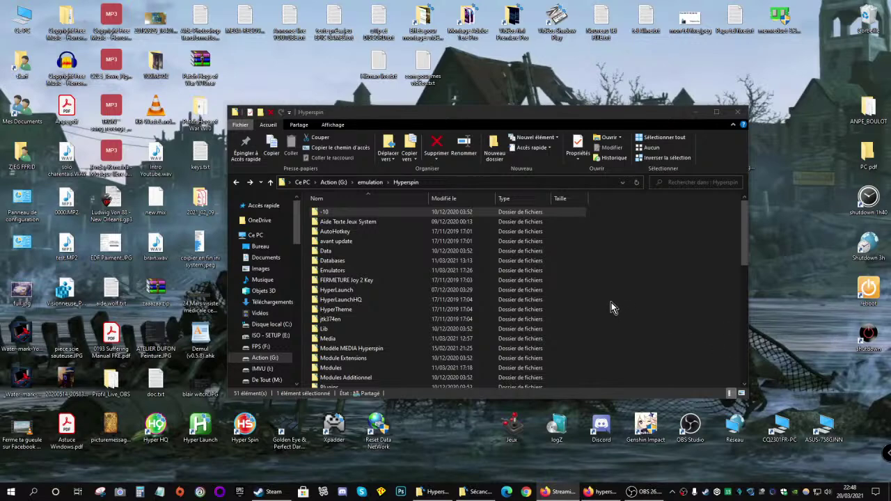
Launch HyperSpin, dismiss the missing-joystick error, and enter the Super Nintendo system from the main wheel
click(245, 430)
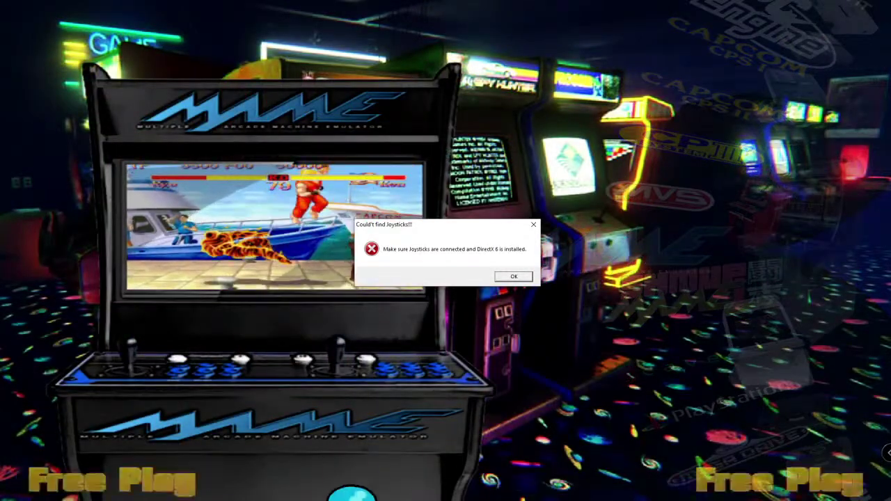
key(Return)
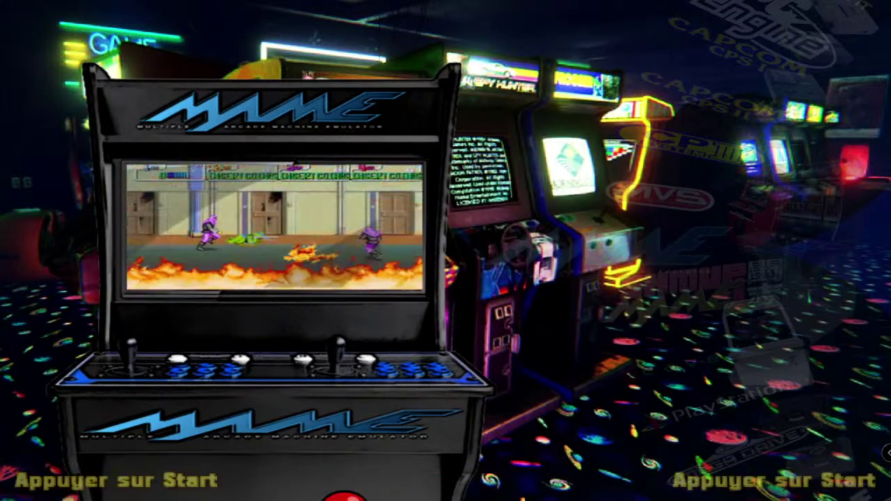
key(Down)
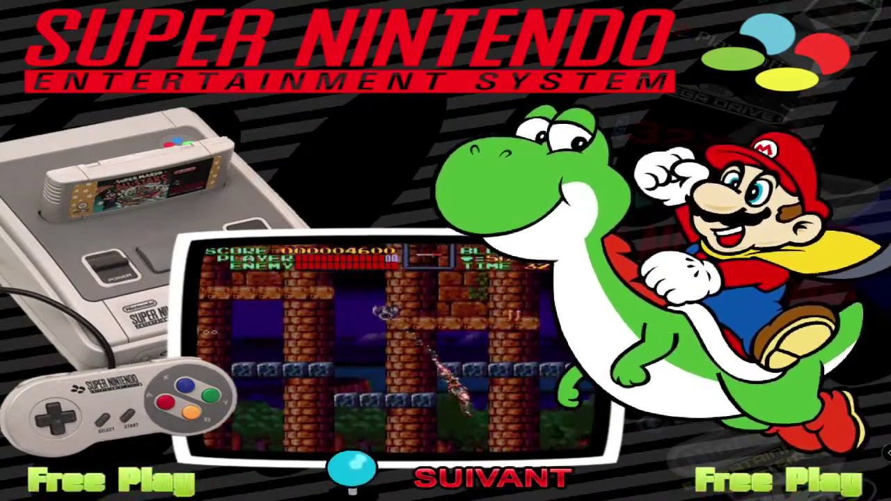
key(Return)
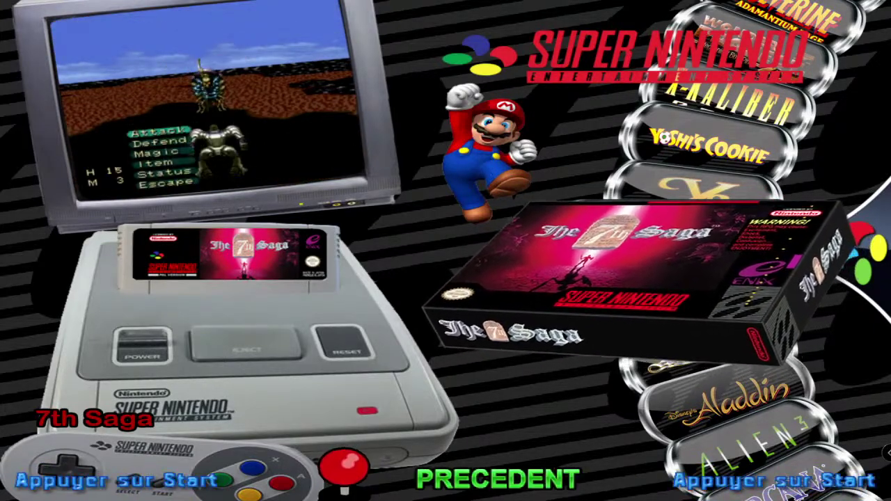
Browse the Super Nintendo game wheel from 7th Saga to Arcana, viewing the games' video previews and themes
key(Down)
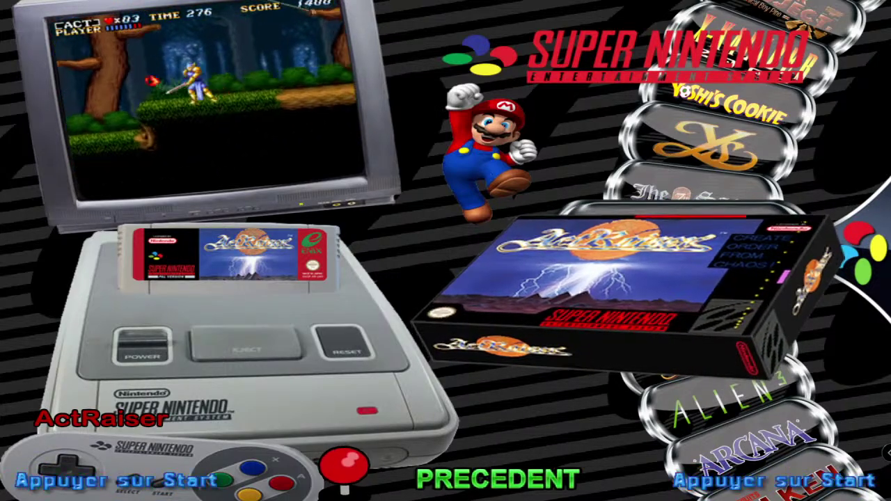
key(Down)
key(Down)
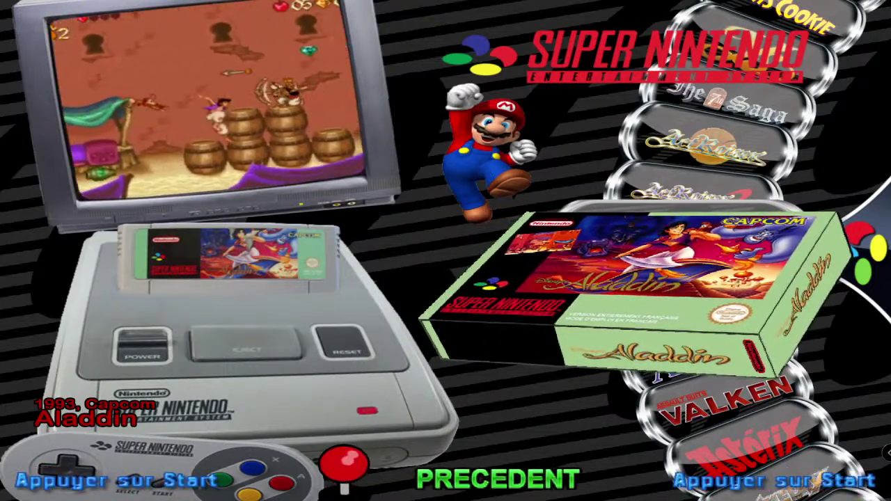
key(Down)
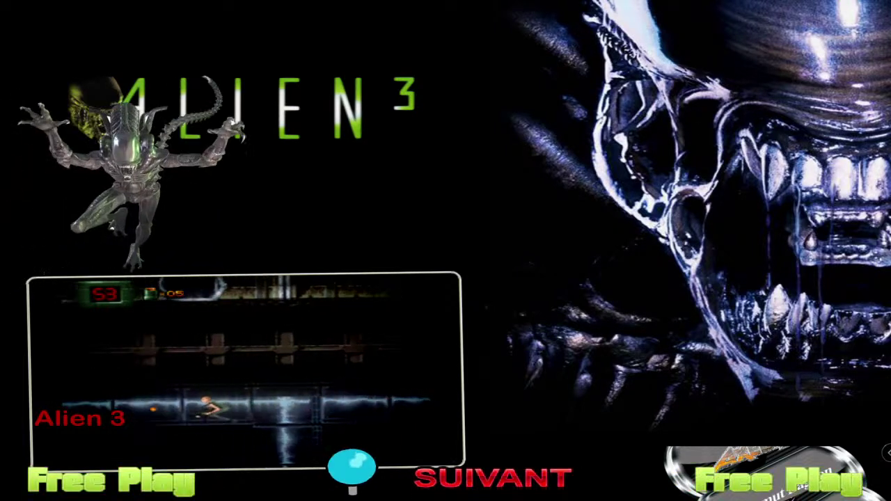
key(Down)
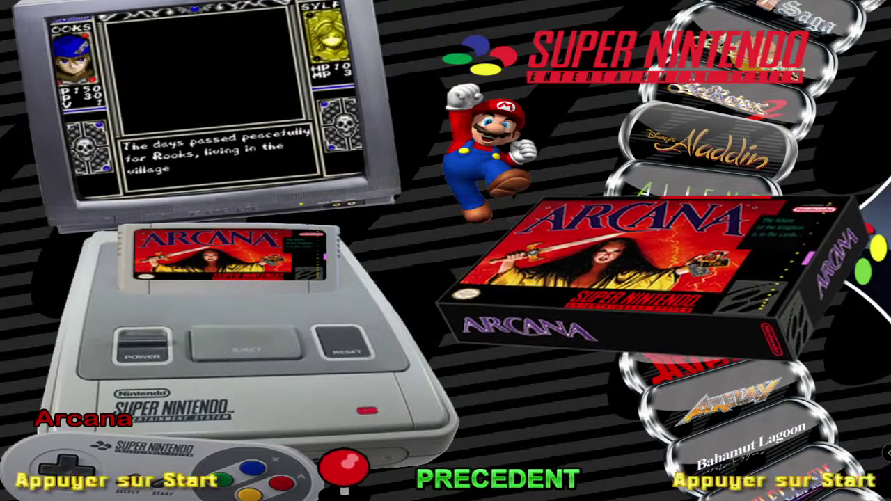
Advance through the Super Nintendo game wheel to Illusion of Time and view its custom theme
key(Down)
key(Down)
key(Down)
key(Down)
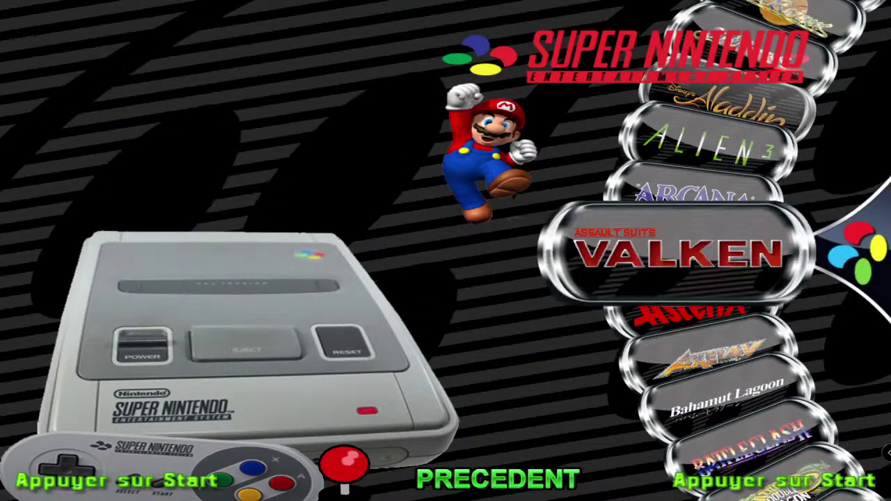
key(Down)
key(Down)
key(Down)
key(Down)
key(Down)
key(Down)
key(Down)
key(Down)
key(Down)
key(Down)
key(Down)
key(Down)
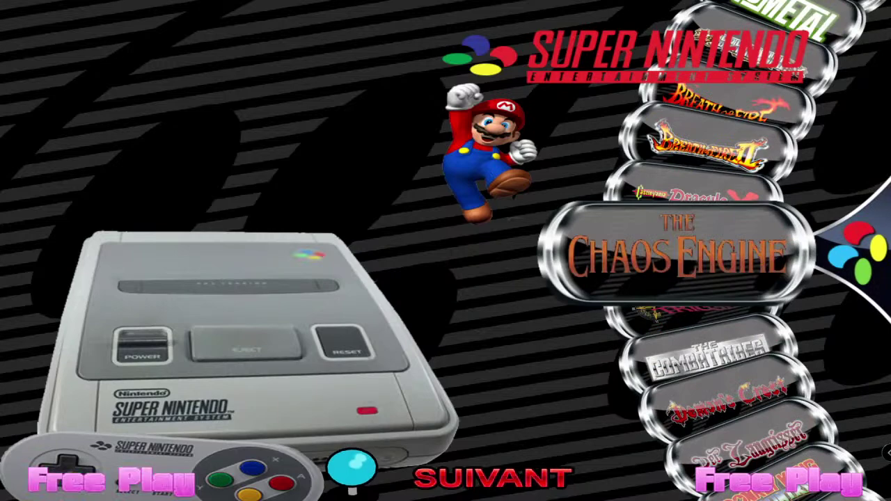
key(Down)
key(Down)
key(Down)
key(Down)
key(Down)
key(Down)
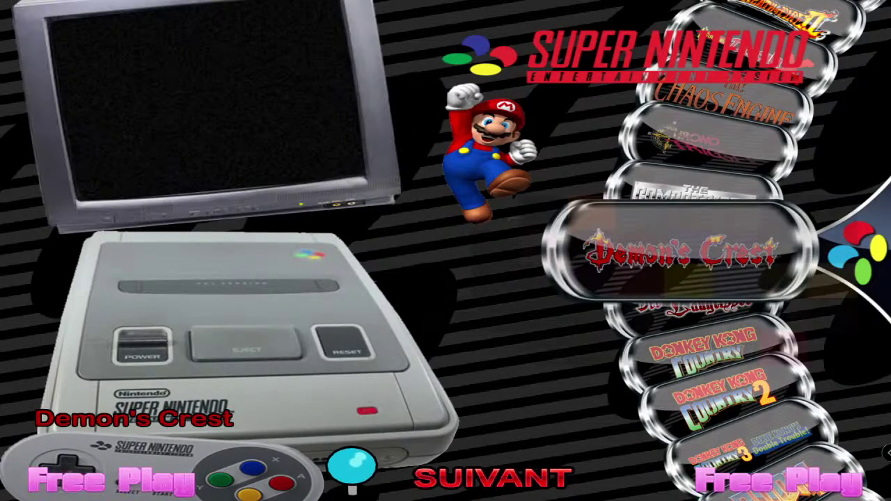
key(Down)
key(Down)
key(Down)
key(Down)
key(Down)
key(Down)
key(Down)
key(Down)
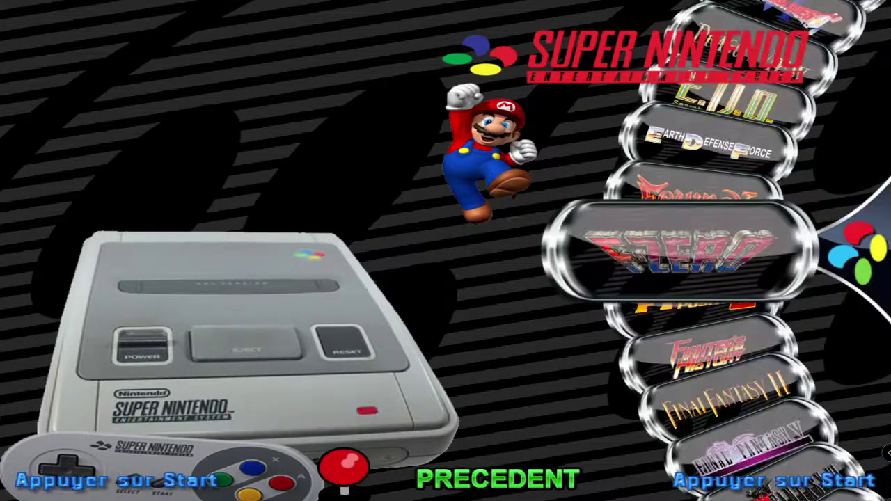
key(Down)
key(Down)
key(Down)
key(Down)
key(Down)
key(Down)
key(Down)
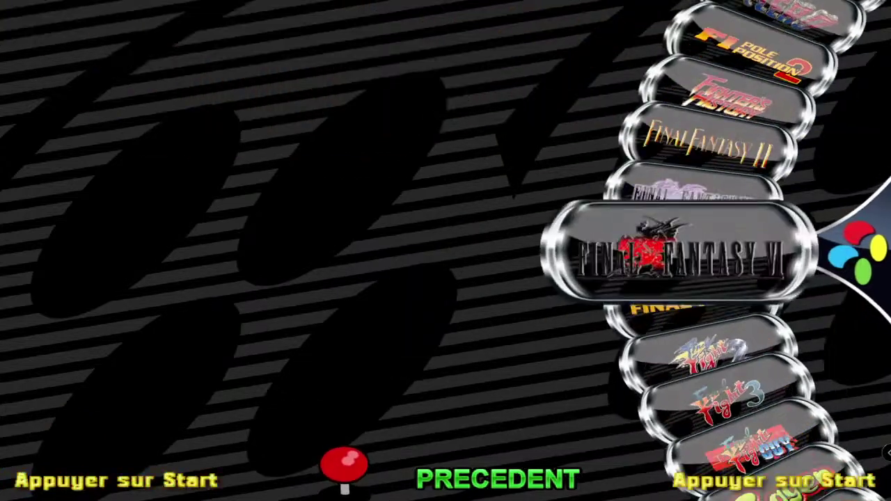
key(Down)
key(Down)
key(Down)
key(Down)
key(Down)
key(Down)
key(Down)
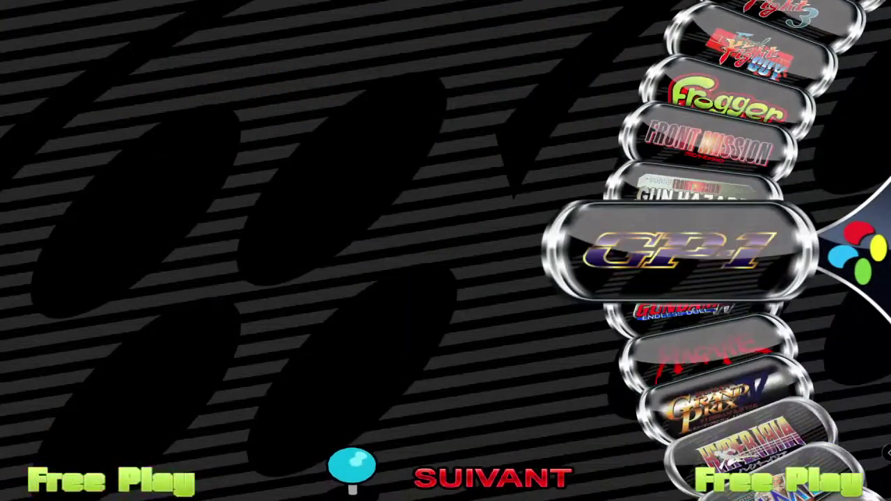
key(Down)
key(Down)
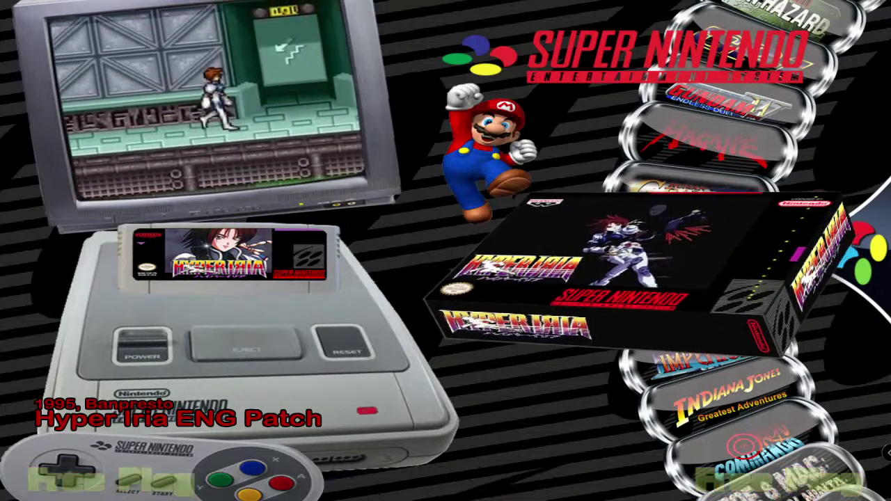
key(Down)
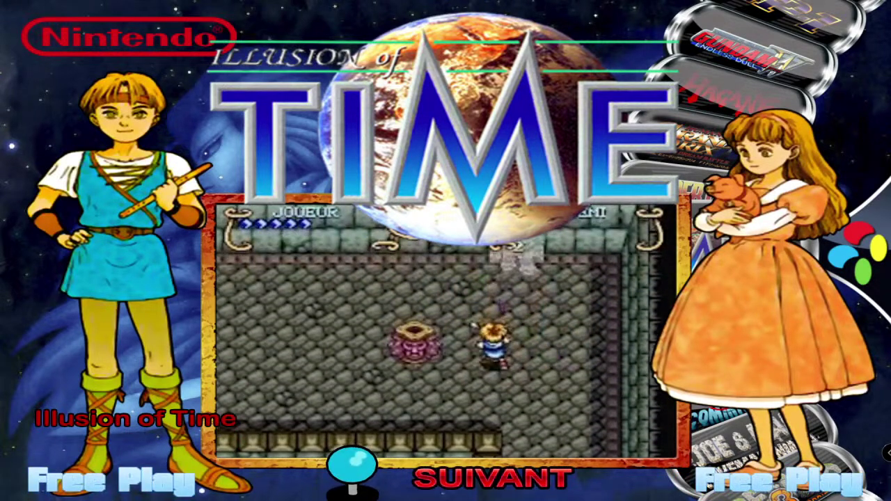
Leave the Super Nintendo wheel and exit HyperSpin, answering OUI to the quit question
key(Escape)
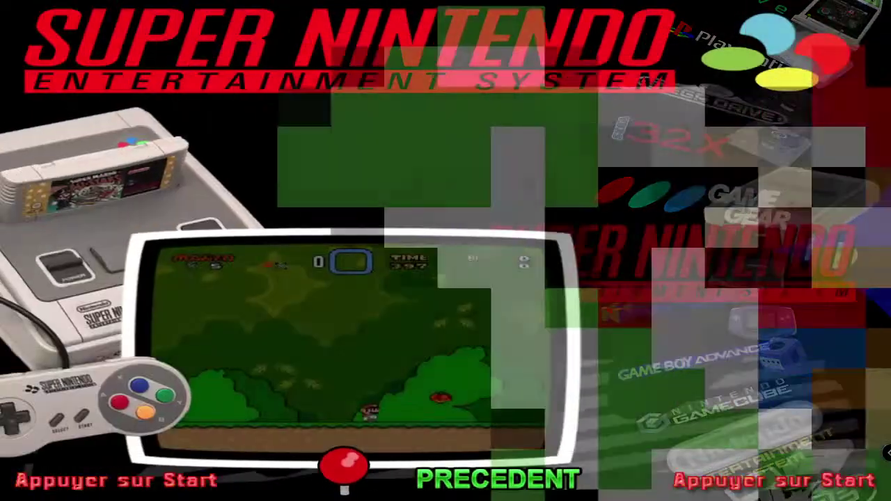
key(Escape)
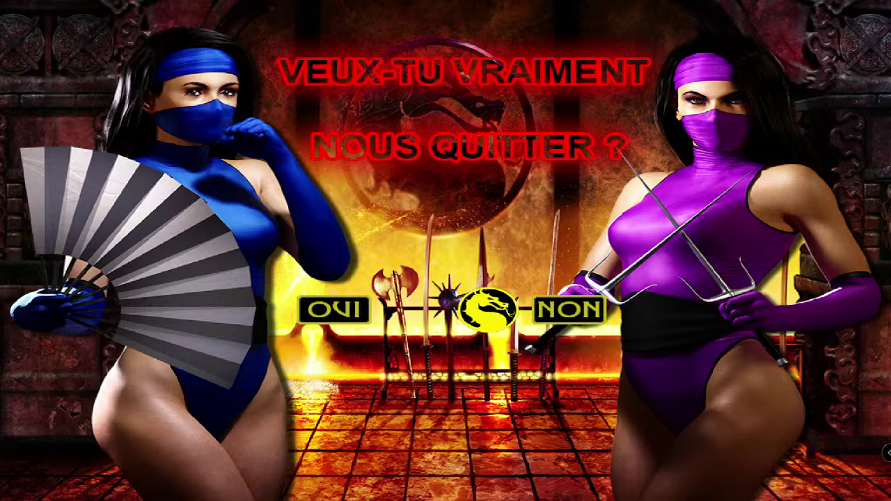
key(Left)
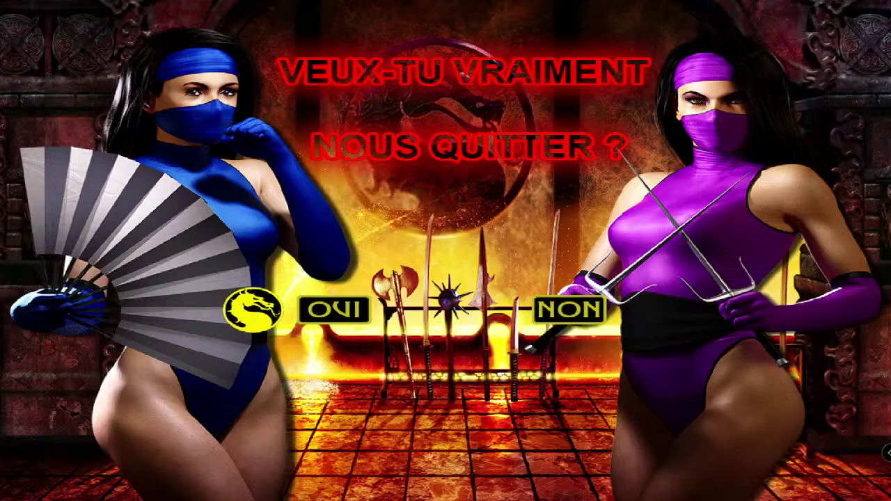
key(Return)
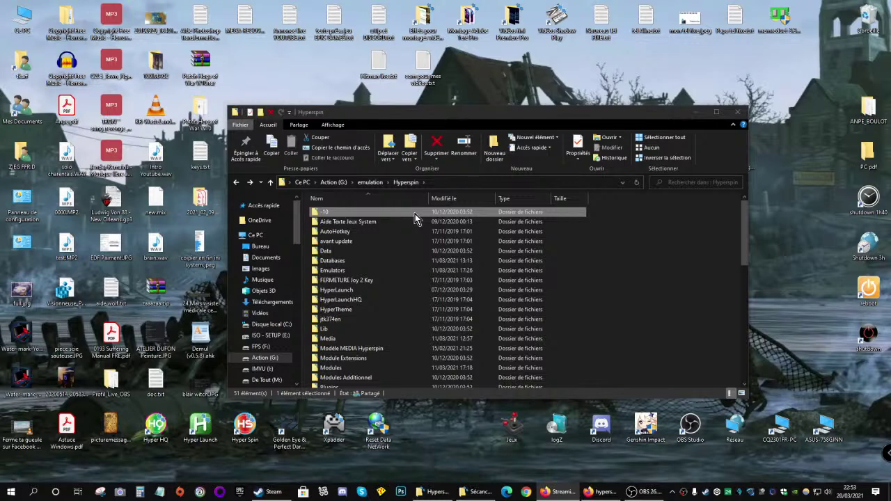
Open the Video folder of the Super Nintendo system inside Hyperspin's Media folder
double_click(331, 341)
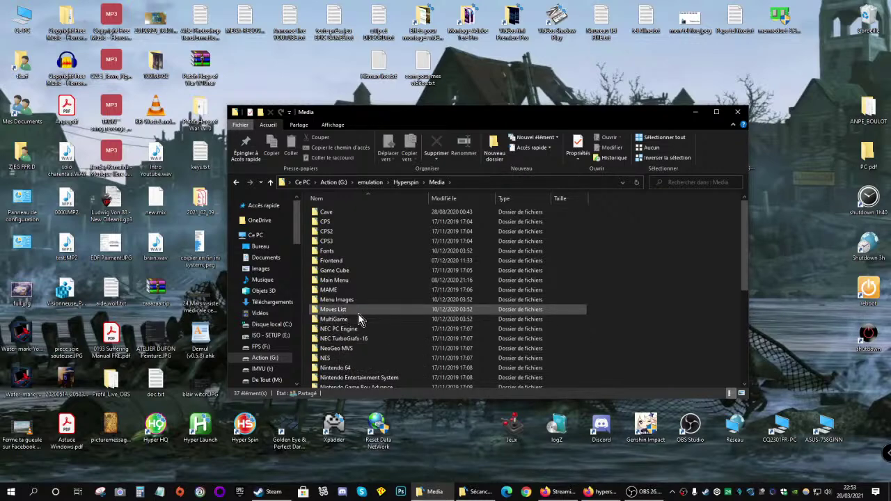
scroll(369, 306, down, 2)
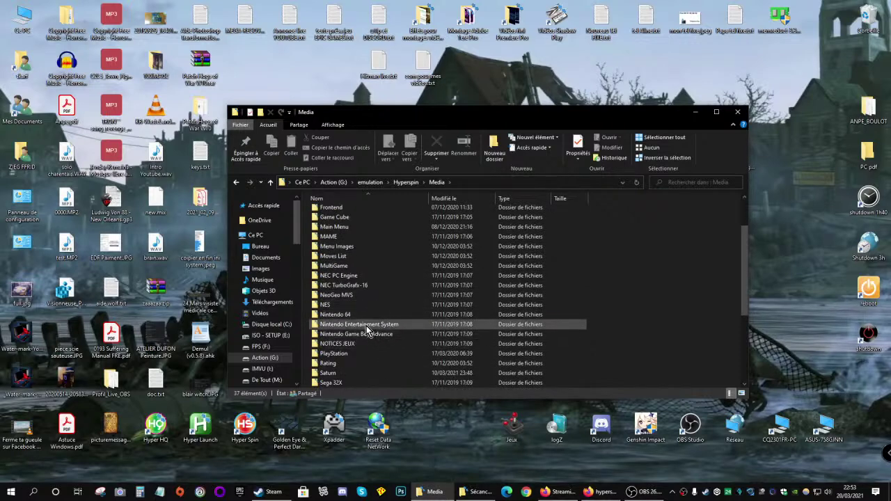
scroll(371, 327, down, 4)
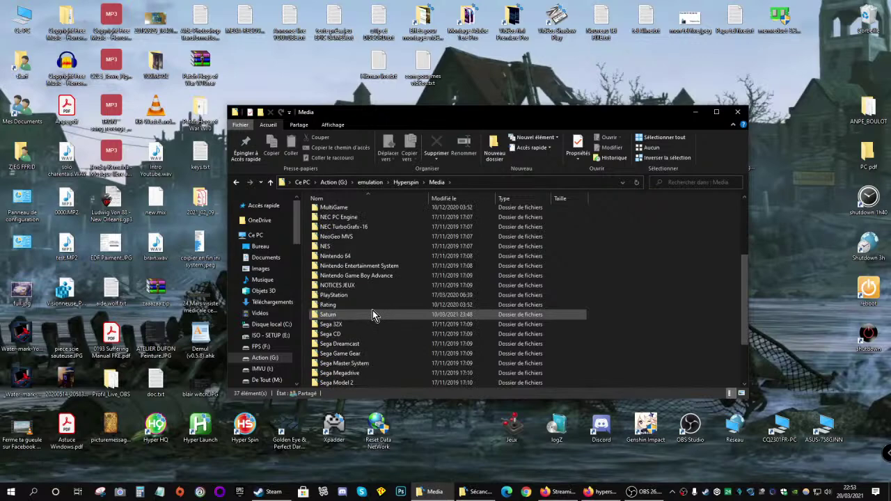
scroll(375, 321, down, 1)
click(341, 375)
double_click(341, 374)
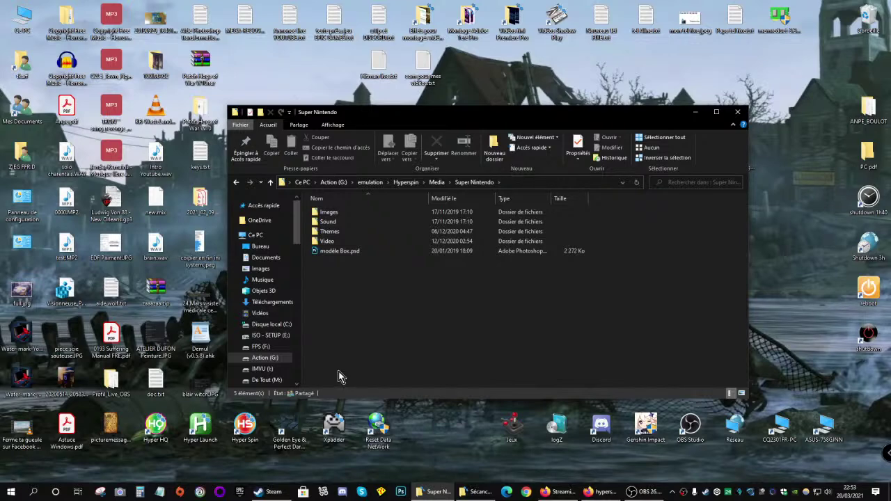
double_click(325, 241)
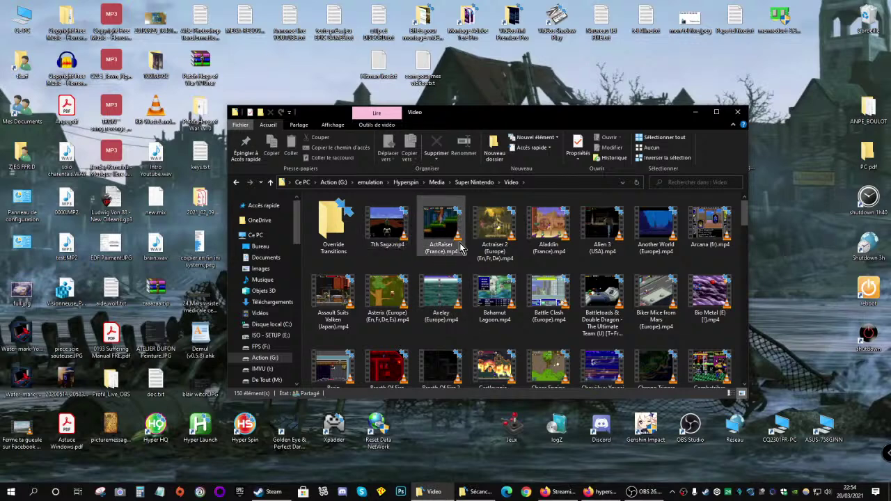
Play Aladdin (France).mp4 in VLC, lower the playback volume to 25%, and close the player
double_click(552, 225)
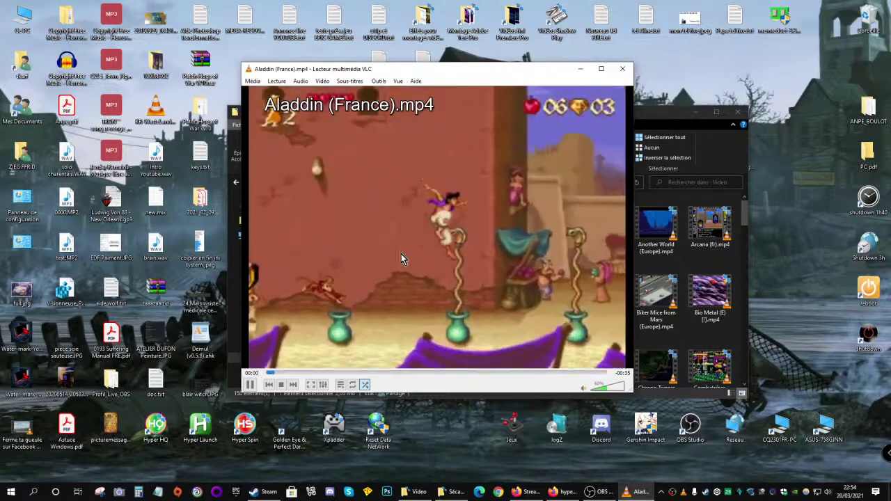
scroll(391, 228, down, 7)
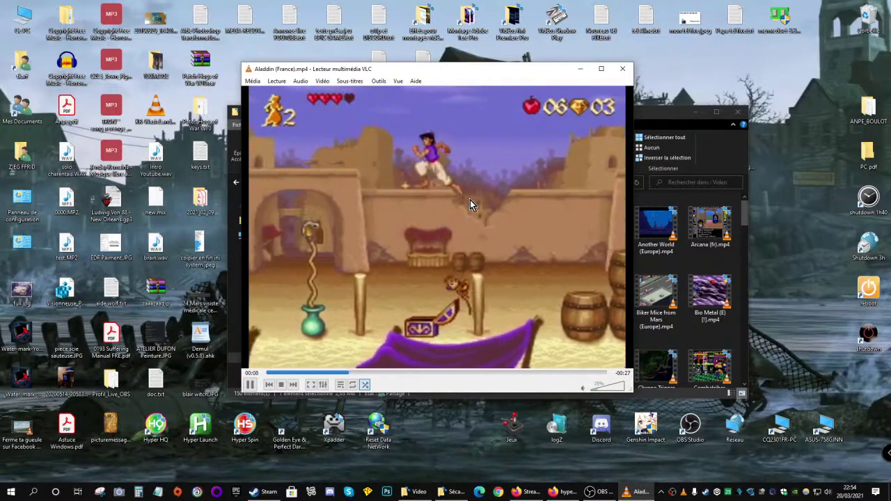
click(625, 71)
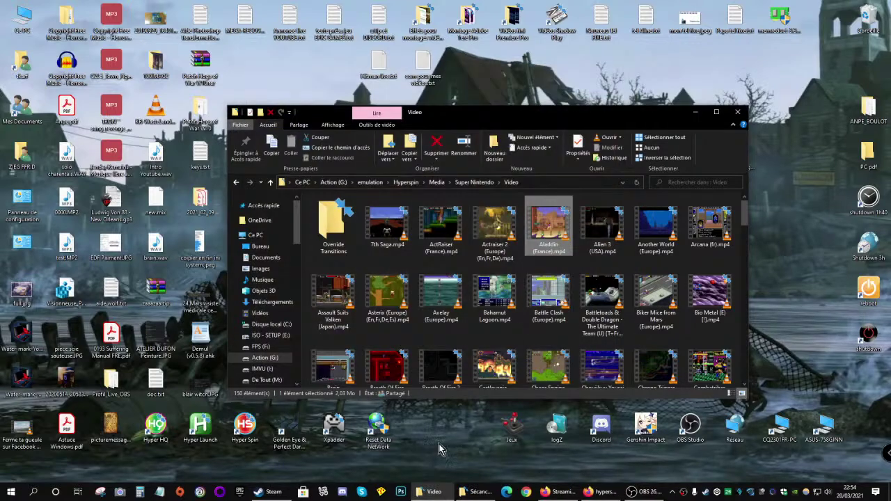
Close the Video and Sécances pour Montage folder windows
right_click(426, 492)
click(426, 479)
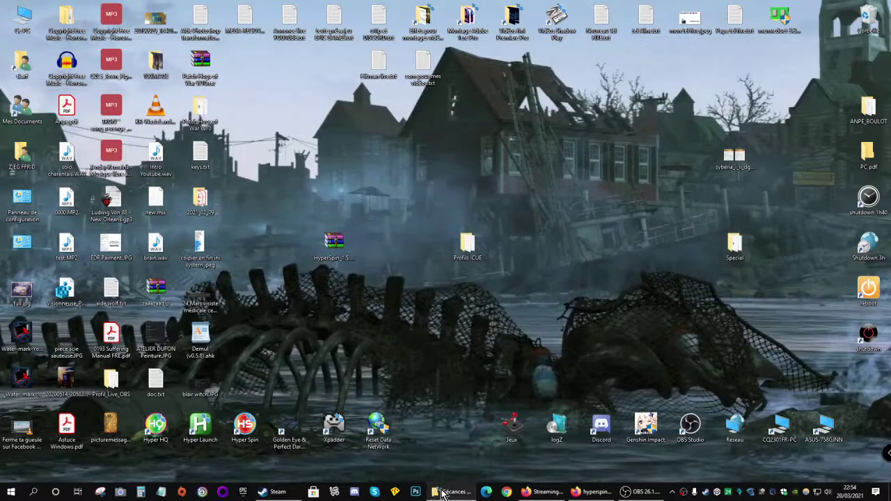
mouse_move(454, 494)
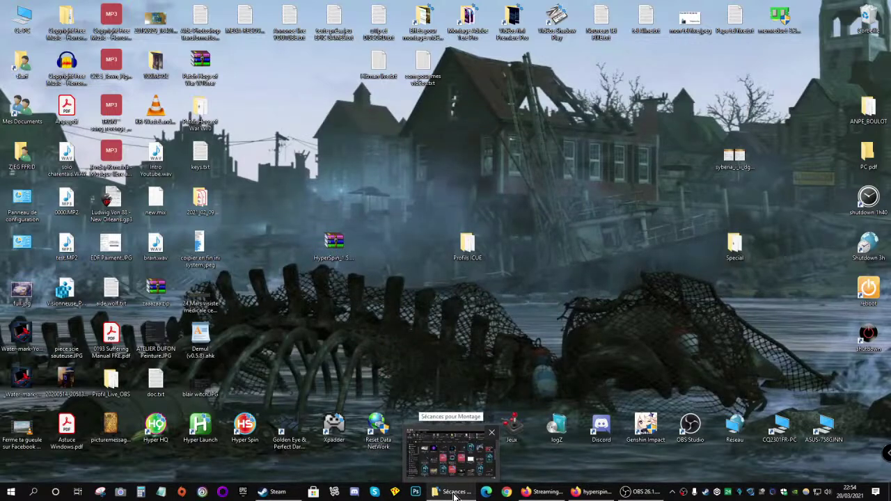
right_click(454, 494)
click(453, 470)
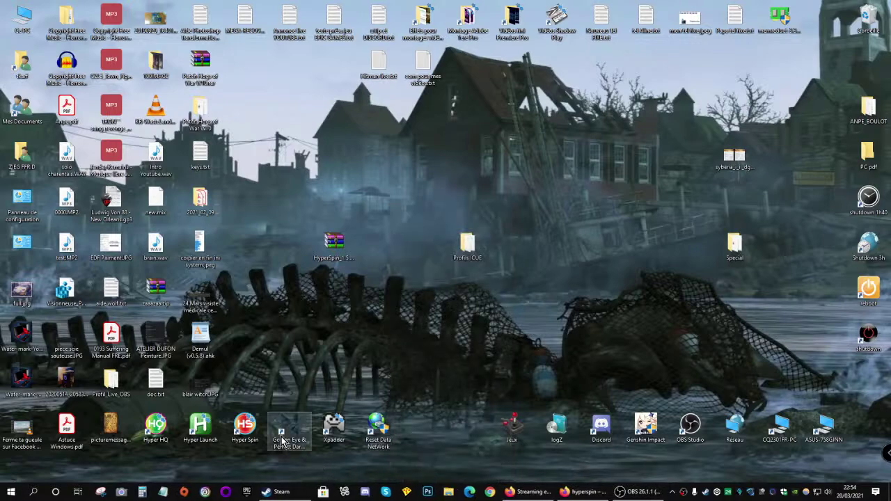
Open the file location of the Hyper Spin desktop shortcut and go into its Media folder
right_click(253, 431)
click(279, 416)
click(298, 396)
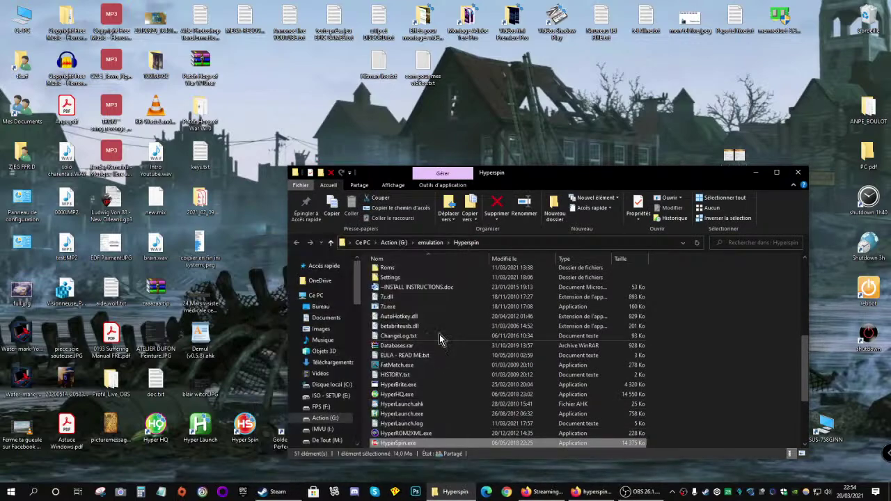
drag(549, 171, 527, 71)
scroll(425, 235, down, 4)
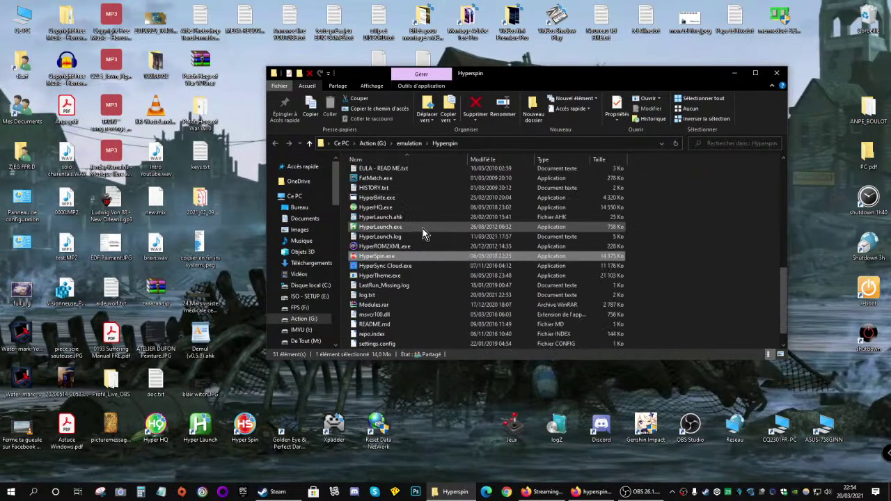
scroll(422, 227, up, 6)
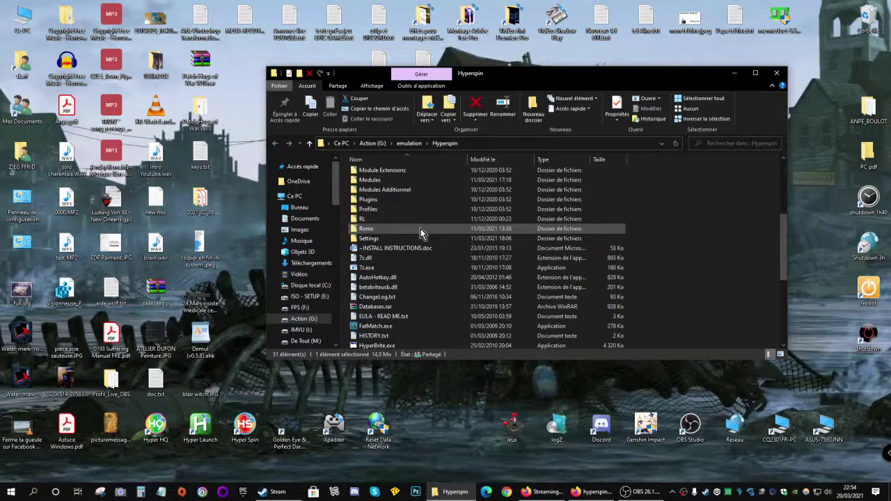
double_click(369, 209)
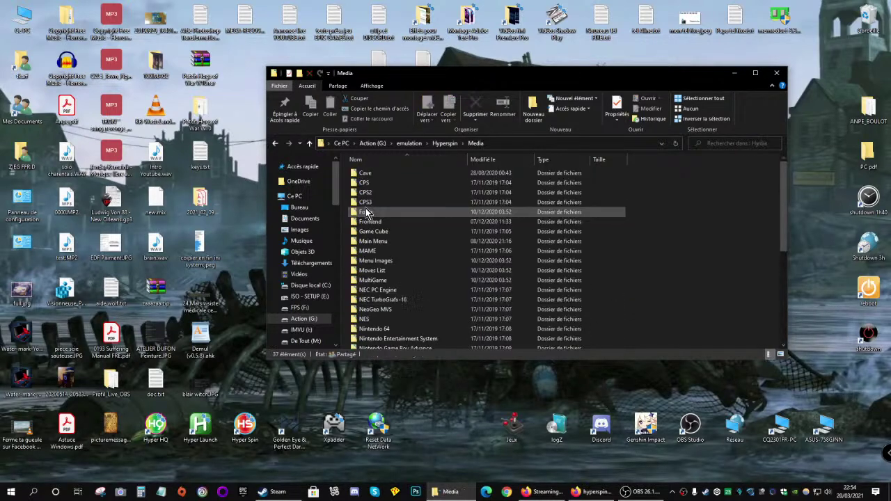
Open the Super Nintendo folder inside Hyperspin's Media folder
scroll(433, 270, down, 1)
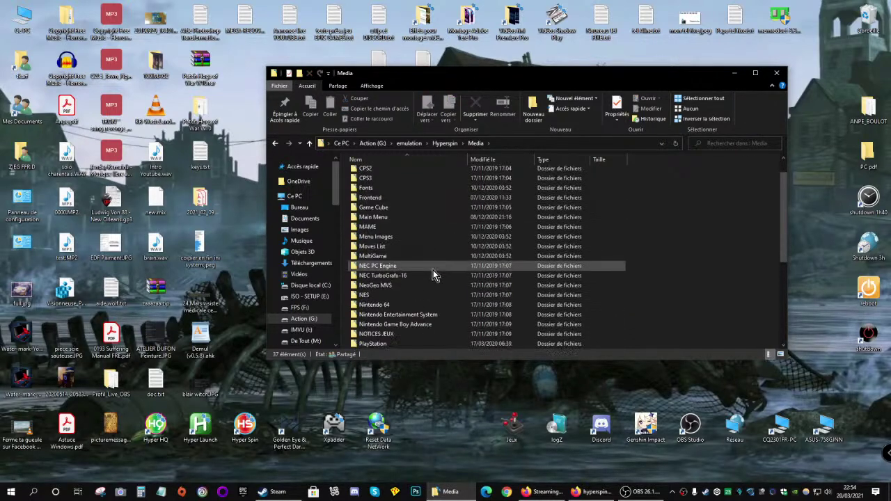
scroll(431, 272, down, 5)
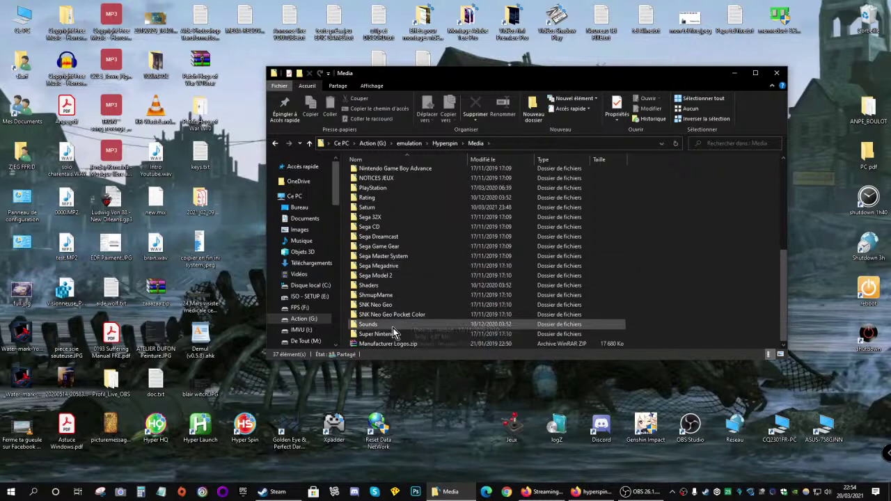
double_click(385, 334)
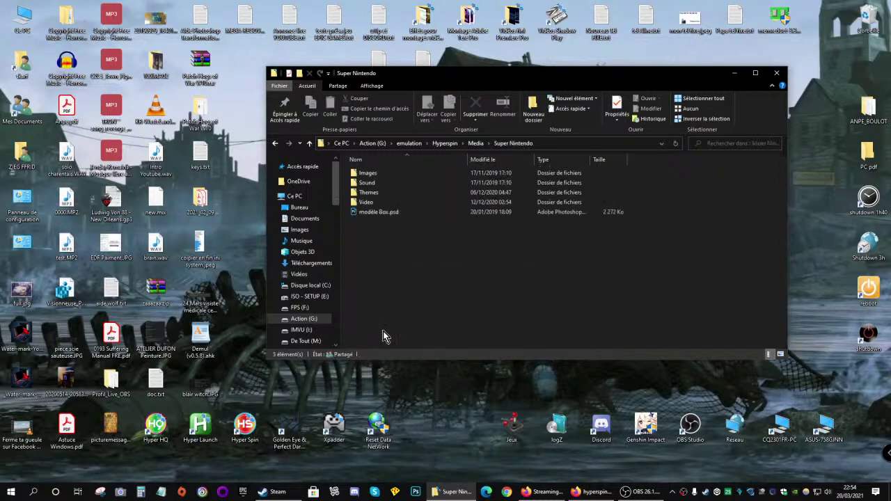
Look into the Images folder and its Artwork1 subfolder, and return to the Super Nintendo folder
double_click(367, 173)
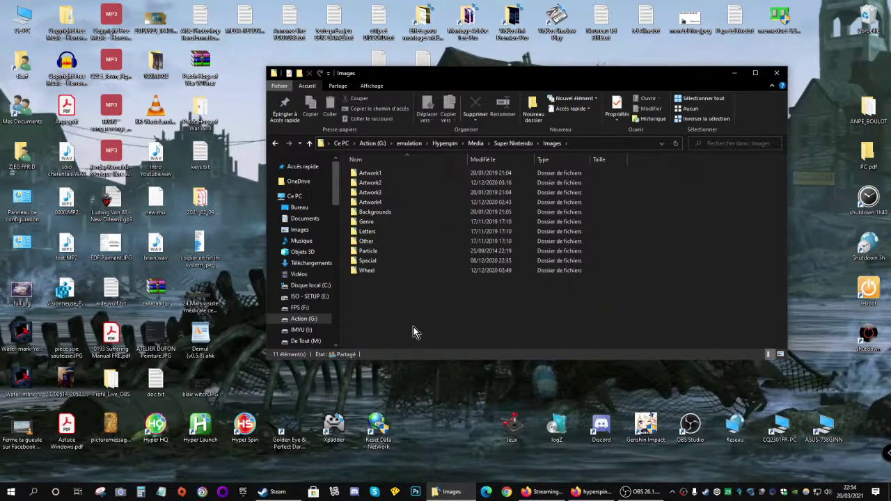
double_click(367, 172)
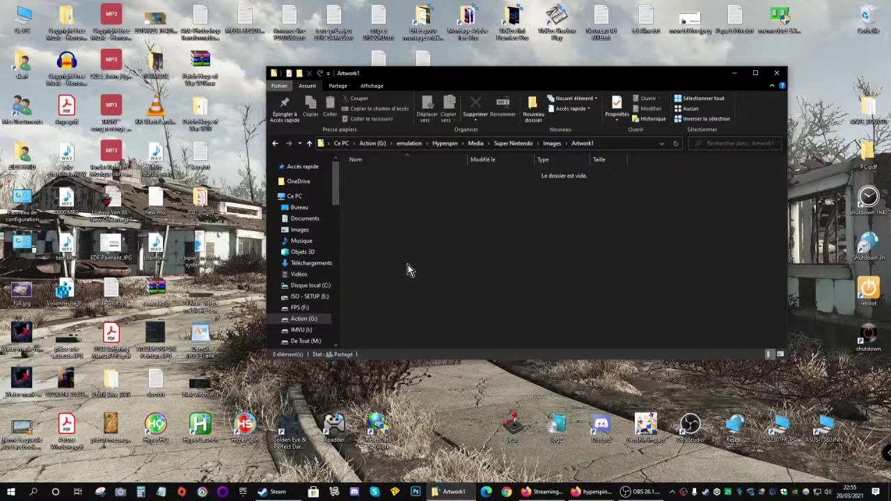
key(BackSpace)
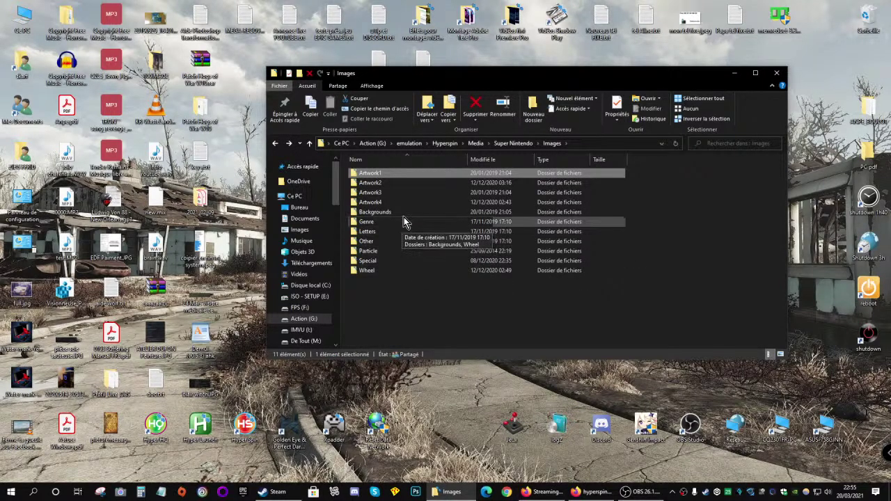
key(BackSpace)
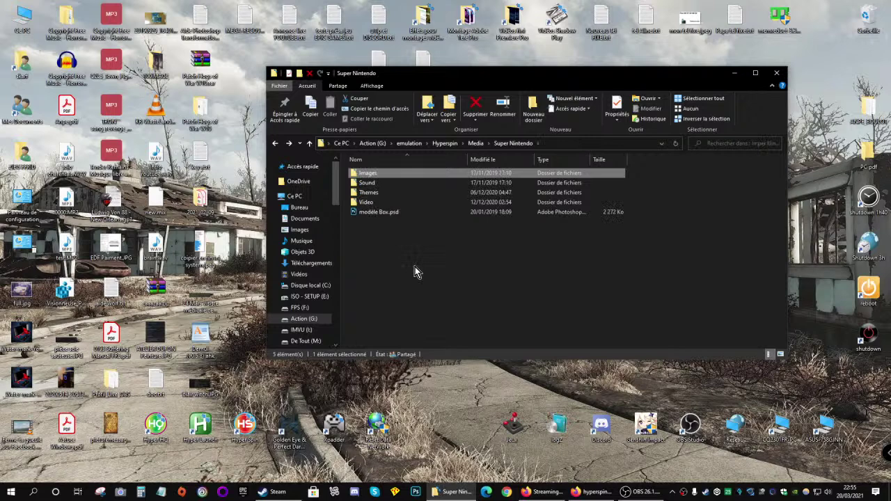
Open the Themes folder of Super Nintendo and open its Default.zip archive in WinRAR, placing the archive window over the folder
double_click(366, 193)
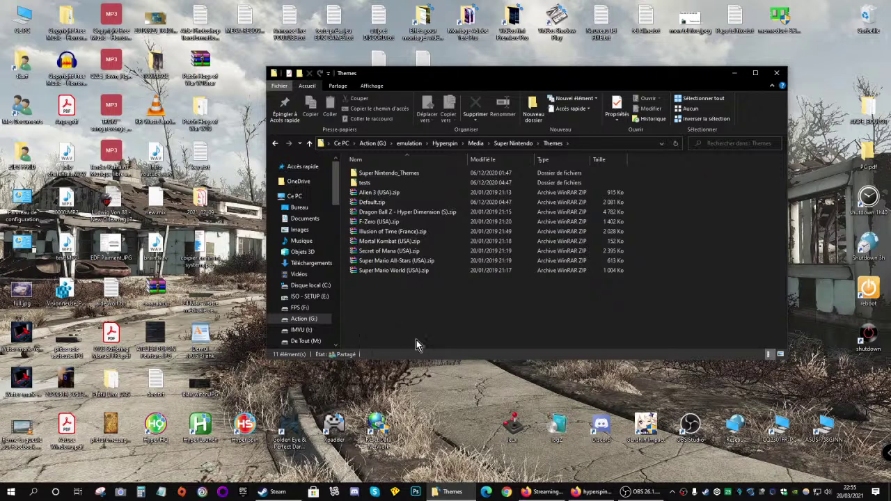
click(373, 203)
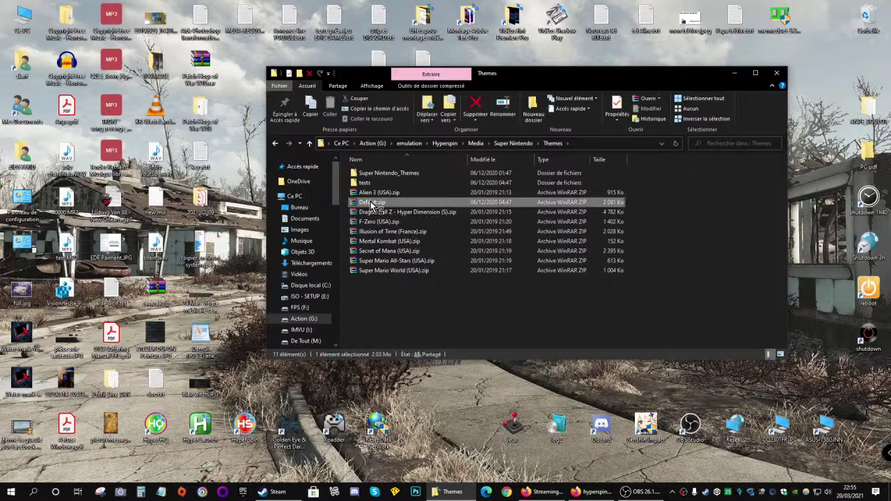
double_click(373, 203)
drag(798, 135, 512, 92)
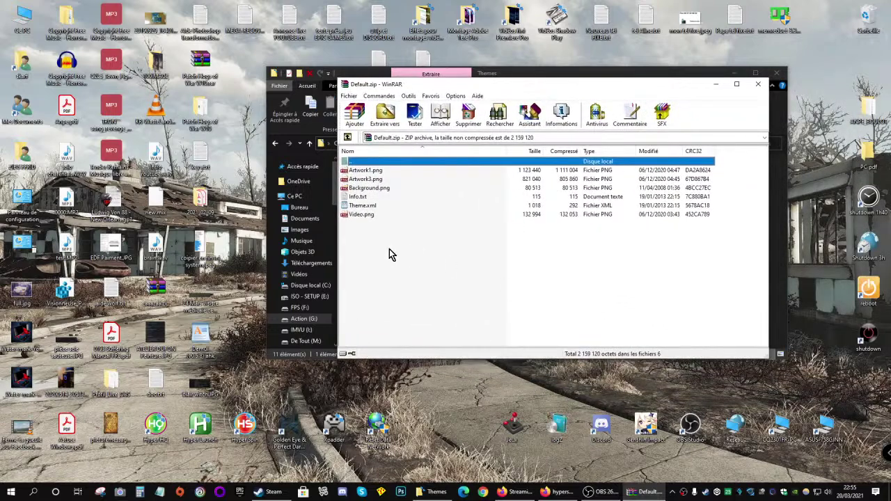
View Artwork1.png from Default.zip, dismiss the XnView update notice, inspect the console's red power light at 300%, and close the image
double_click(360, 171)
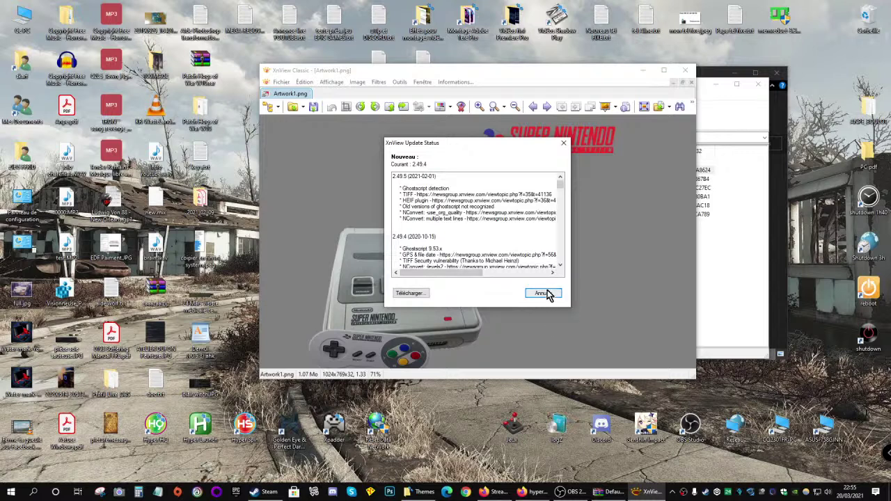
click(543, 294)
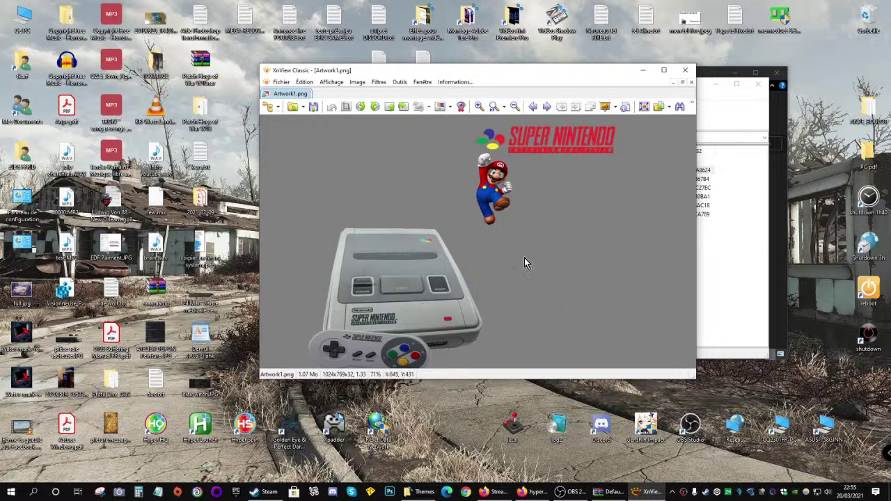
click(478, 107)
click(478, 107)
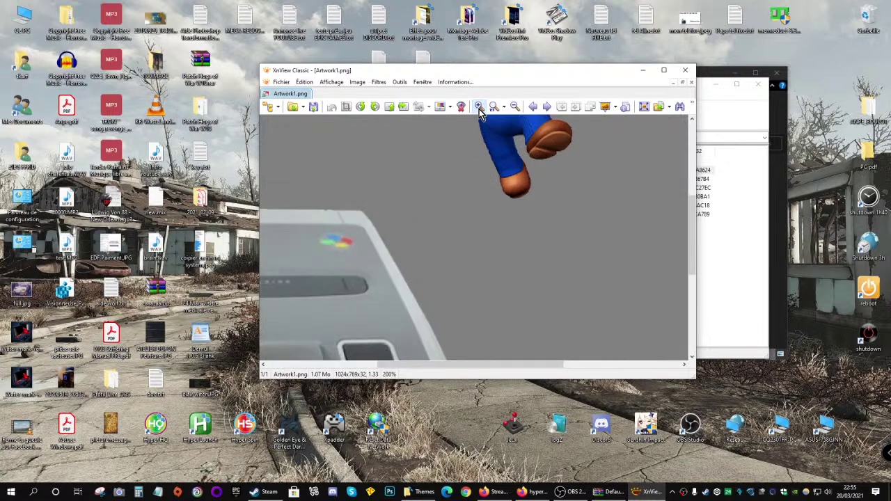
click(478, 107)
drag(692, 231, 673, 299)
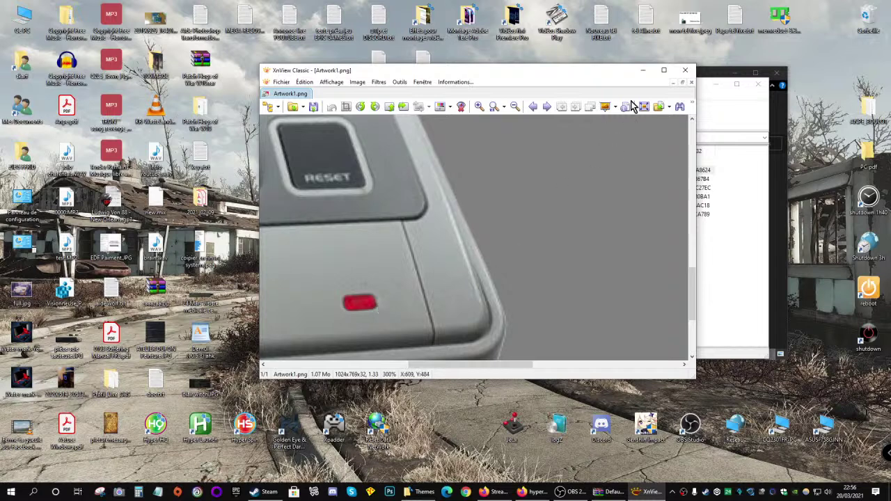
click(685, 70)
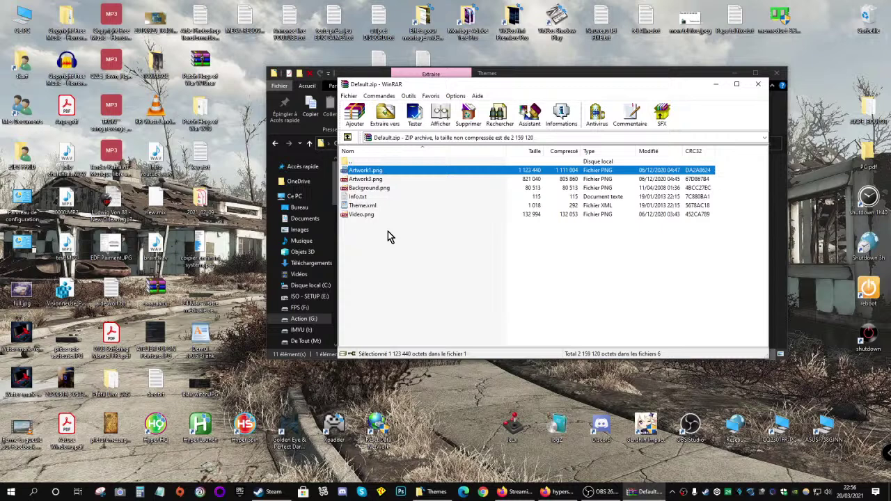
Open Theme.xml from Default.zip in WordPad, read through its video and artwork settings to the end, and close it
double_click(362, 205)
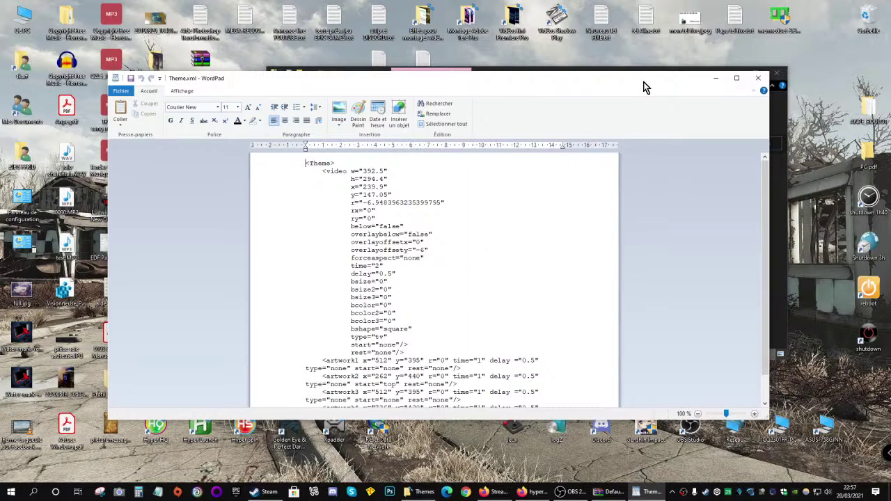
click(719, 83)
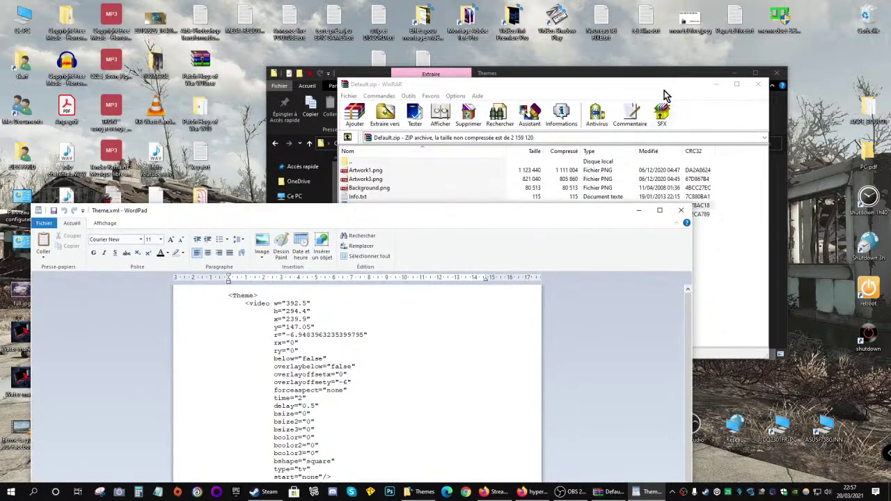
click(628, 98)
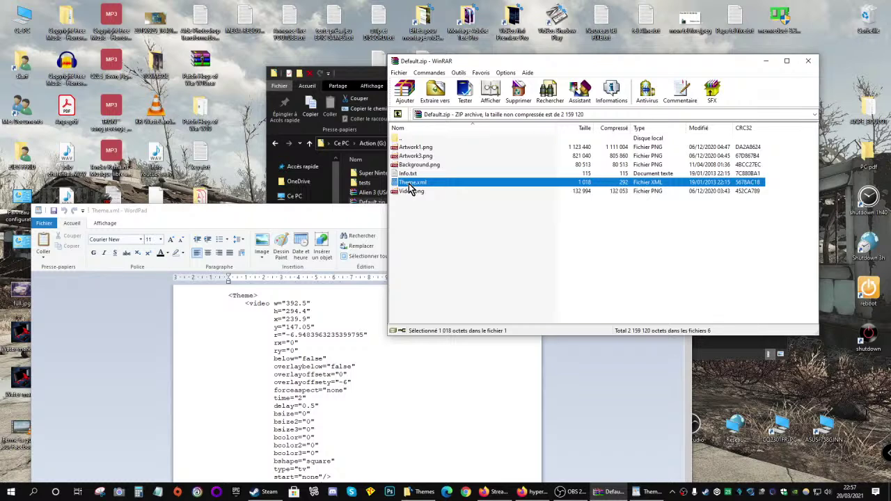
click(468, 387)
drag(477, 215, 553, 72)
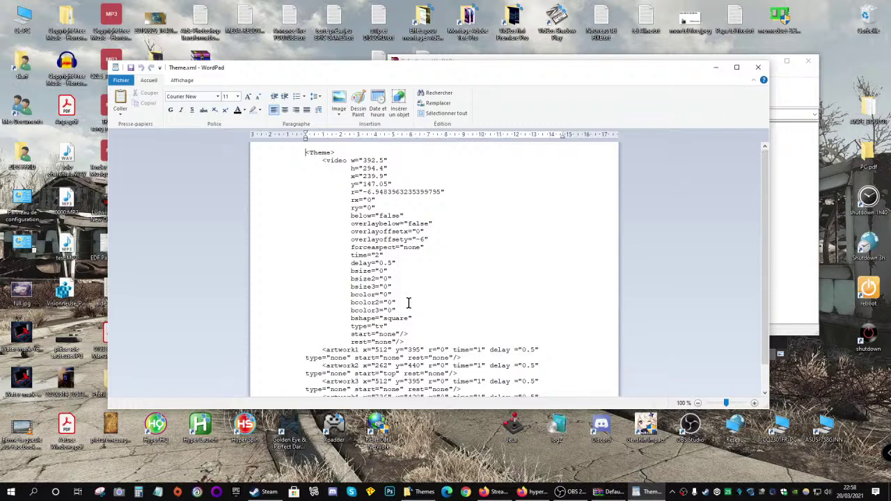
scroll(422, 293, down, 1)
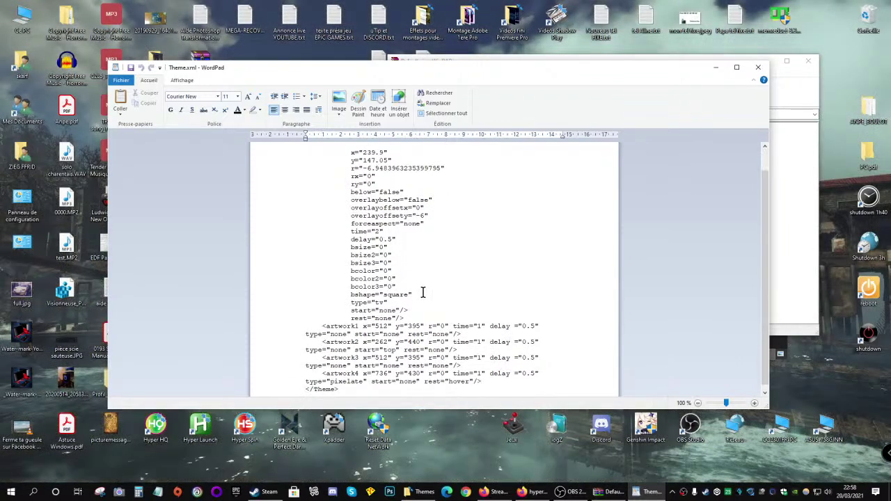
scroll(422, 292, down, 1)
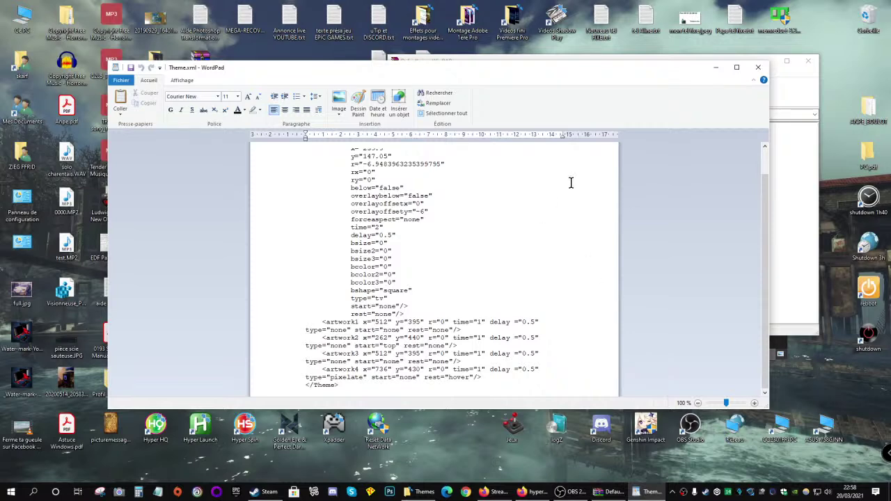
click(758, 67)
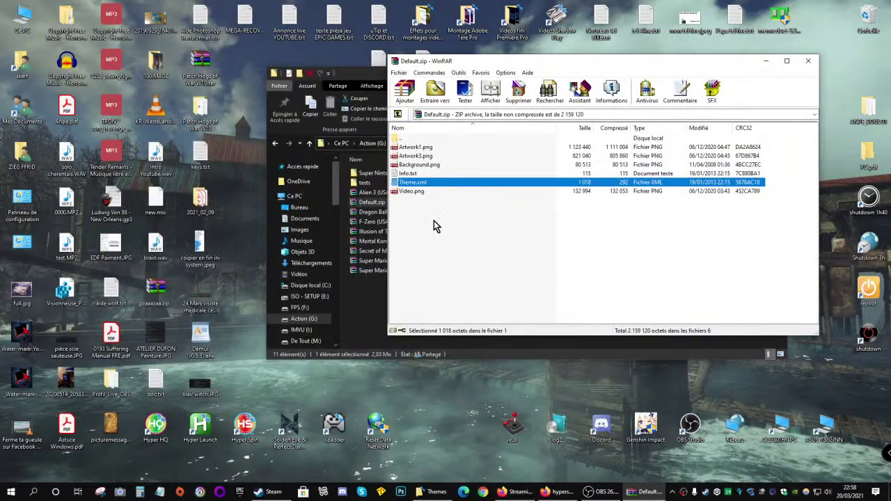
View Video.png from Default.zip, inspect the green light on the television frame up close and the whole frame, and close the image
double_click(407, 192)
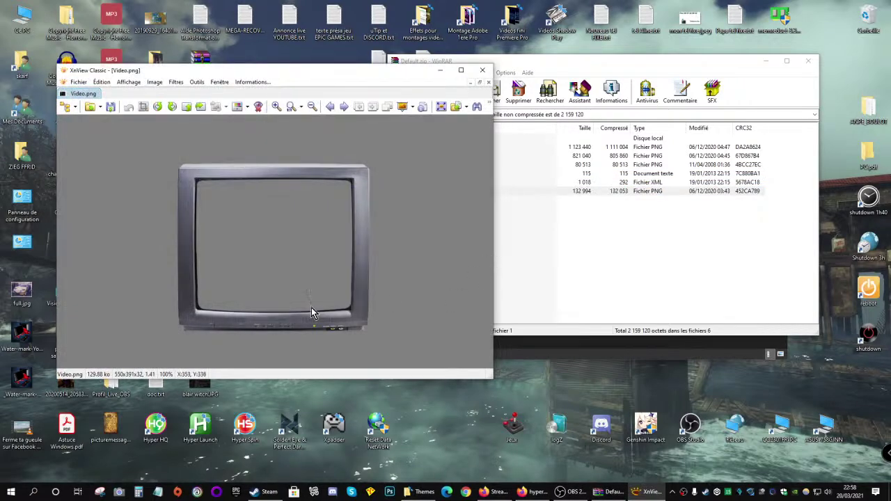
scroll(299, 315, up, 5)
drag(487, 291, 491, 310)
drag(334, 364, 361, 365)
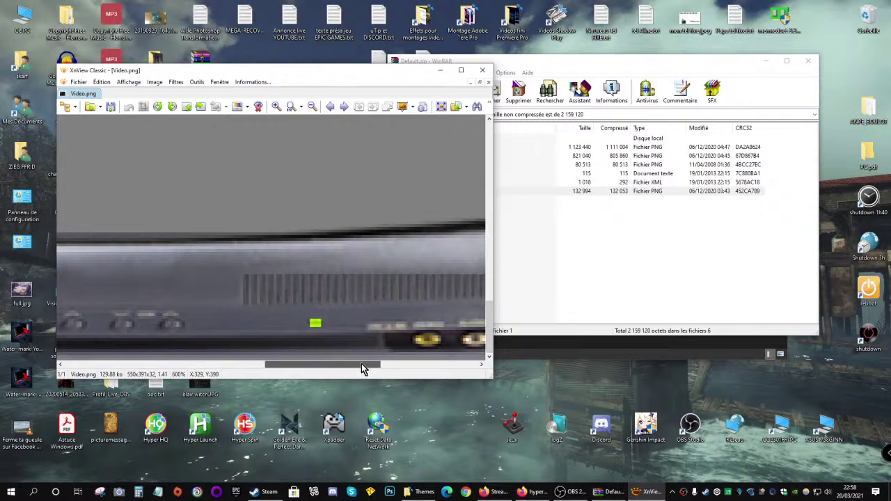
scroll(322, 241, down, 5)
scroll(323, 241, down, 1)
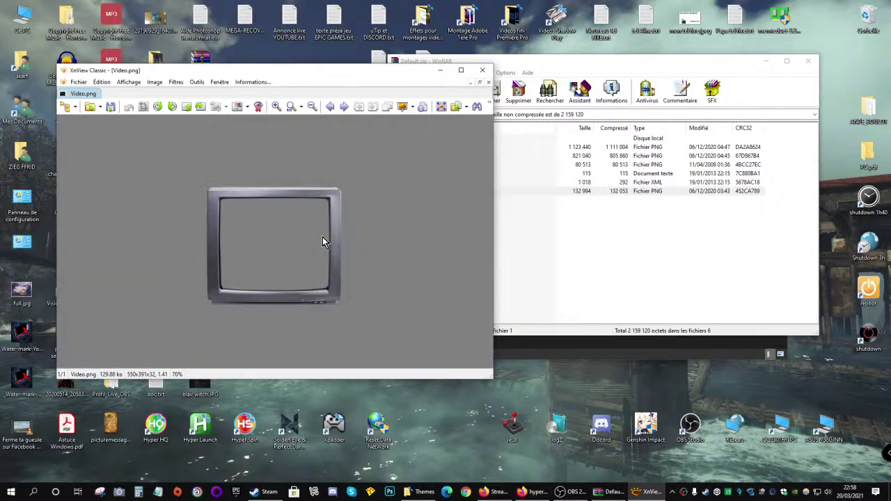
scroll(322, 241, up, 2)
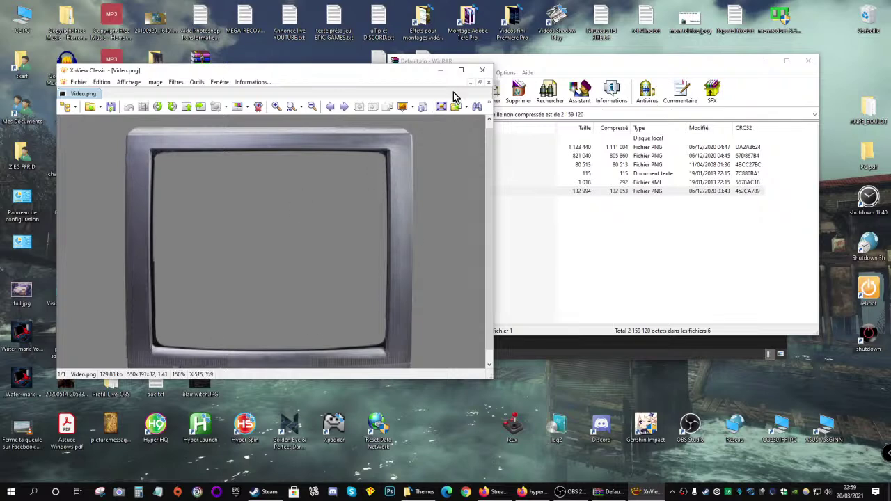
click(482, 69)
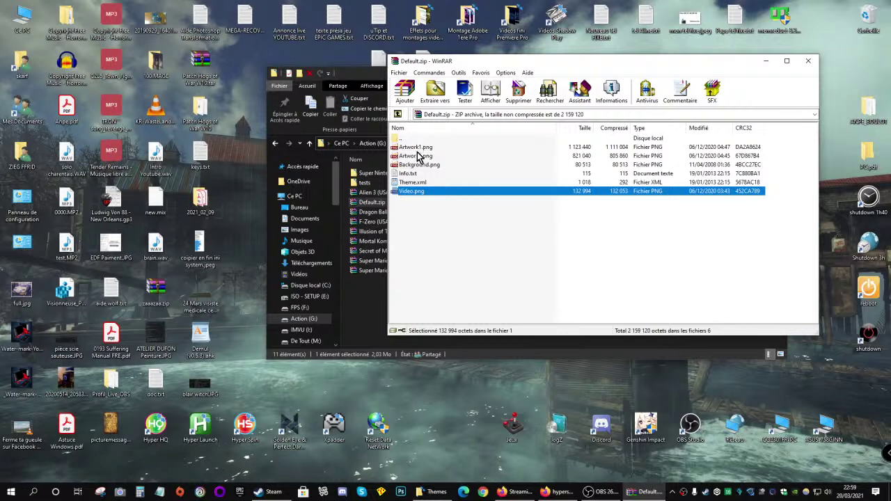
Close the archive and open the other Default.zip, stored in the Super Nintendo_Themes folder
click(808, 61)
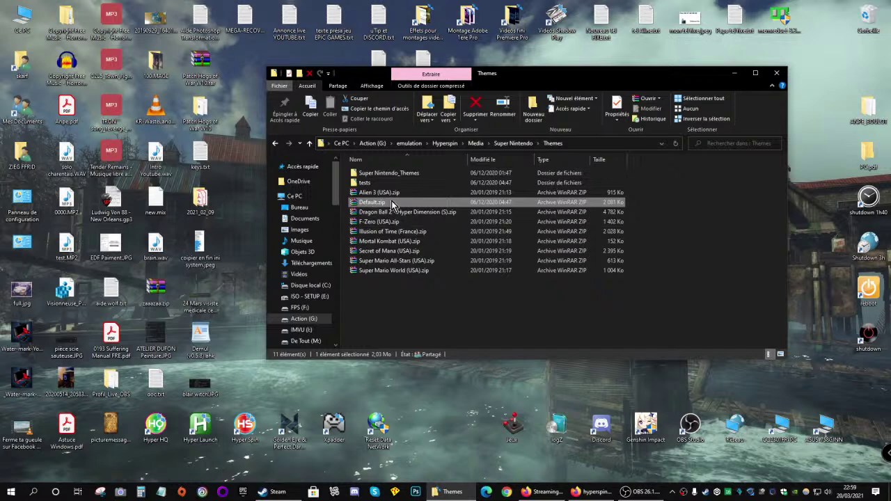
double_click(367, 176)
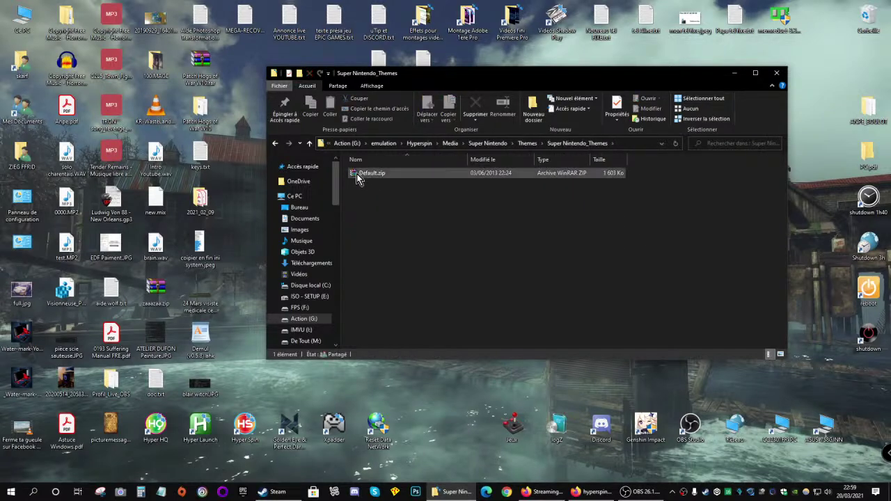
click(357, 176)
double_click(357, 176)
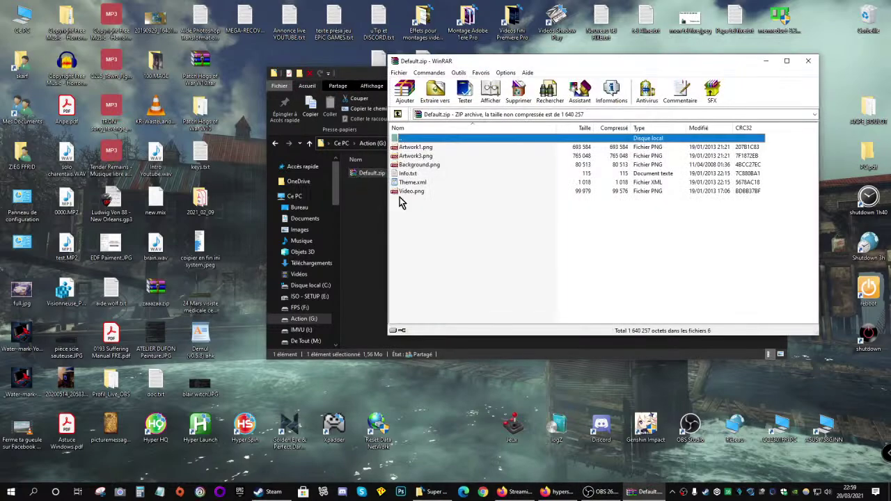
Compare Artwork1.png and Artwork3.png from this Default.zip side by side, and close both images
double_click(414, 147)
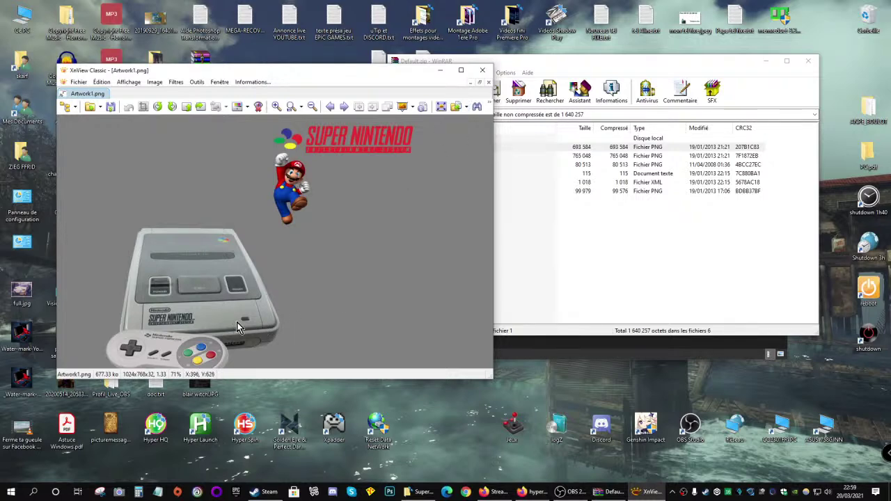
click(589, 65)
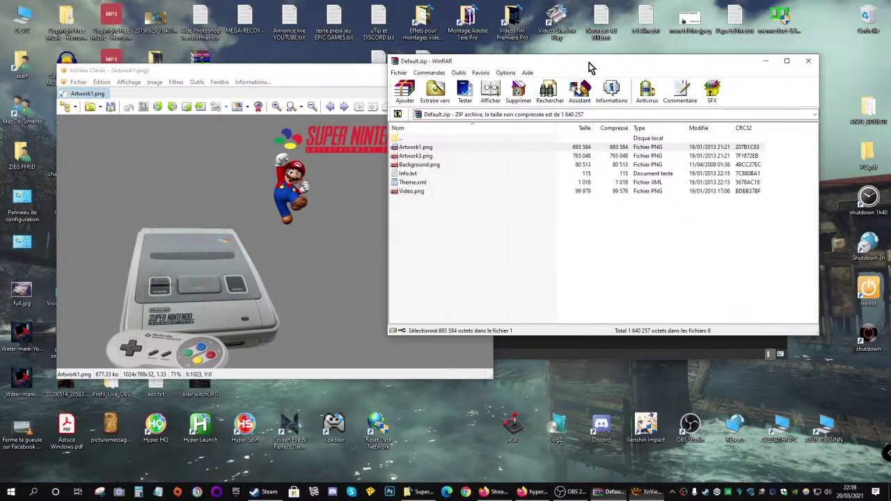
double_click(414, 158)
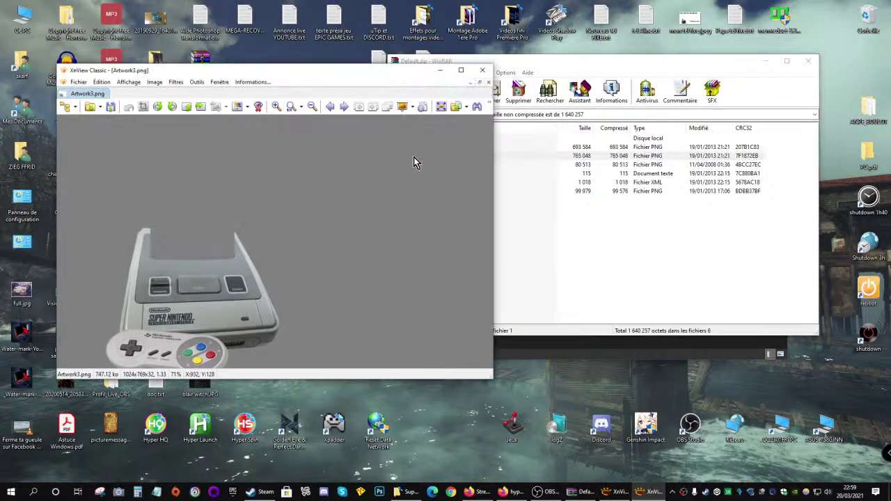
drag(334, 60, 665, 67)
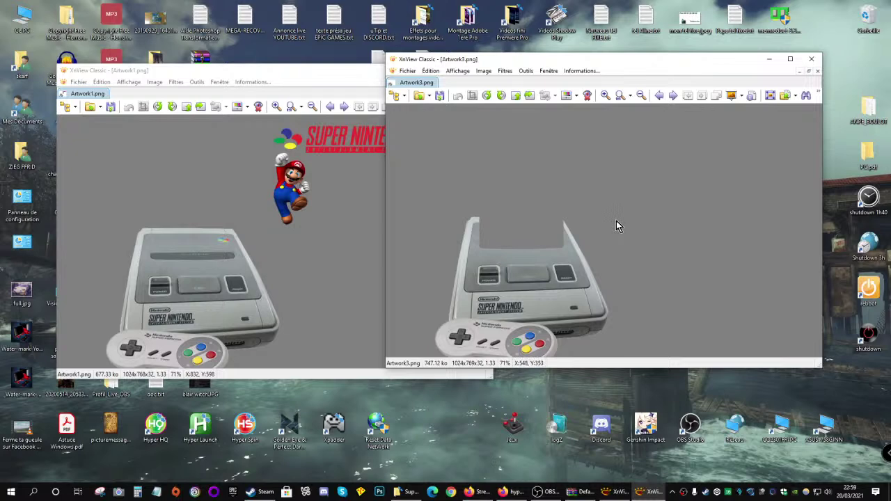
click(809, 61)
click(354, 82)
click(483, 75)
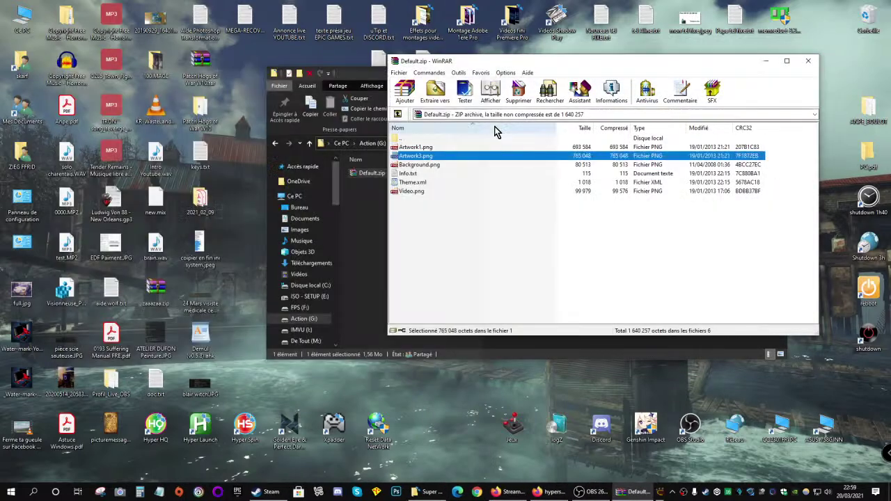
Close the Default.zip archive, return to the Super Nintendo Themes folder, and open Alien 3 (USA).zip
click(808, 61)
click(470, 242)
key(alt+Up)
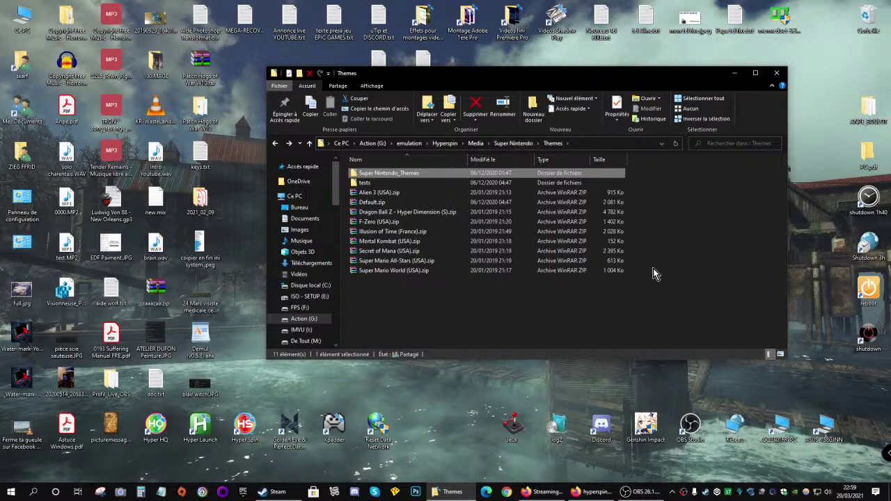
double_click(367, 195)
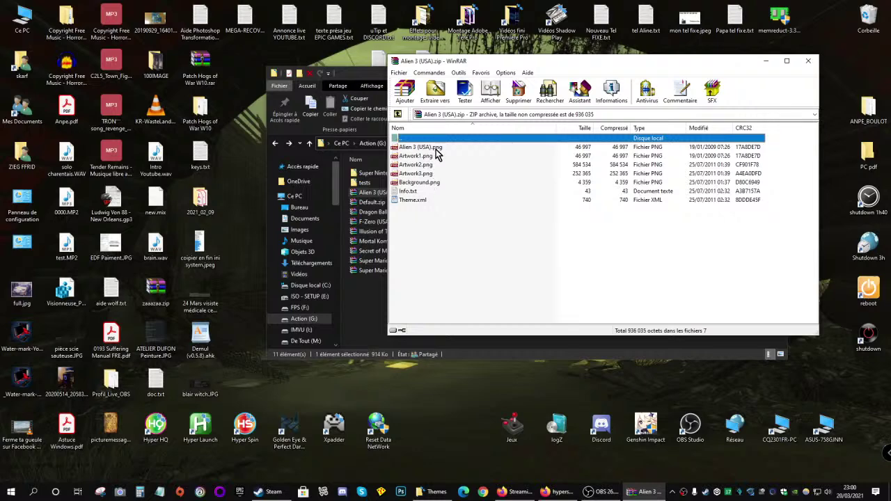
View Alien 3 (USA).png, Artwork1.png, Artwork2.png, Artwork3.png and Background.png from the Alien 3 archive one after another, closing the images
double_click(412, 147)
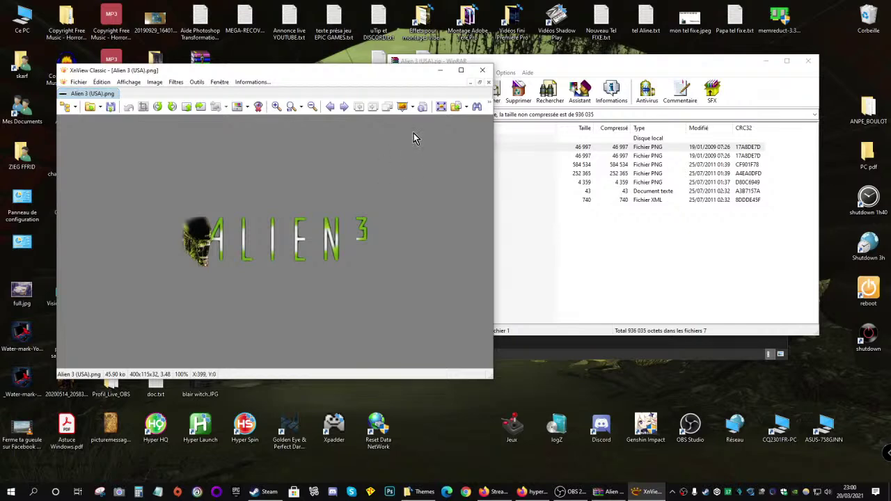
click(485, 72)
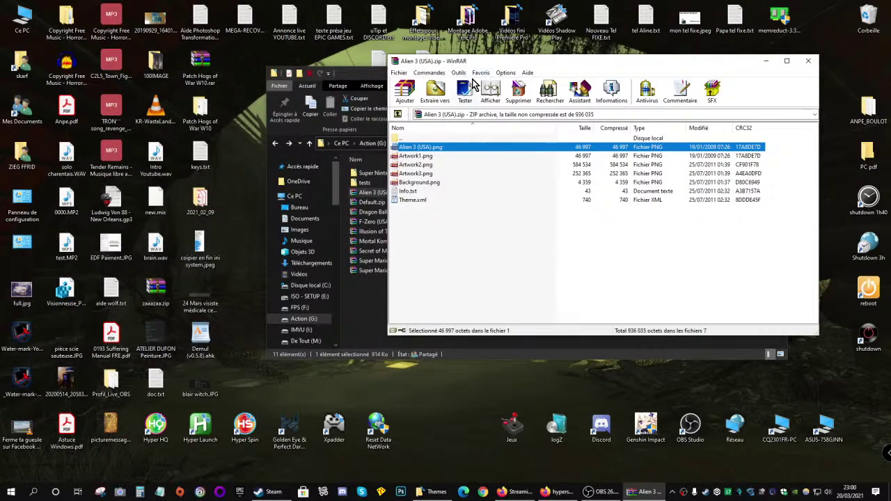
double_click(408, 157)
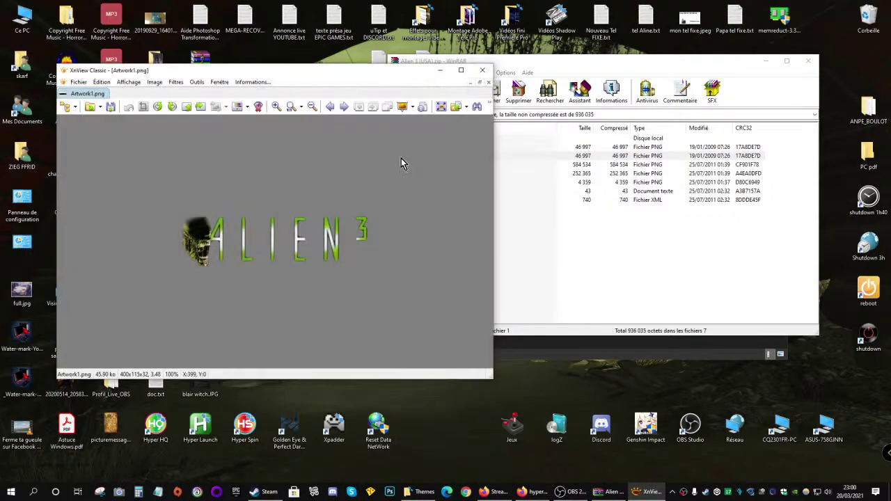
click(482, 70)
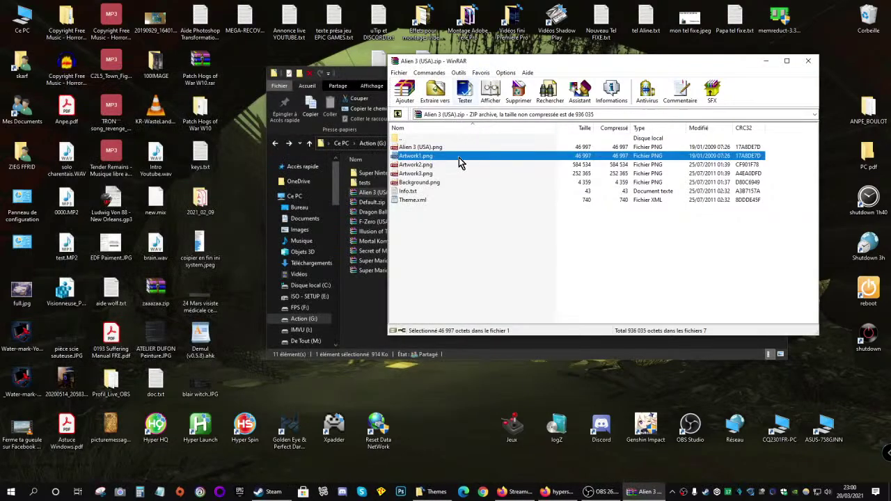
double_click(421, 167)
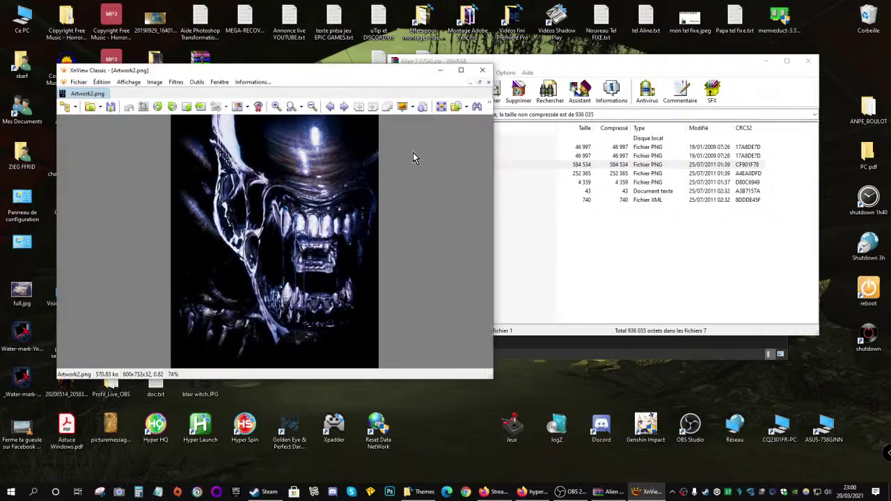
double_click(417, 174)
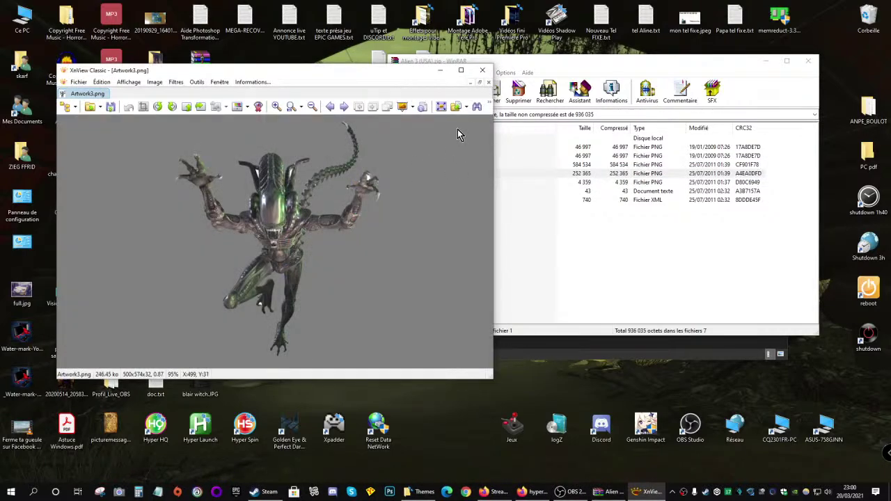
click(482, 70)
double_click(417, 184)
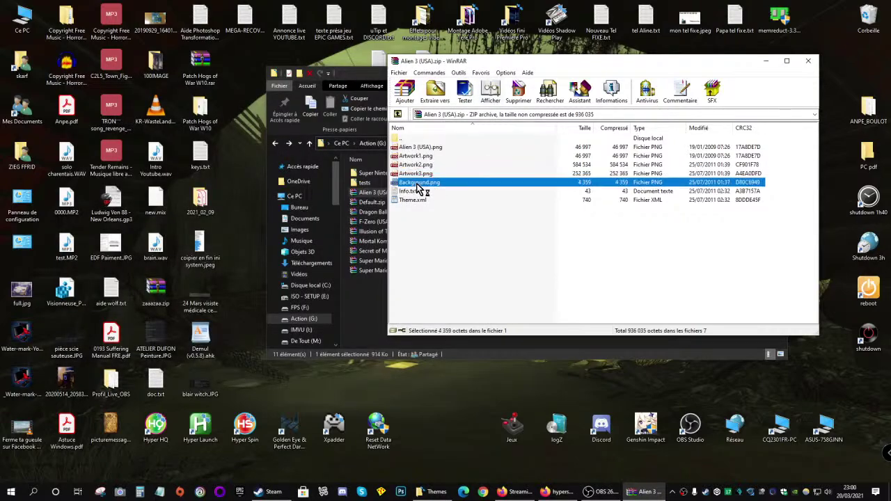
click(483, 71)
Read the video and artwork settings in the Alien 3 Theme.xml, checking Artwork2.png and Artwork3.png against them, and close the file
click(404, 200)
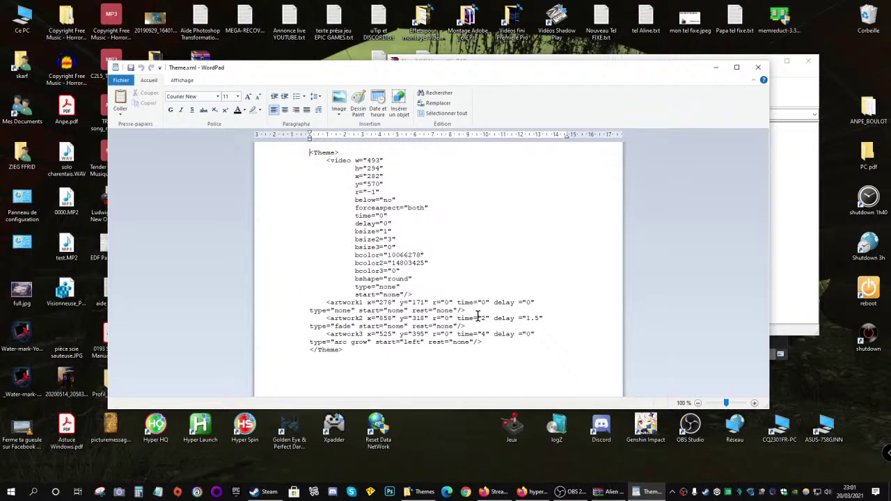
click(801, 97)
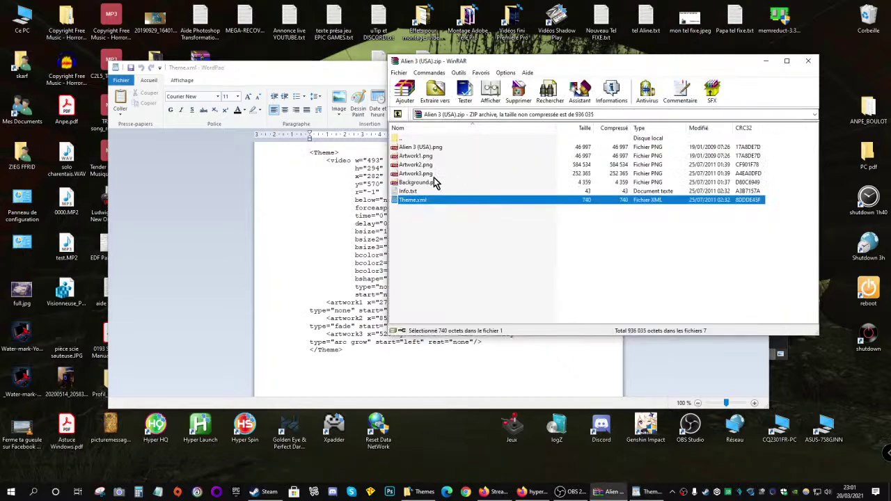
double_click(418, 165)
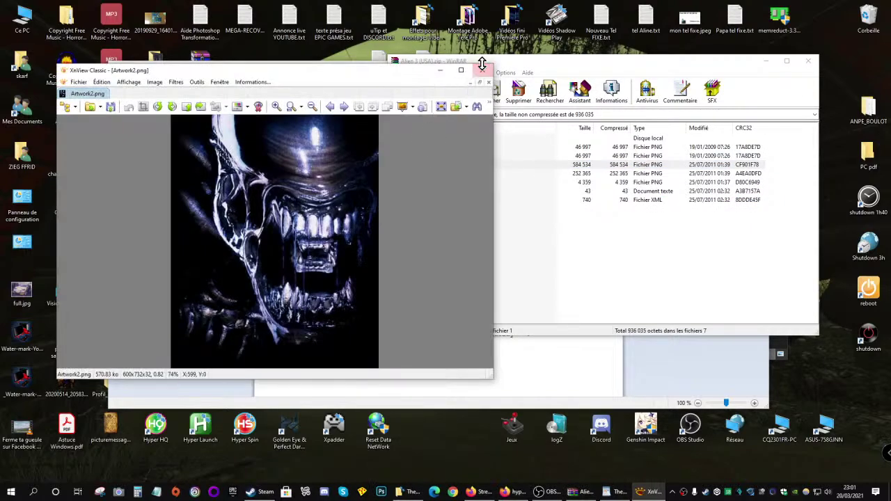
click(482, 68)
double_click(415, 173)
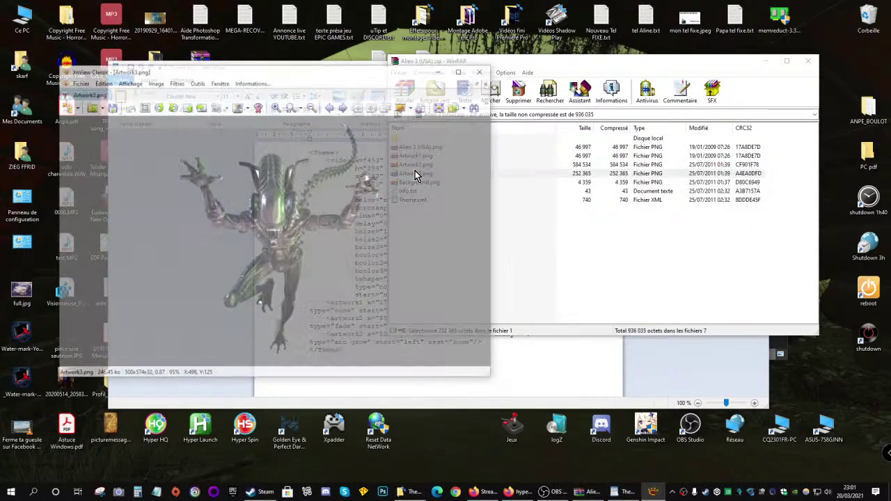
click(480, 71)
click(535, 365)
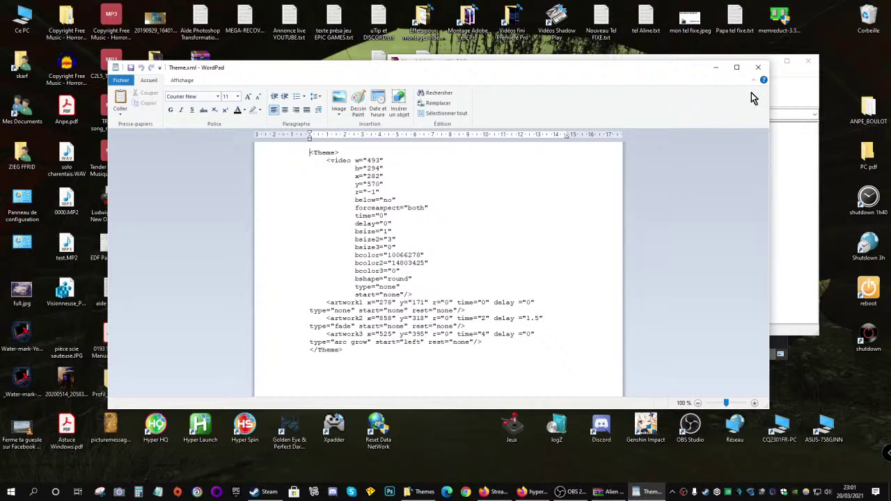
click(758, 66)
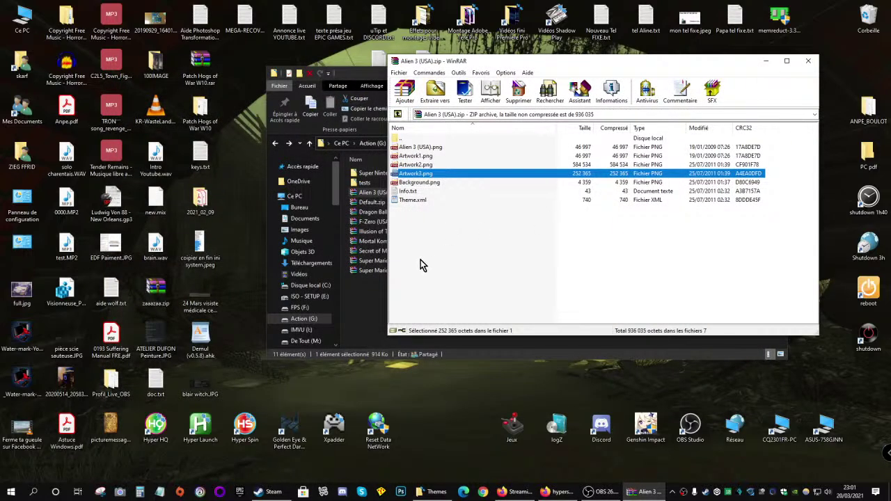
Open Dragon Ball Z - Hyper Dimension (S).zip in place of the Alien 3 archive and inspect the orange label in Artwork2.png up close
click(805, 63)
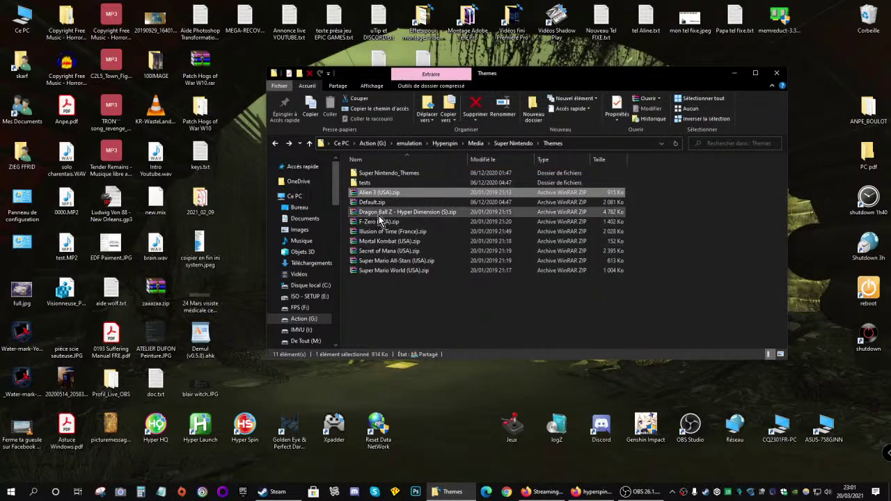
double_click(380, 213)
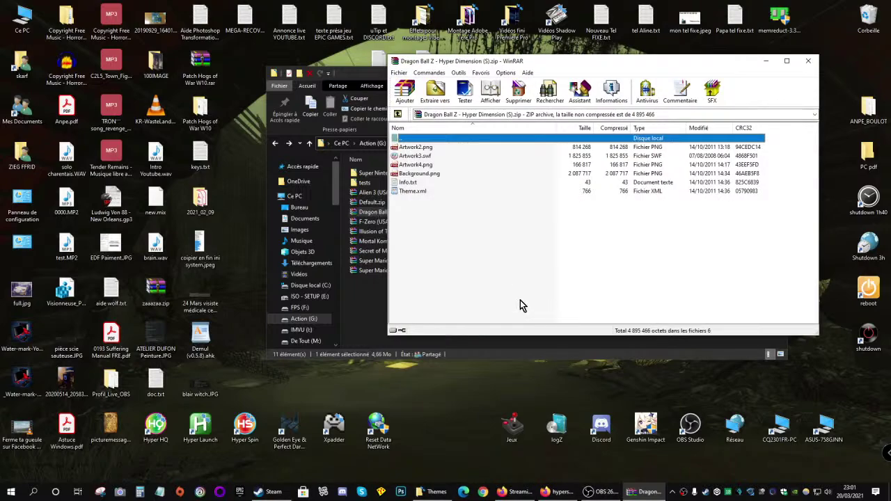
double_click(410, 149)
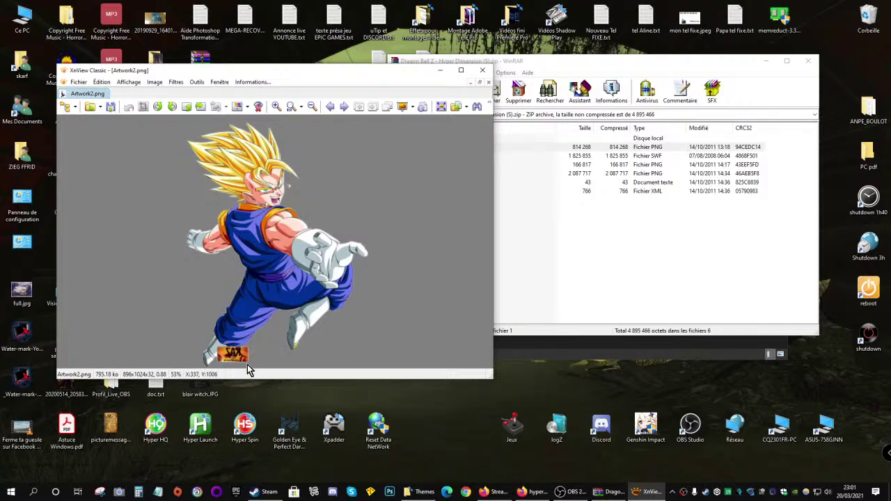
scroll(305, 261, up, 5)
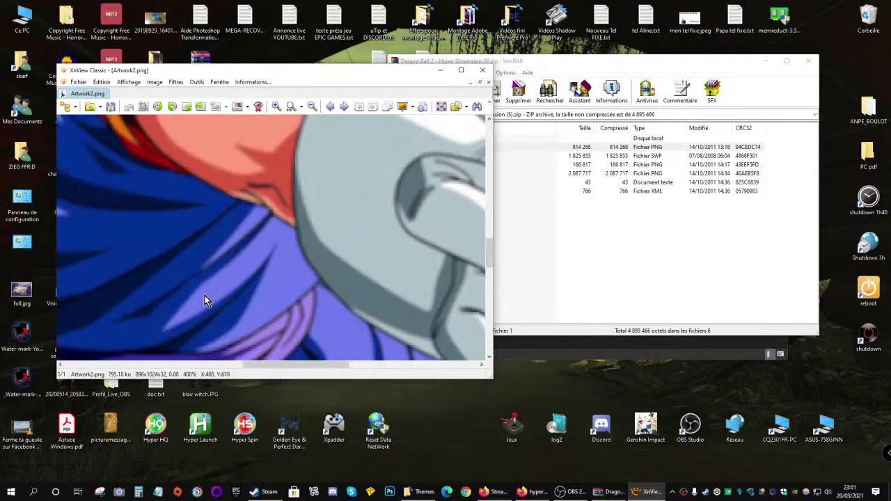
drag(202, 296, 396, 172)
drag(486, 243, 493, 327)
drag(331, 369, 255, 369)
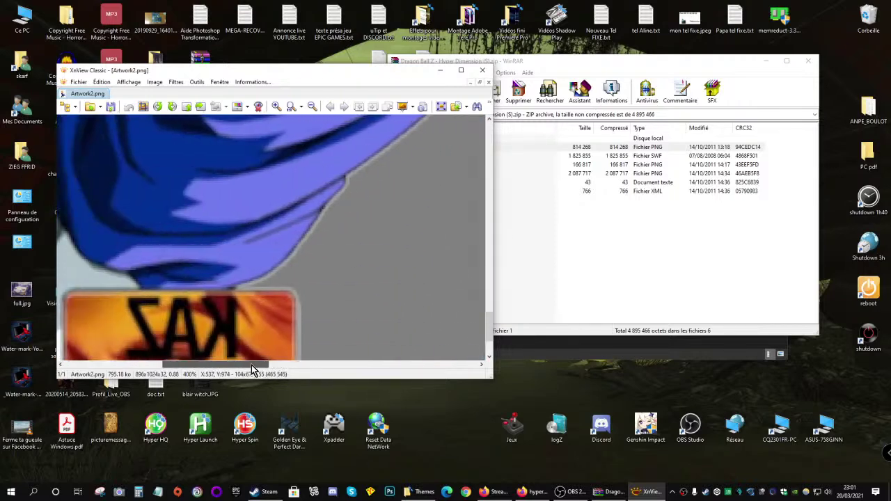
drag(485, 320, 491, 344)
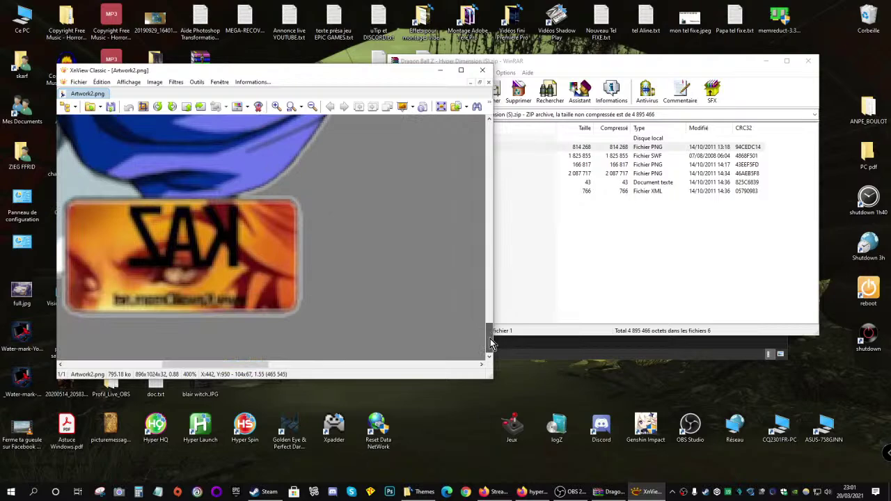
click(482, 70)
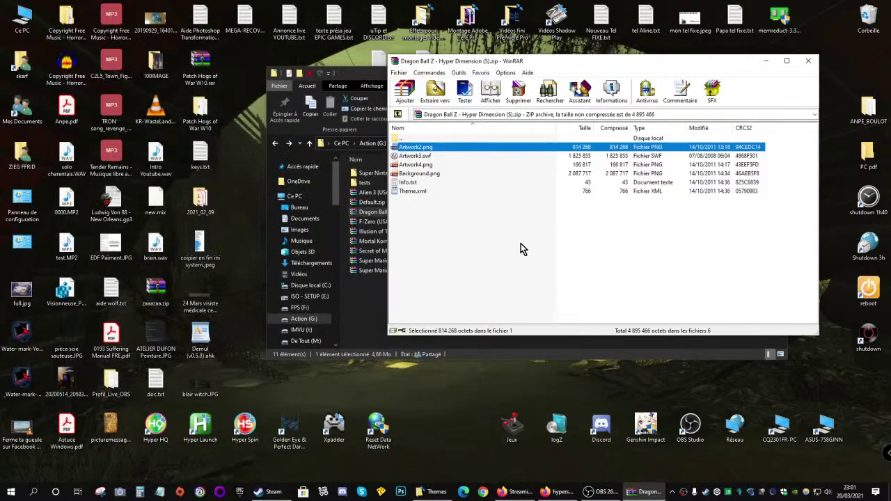
View Artwork4.png and Background.png from the Dragon Ball Z archive, and read its Theme.xml before closing it
double_click(421, 166)
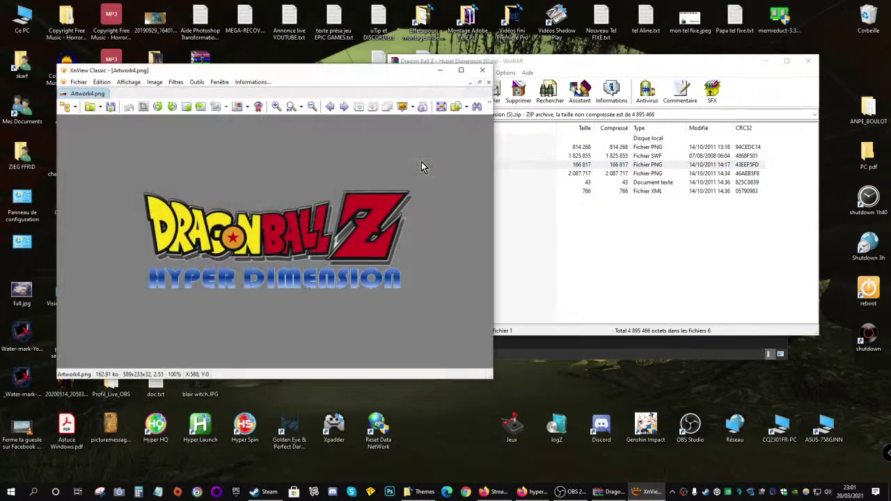
click(486, 72)
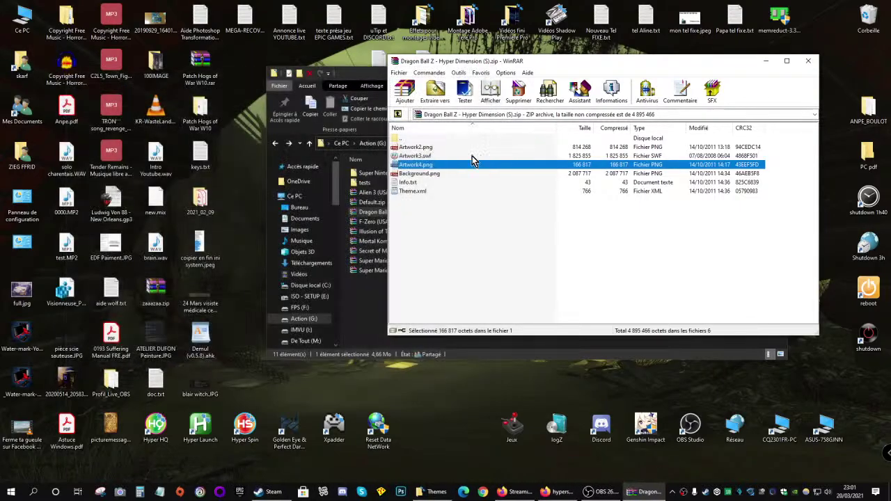
double_click(422, 174)
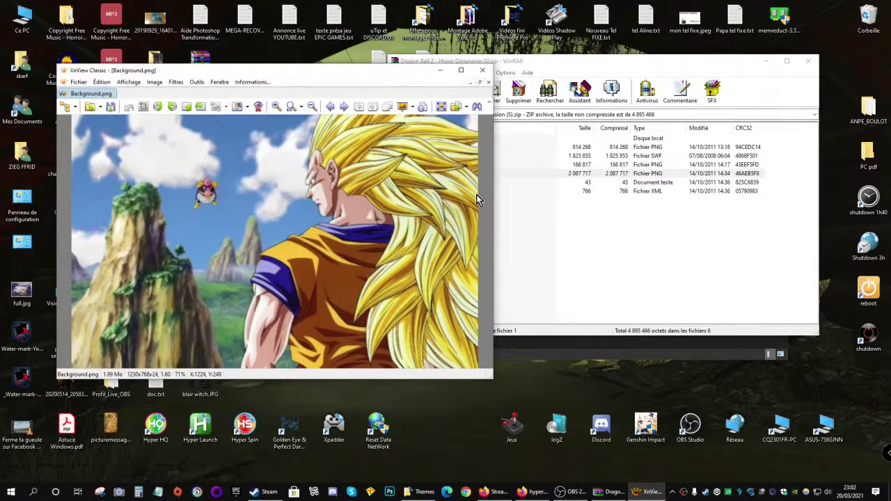
scroll(369, 229, down, 4)
click(482, 71)
double_click(402, 191)
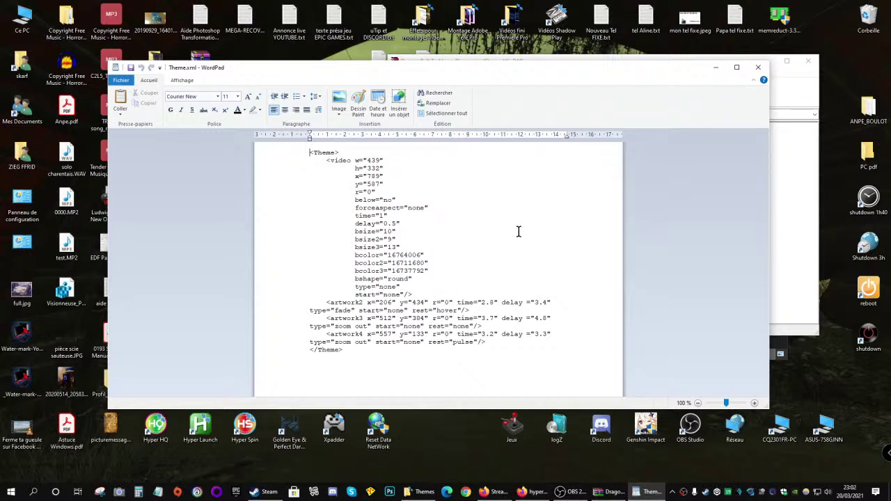
click(758, 67)
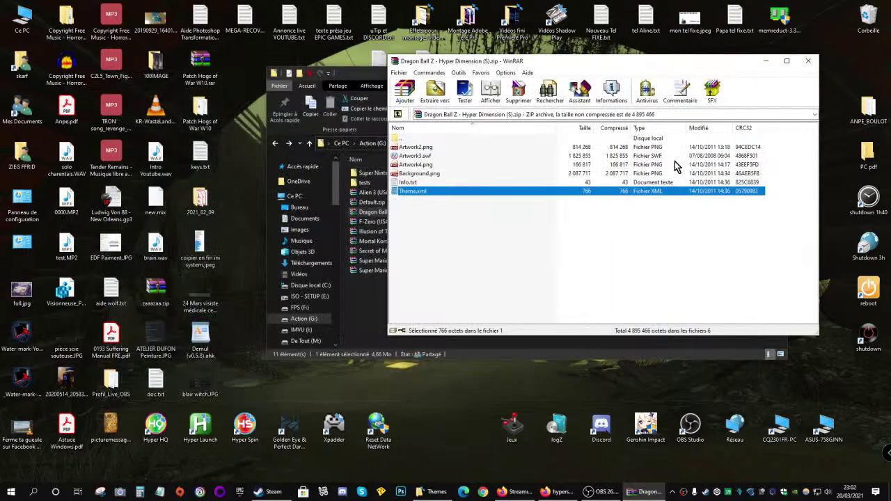
Open the Hyperspin program folder from the Hyper Spin desktop shortcut's properties, and dismiss the properties without changes
click(362, 317)
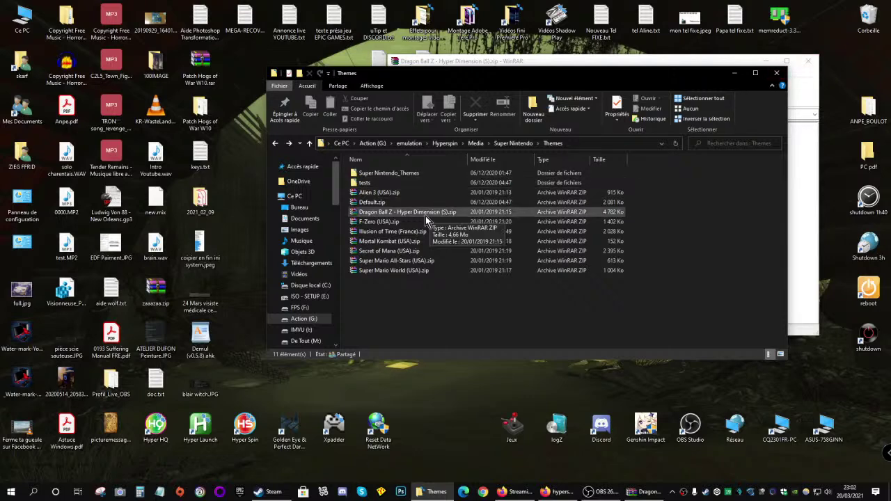
right_click(247, 426)
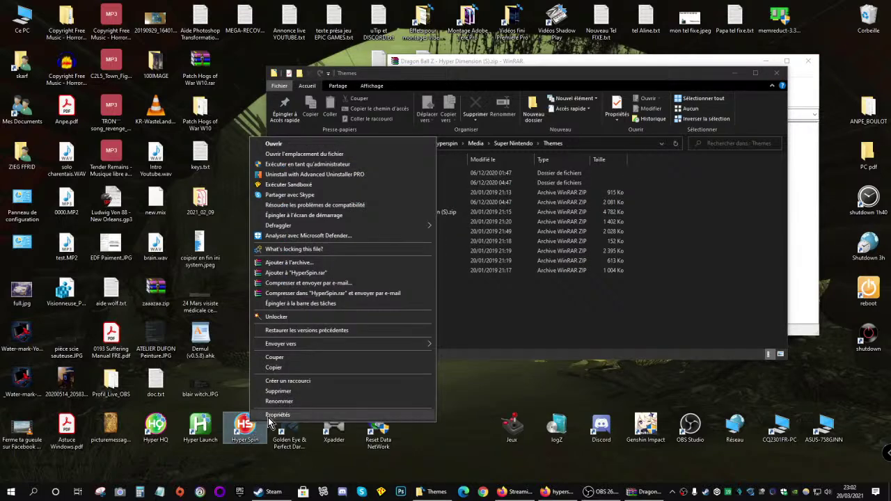
click(277, 415)
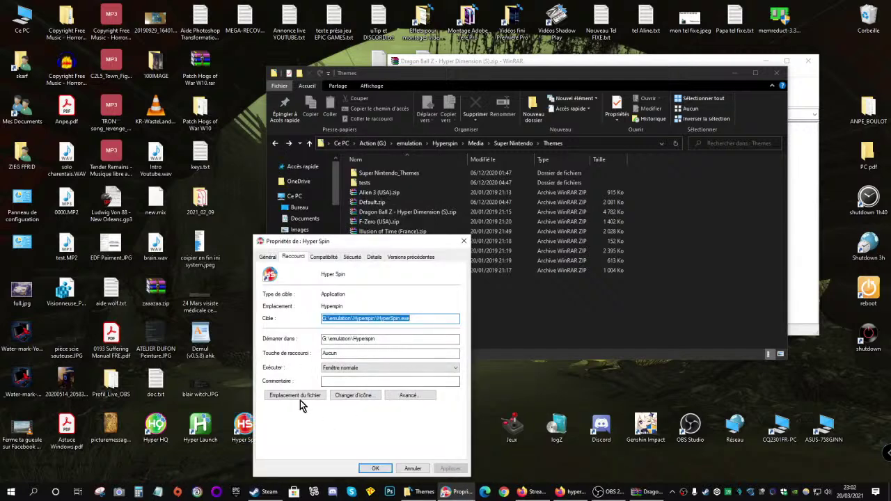
click(297, 394)
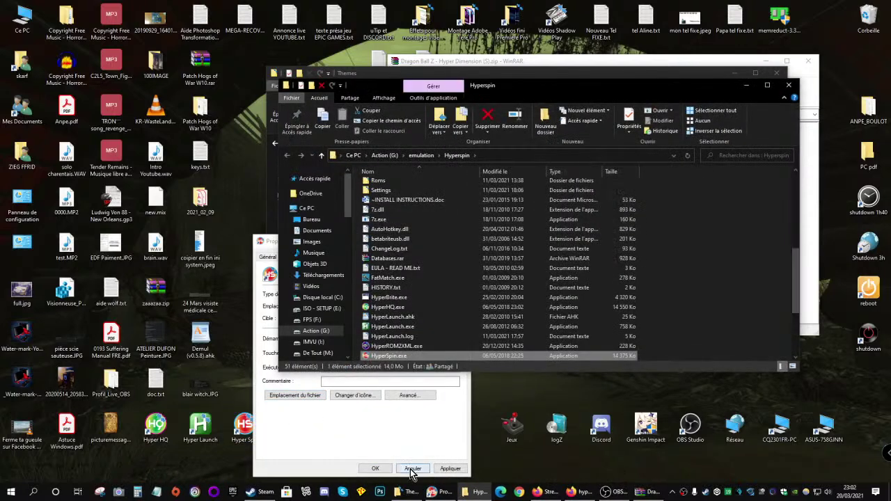
click(411, 468)
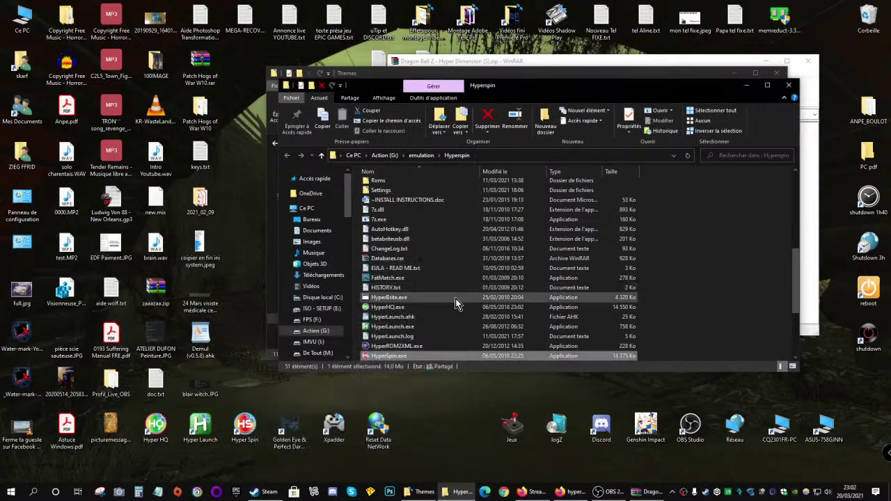
Spread out the Dragon Ball Z archive, Hyperspin folder and Themes folder windows so that their file lists can be seen together
click(815, 151)
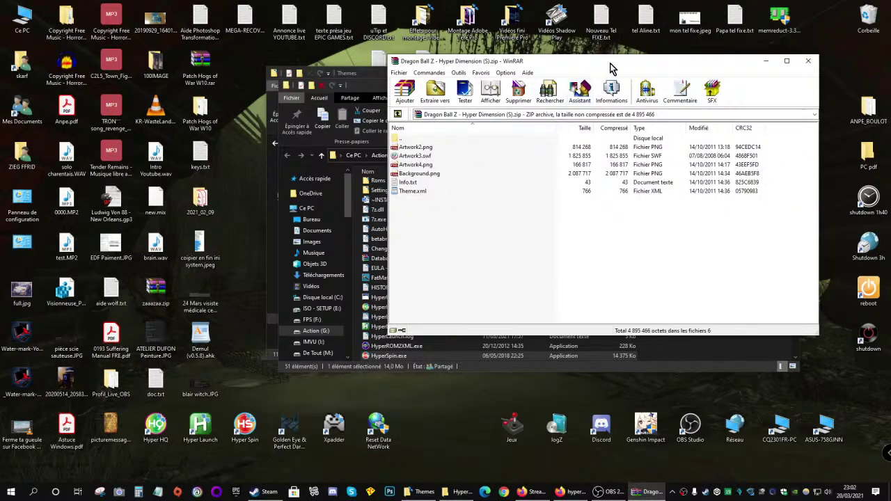
drag(598, 62, 784, 114)
click(549, 89)
drag(549, 89, 281, 129)
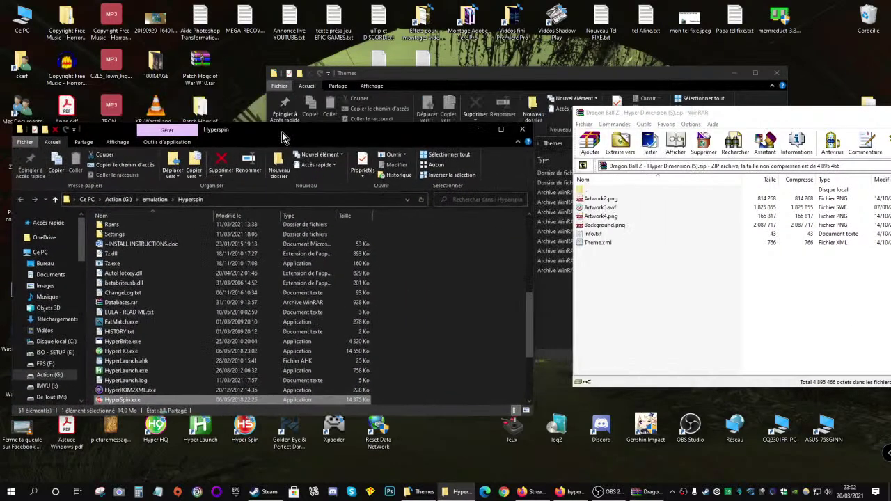
drag(502, 72, 522, 61)
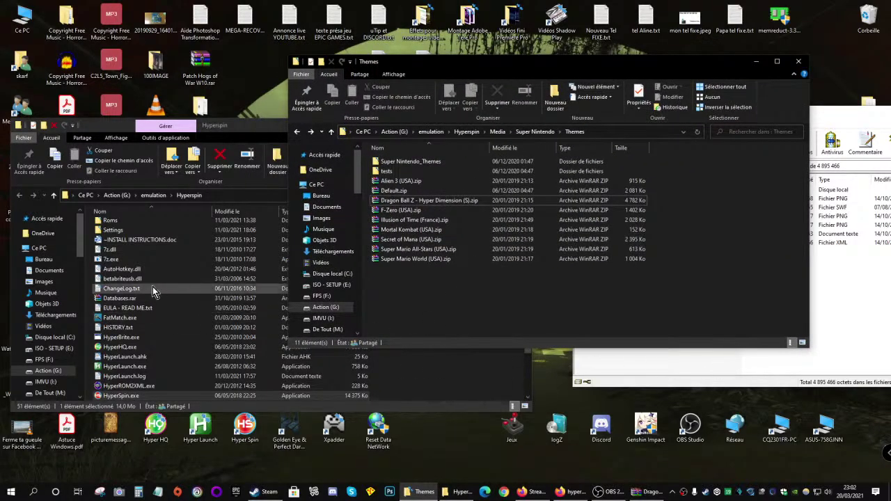
Open the Roms folder in Hyperspin, and copy the name of the Dragon Ball Z - Hyper Dimension (S).zip theme without its extension
scroll(125, 291, up, 6)
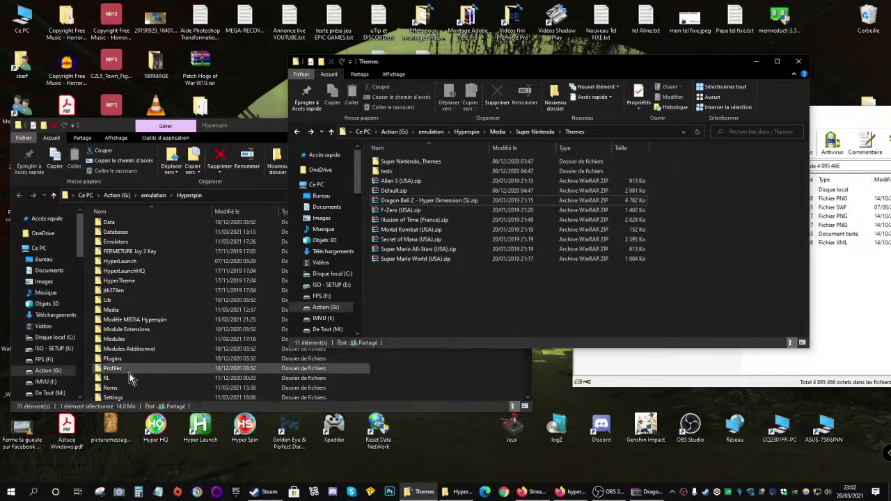
double_click(112, 388)
click(653, 296)
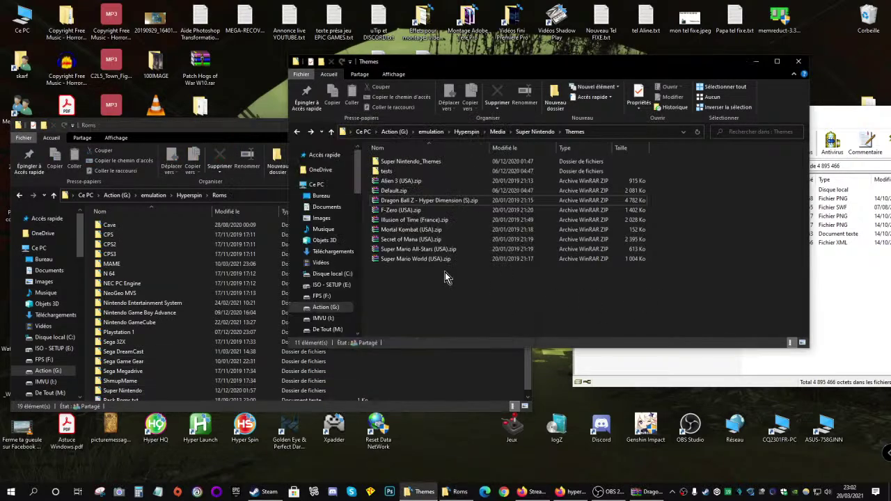
right_click(449, 202)
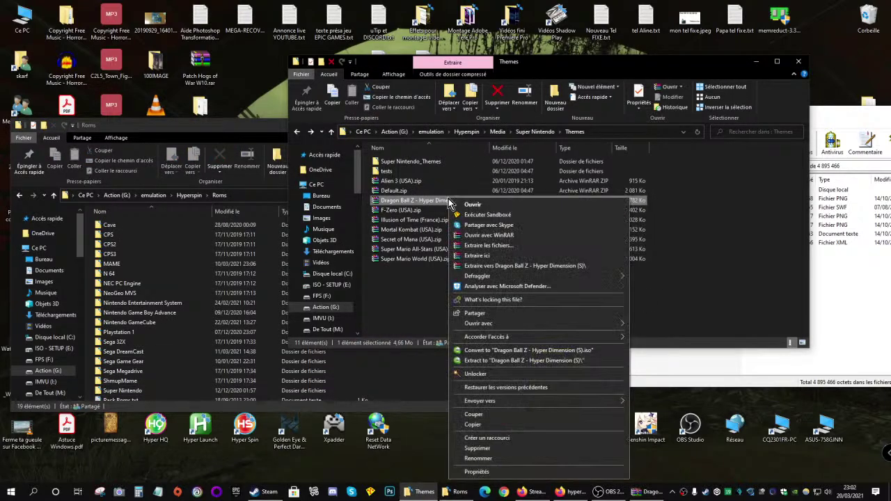
click(480, 459)
drag(462, 200, 382, 201)
right_click(382, 201)
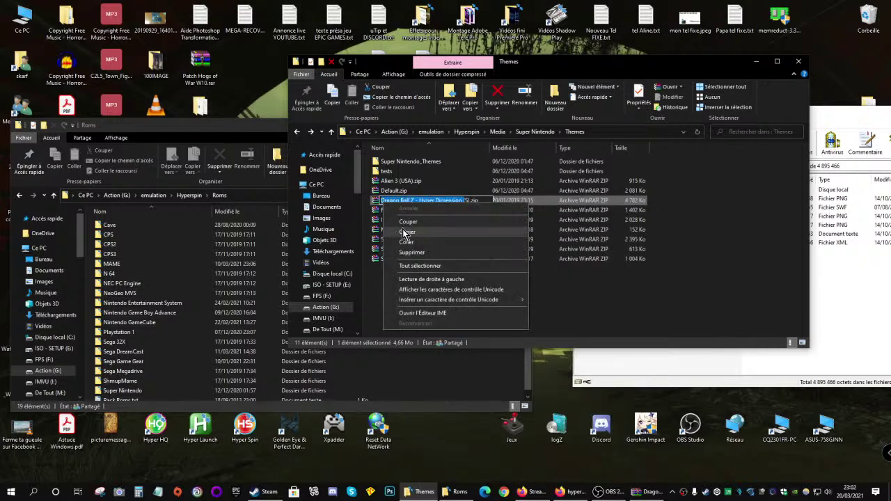
click(404, 232)
Open the Super Nintendo ROM folder, search it for "Dragon Ball Z - Hyper Dimension" and return to the full file list
click(143, 313)
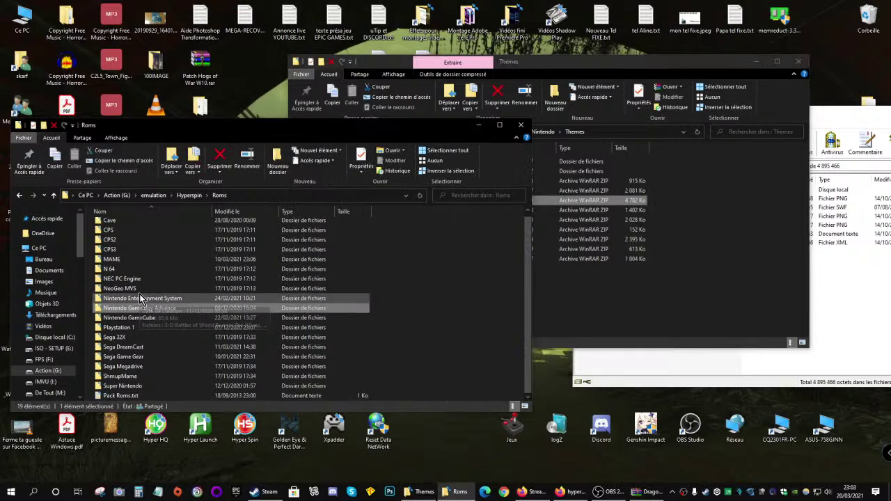
double_click(132, 386)
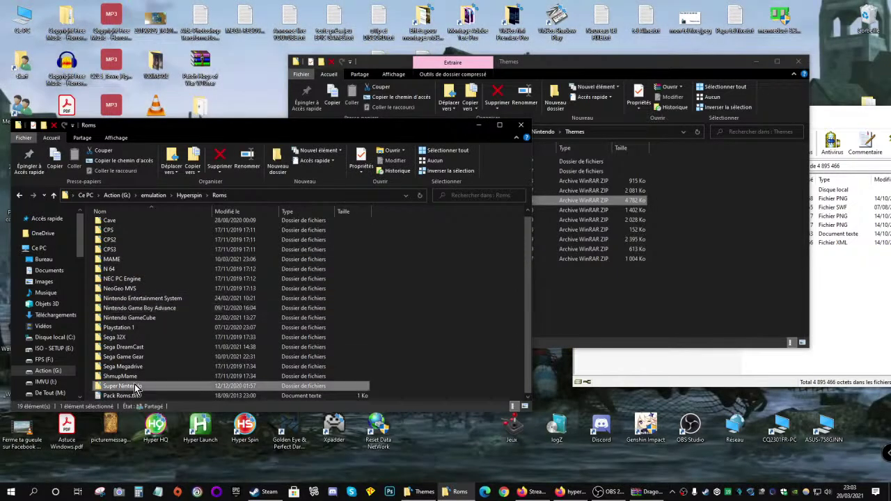
right_click(473, 193)
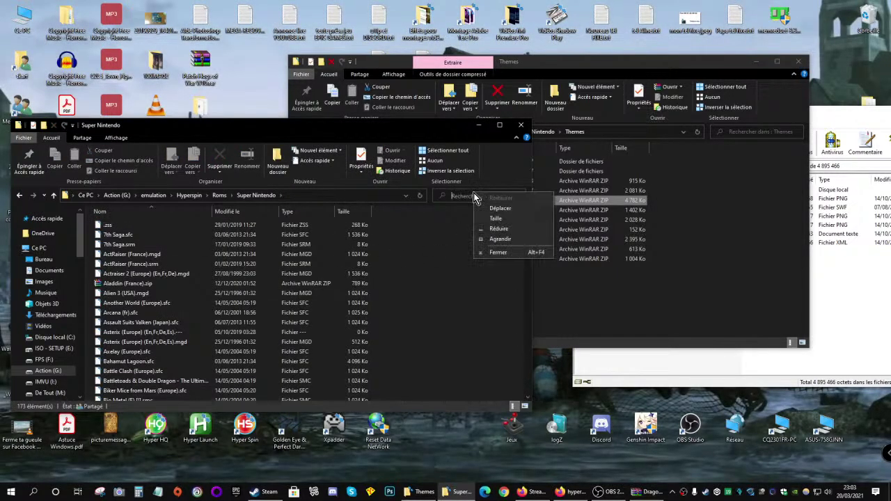
click(462, 195)
key(ctrl+v)
click(519, 196)
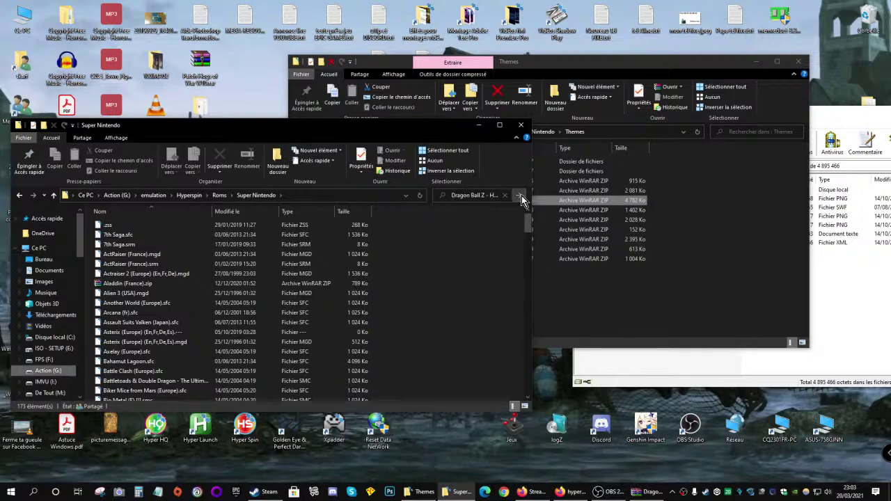
click(521, 198)
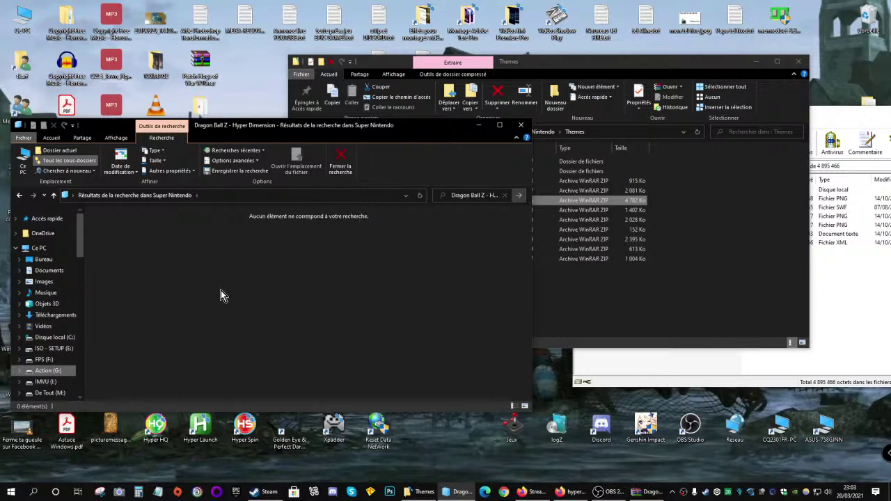
key(alt+Left)
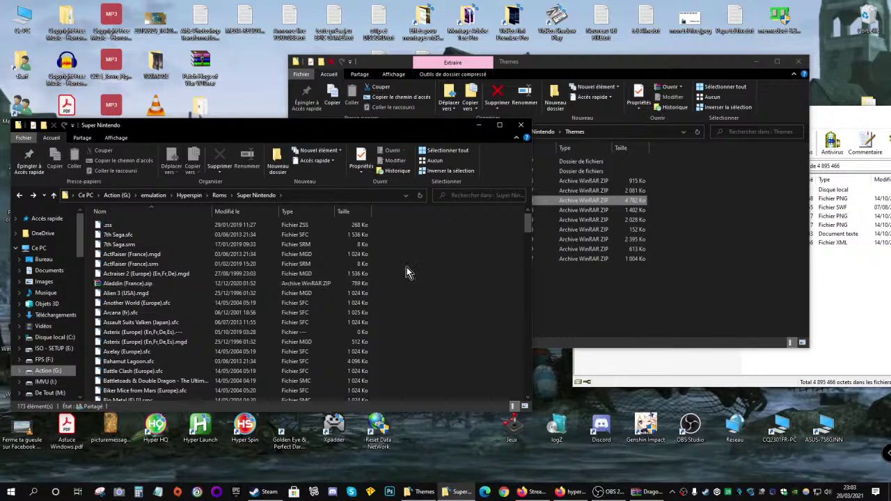
Find the Dragon Ball Z ROMs in the Super Nintendo list and widen the name column to read their full names
click(591, 299)
click(181, 285)
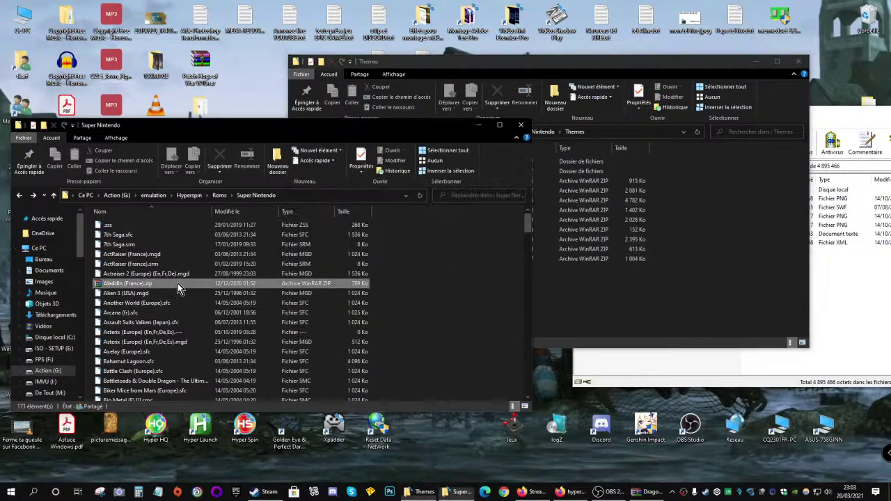
scroll(179, 285, down, 6)
click(177, 280)
scroll(177, 282, down, 4)
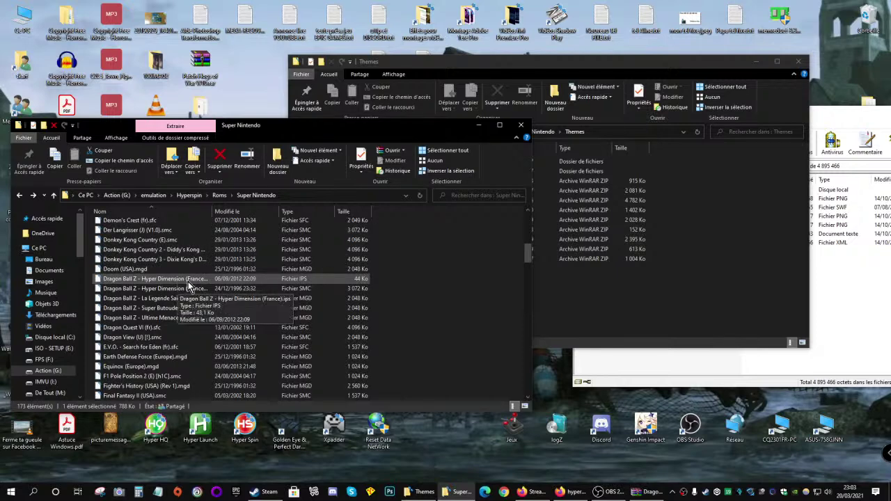
drag(212, 211, 261, 211)
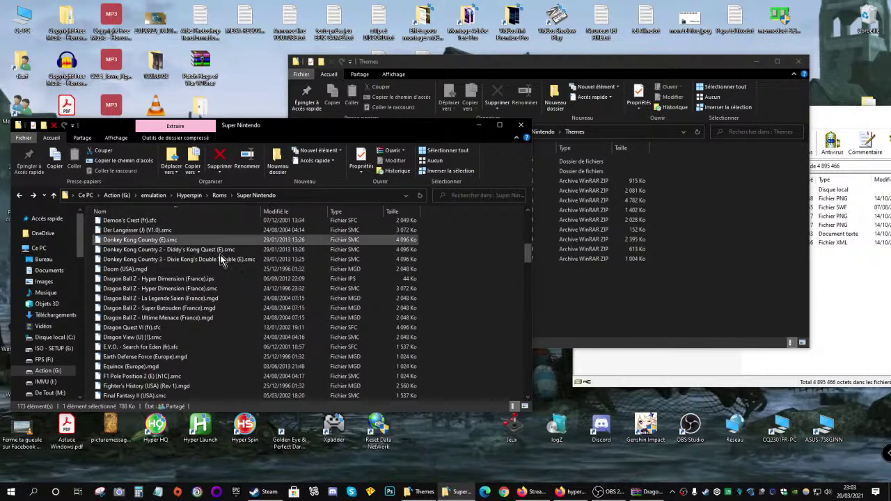
Copy the file name of the ROM Dragon Ball Z - Hyper Dimension (France).smc without its extension
right_click(176, 290)
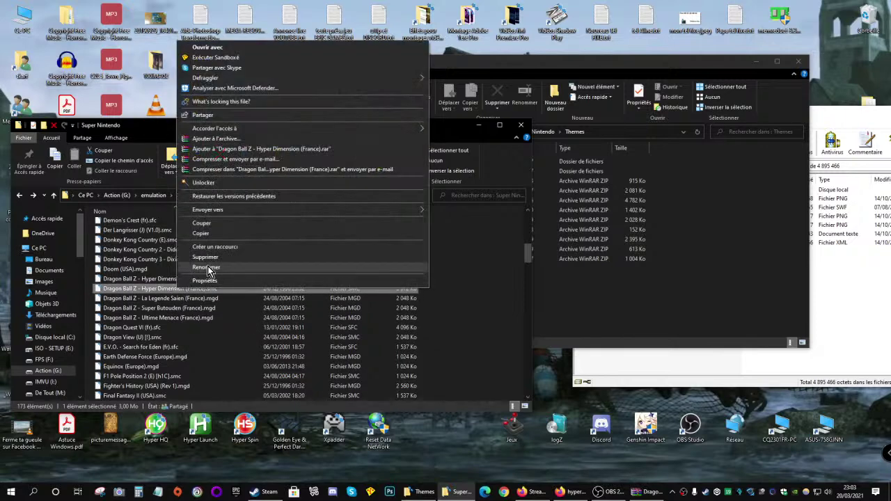
click(206, 267)
key(super+c)
right_click(203, 288)
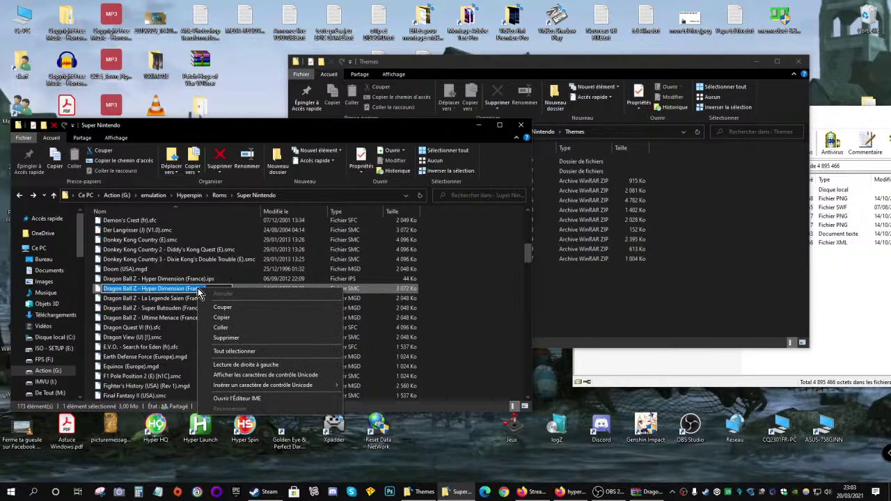
click(224, 321)
Rename the Dragon Ball Z theme archive in the Themes folder to Dragon Ball Z - Hyper Dimension (France).zip
click(599, 317)
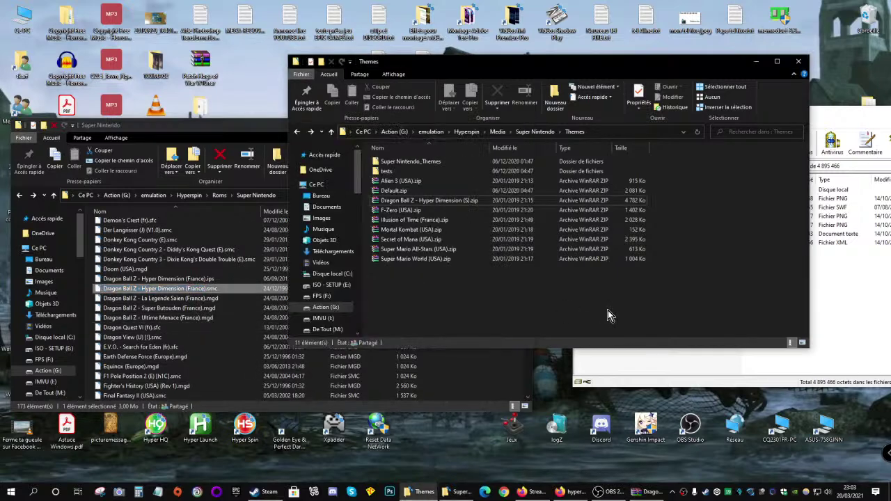
click(443, 204)
right_click(443, 203)
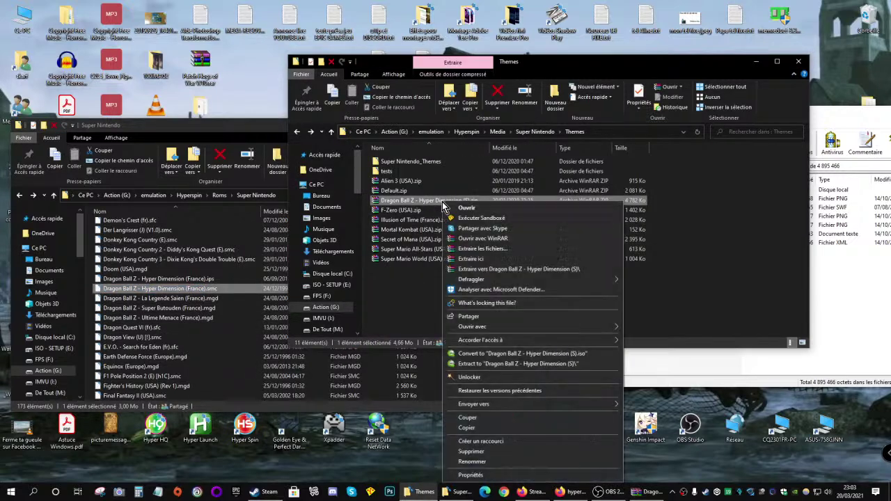
click(461, 466)
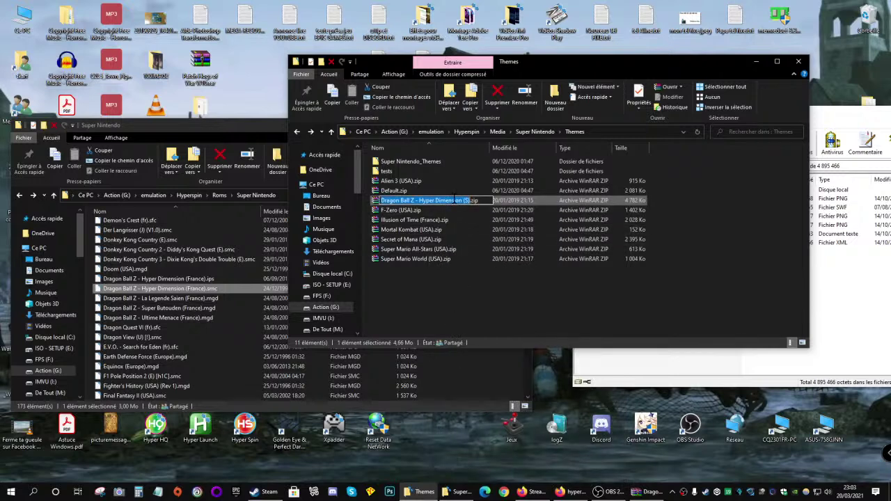
right_click(452, 201)
click(483, 240)
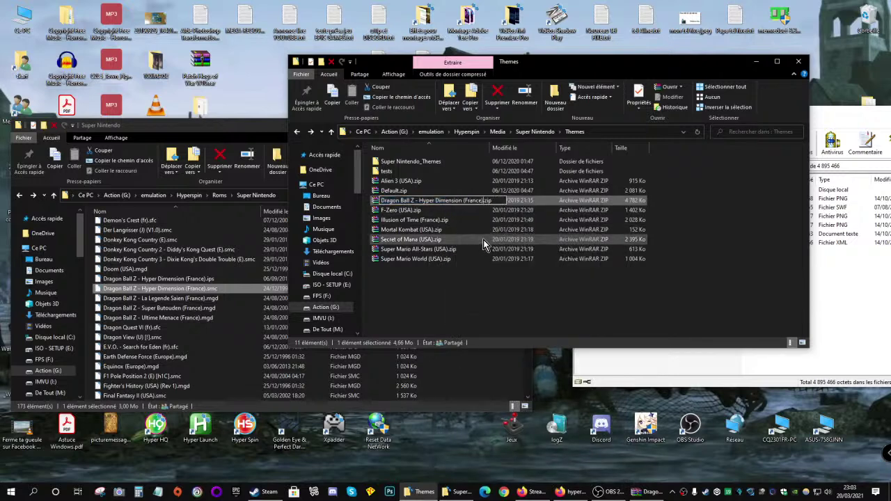
click(478, 303)
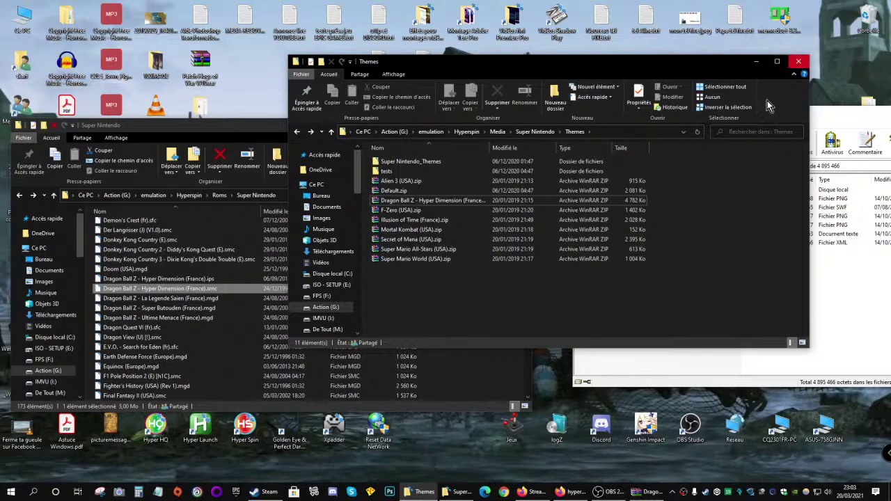
Try to open Artwork4.png from the archive window still using the old (S) name, and close that window
click(833, 312)
drag(824, 110, 540, 114)
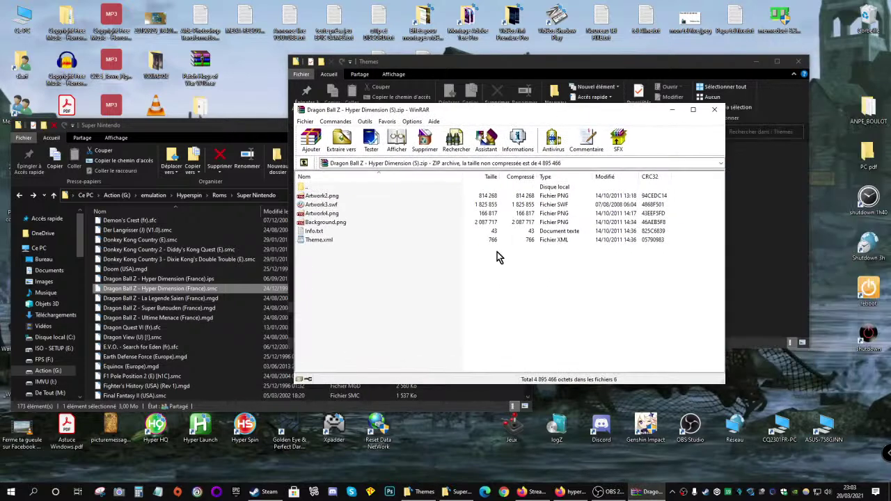
double_click(314, 213)
click(230, 36)
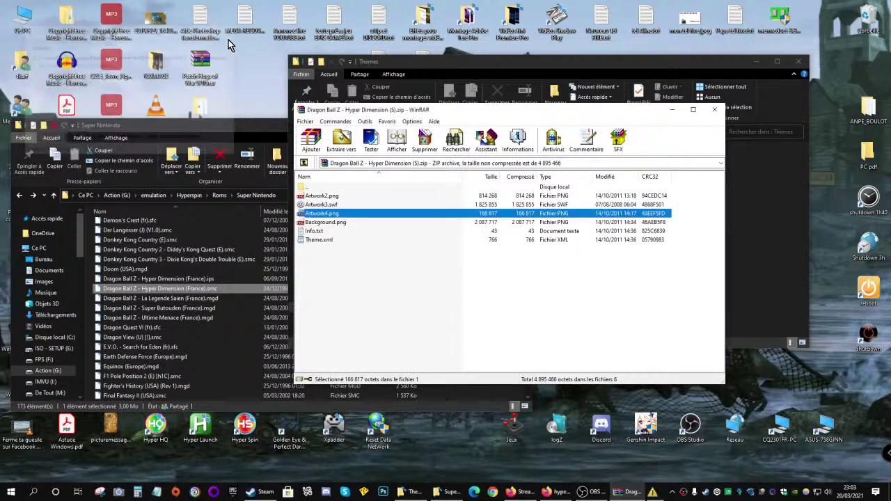
click(714, 110)
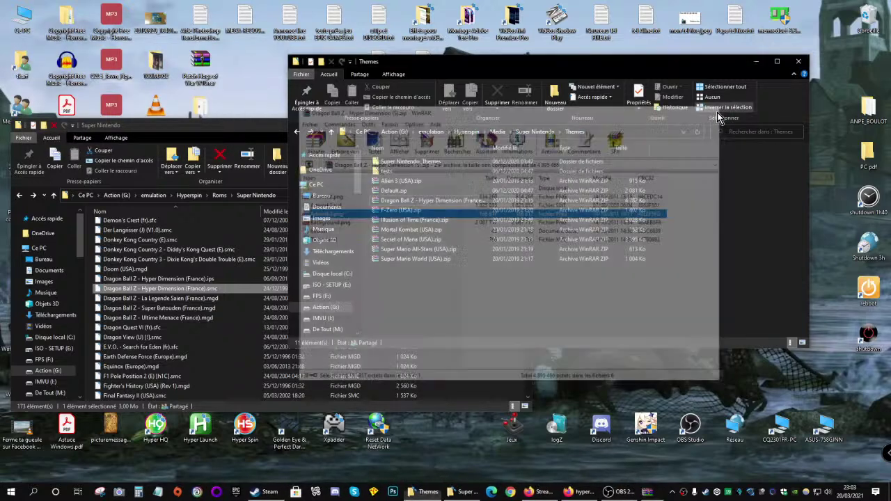
Open the renamed Dragon Ball Z - Hyper Dimension (France).zip, view its Artwork2.png and close the image viewer
double_click(445, 199)
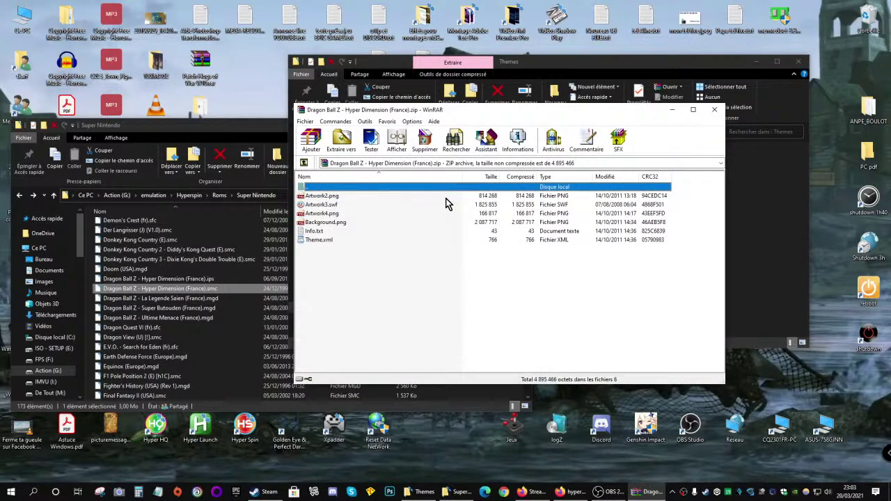
click(322, 214)
click(325, 197)
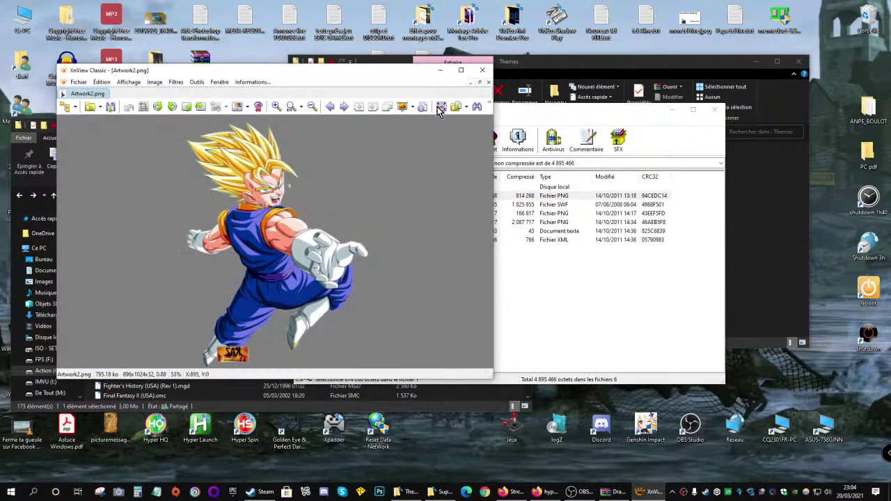
click(486, 74)
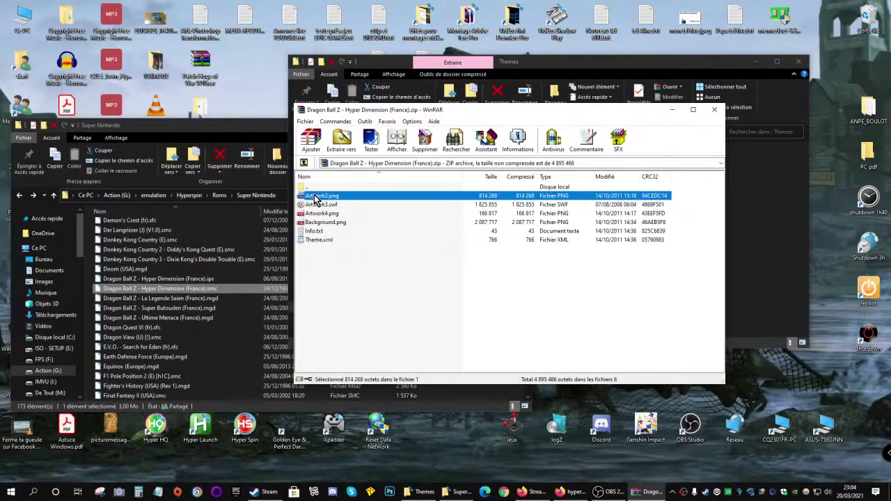
Open Artwork2.png from the Dragon Ball Z archive in Photoshop
double_click(317, 198)
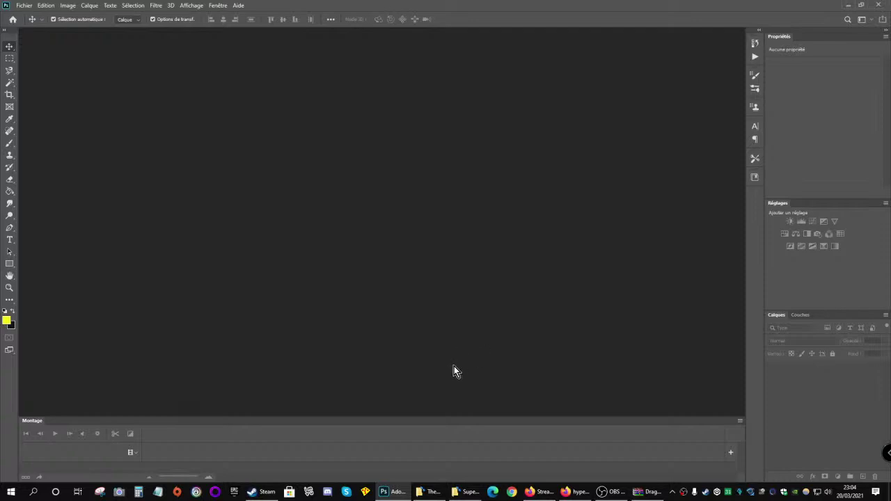
click(648, 492)
drag(332, 200, 211, 238)
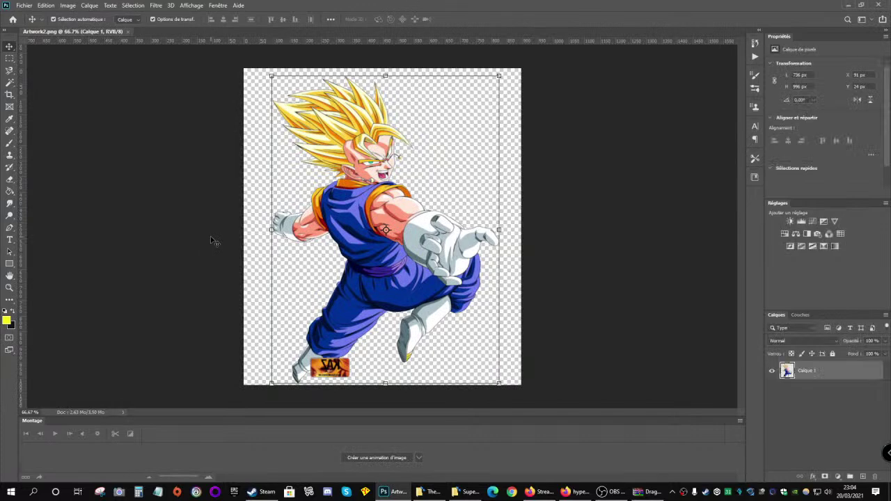
Outline the orange label beside the character's foot with the Magnetic Lasso, delete it from the layer and clear the selection
scroll(601, 320, up, 6)
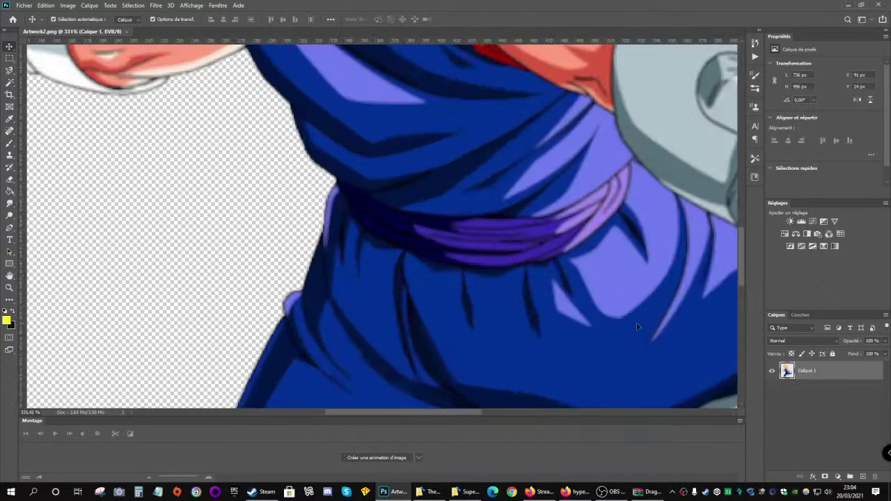
drag(743, 246, 734, 323)
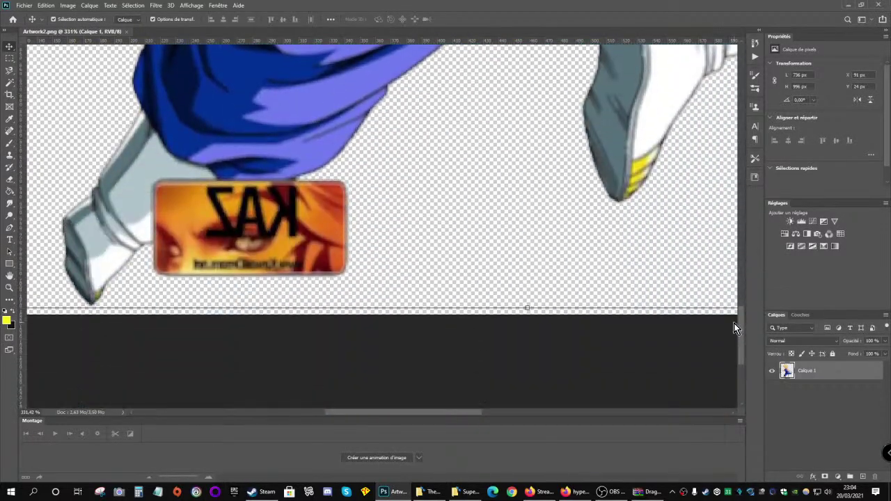
scroll(52, 216, up, 2)
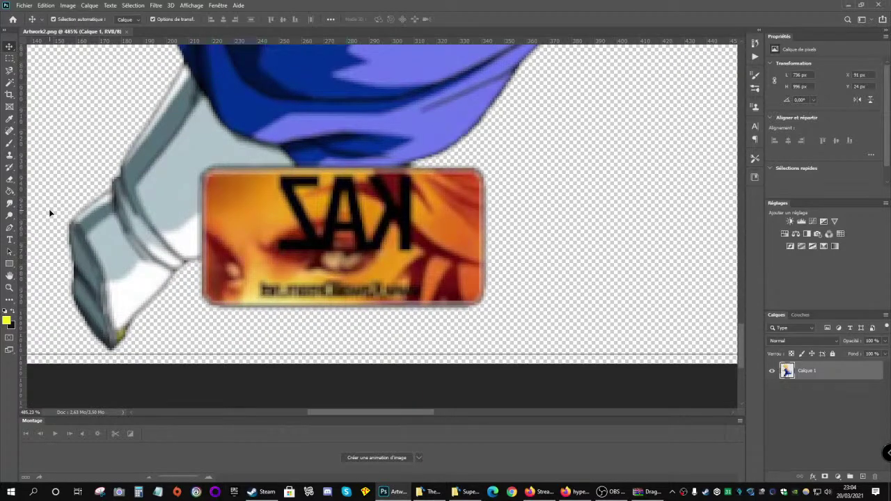
click(9, 72)
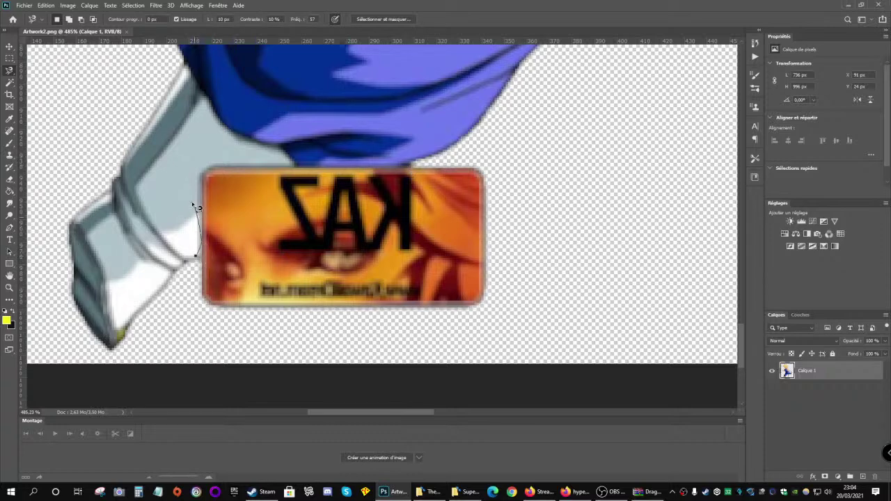
click(198, 252)
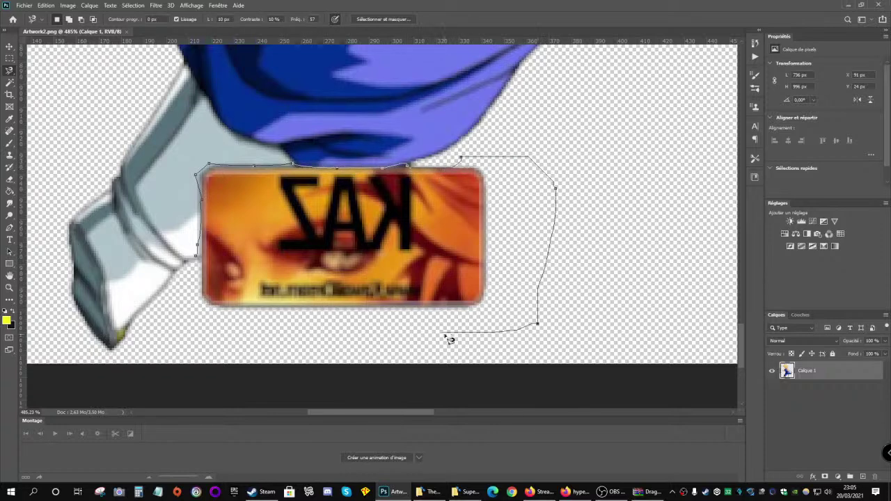
double_click(196, 283)
key(Delete)
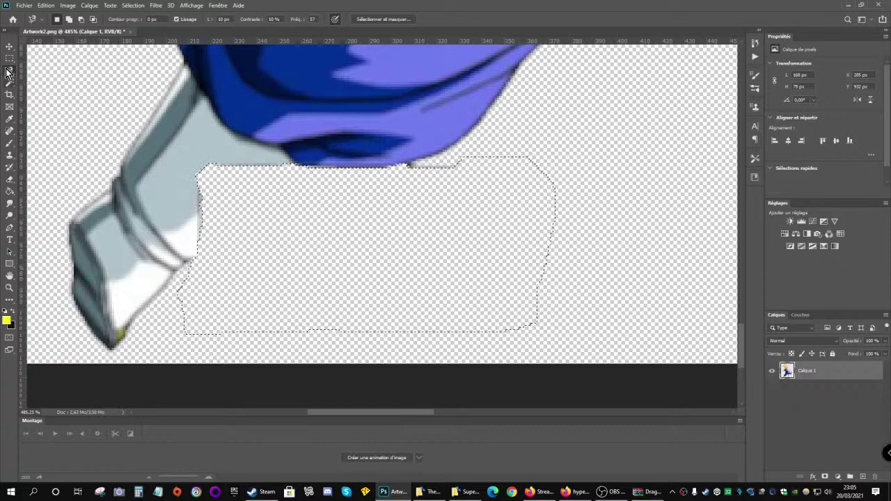
right_click(599, 231)
click(613, 233)
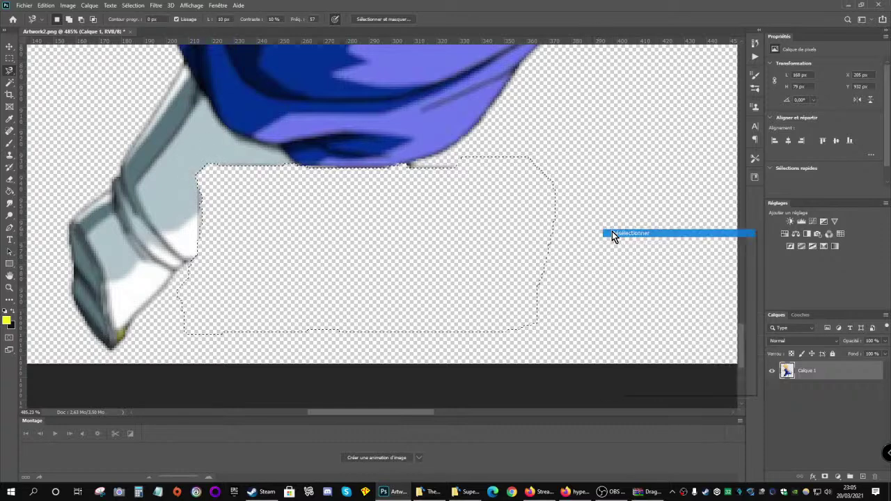
Erase the stray line fragments beneath the blue trouser leg on Calque 1 with an 11 px Eraser
click(12, 180)
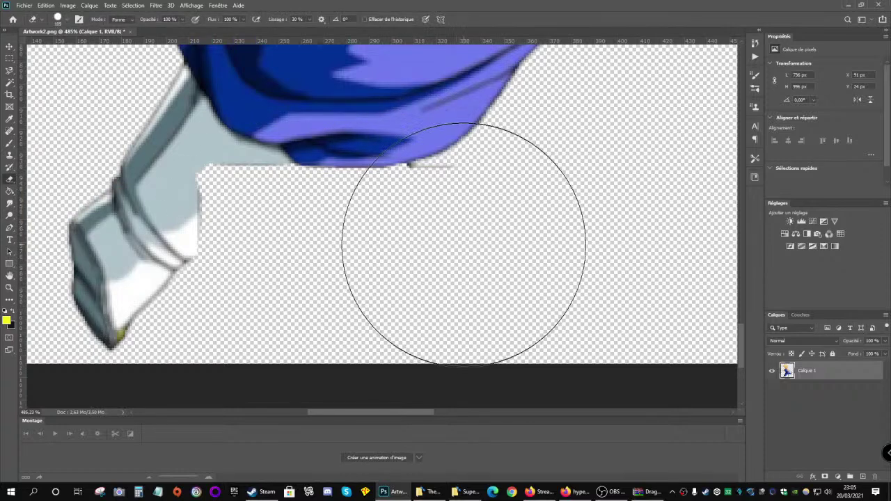
click(67, 22)
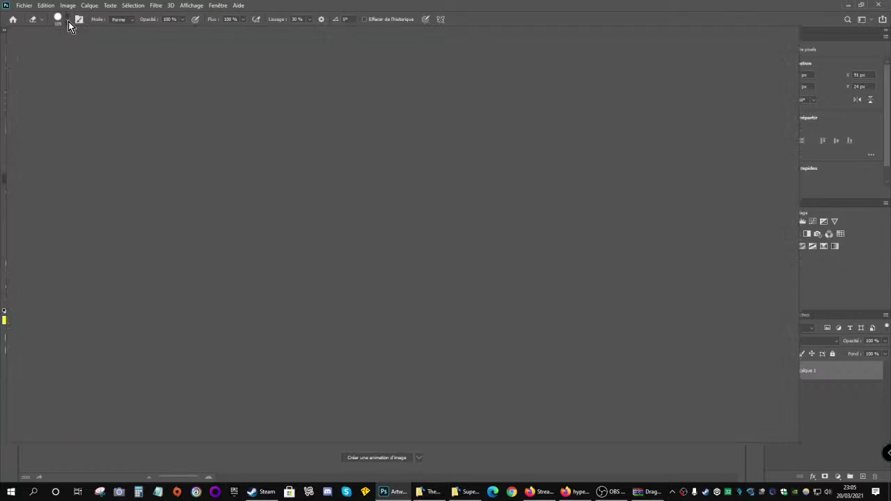
drag(82, 50, 56, 53)
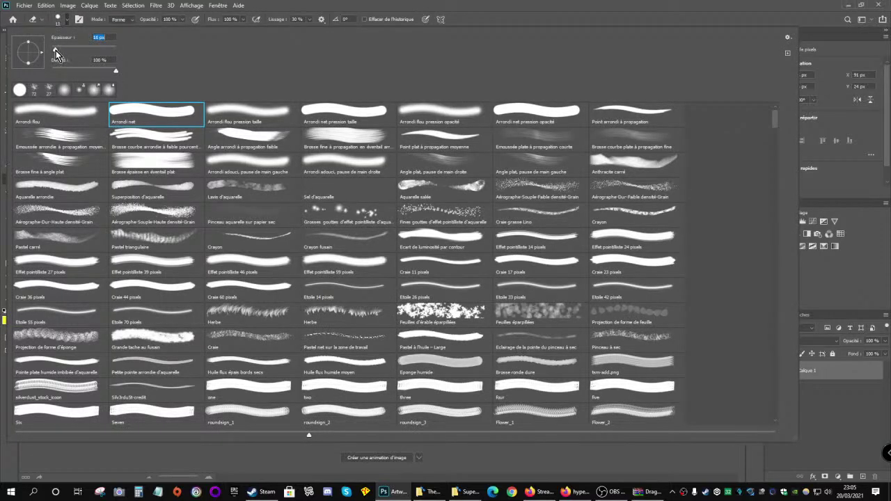
click(834, 413)
click(834, 414)
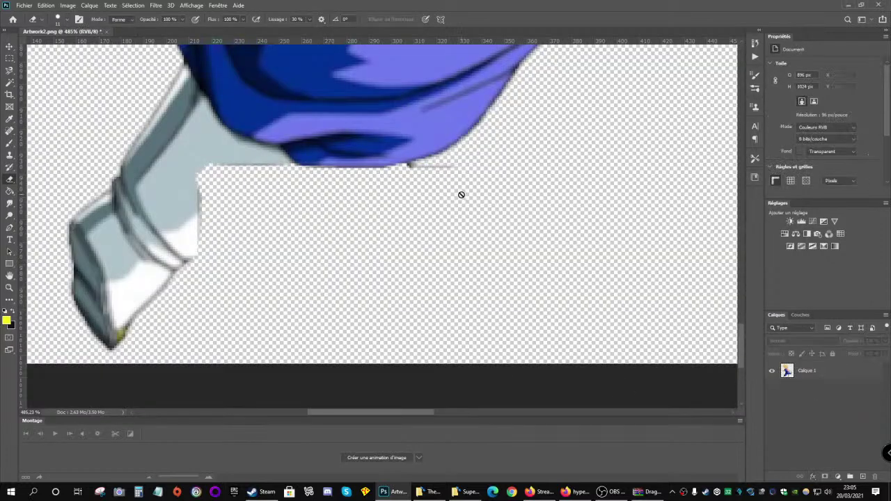
click(513, 223)
click(434, 185)
click(808, 371)
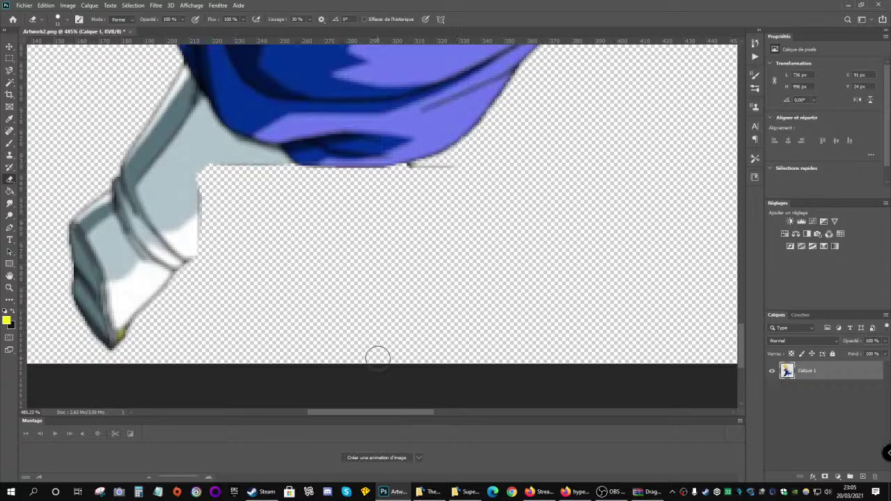
scroll(362, 162, up, 5)
scroll(457, 198, up, 1)
mouse_move(543, 209)
mouse_down()
mouse_move(424, 206)
mouse_move(621, 209)
mouse_up()
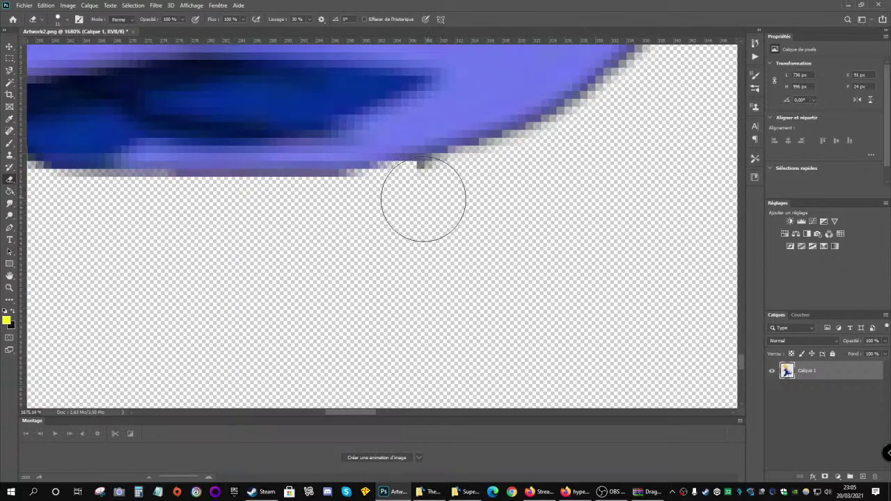
Examine the whole character and the cut-out area around its lower foot
scroll(385, 200, down, 6)
scroll(387, 200, down, 1)
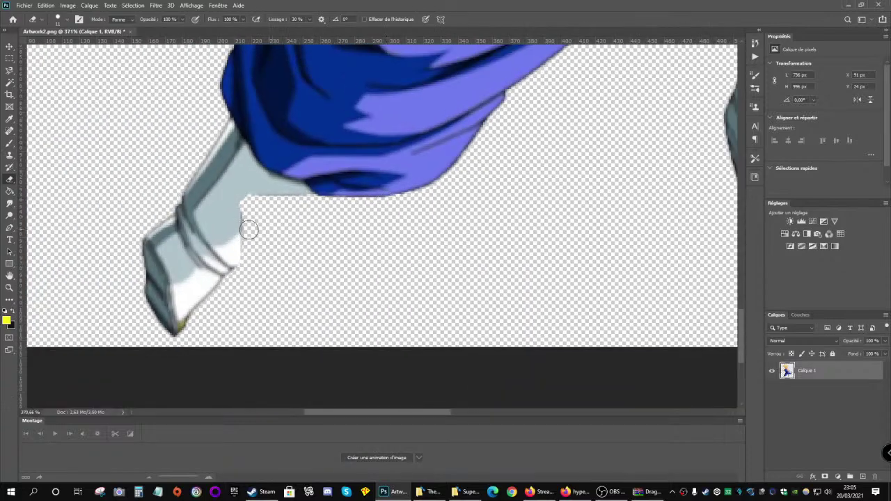
scroll(206, 229, down, 3)
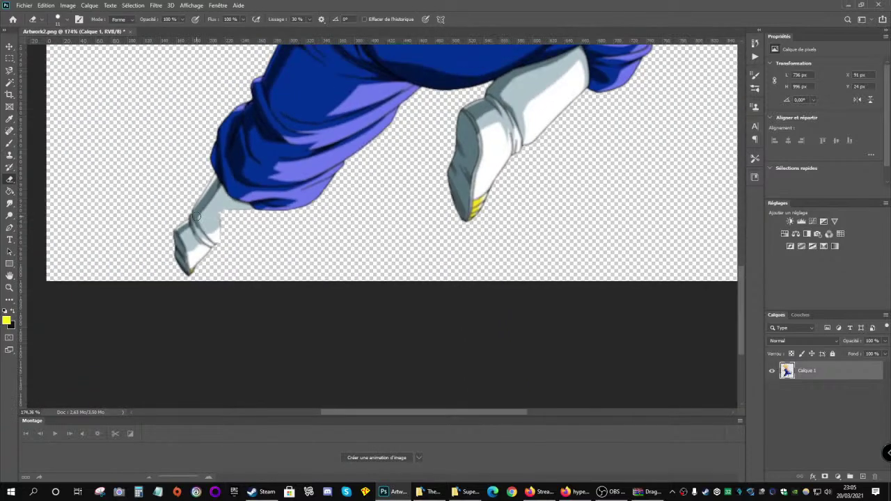
scroll(198, 188, down, 4)
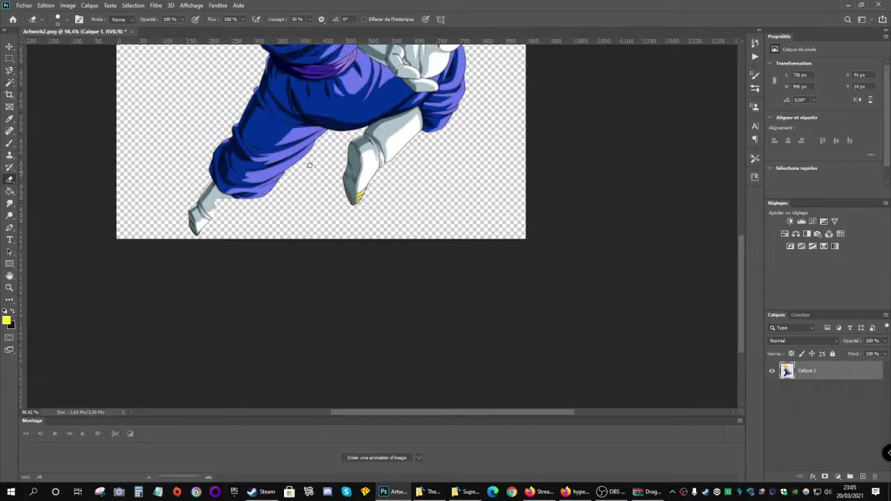
scroll(344, 194, up, 2)
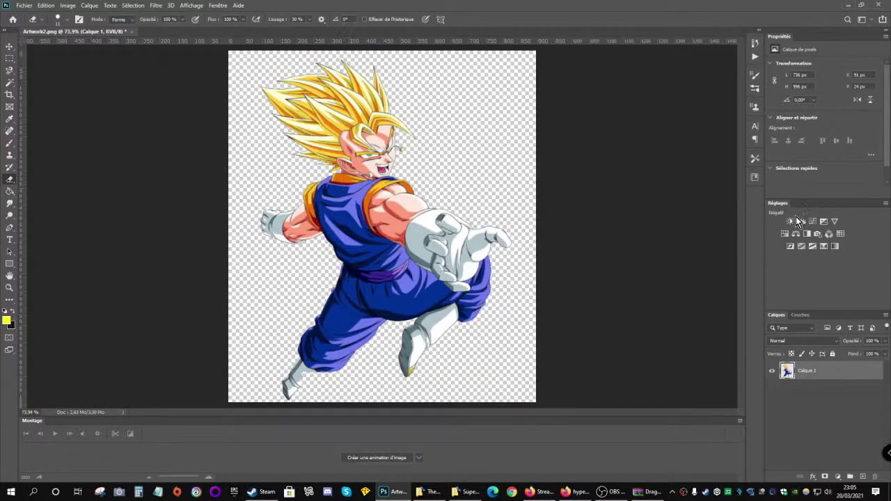
scroll(547, 229, up, 3)
drag(743, 203, 712, 266)
scroll(223, 251, down, 2)
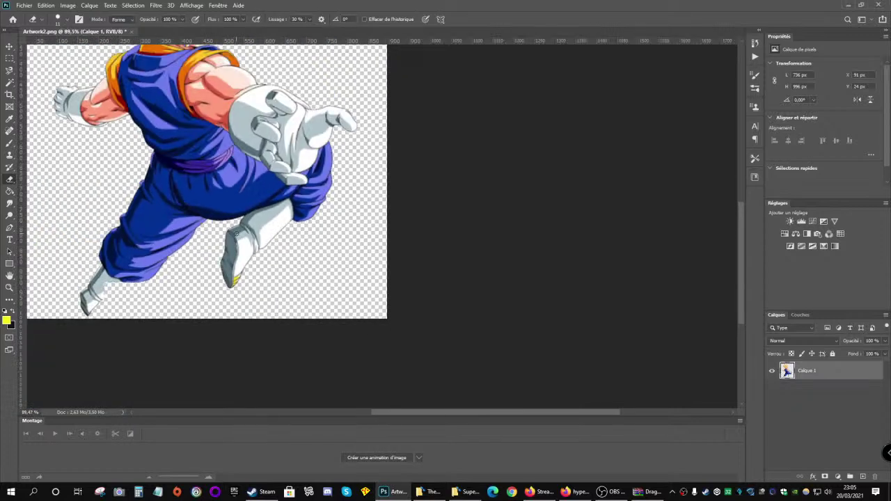
Duplicate the layer Calque 1 as Calque 1 copie within Artwork2.png
right_click(842, 376)
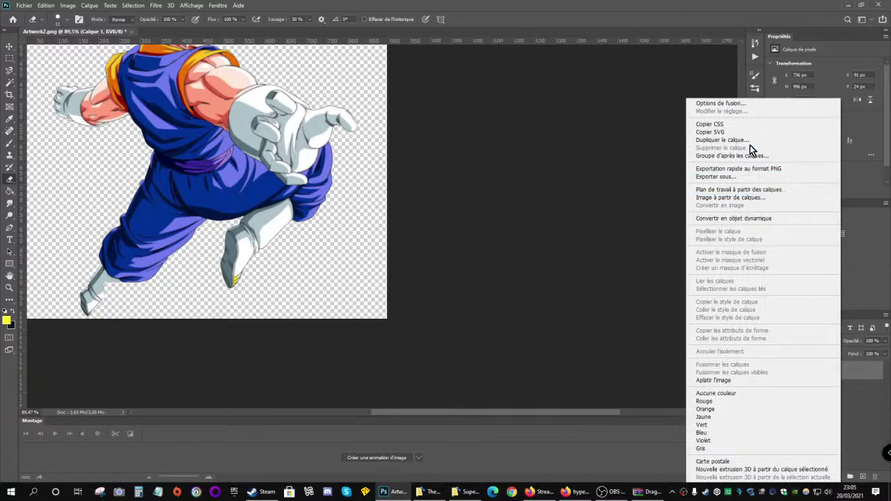
click(728, 140)
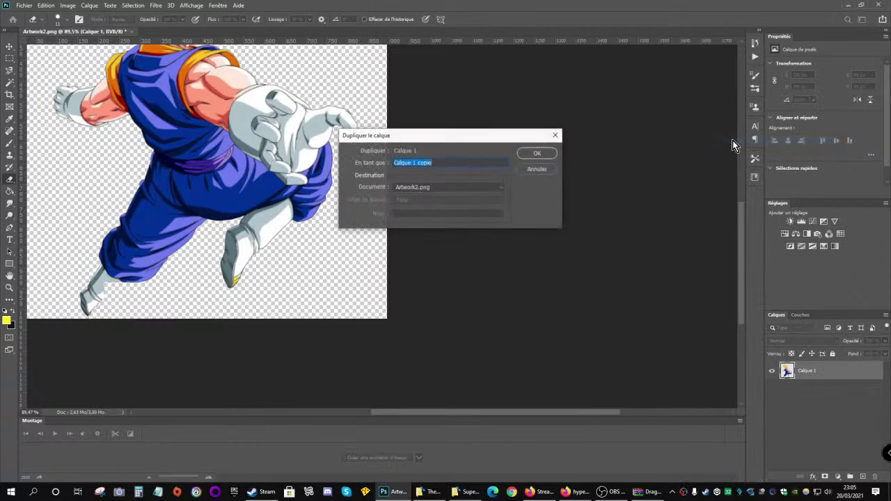
click(533, 153)
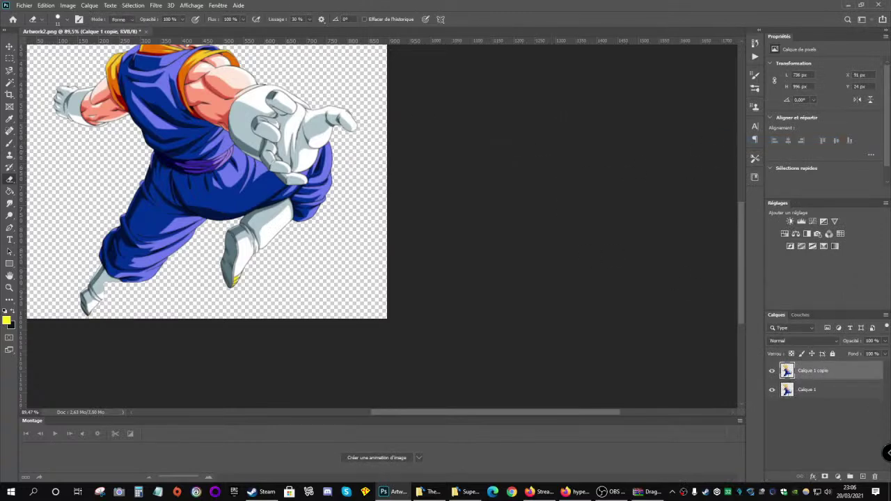
Move Calque 1 copie up to about X 80 px, Y -68 px and hide the original Calque 1
click(9, 46)
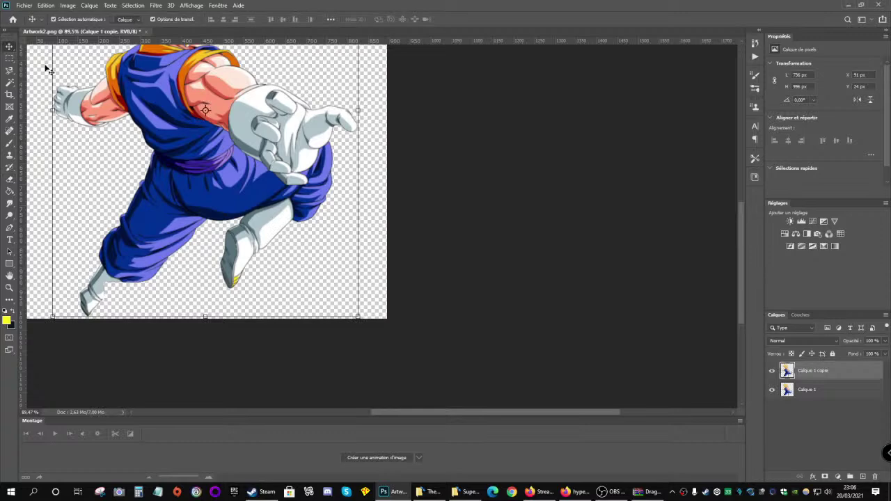
scroll(453, 157, down, 5)
drag(435, 175, 313, 195)
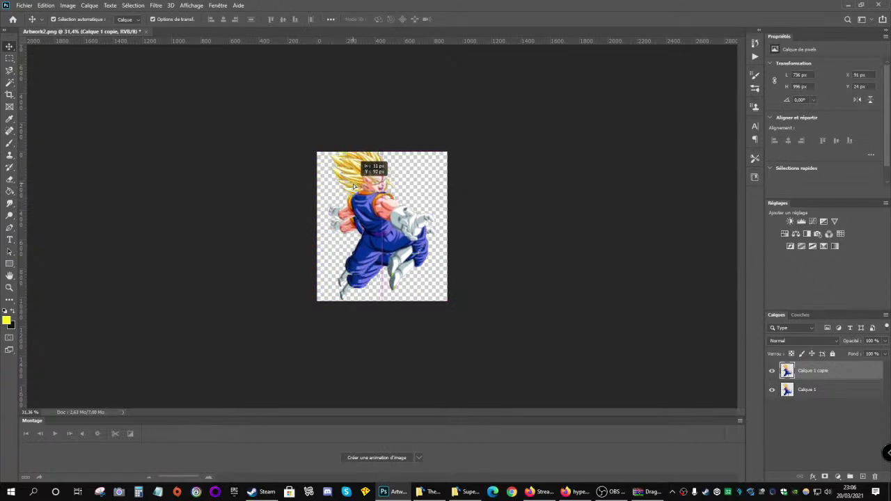
click(771, 391)
scroll(374, 229, up, 6)
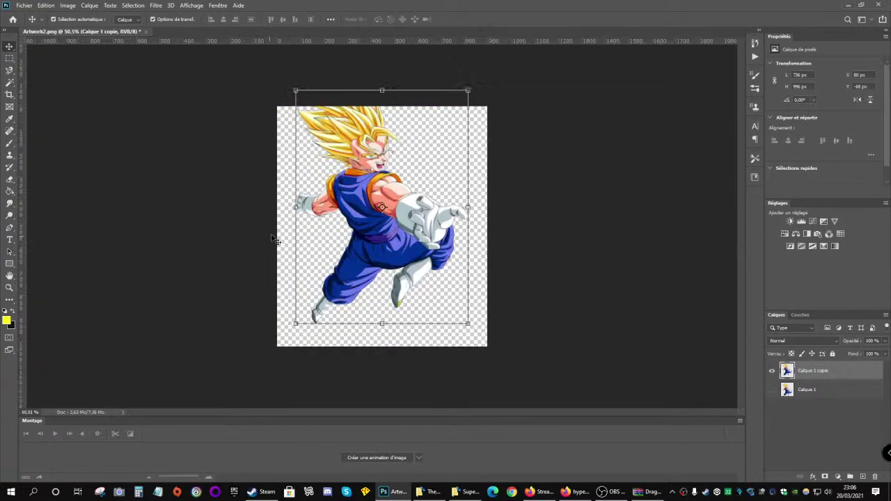
scroll(743, 220, down, 5)
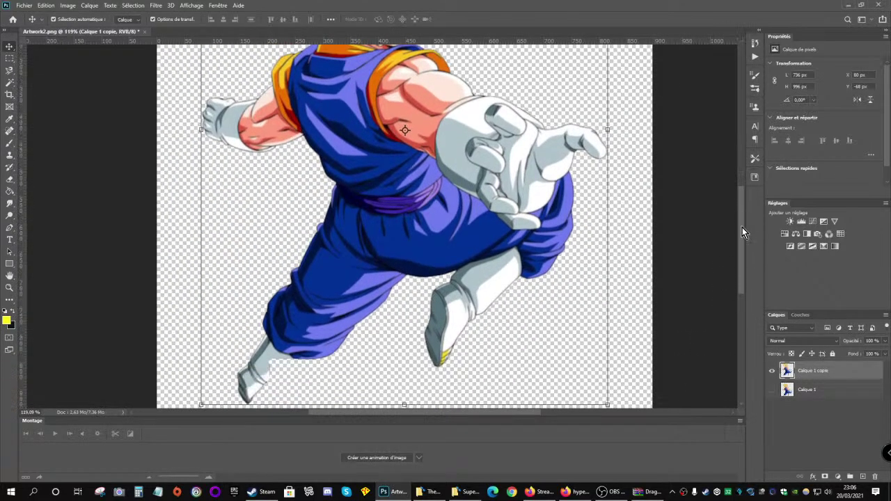
scroll(461, 154, up, 1)
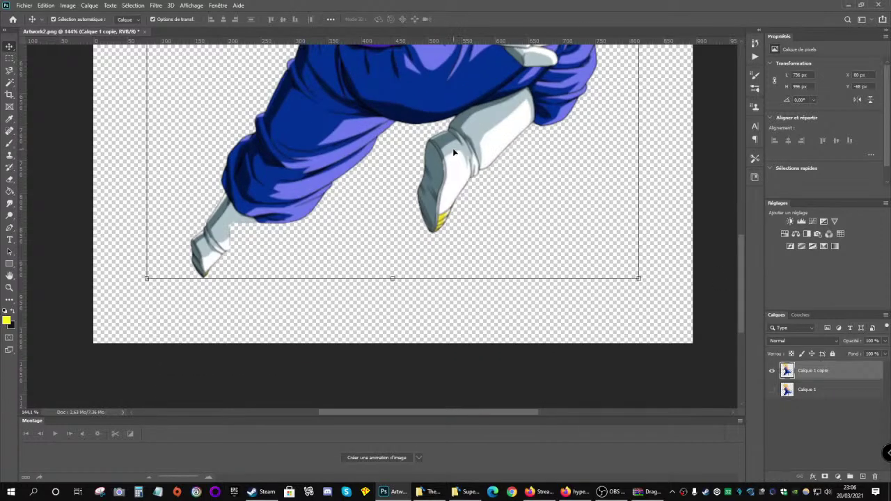
Copy a rectangle of about 229 × 173 px around the raised boot to a new layer, hide Calque 1 copie and show Calque 1
click(9, 58)
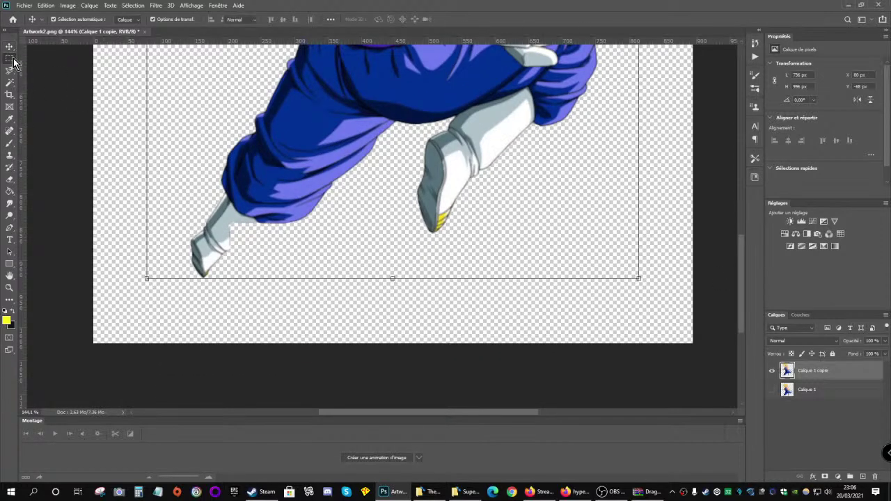
drag(423, 70, 577, 185)
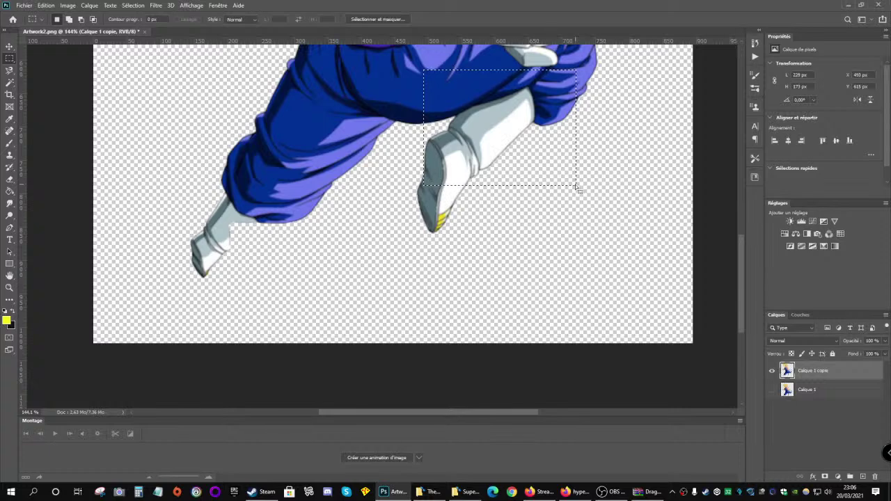
key(ctrl+j)
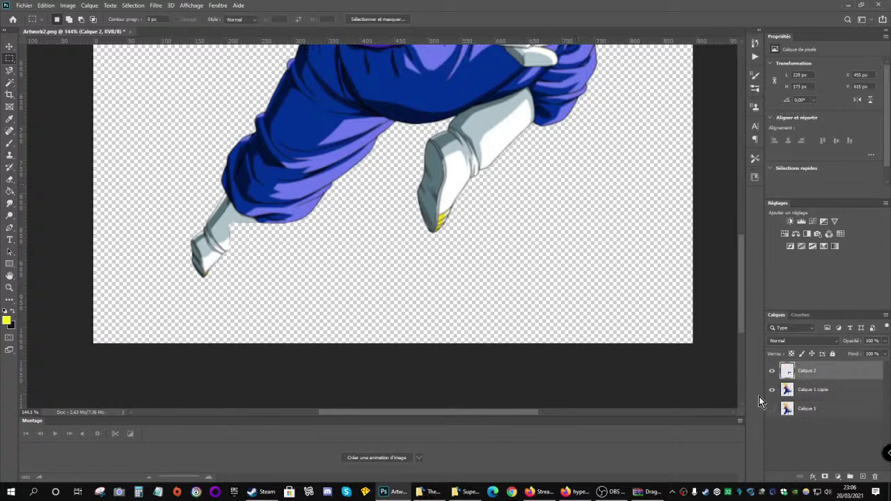
click(772, 390)
click(771, 408)
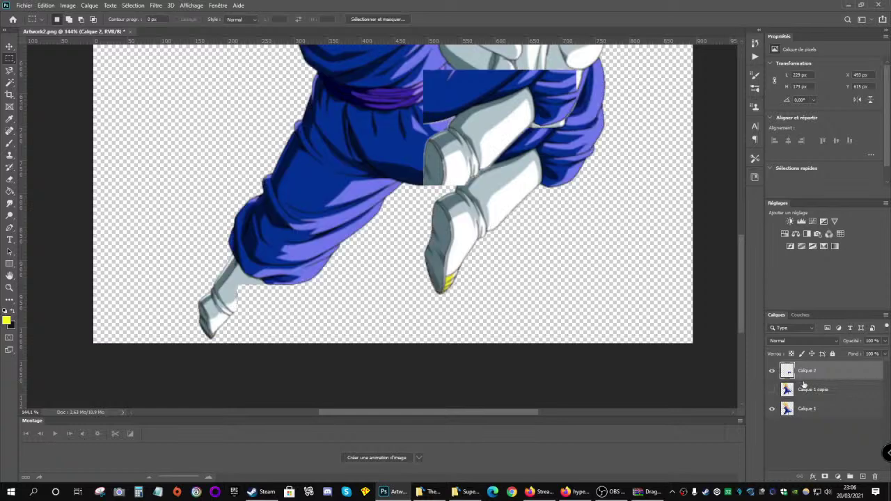
Move the copied boot piece over the damaged lower leg, scale it to about 191 × 127 px and place it beside the leg
click(10, 46)
drag(453, 147, 234, 321)
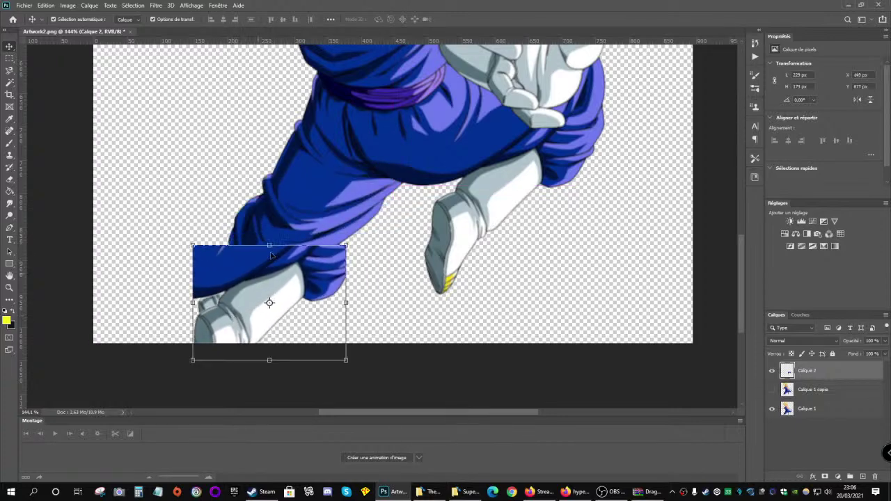
scroll(271, 258, down, 3)
scroll(124, 237, up, 3)
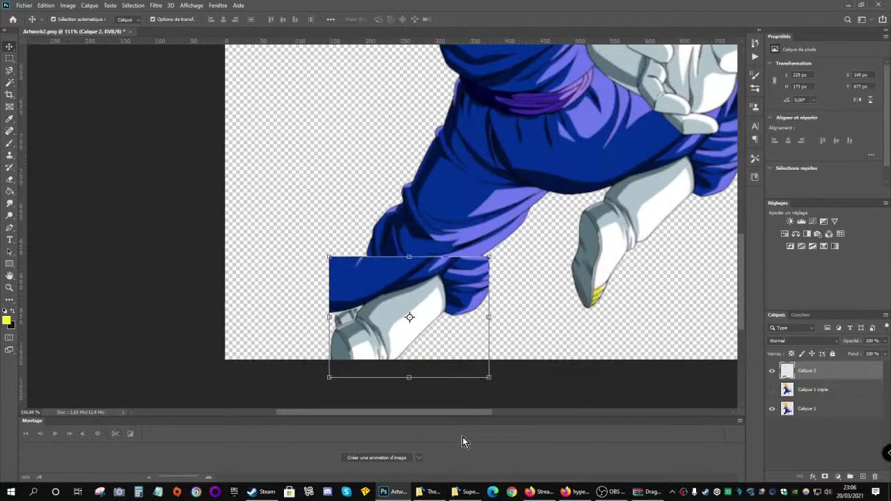
drag(487, 377, 463, 339)
drag(396, 318, 380, 312)
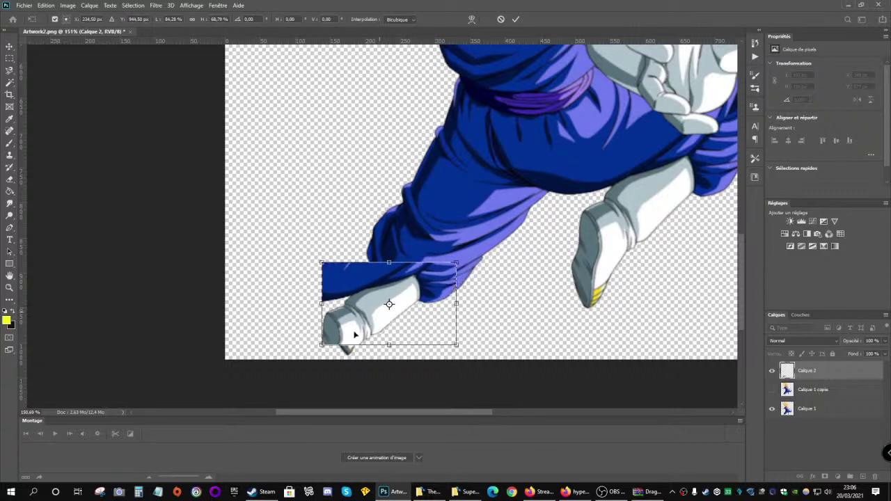
scroll(291, 351, up, 3)
mouse_move(342, 197)
mouse_down()
mouse_move(376, 214)
mouse_move(391, 234)
mouse_move(360, 245)
mouse_move(346, 185)
mouse_up()
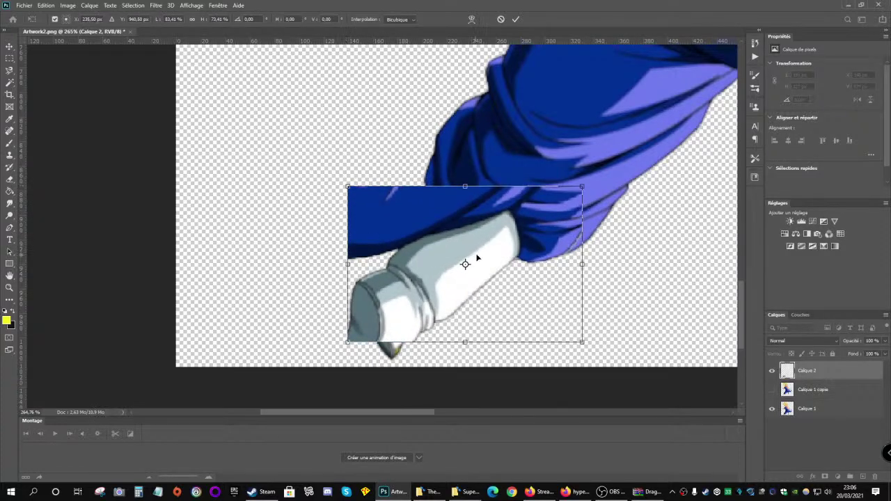
click(516, 20)
drag(441, 280, 311, 238)
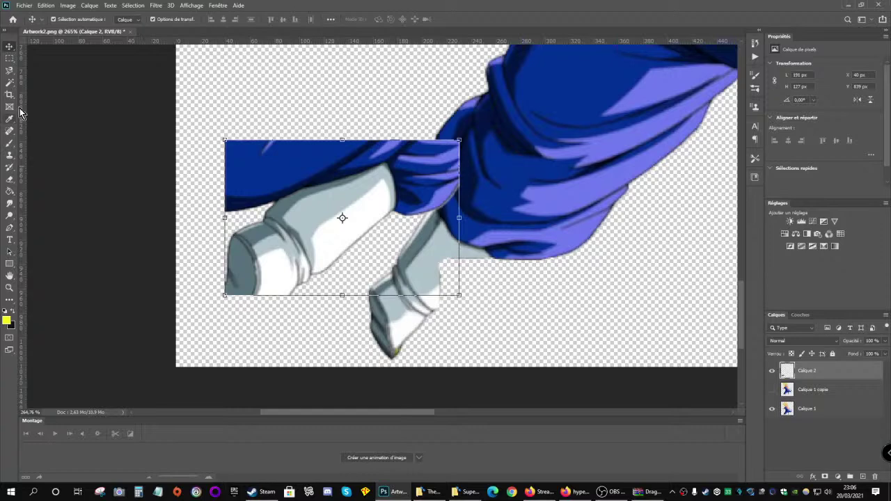
With Calque 1 temporarily hidden, outline the blue cloth above the copied boot with the Magnetic Lasso, delete it and clear the selection
click(9, 71)
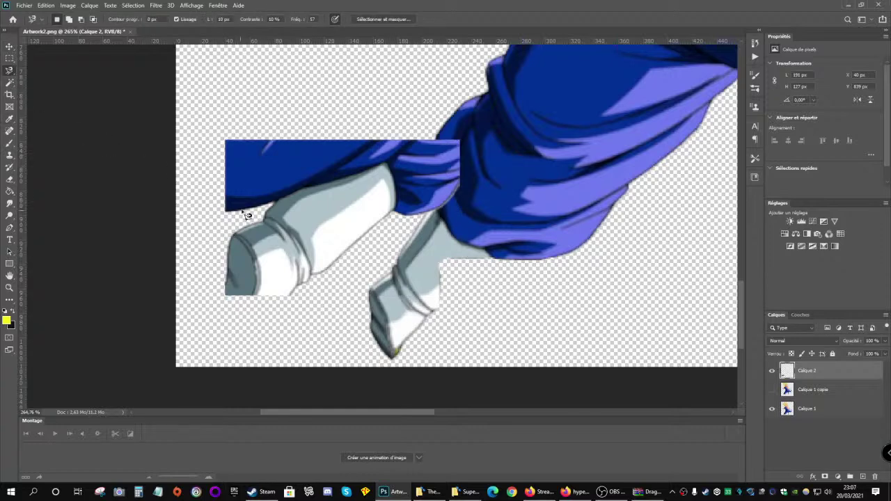
click(772, 409)
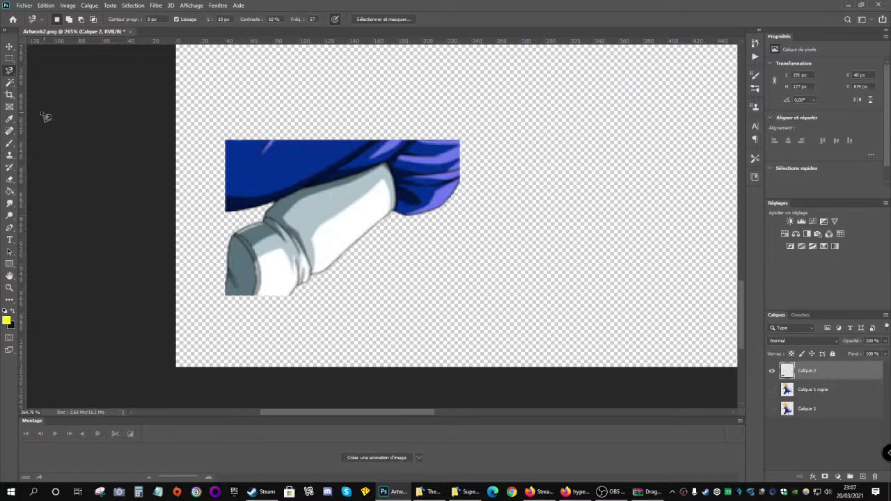
click(225, 211)
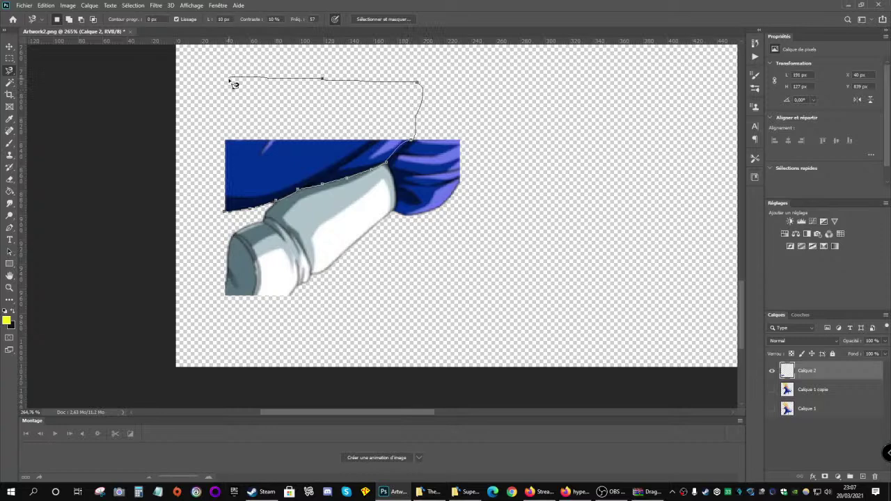
click(208, 208)
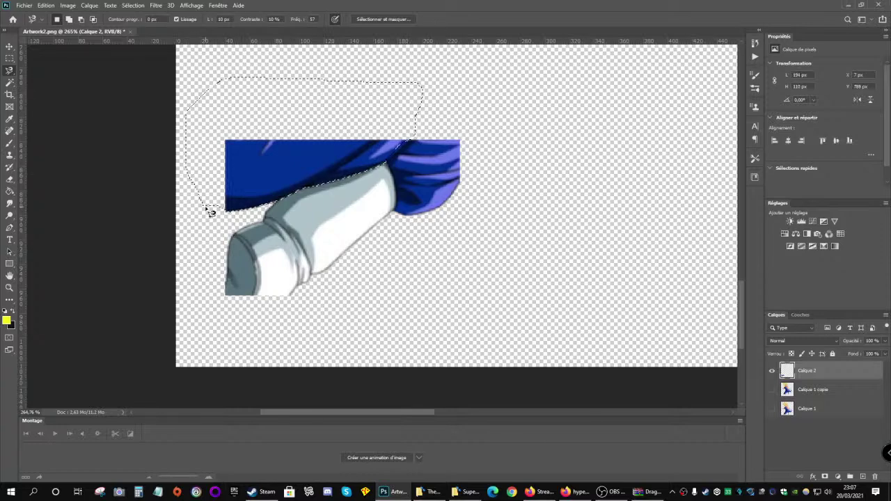
key(Delete)
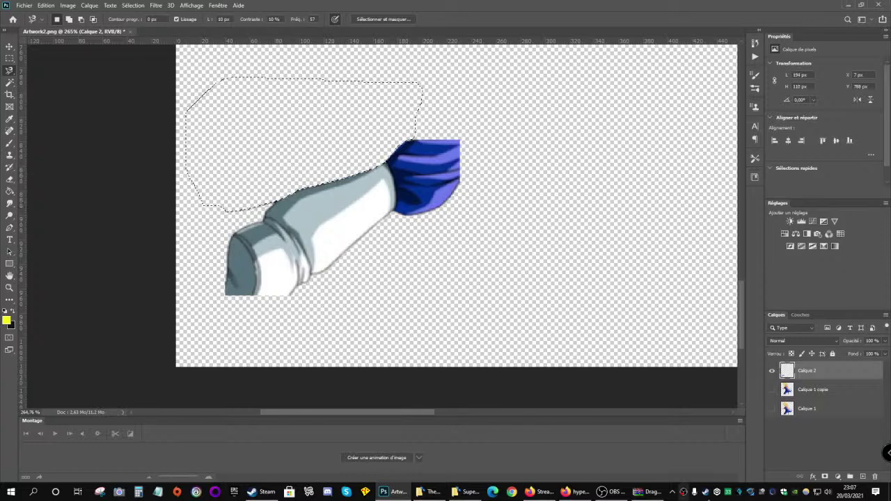
right_click(308, 120)
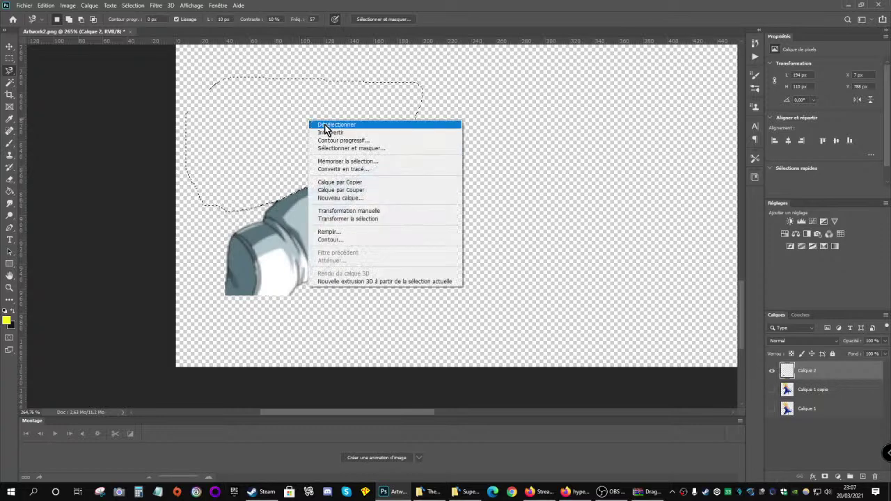
click(324, 123)
click(771, 409)
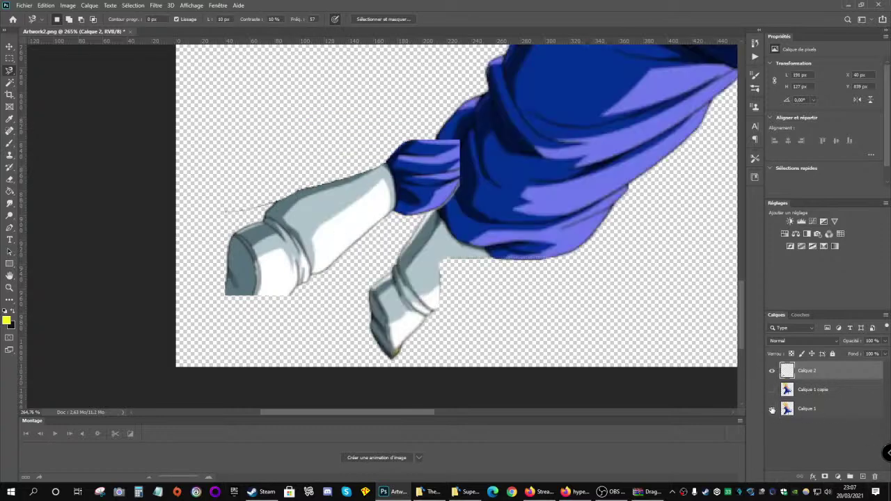
Move the copied boot piece over the lower leg, enlarge it to about 120 % width and 139 % height, and place it beside the leg
click(9, 46)
drag(283, 233, 429, 293)
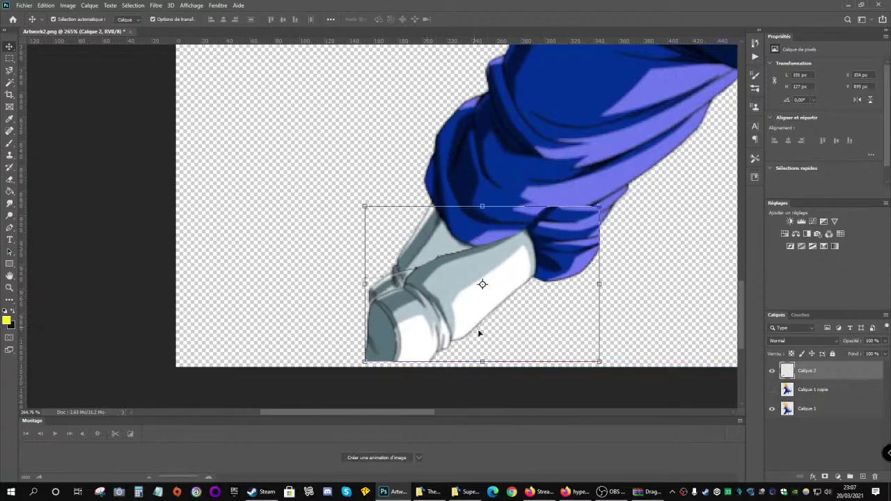
scroll(476, 320, down, 3)
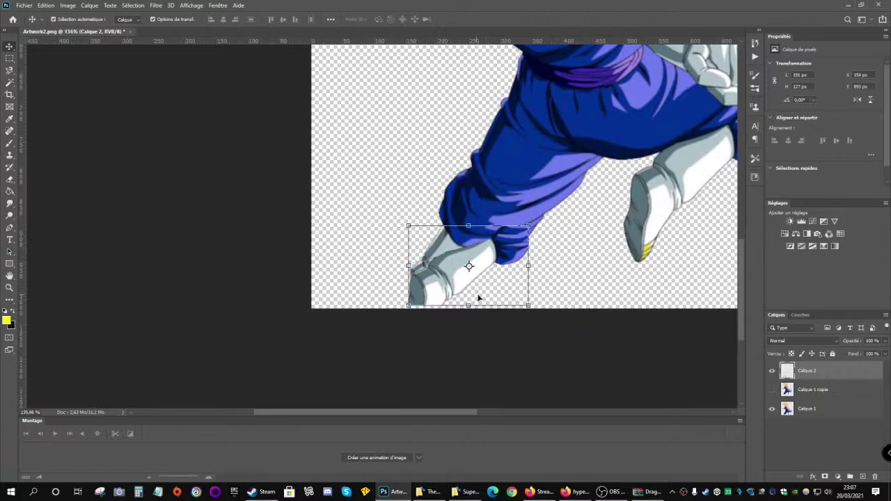
drag(408, 225, 386, 195)
drag(462, 258, 398, 188)
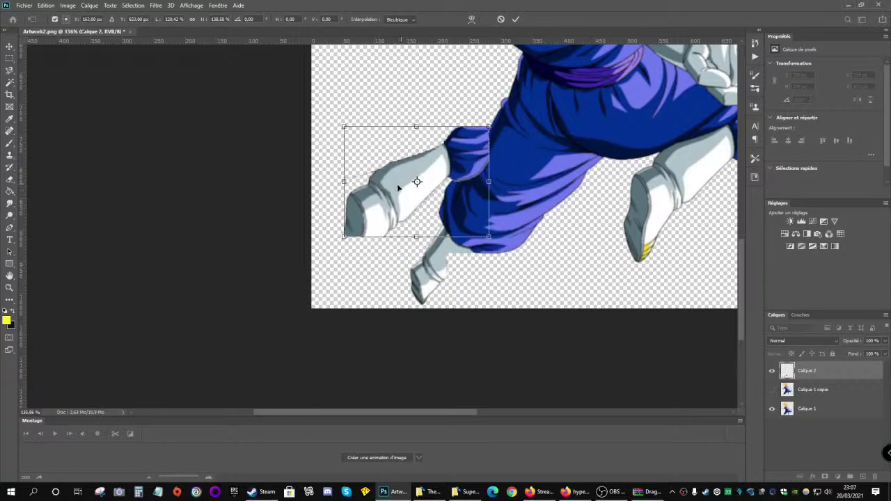
Select a rectangle of about 67 × 180 px over the toe end of the copied boot and delete its contents
click(10, 59)
drag(326, 161, 369, 279)
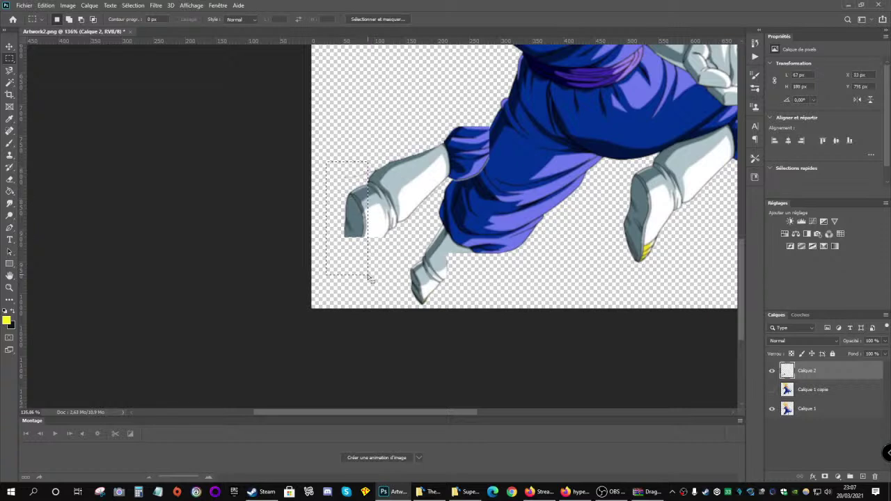
key(Delete)
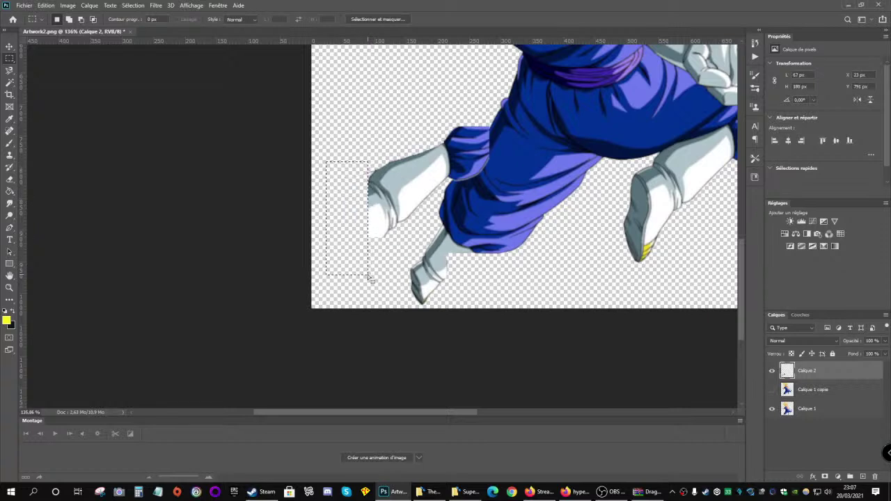
Outline the rest of the foot below the copied boot's ankle folds with the Magnetic Lasso, delete it and clear the selection
click(9, 70)
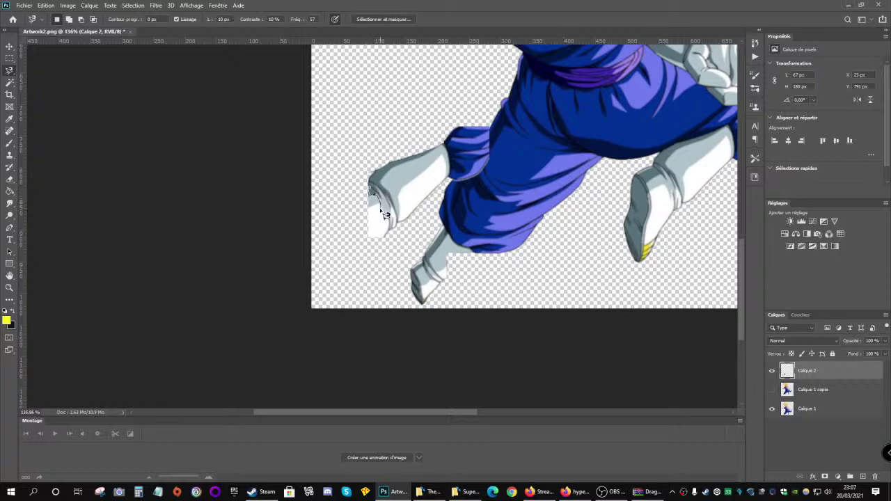
mouse_move(387, 222)
mouse_down()
mouse_move(389, 258)
mouse_move(372, 275)
mouse_move(348, 243)
mouse_move(340, 207)
mouse_up()
key(Delete)
key(v)
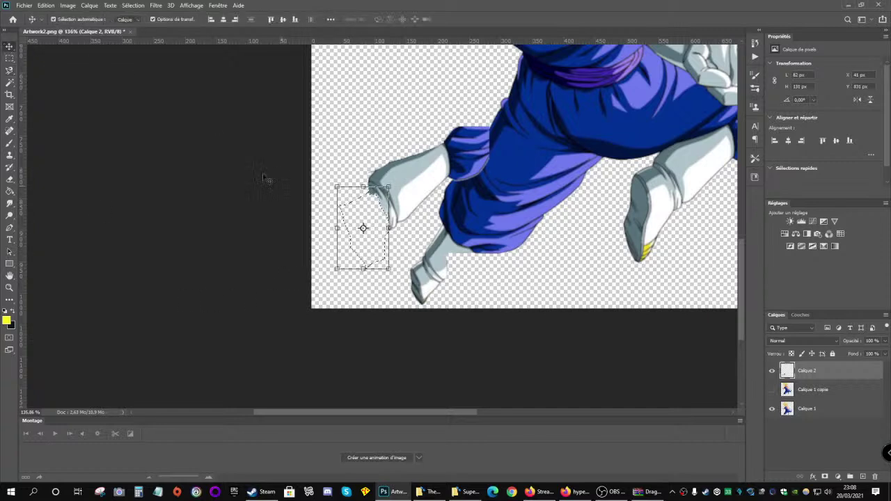
right_click(349, 132)
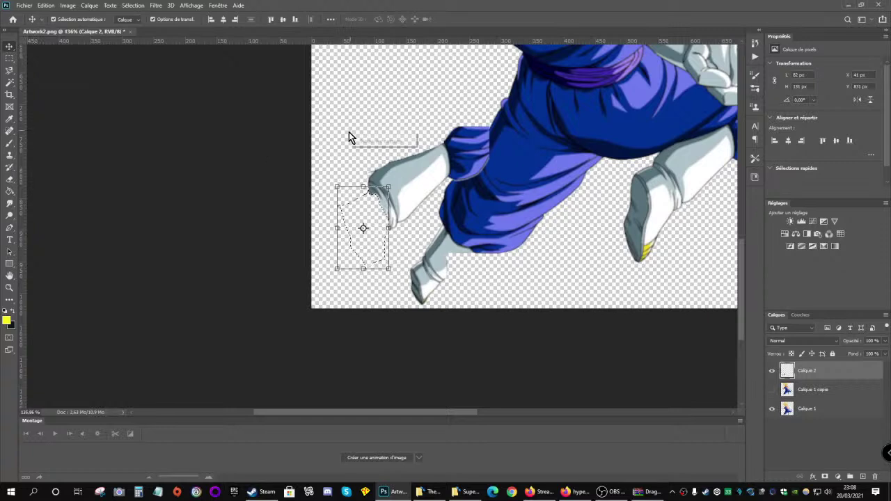
right_click(355, 232)
key(Escape)
right_click(353, 245)
key(Escape)
click(10, 71)
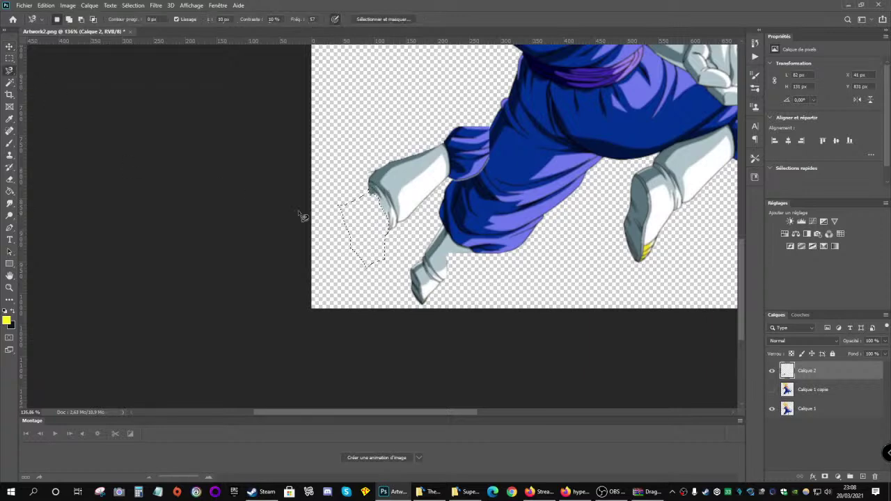
right_click(401, 195)
click(424, 196)
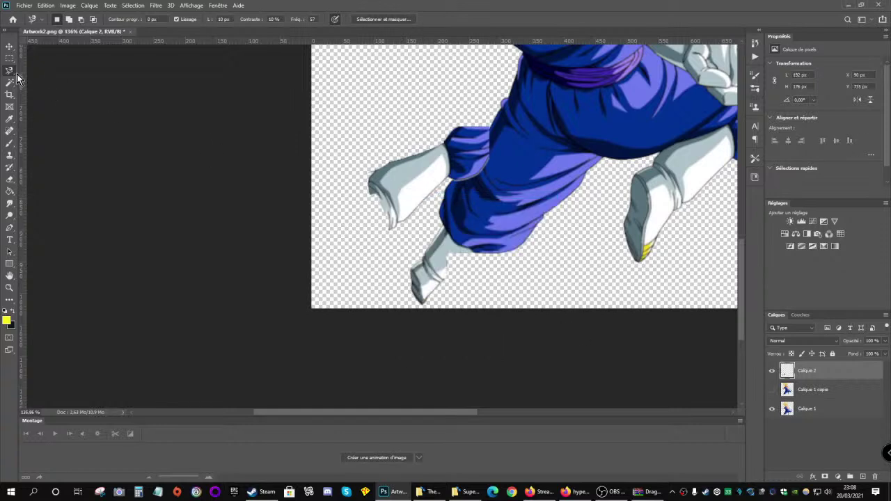
Place the boot piece over the lower leg at about X 160 px, Y 883 px and shift Calque 1 to X 80 px, Y 53 px
click(12, 47)
drag(402, 179, 445, 280)
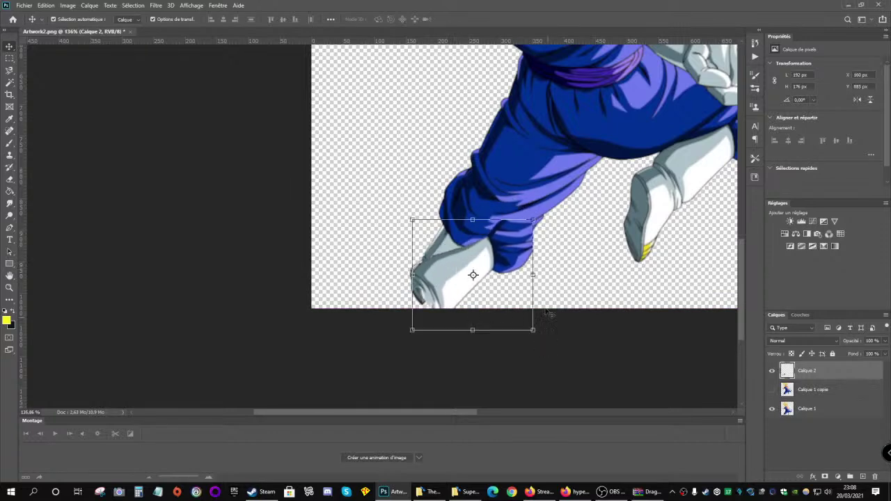
mouse_move(739, 285)
mouse_down()
mouse_move(741, 312)
mouse_move(739, 250)
mouse_move(737, 279)
mouse_up()
click(732, 270)
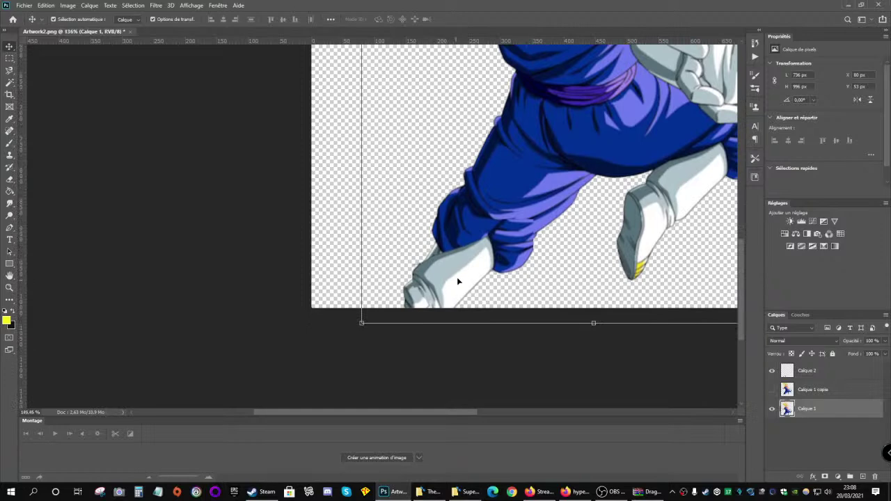
scroll(453, 280, up, 3)
scroll(493, 259, down, 3)
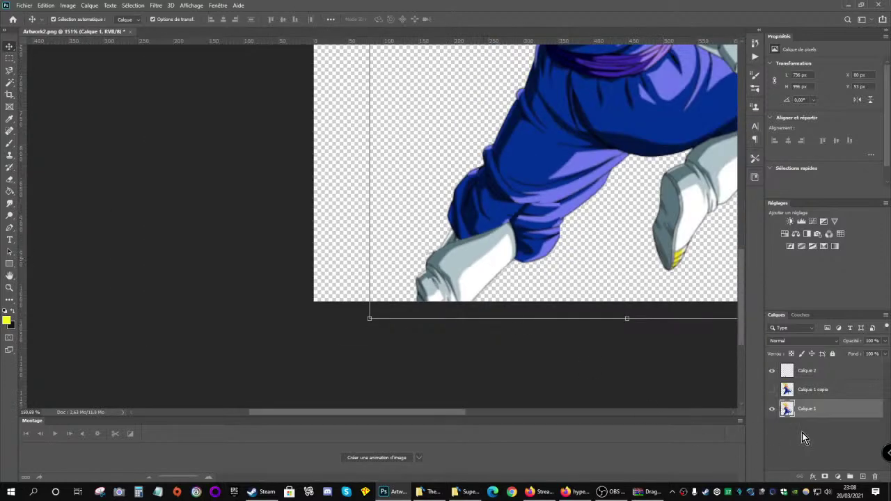
Lower Calque 2's opacity to 35 % and align the boot piece with the original leg at about X 149 px, Y 857 px
click(833, 369)
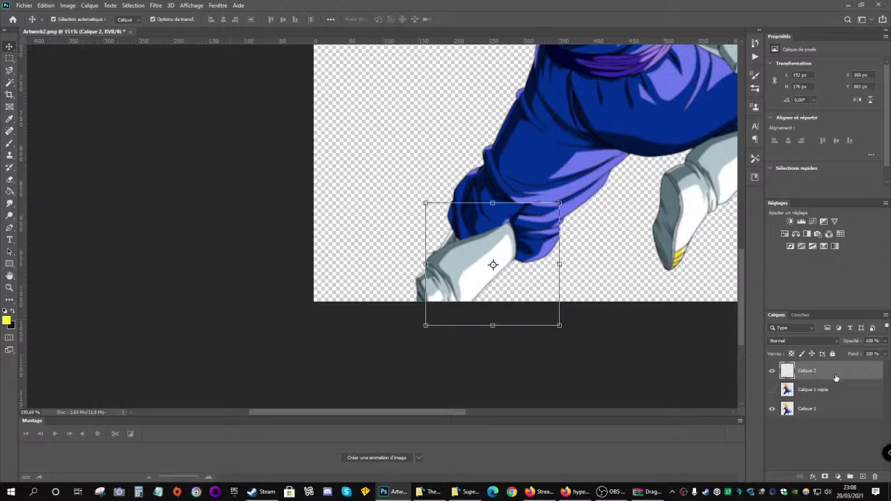
key(space)
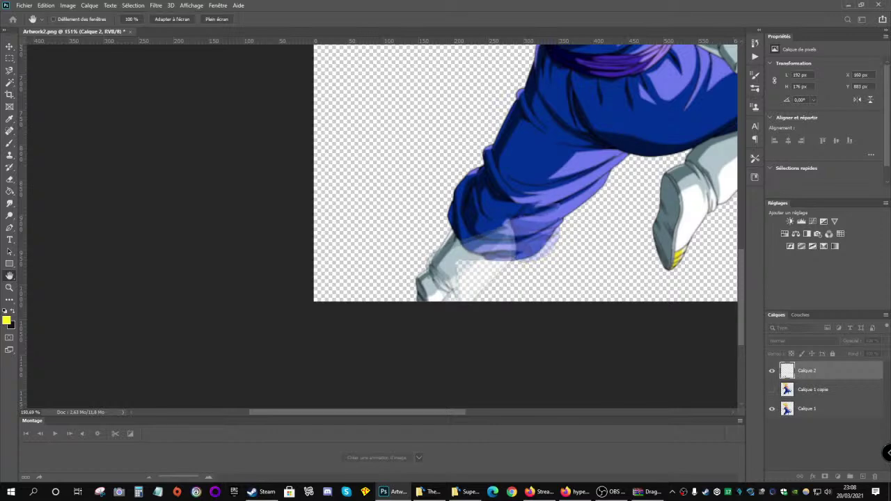
key(v)
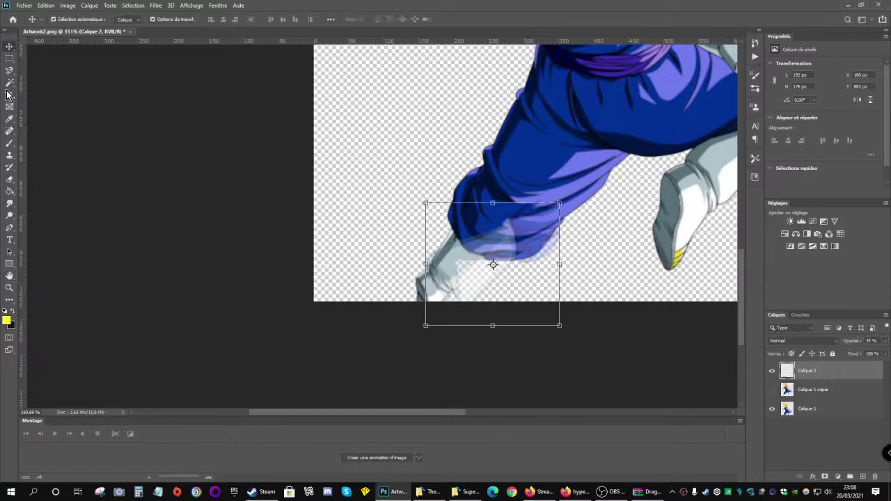
drag(447, 275, 439, 258)
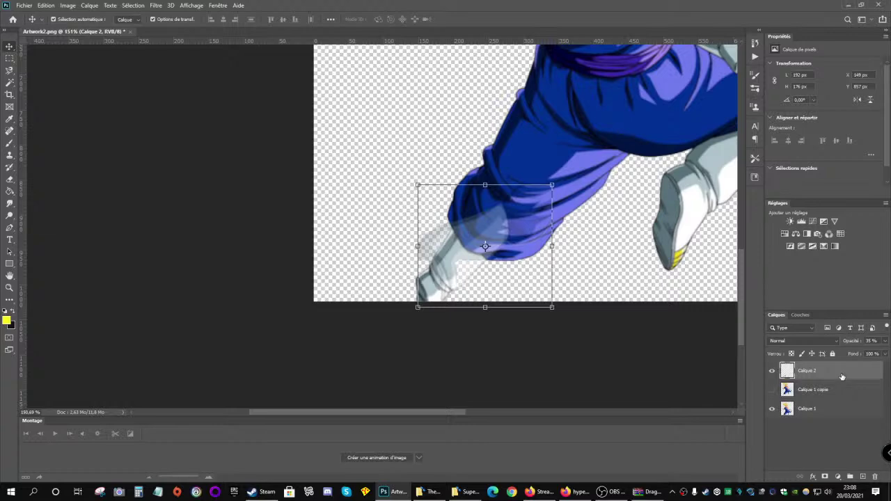
Set Calque 2's opacity to 59 % and outline its white boot with the Magnetic Lasso, excluding the blue cloth
key(space)
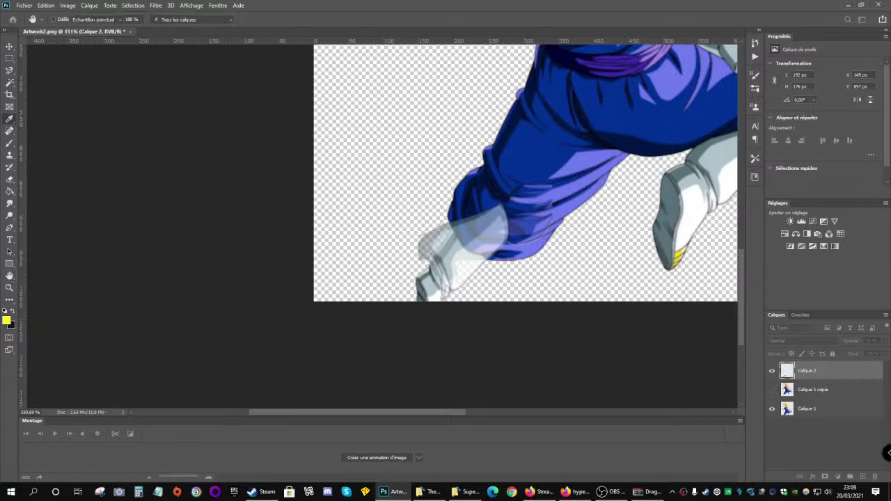
key(v)
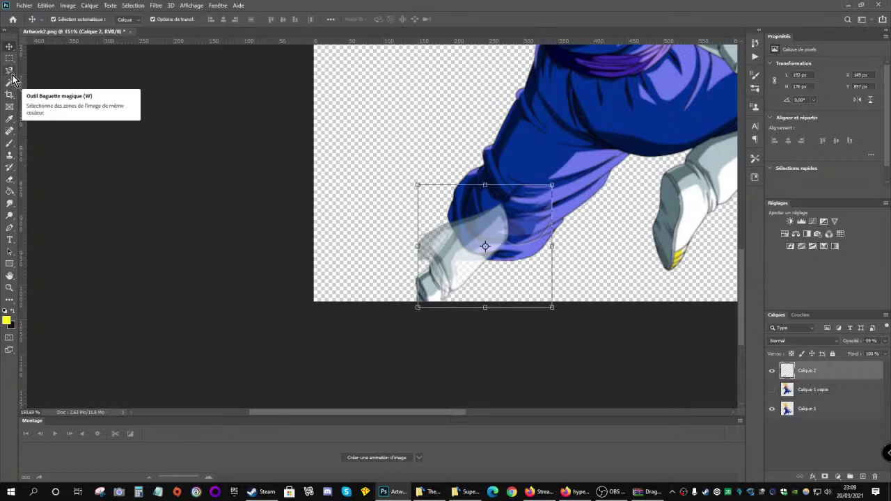
click(9, 70)
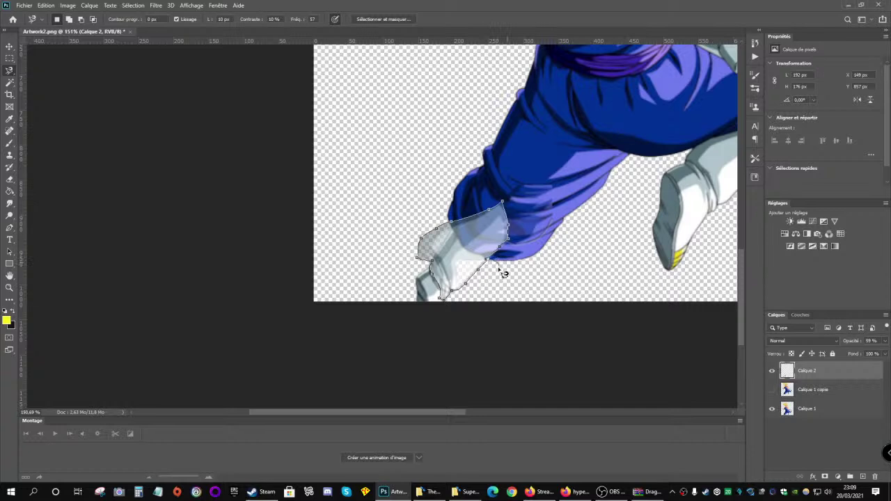
double_click(503, 271)
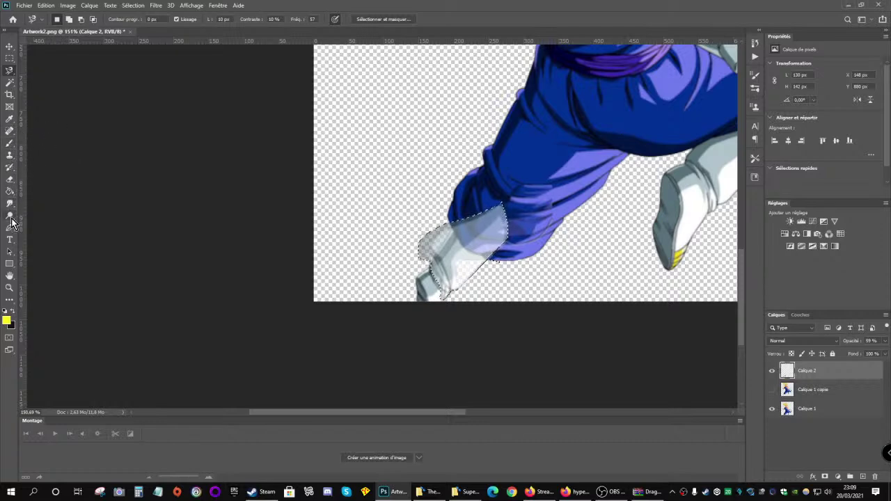
Invert the boot selection and restore Calque 2's opacity to 100 %
click(9, 180)
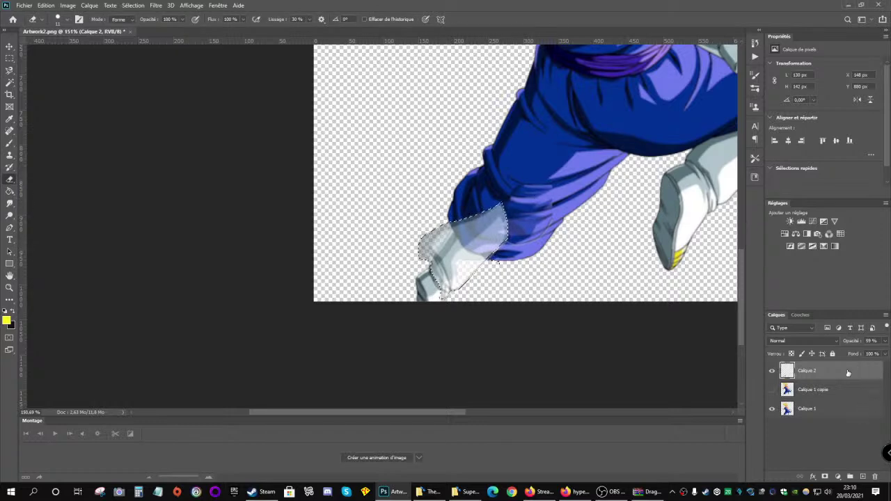
key(l)
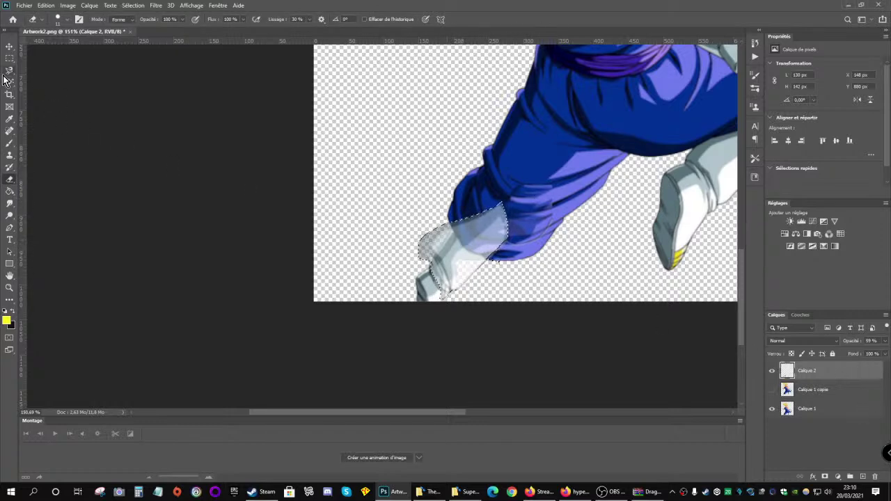
right_click(467, 234)
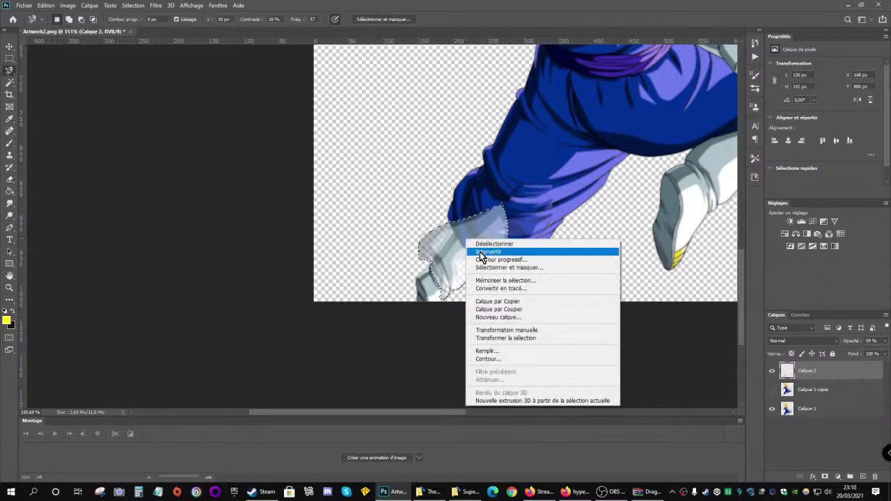
click(487, 252)
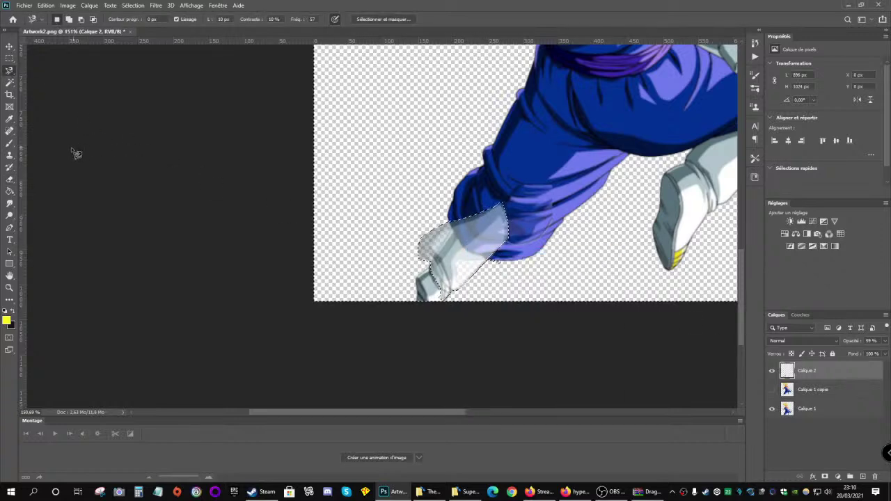
click(10, 179)
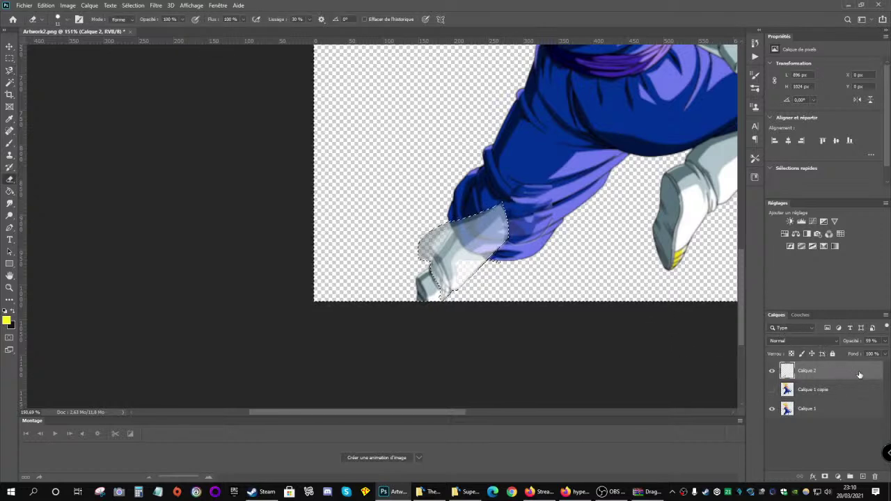
key(space)
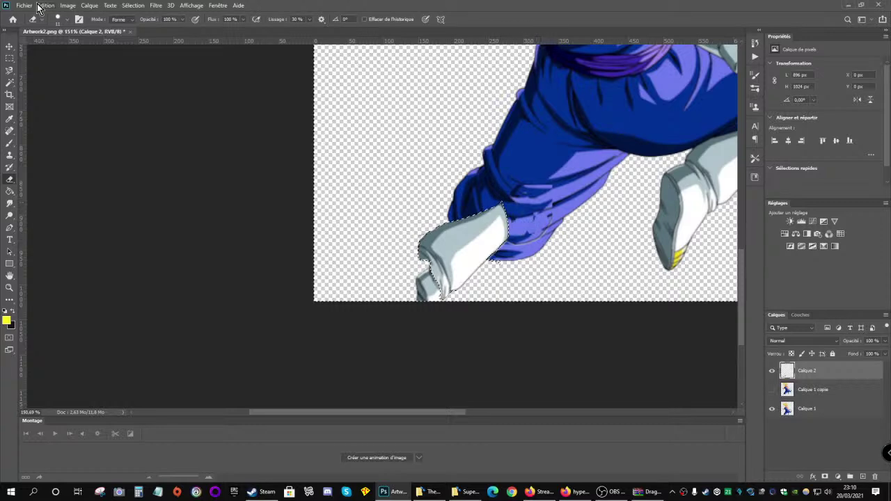
Set the Eraser size to 47 px and erase the leftover blue cloth around the boot on Calque 2
click(68, 20)
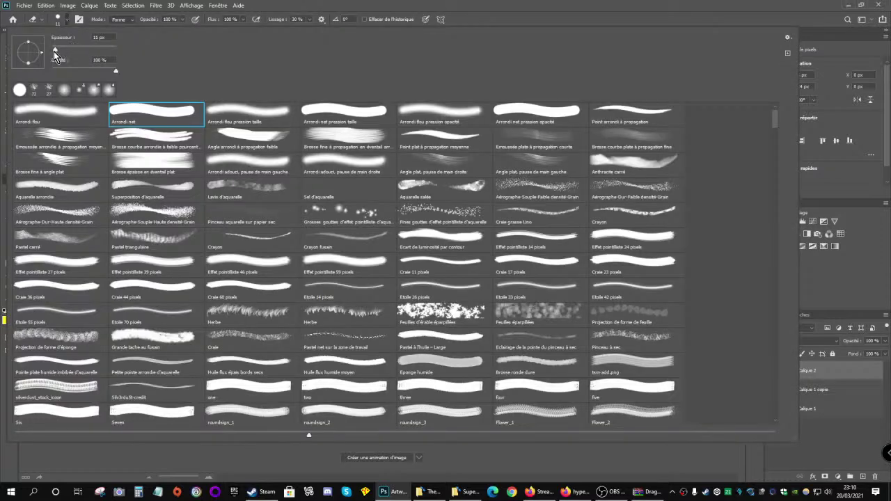
click(858, 449)
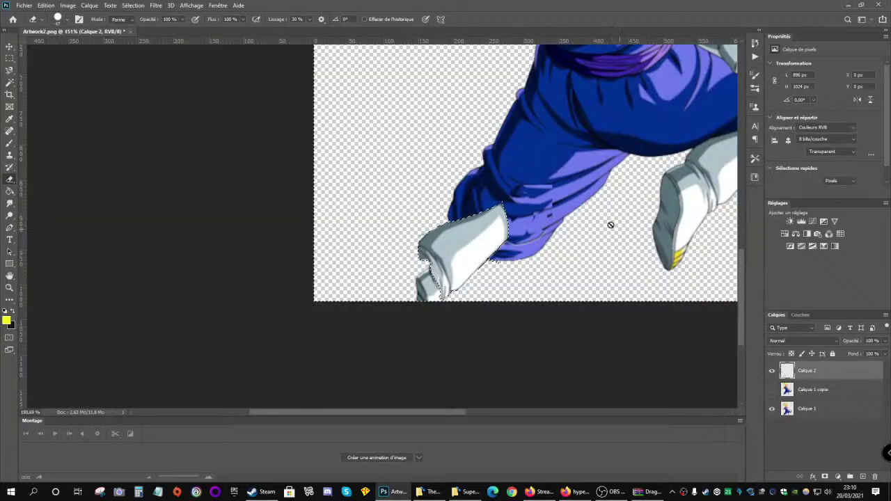
click(522, 223)
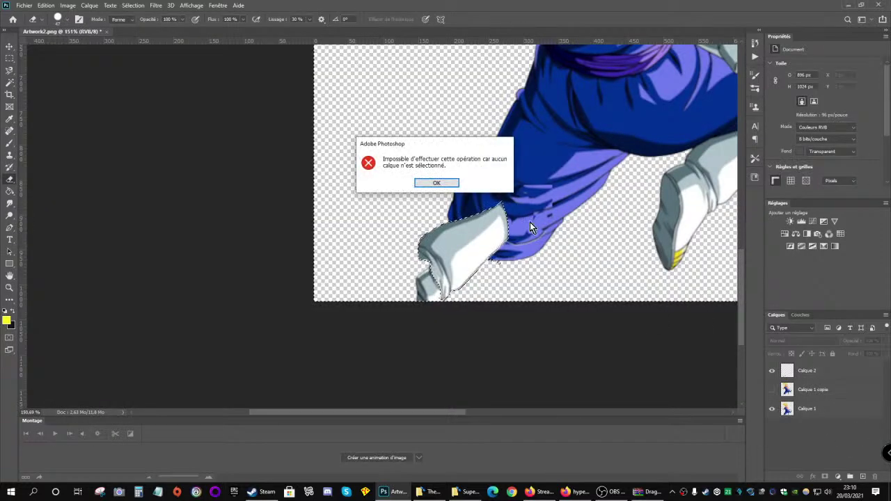
click(435, 183)
click(846, 369)
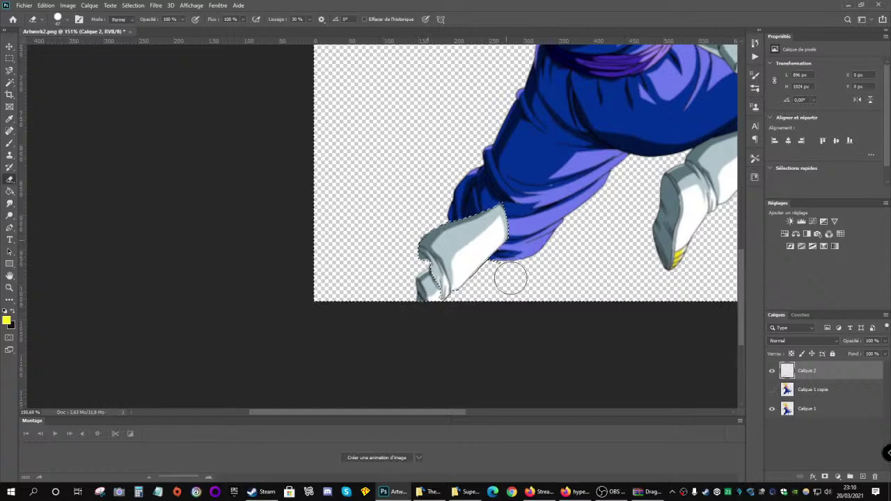
Set Calque 2's opacity to 38 %, outline the boot area overlapping the trouser cuff with the Magnetic Lasso, delete it and clear the selection
key(l)
key(3)
key(8)
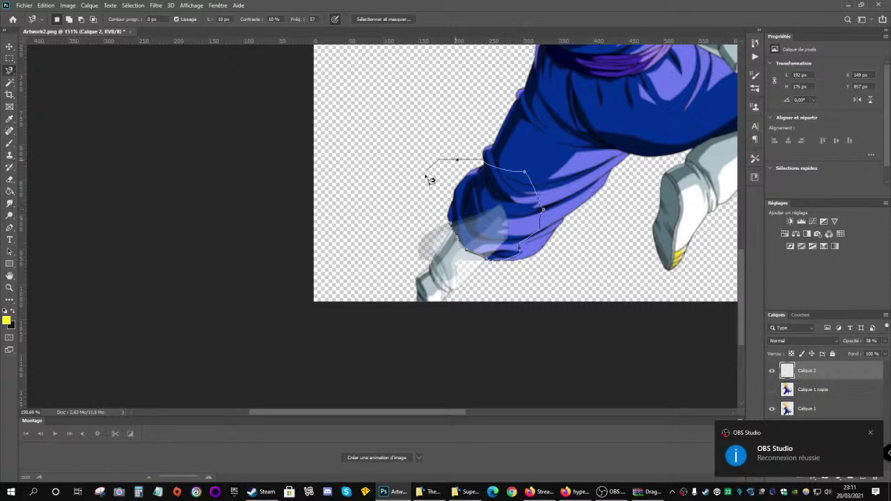
double_click(447, 215)
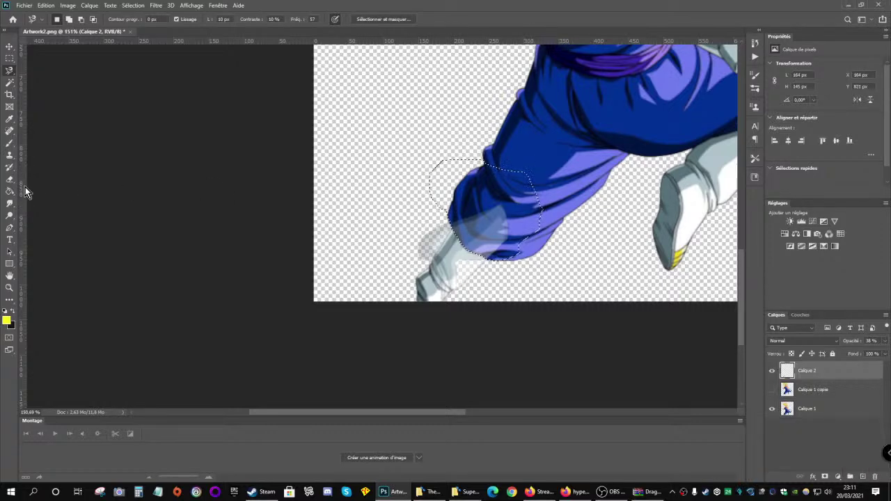
key(Delete)
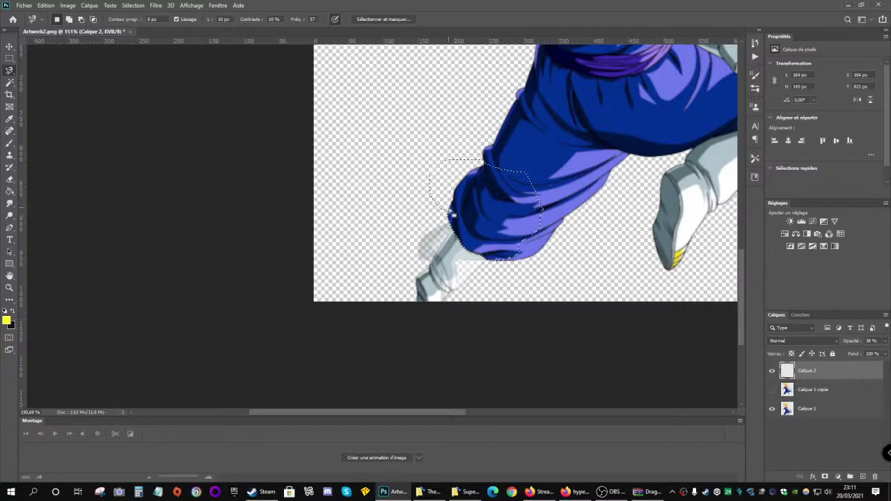
right_click(487, 199)
click(511, 202)
scroll(392, 255, up, 3)
scroll(400, 238, up, 1)
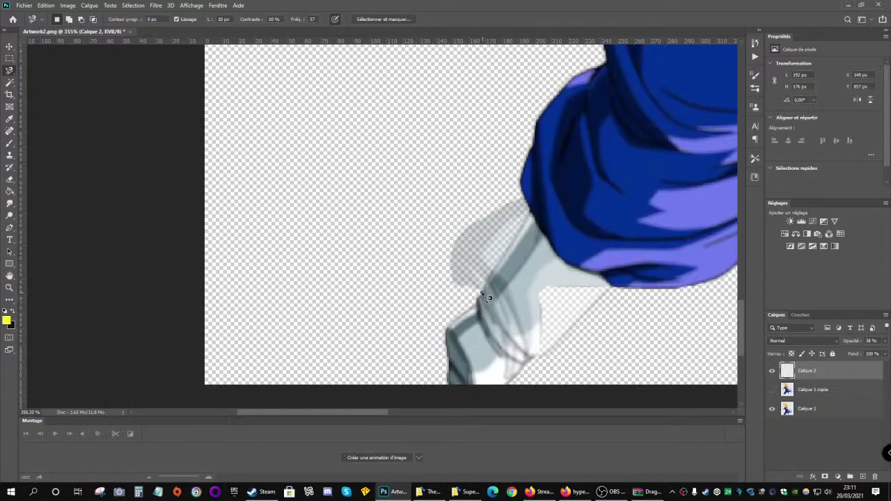
Outline the faint excess beyond the boot's outer edge on Calque 2 with the Magnetic Lasso and delete it
mouse_move(518, 245)
mouse_down()
mouse_move(534, 215)
mouse_move(516, 176)
mouse_move(358, 225)
mouse_move(394, 309)
mouse_move(441, 302)
mouse_up()
double_click(441, 304)
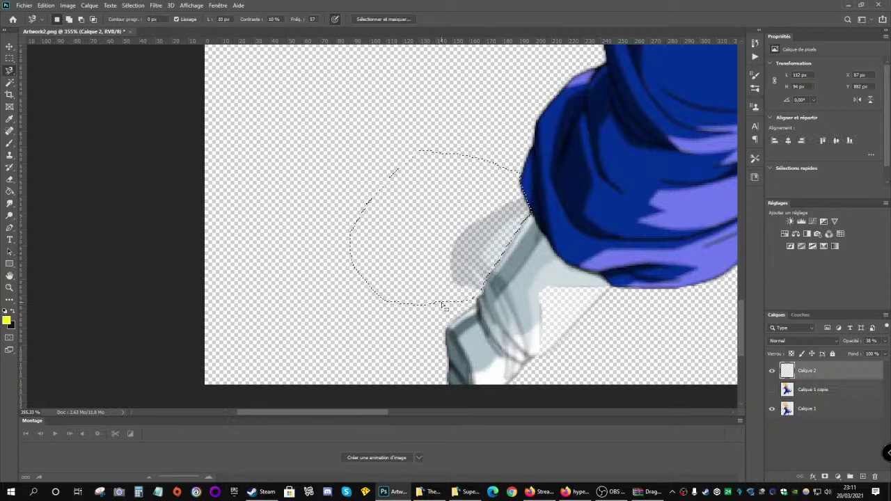
key(Delete)
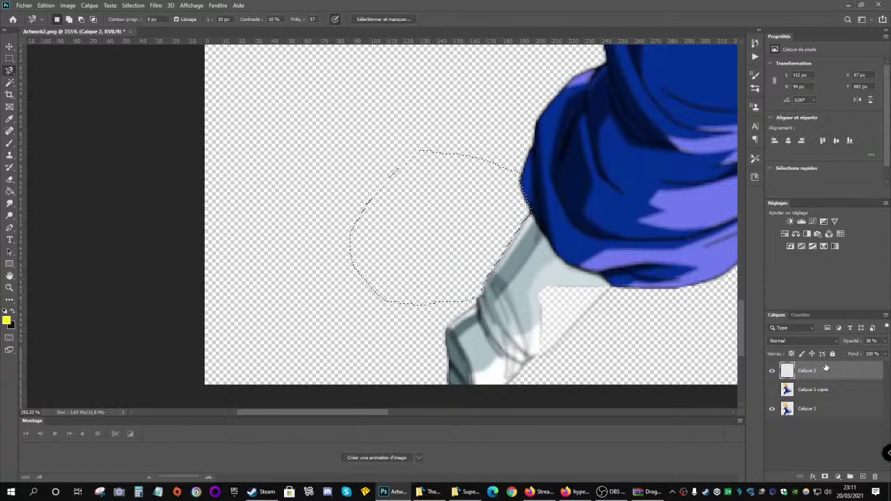
Restore Calque 2's opacity to 100 % and clear the selection
key(space)
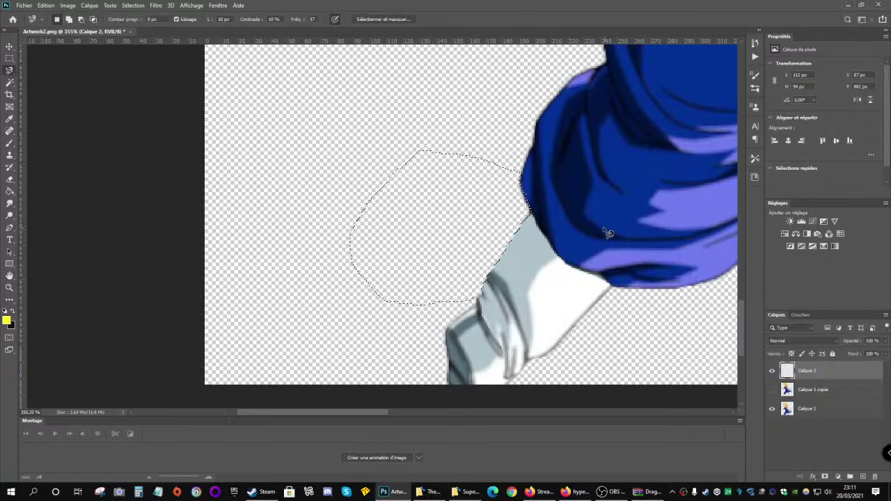
right_click(265, 153)
click(294, 158)
right_click(411, 243)
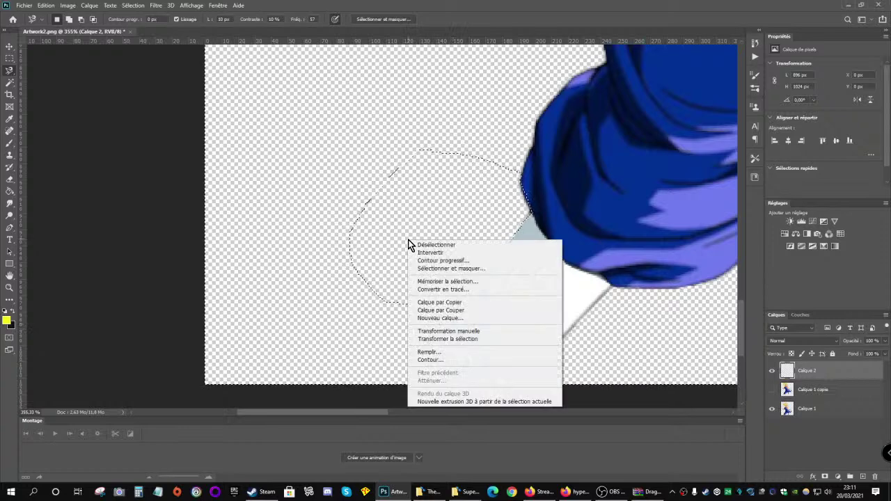
click(427, 247)
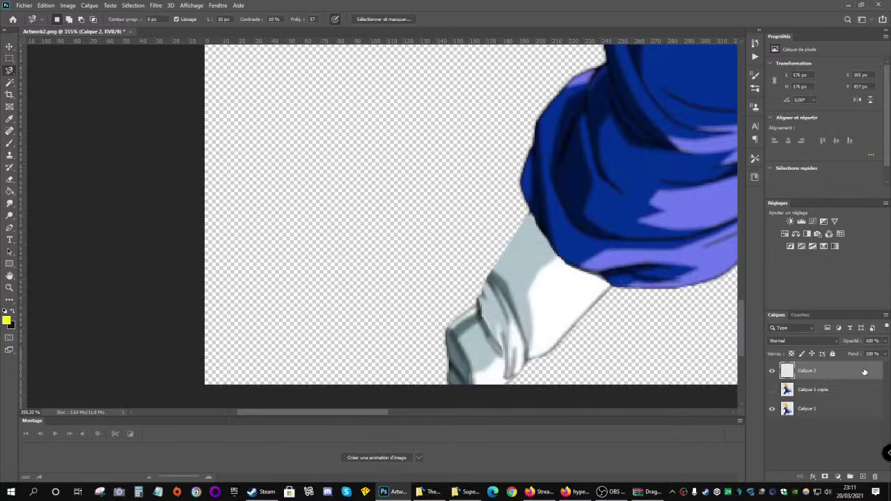
Set Calque 2's opacity to 13 %, outline the narrow ankle fold with the Magnetic Lasso and delete the overlapping pixels
key(space)
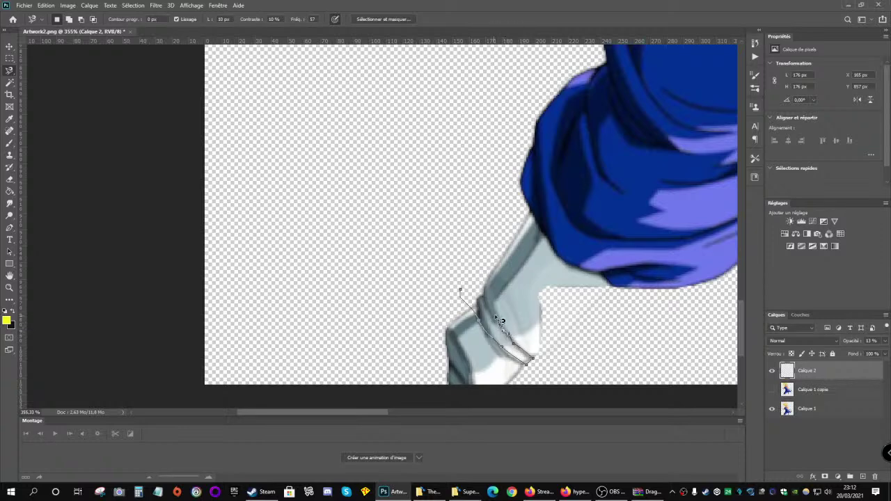
click(457, 277)
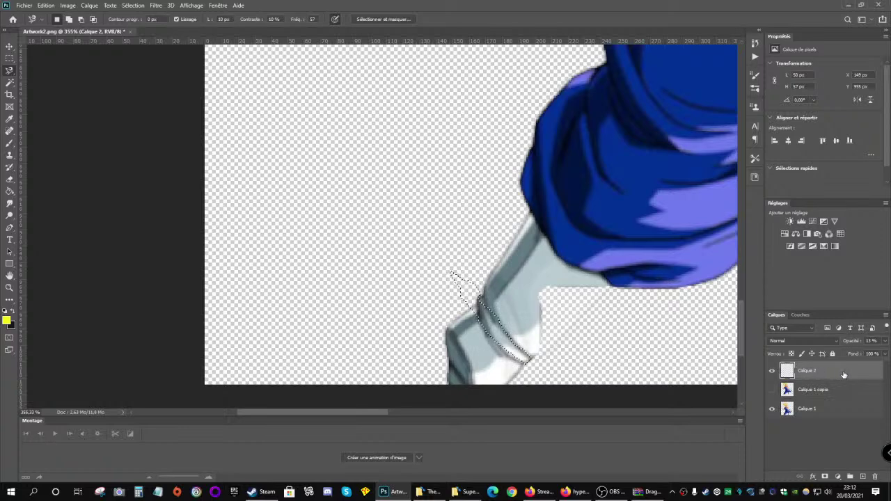
key(h)
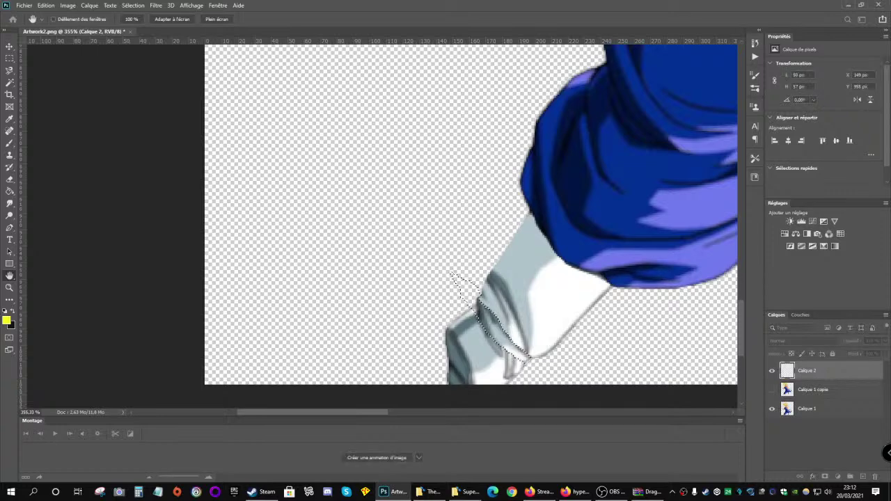
key(l)
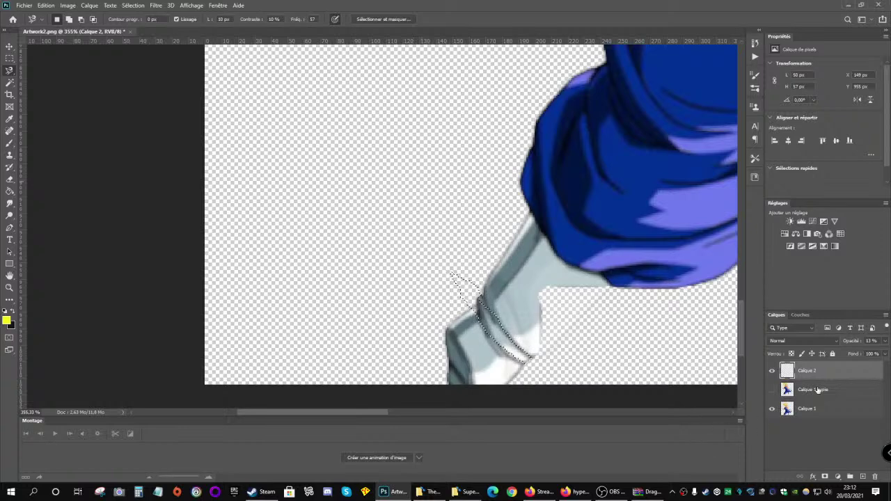
Return Calque 2 to full 100 % opacity and deselect the ankle fold
key(h)
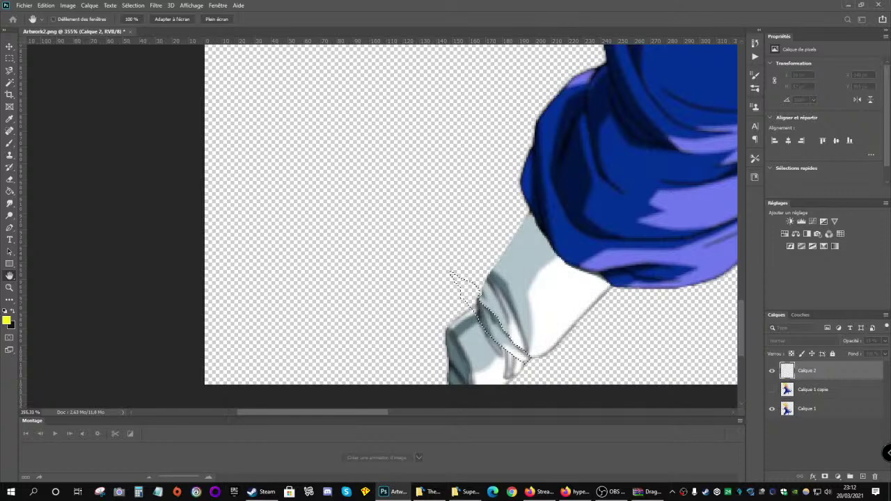
key(l)
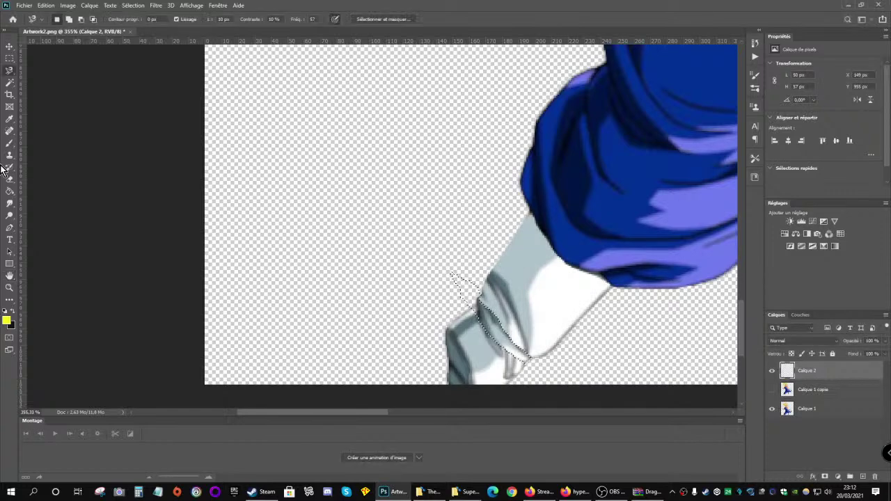
right_click(348, 173)
click(379, 179)
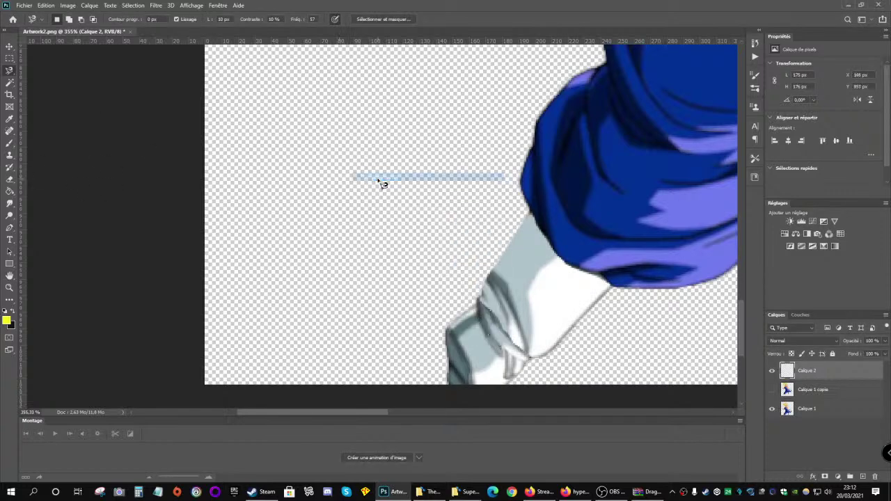
Move Calque 2's boot piece off the leg onto the empty canvas beside the trouser cuff
click(9, 46)
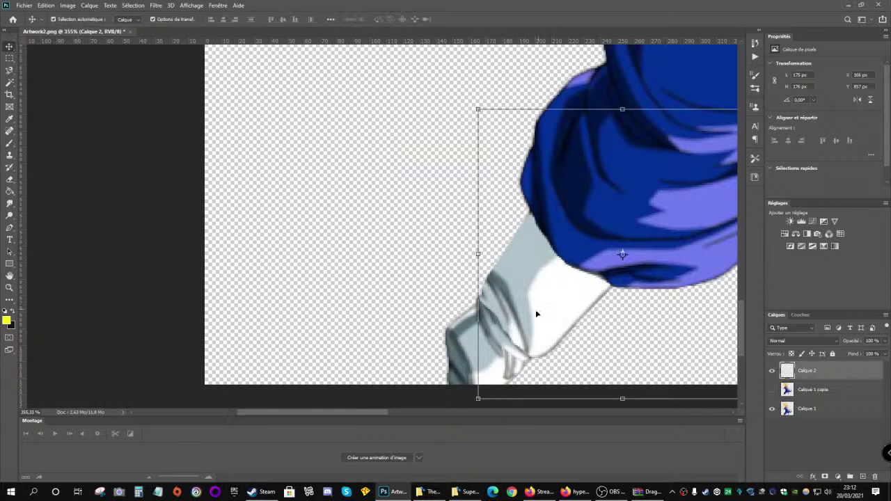
scroll(433, 287, down, 4)
drag(486, 304, 418, 248)
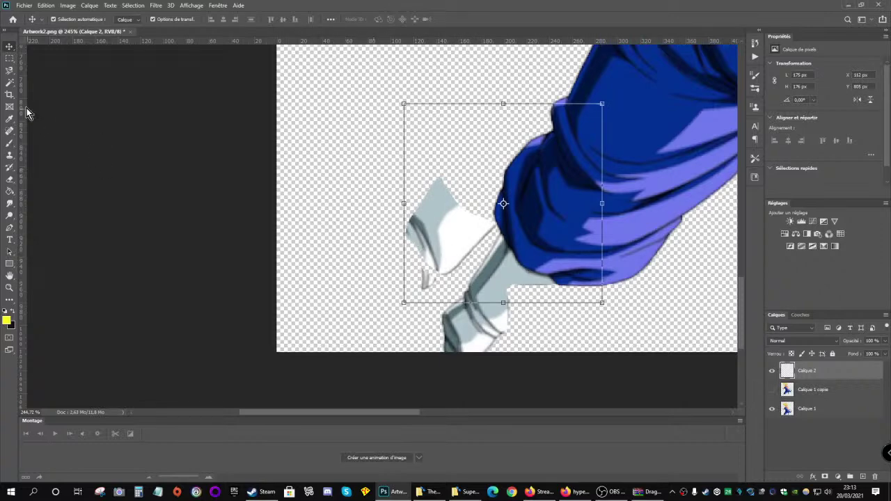
Outline the dark ankle folds on the detached boot piece with the Magnetic Lasso, delete them and clear the selection
click(9, 70)
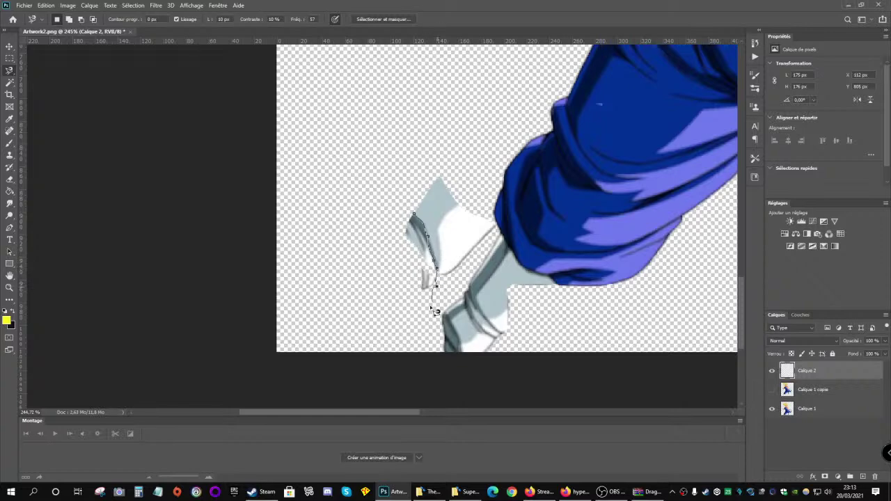
double_click(390, 221)
key(Delete)
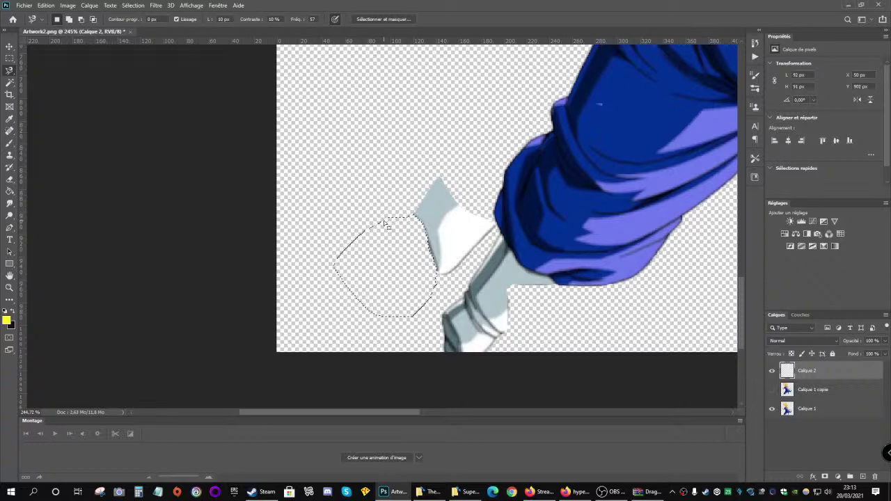
click(10, 46)
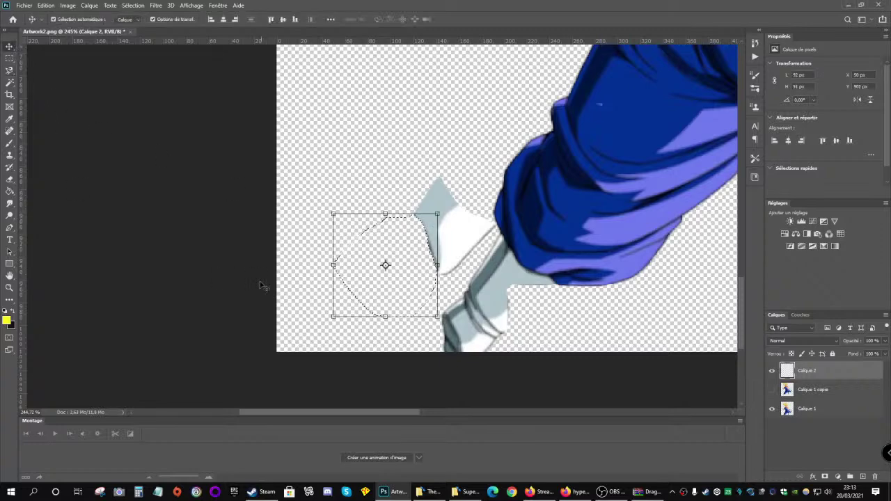
click(382, 173)
click(10, 70)
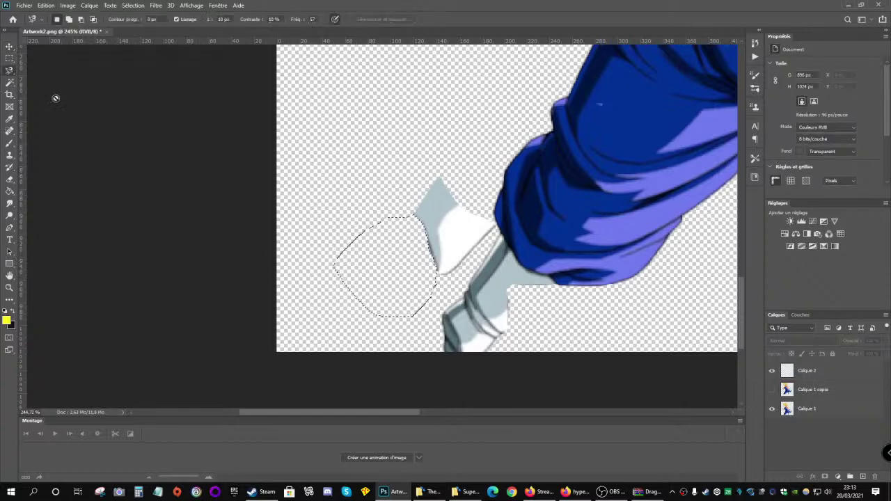
right_click(369, 143)
click(394, 147)
Move the trimmed boot piece back over the leg, aligned between the trouser cuff and the ankle fold
click(10, 48)
click(423, 234)
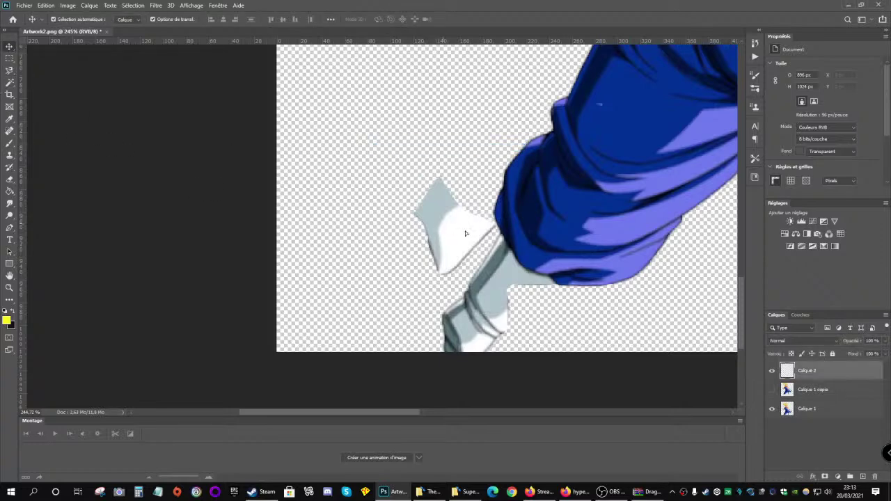
drag(456, 221, 499, 287)
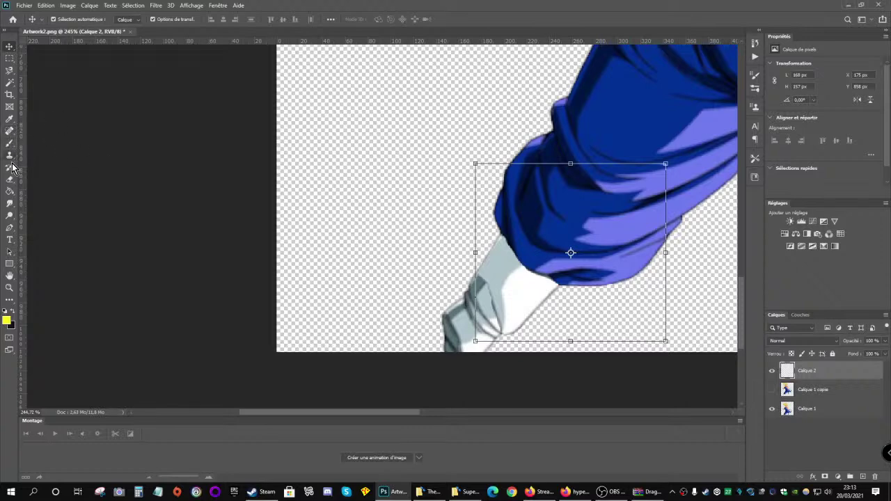
Set Calque 2's opacity to 17 %, outline the grey shaded boot area below the cuff with the Magnetic Lasso and delete it
click(9, 70)
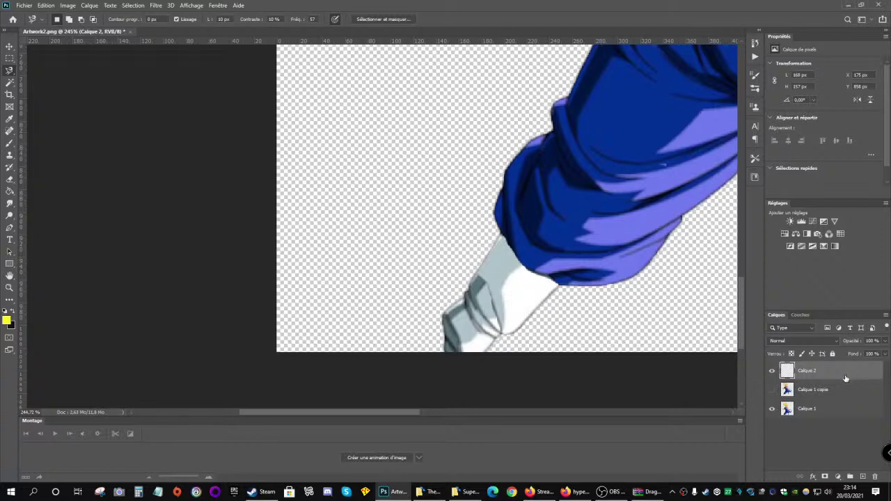
key(space)
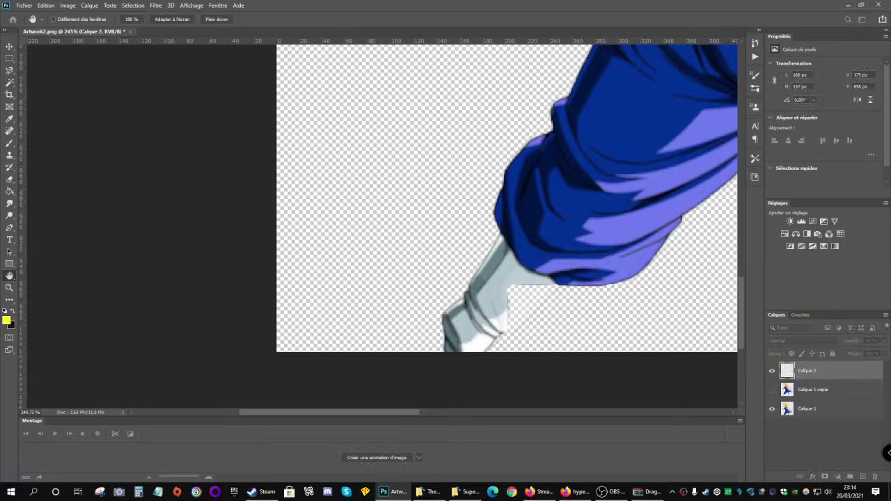
key(l)
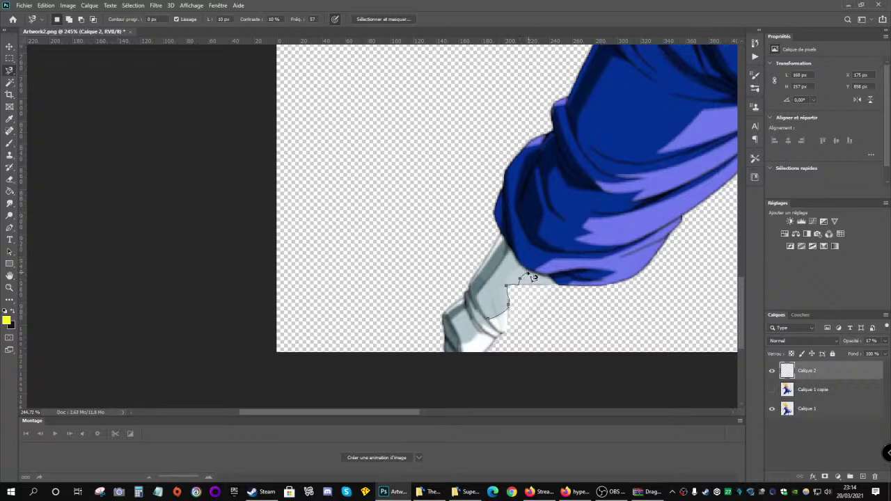
mouse_move(509, 241)
mouse_down()
mouse_move(474, 229)
mouse_move(423, 249)
mouse_move(481, 298)
mouse_up()
click(489, 314)
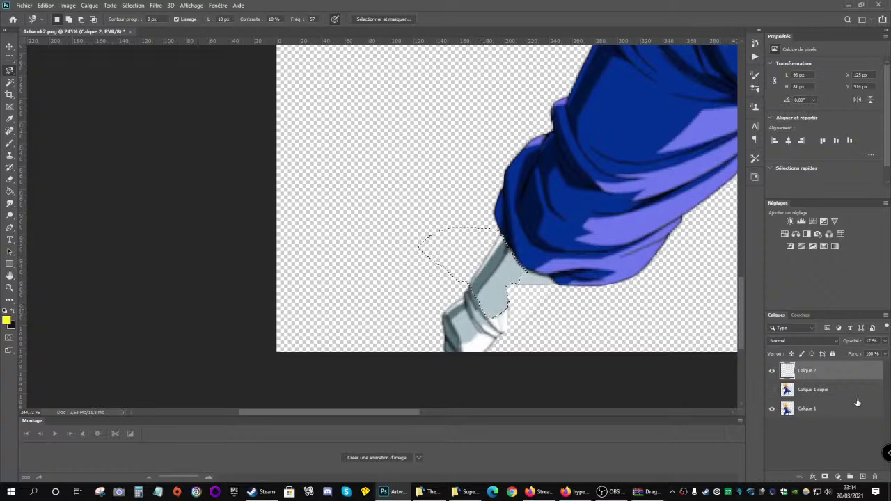
Bring Calque 2's opacity back to 100 % and remove the selection around the shaded boot area
key(h)
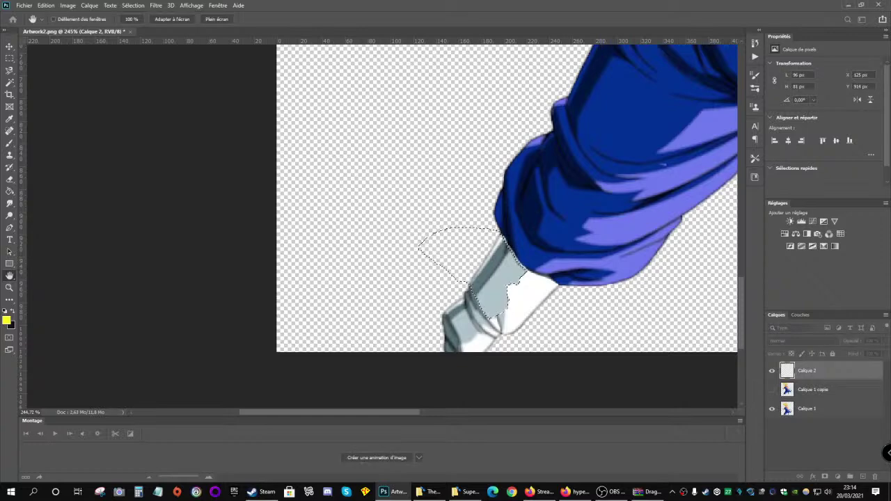
key(l)
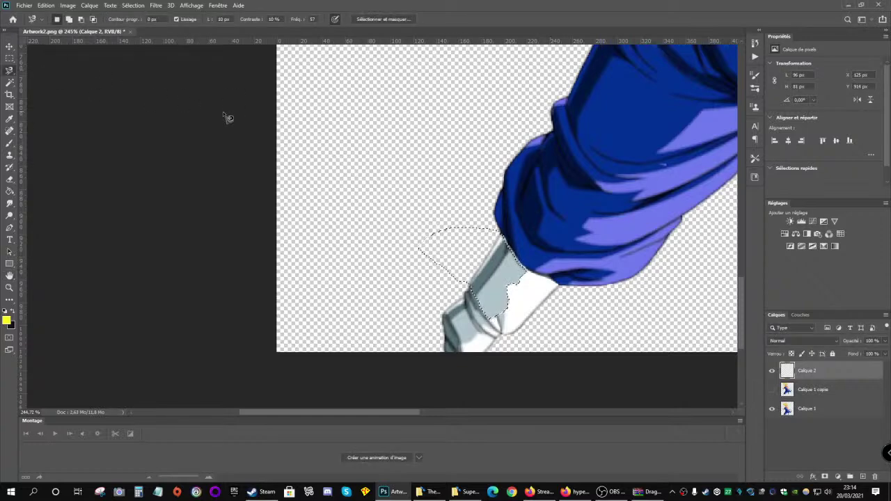
right_click(320, 117)
click(339, 116)
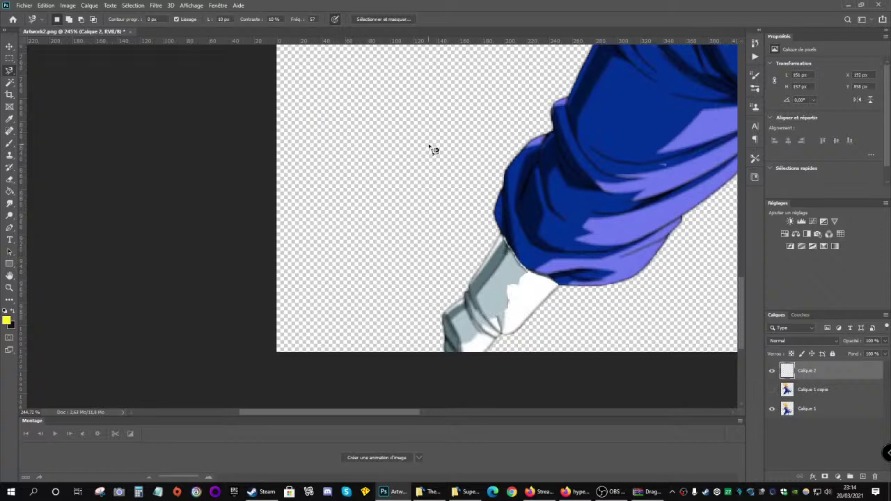
Move Calque 2's remaining white boot piece away from the leg onto the transparent area beyond the trouser leg
scroll(432, 148, down, 3)
scroll(431, 148, down, 3)
scroll(357, 307, up, 5)
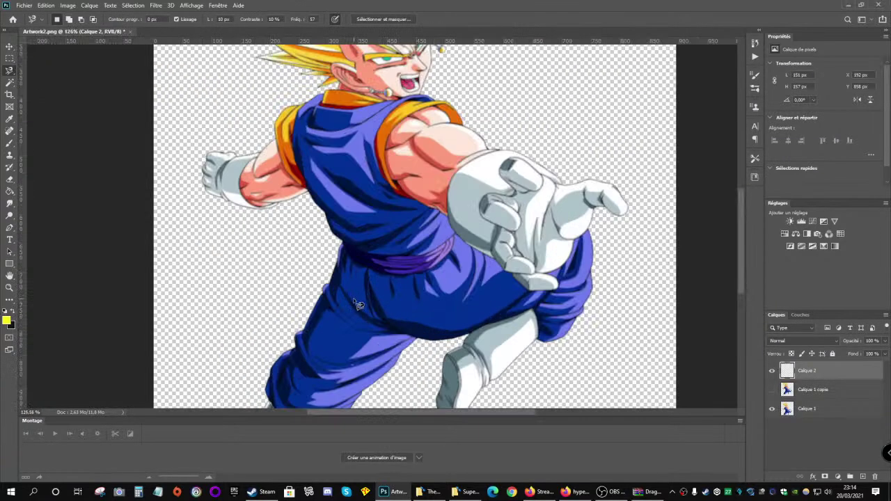
scroll(736, 229, down, 5)
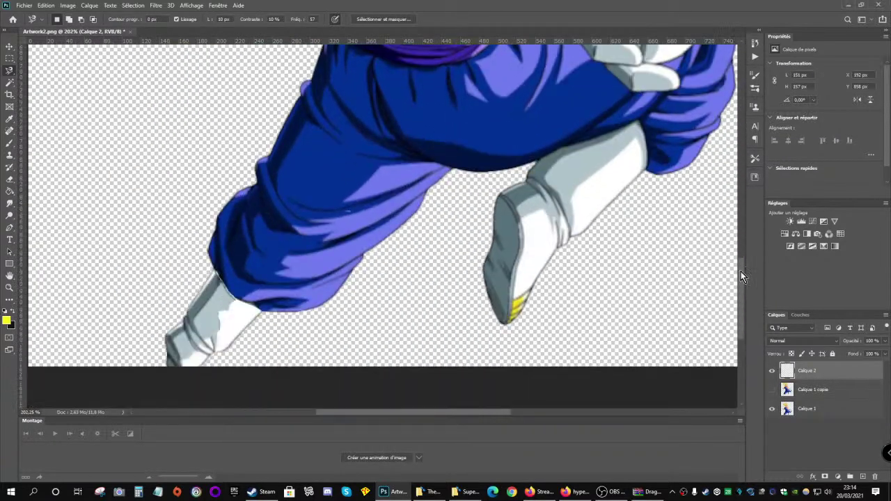
scroll(183, 282, up, 3)
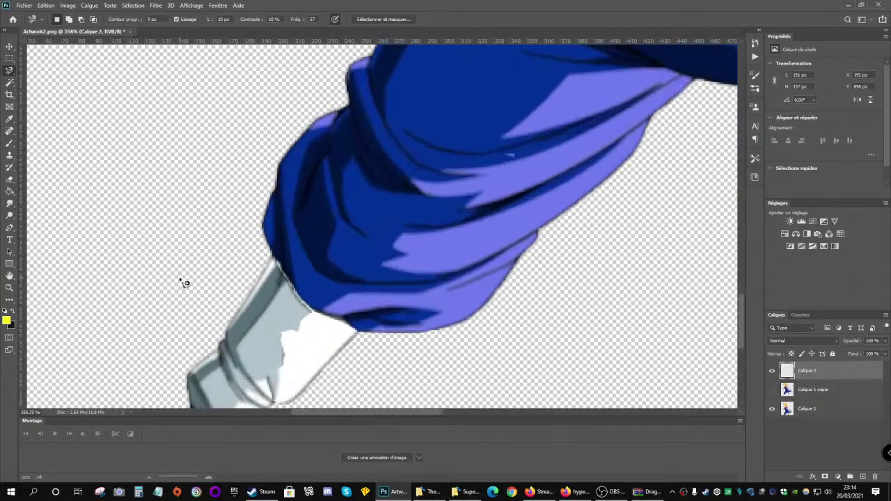
key(v)
drag(301, 315, 637, 311)
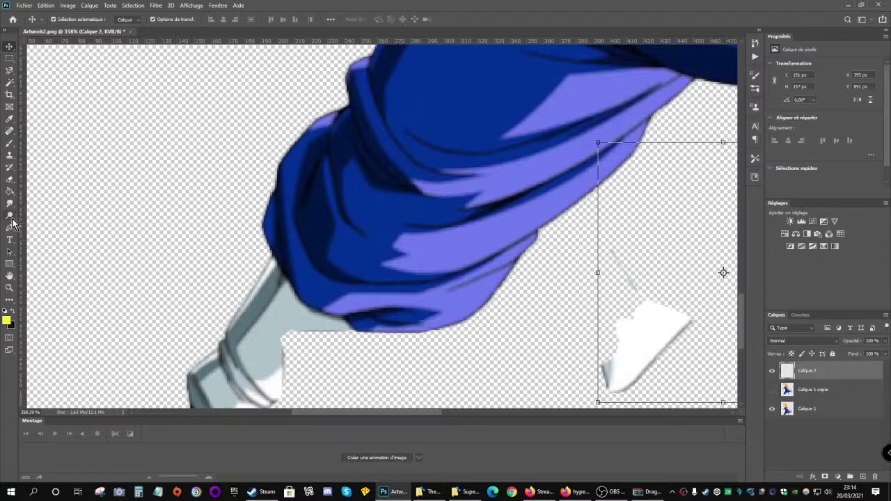
Erase the stray pixels and the ragged inner edge of the detached white boot piece, leaving a narrow strip
click(9, 179)
mouse_move(592, 262)
mouse_down()
mouse_move(640, 248)
mouse_move(643, 259)
mouse_up()
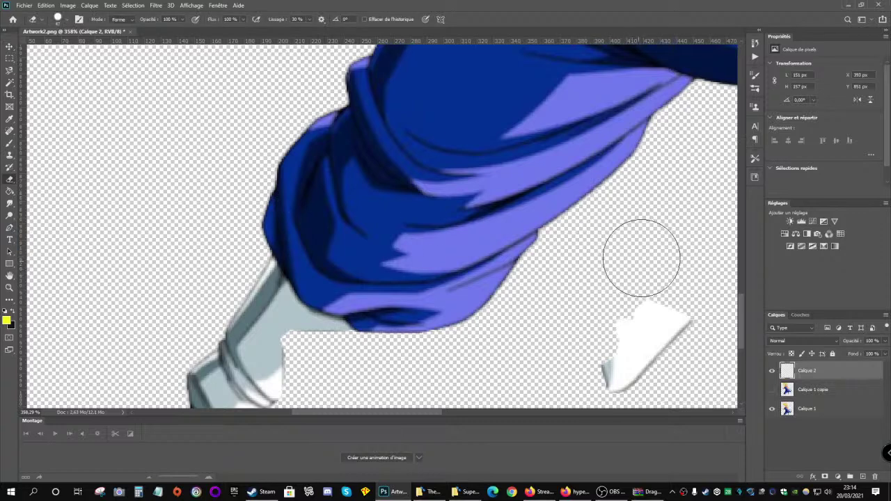
mouse_move(578, 321)
mouse_down()
mouse_move(617, 284)
mouse_move(559, 334)
mouse_move(661, 268)
mouse_up()
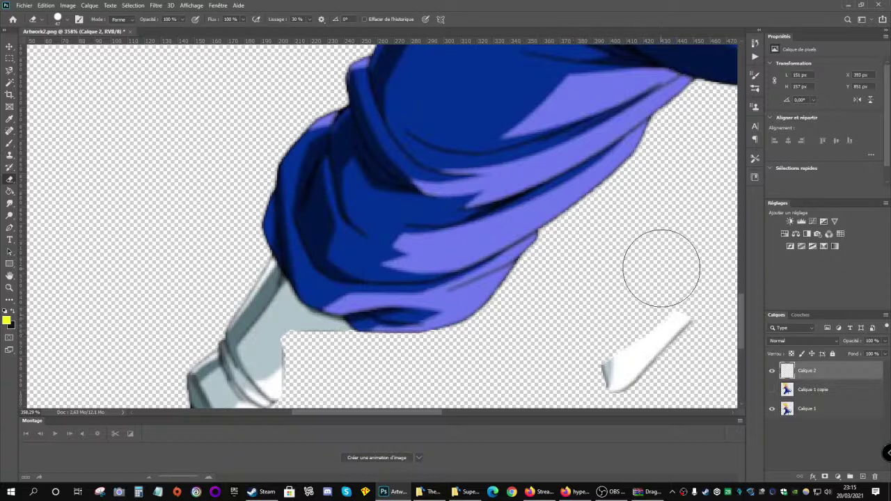
Move the white strip back onto the boot's outer edge beneath the trouser cuff
click(9, 47)
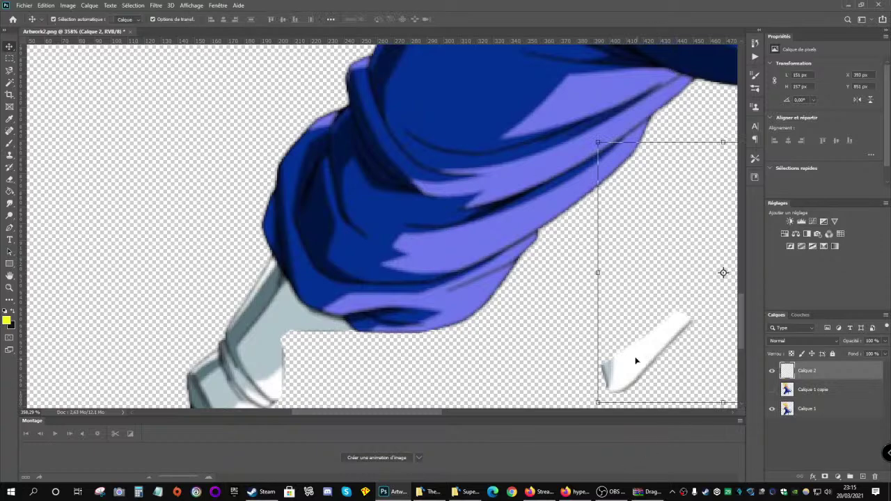
drag(635, 361, 292, 346)
scroll(278, 296, down, 3)
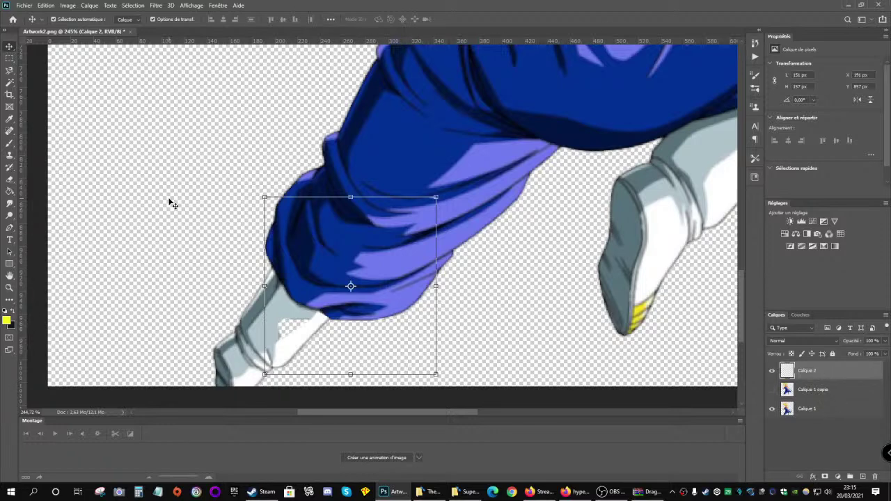
Undo the white strip's move and inner-edge erasing, and move Calque 2's wider white piece back onto the boot beneath the trouser cuff
key(ctrl+z)
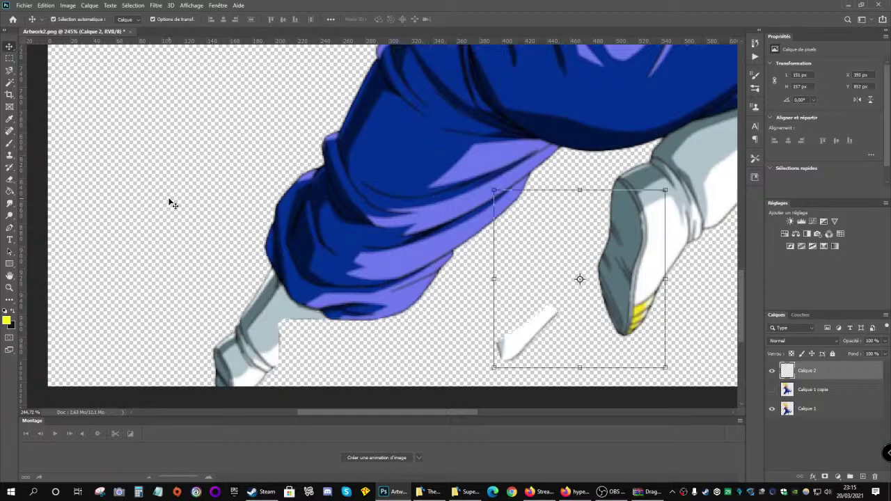
key(ctrl+z)
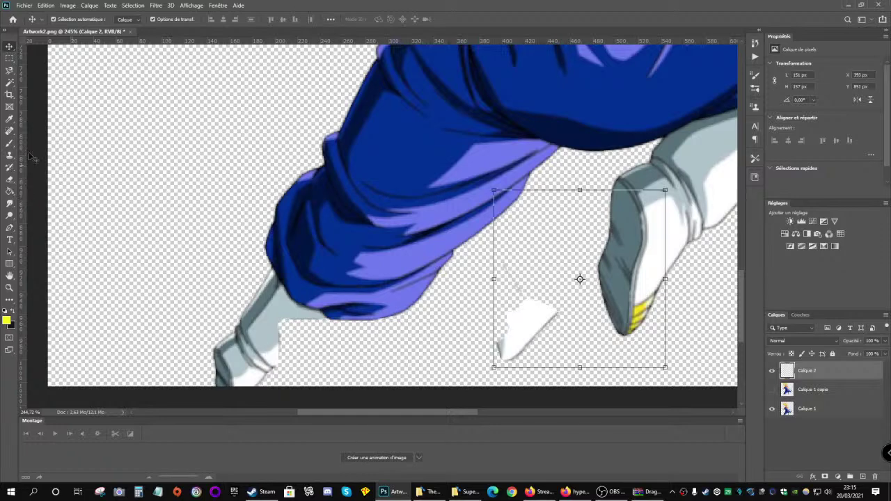
drag(532, 325, 294, 334)
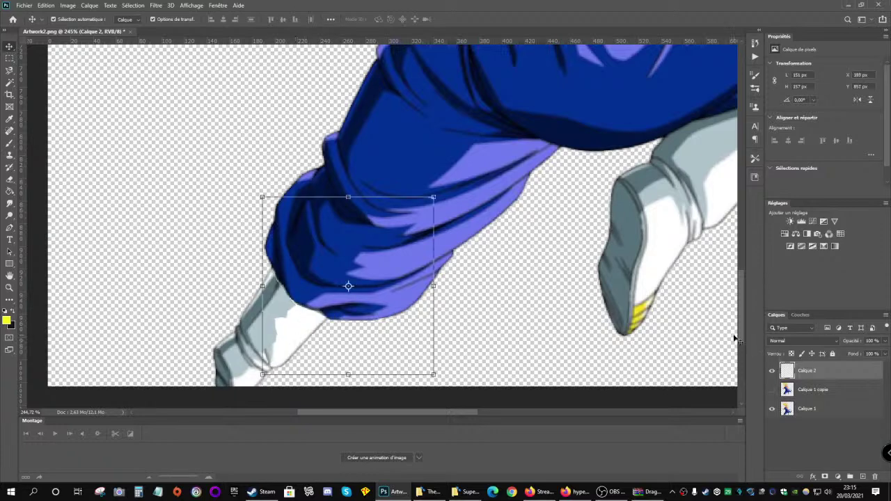
Place Calque 2 beneath Calque 1 in the layer stack and merge the visible layers
drag(831, 371, 816, 433)
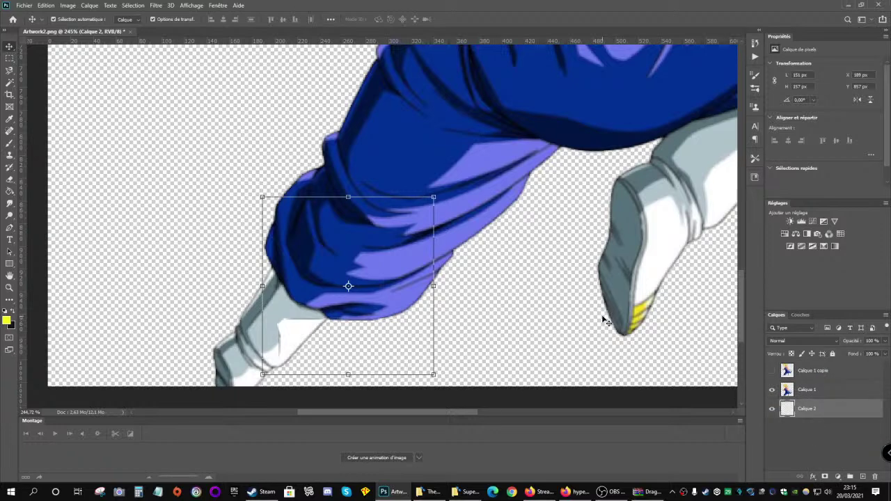
scroll(493, 225, down, 2)
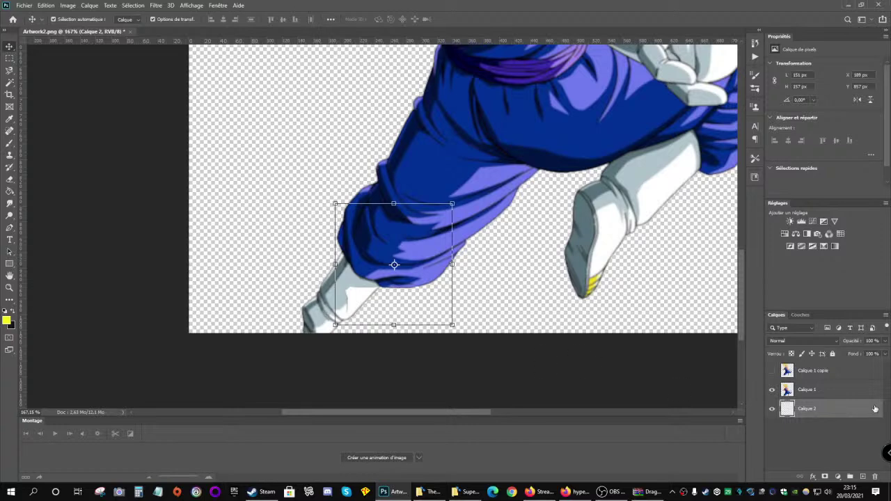
right_click(837, 391)
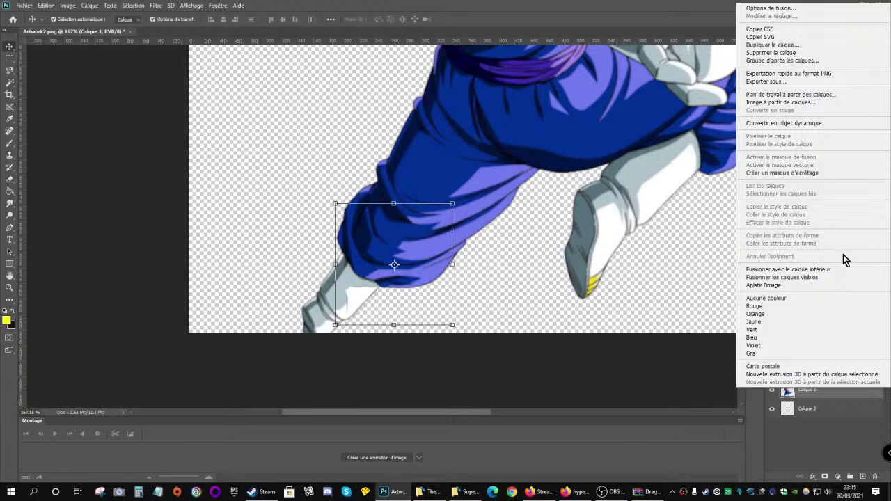
click(806, 277)
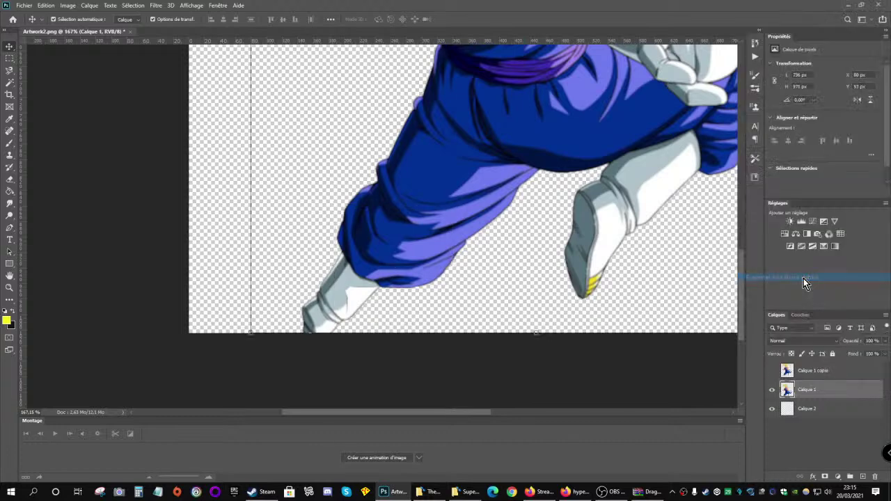
Smudge the hard seam between the grey shading and the white patch on the boot under the trouser cuff
scroll(303, 309, up, 6)
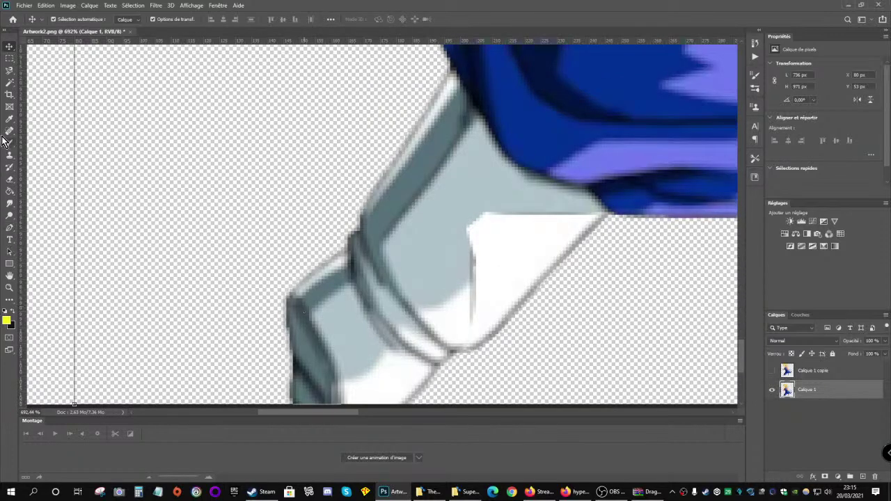
click(9, 202)
mouse_move(481, 327)
mouse_down()
mouse_move(469, 303)
mouse_move(481, 308)
mouse_move(461, 304)
mouse_move(467, 240)
mouse_move(489, 218)
mouse_move(483, 239)
mouse_move(485, 212)
mouse_move(499, 234)
mouse_move(460, 253)
mouse_move(470, 267)
mouse_move(503, 199)
mouse_move(542, 211)
mouse_move(559, 199)
mouse_move(567, 206)
mouse_move(522, 207)
mouse_move(470, 238)
mouse_move(503, 230)
mouse_move(455, 265)
mouse_move(437, 291)
mouse_move(517, 221)
mouse_up()
Examine the blended boot up close and within the whole figure, checking how the retouched shading looks
scroll(477, 186, down, 5)
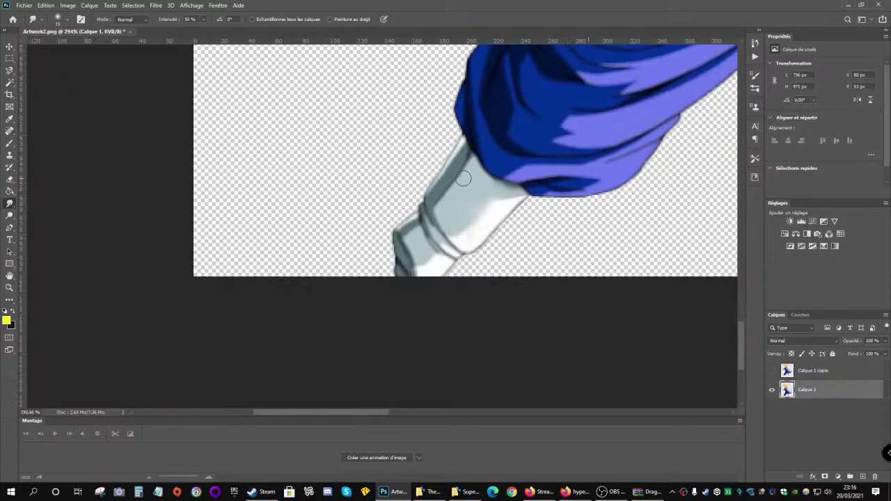
scroll(460, 183, up, 3)
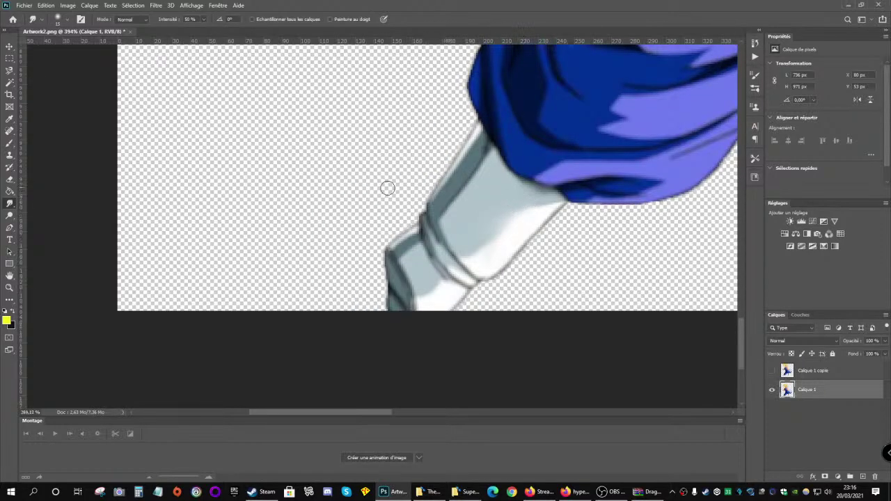
scroll(383, 188, down, 6)
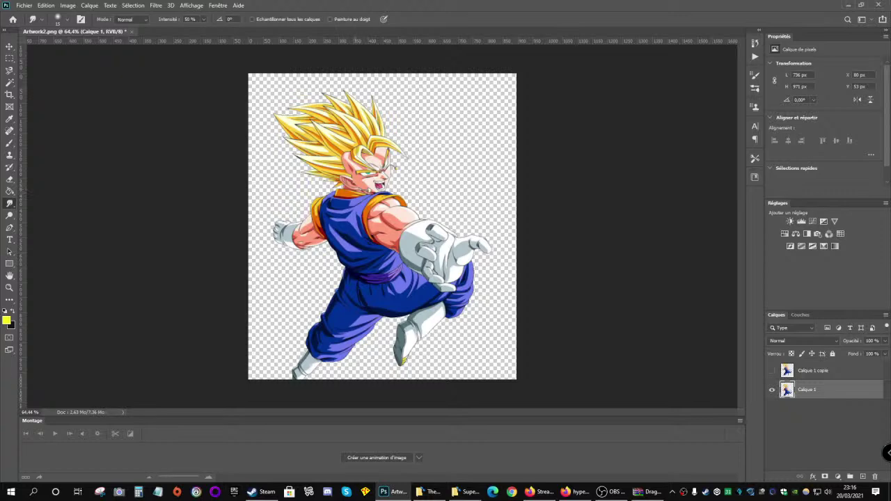
scroll(430, 259, down, 2)
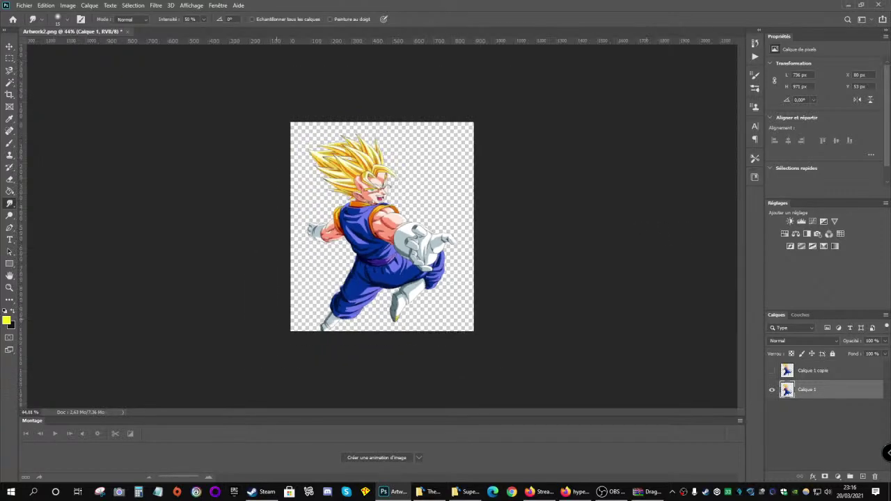
scroll(299, 300, up, 5)
drag(746, 233, 741, 286)
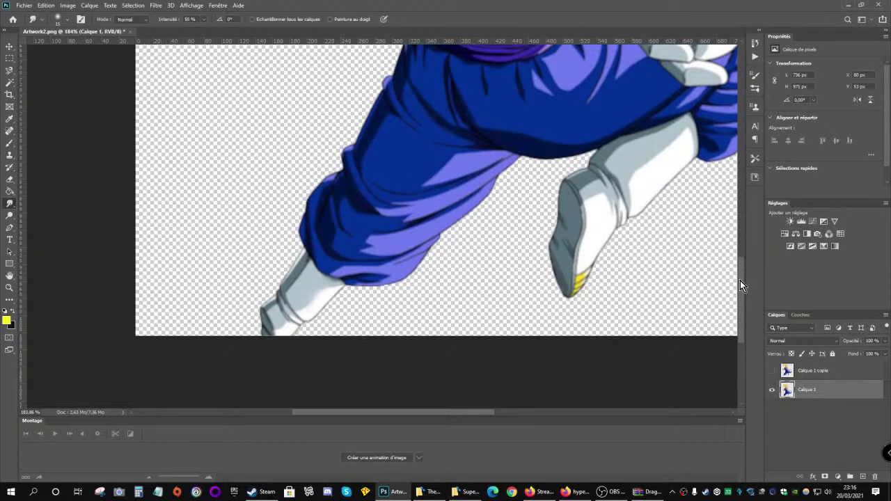
scroll(244, 288, up, 3)
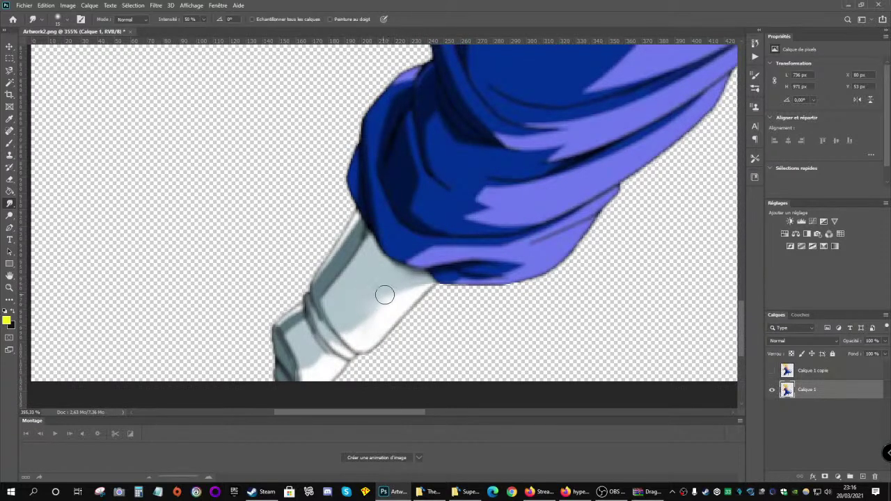
scroll(286, 229, down, 10)
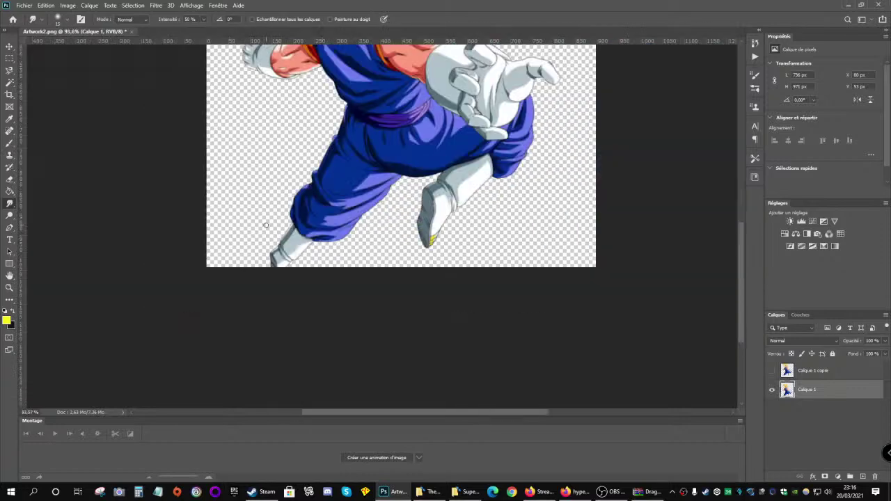
Start saving the retouched artwork under Save As, with PNG as the file type
click(25, 6)
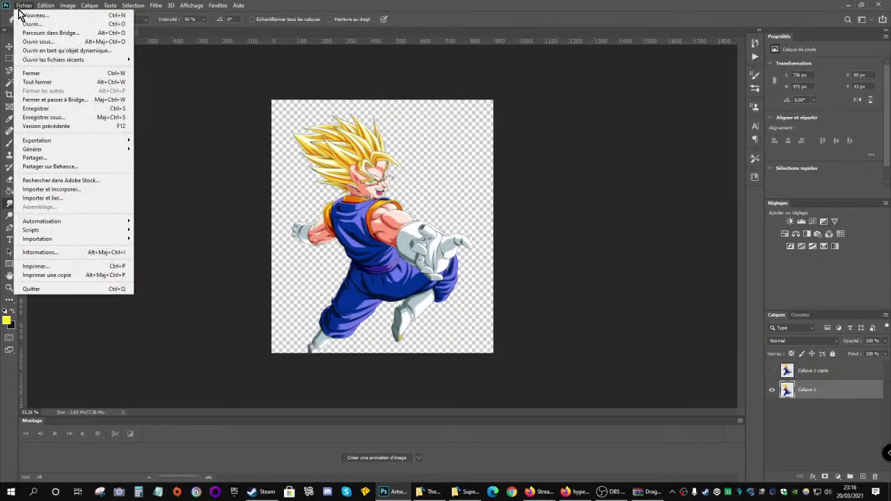
click(60, 119)
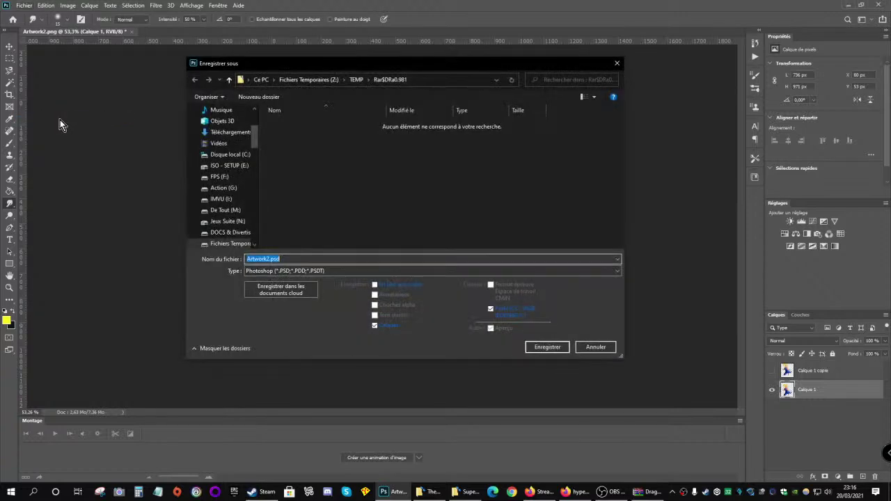
click(337, 271)
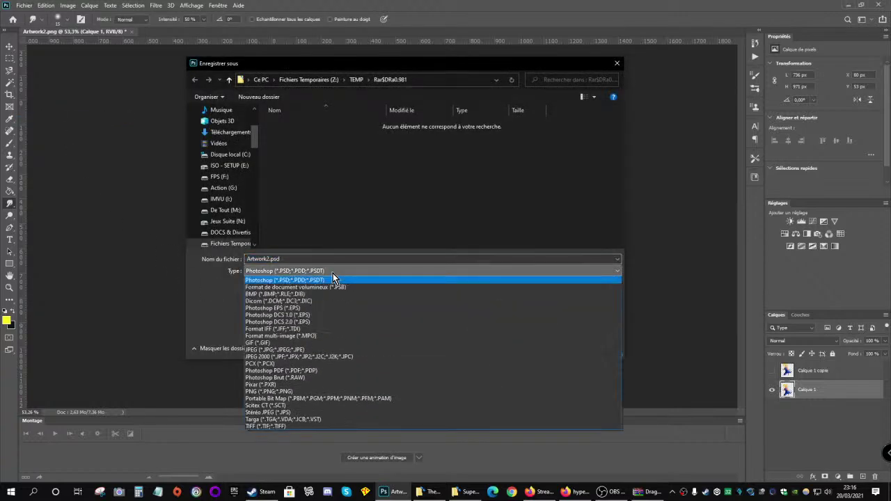
click(273, 392)
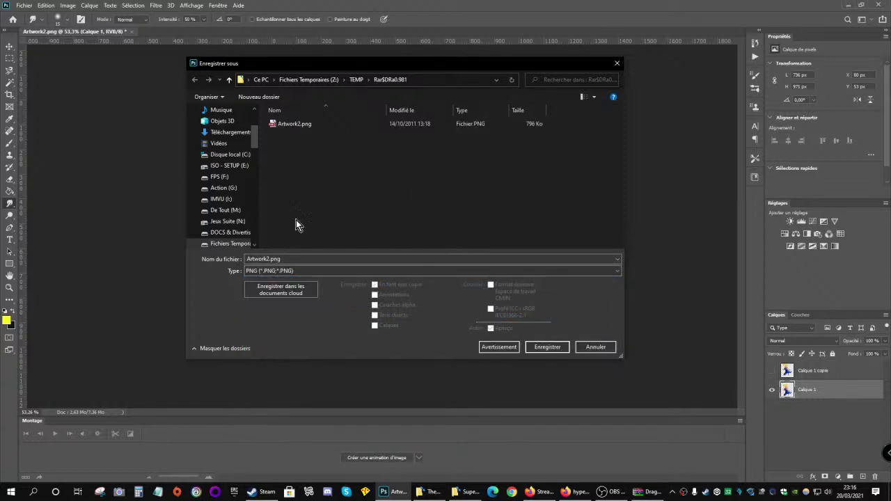
Switch to the File Explorer window showing HyperSpin's Super Nintendo Themes folder to locate the save destination
scroll(247, 144, up, 3)
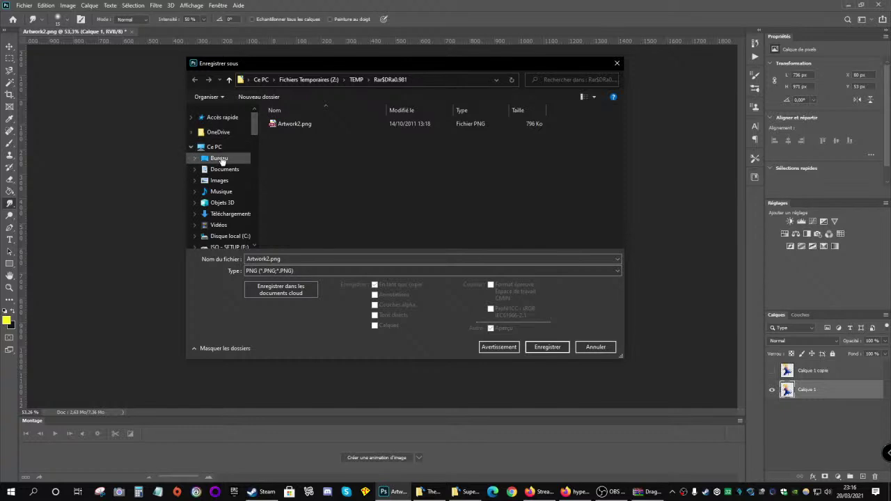
click(466, 493)
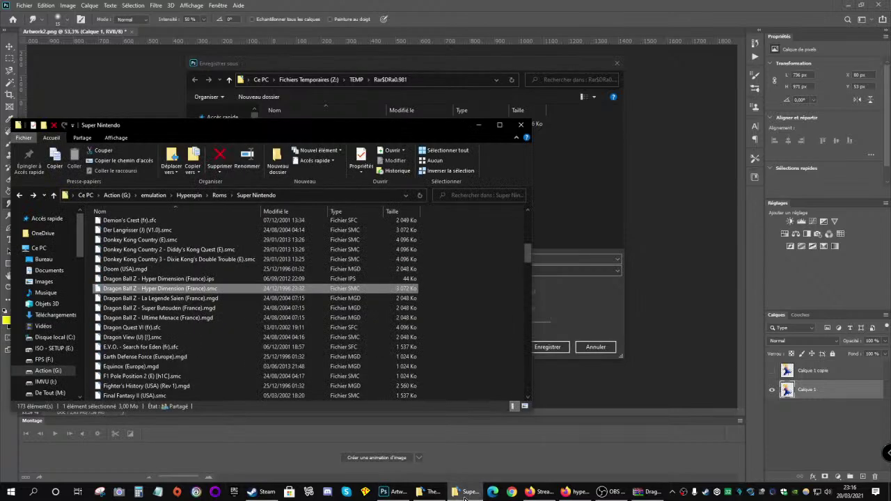
click(481, 125)
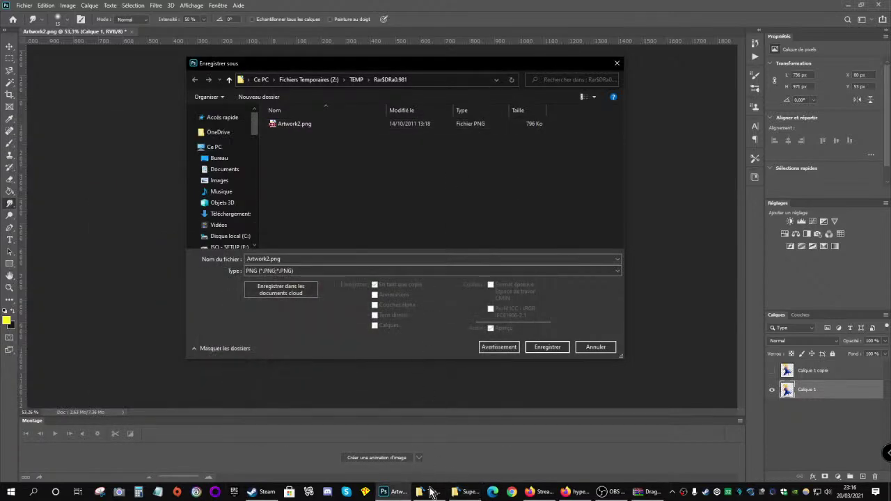
click(430, 492)
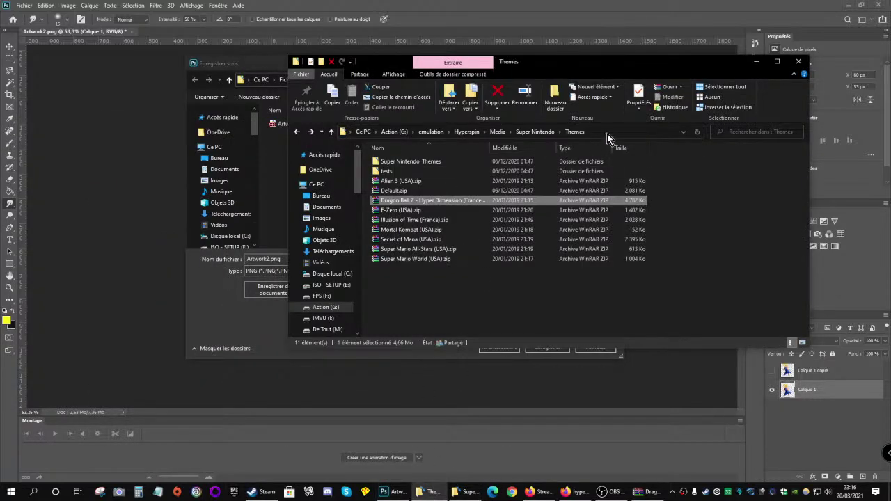
Save Artwork2.png as a PNG in G:\emulation\Hyperspin\Media\Super Nintendo\Themes, using the folder path copied from the open Themes window
click(608, 134)
key(ctrl+c)
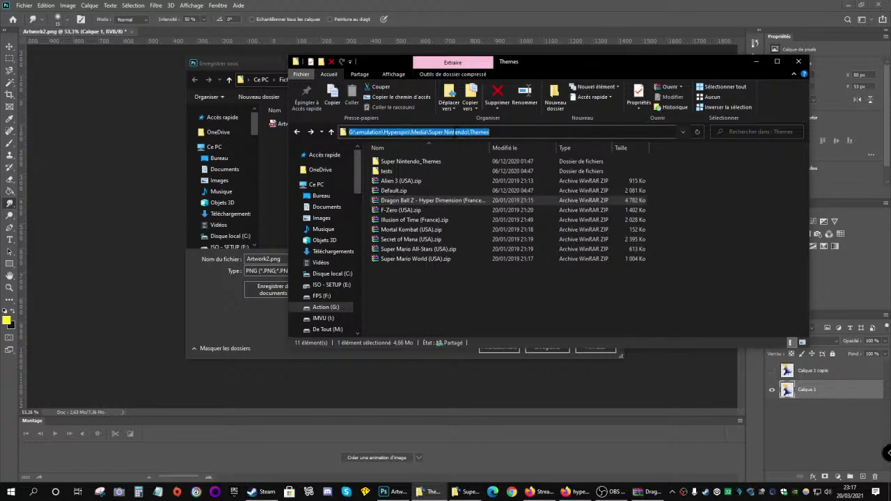
click(269, 62)
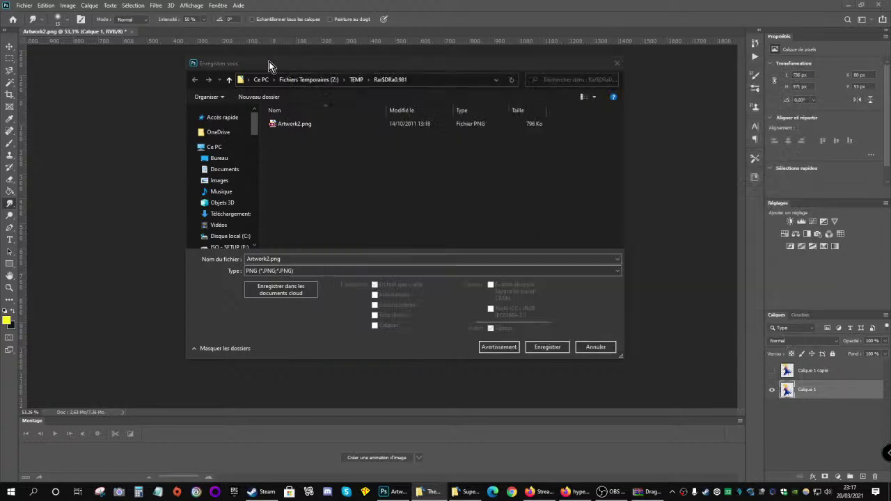
click(425, 79)
key(ctrl+v)
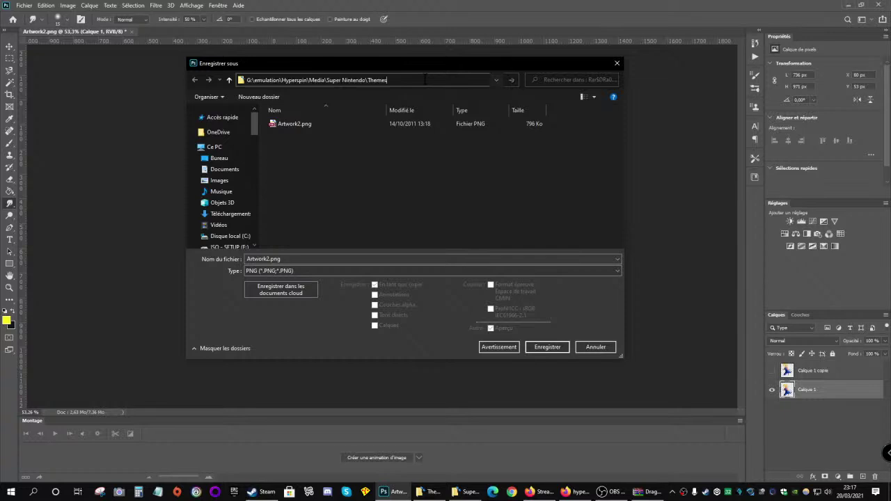
click(510, 80)
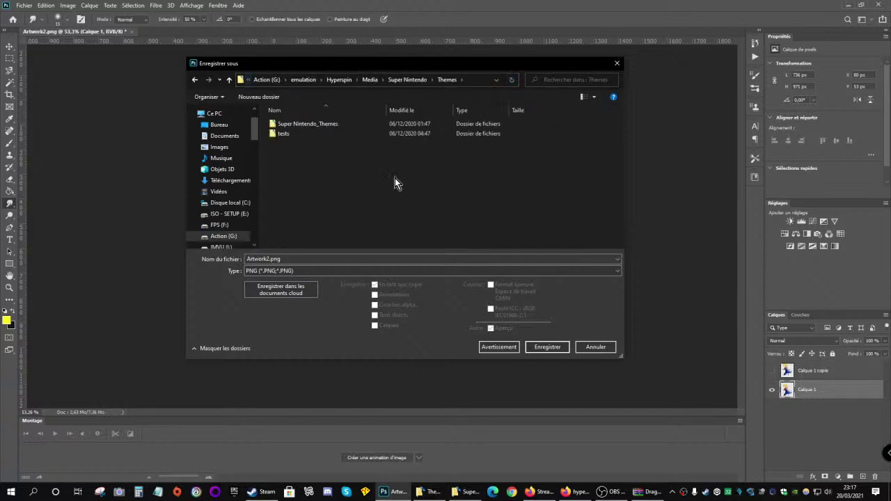
click(545, 347)
click(528, 146)
Quit Photoshop without saving further changes to the open Artwork2.png document
click(879, 4)
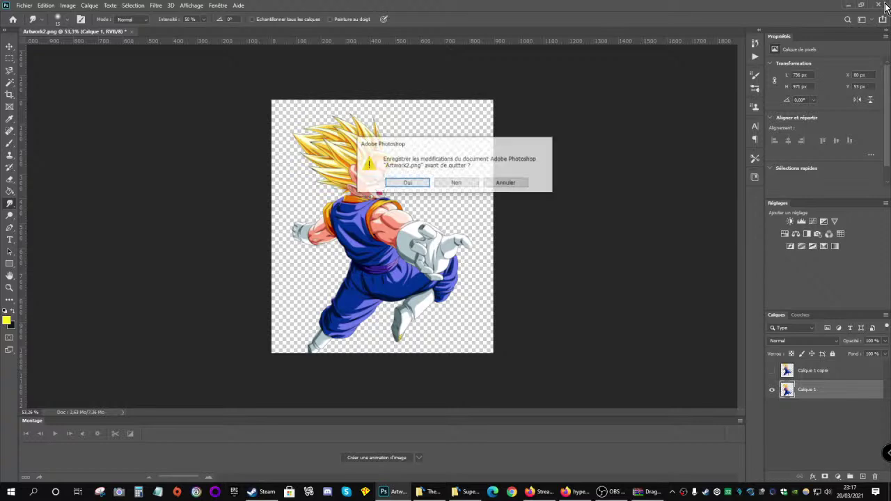
click(454, 184)
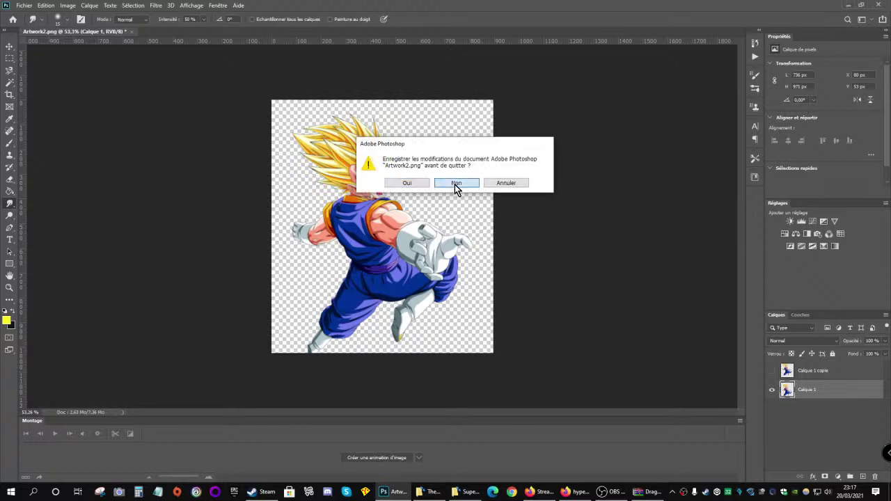
click(847, 3)
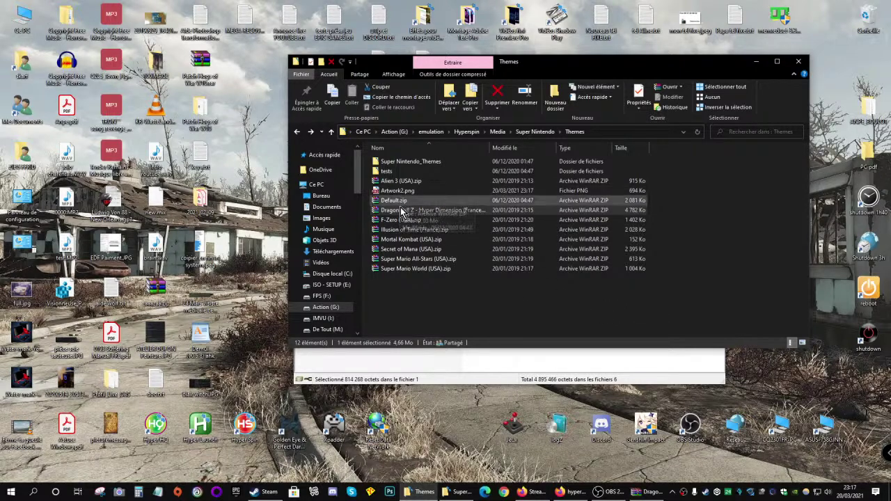
Preview Artwork2.png inside the Dragon Ball Z - Hyper Dimension (France).zip archive and delete it from the archive
double_click(324, 198)
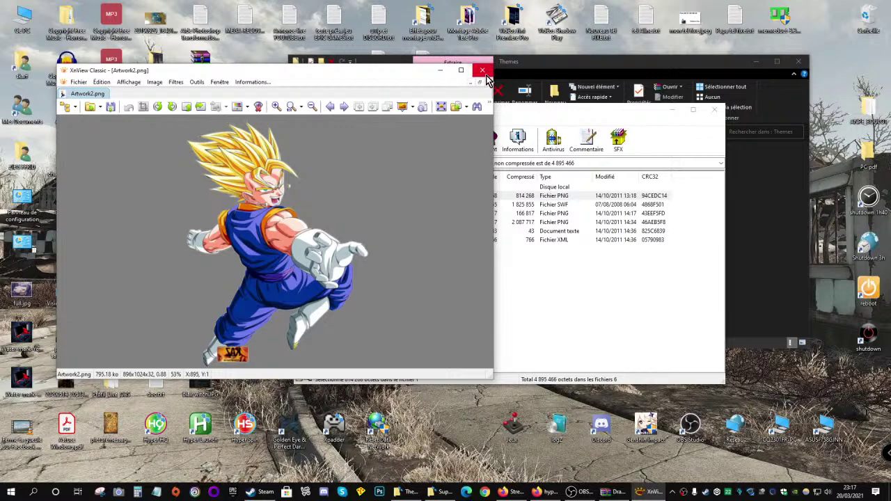
click(485, 74)
right_click(321, 202)
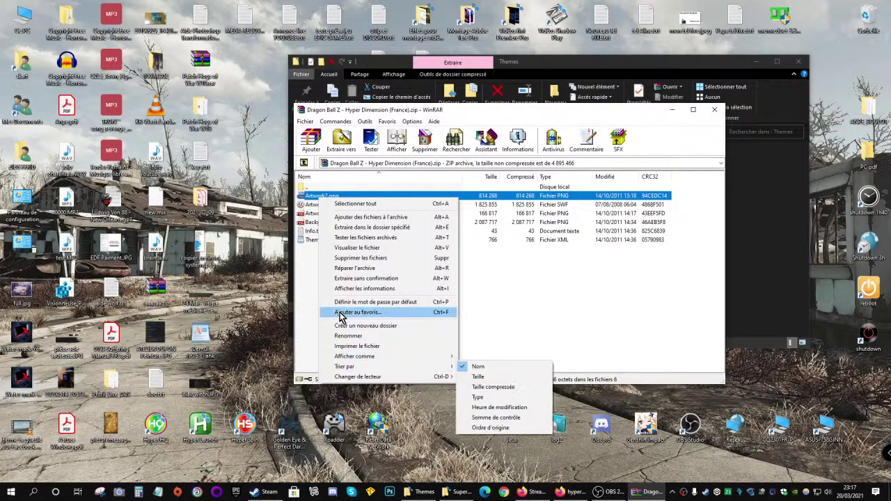
click(359, 259)
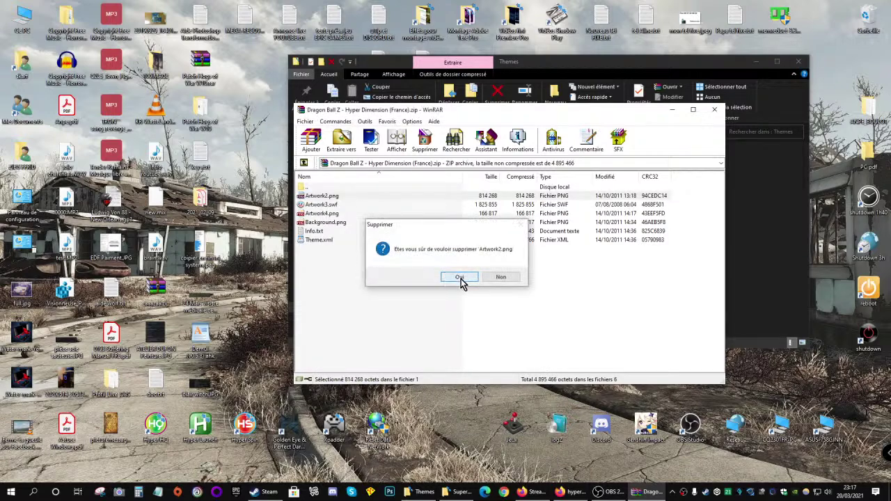
click(460, 278)
Add the edited Artwork2.png from the Themes folder to the Dragon Ball Z archive and close the archive
drag(616, 112, 426, 127)
click(664, 238)
drag(418, 191, 197, 333)
click(326, 353)
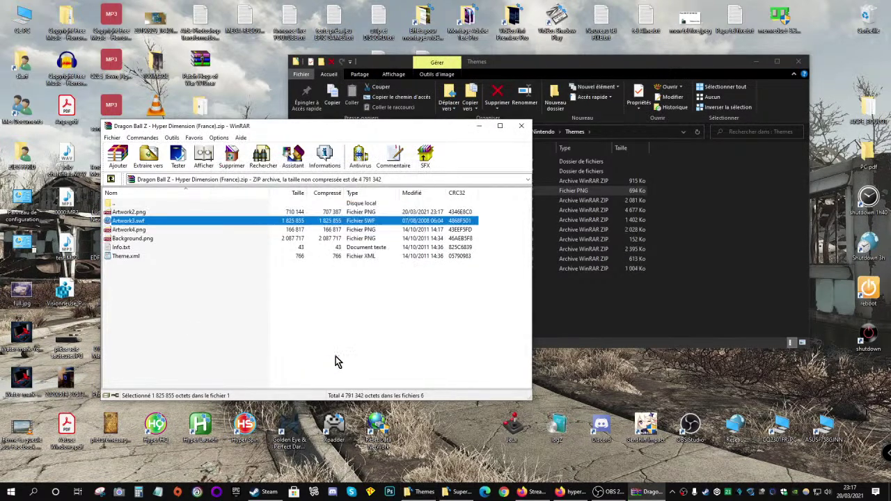
click(522, 130)
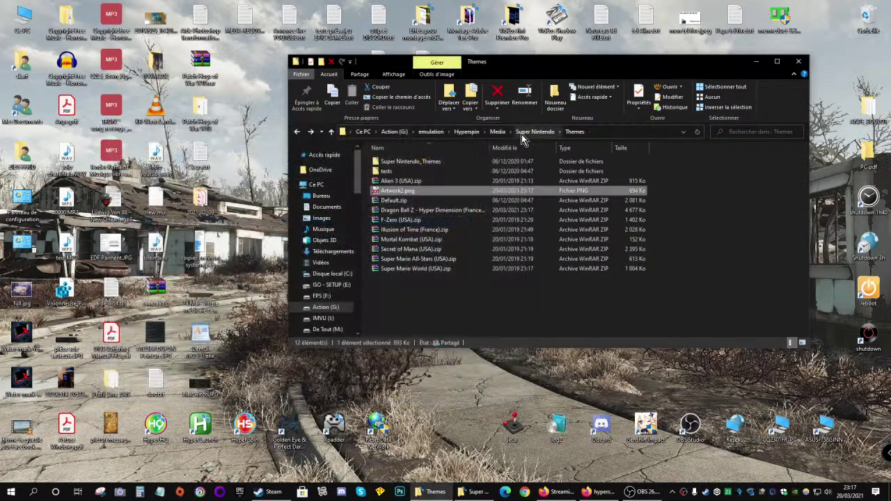
Launch HyperSpin from the desktop and enter the Super Nintendo game wheel
click(448, 302)
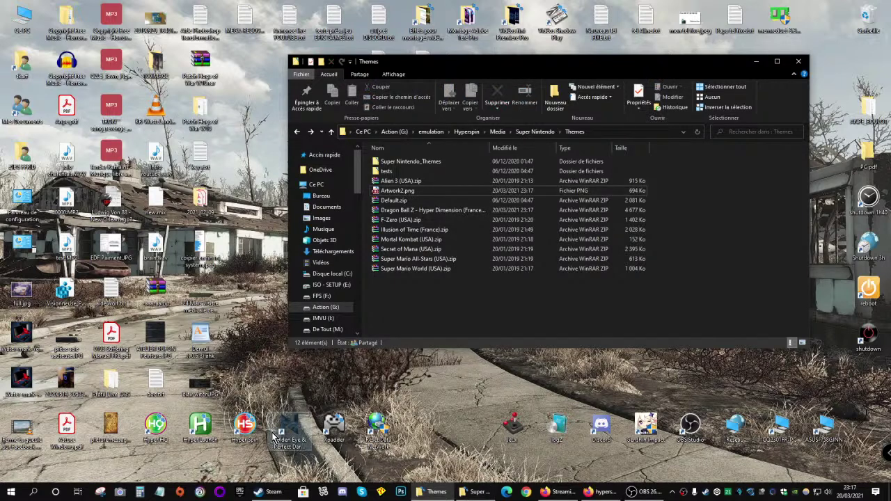
click(245, 426)
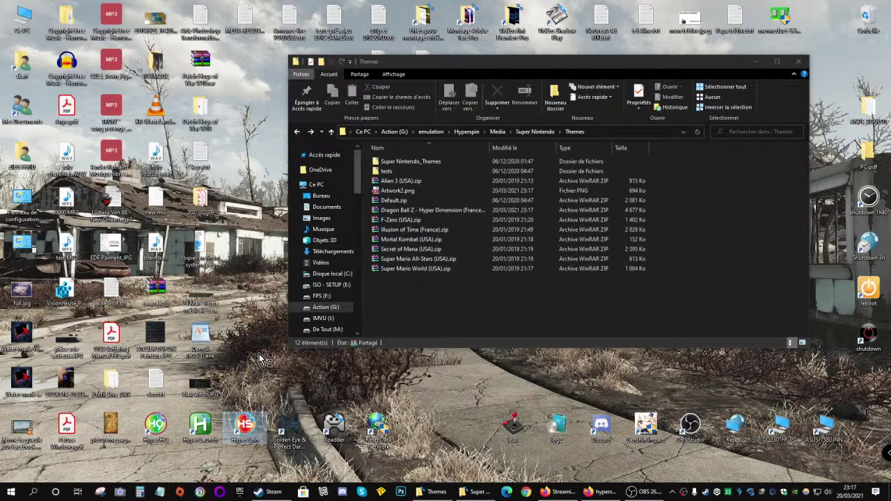
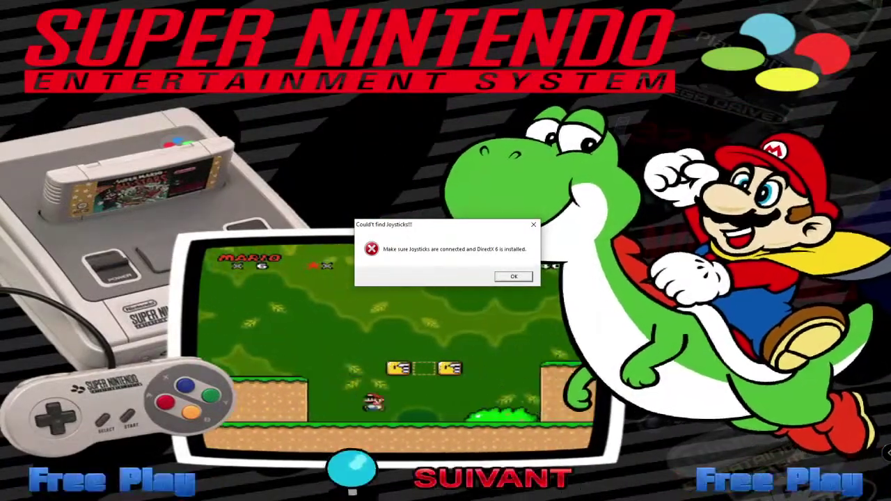
key(Down)
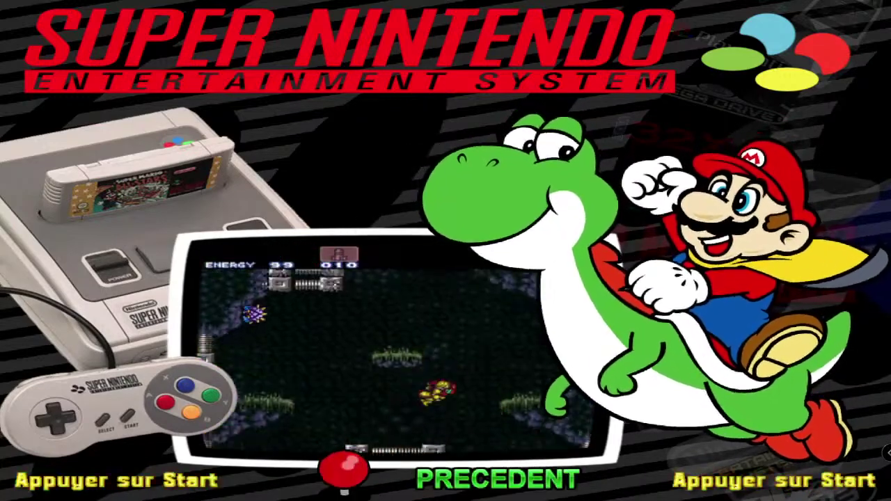
key(Down)
key(Up)
key(Return)
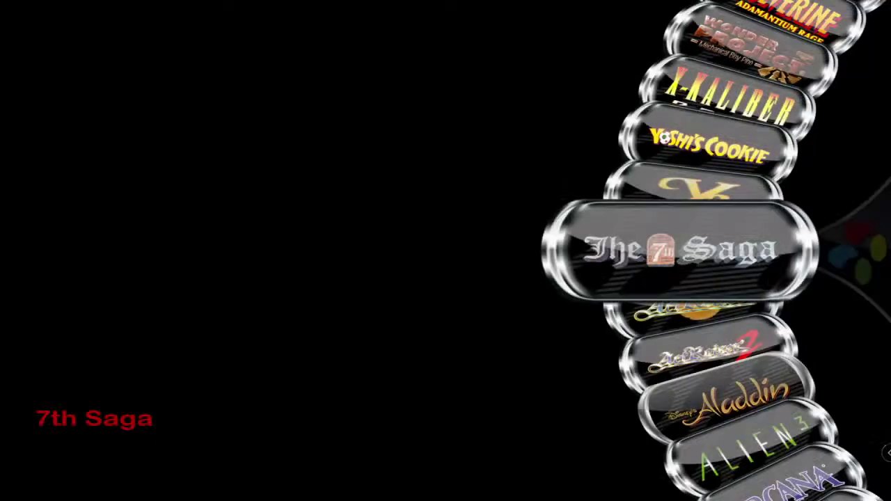
Browse down the Super Nintendo game wheel to Dragon Ball Z - Hyper Dimension to check its theme
key(Down)
key(Down)
key(Down)
key(Down)
key(Down)
key(Down)
key(Down)
key(Down)
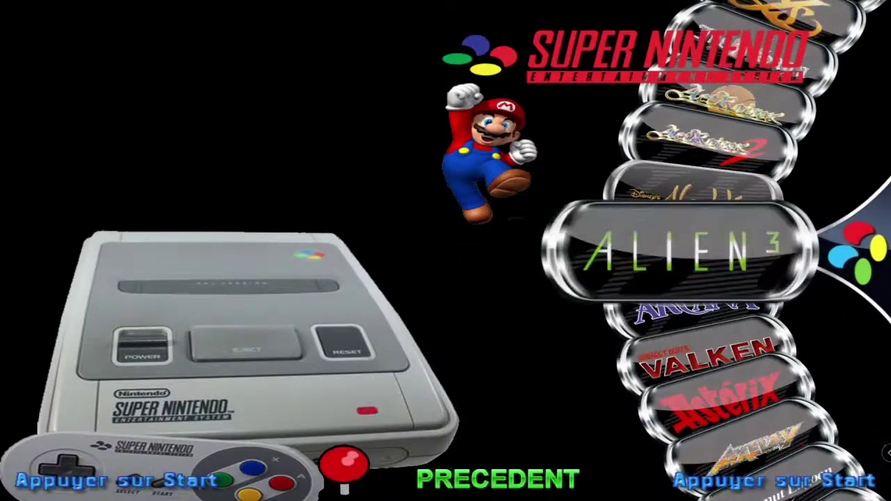
key(Down)
key(Down)
key(Down)
key(Down)
key(Down)
key(Down)
key(Down)
key(Down)
key(Down)
key(Down)
key(Down)
key(Down)
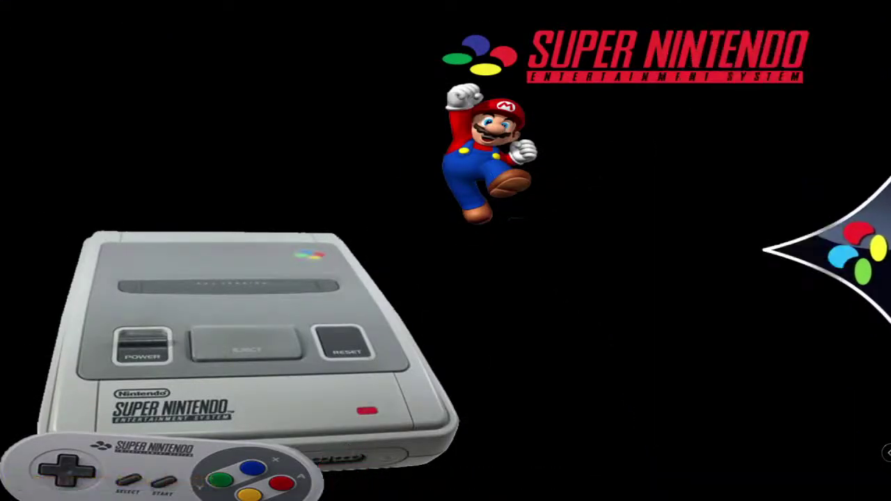
key(Down)
key(Down)
key(Down)
key(Down)
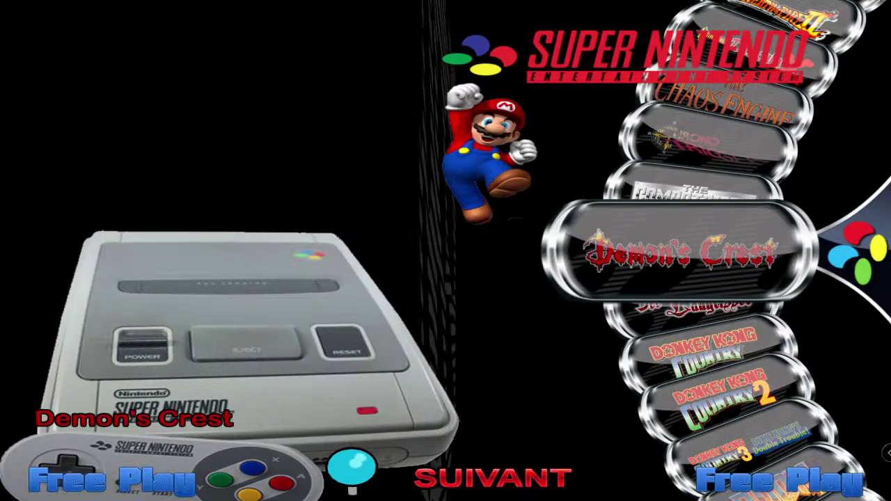
key(Down)
key(Down)
key(Down)
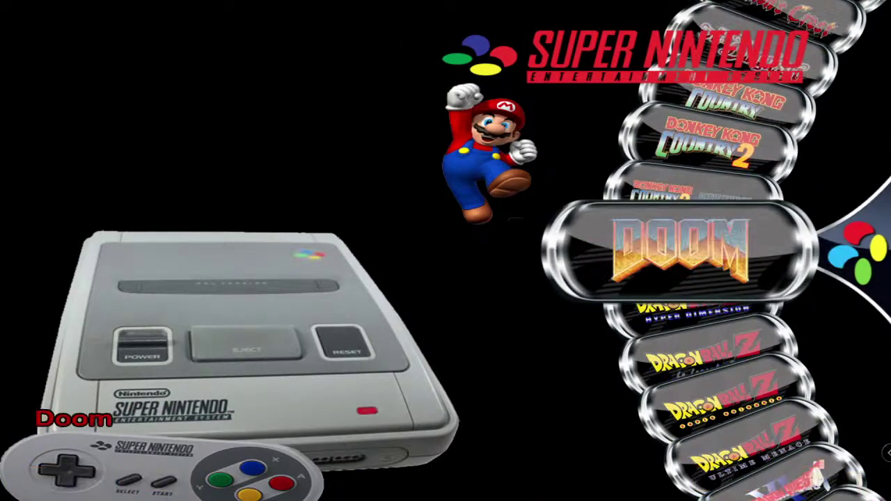
key(Down)
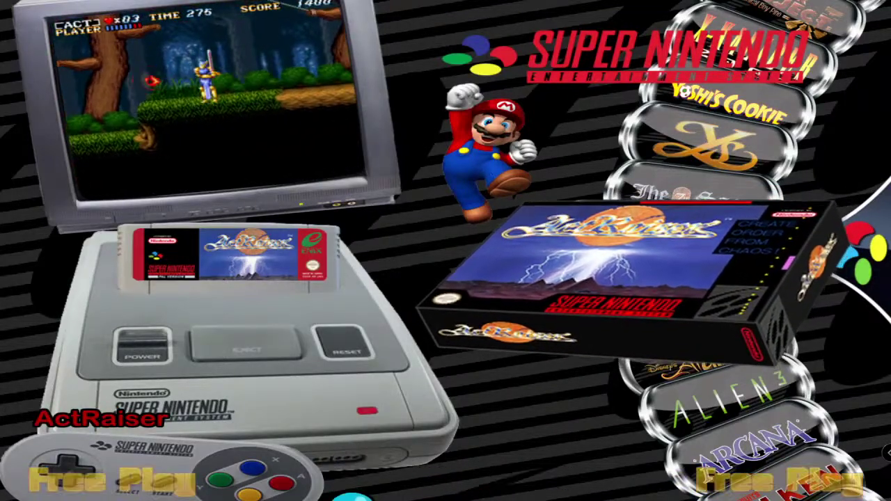
Leave HyperSpin and delete the leftover Artwork2.png from the Themes folder
key(Escape)
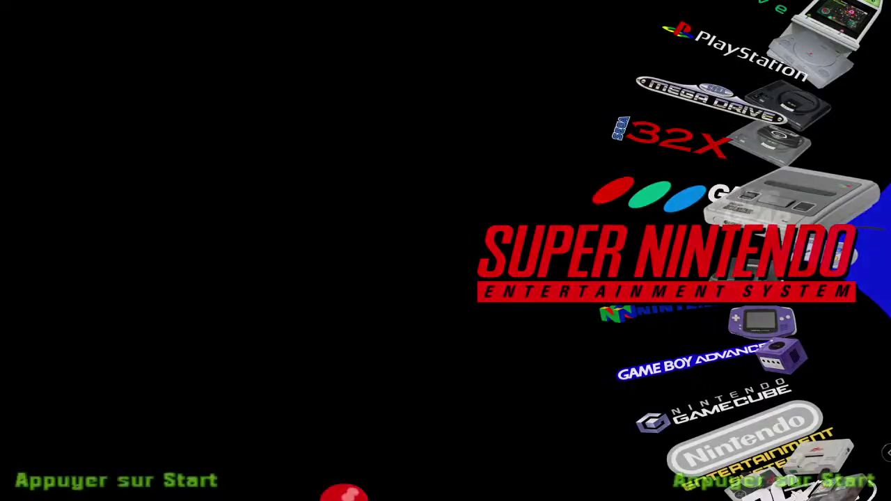
key(alt+Tab)
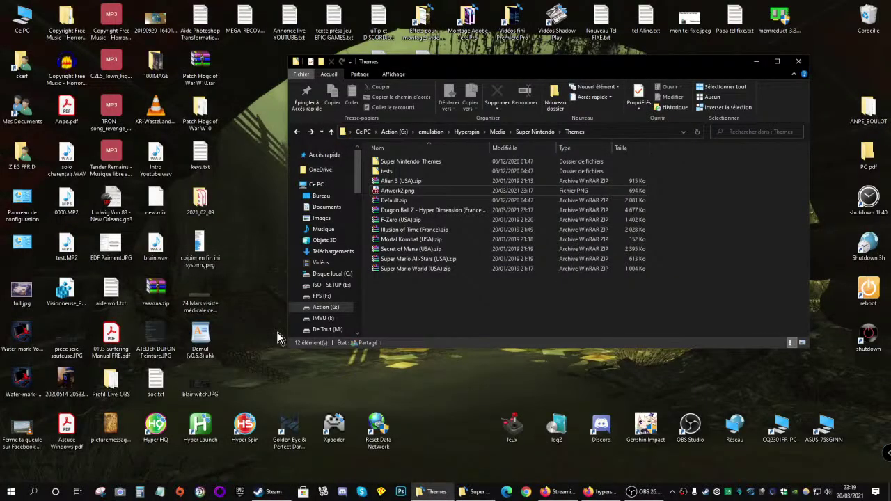
click(397, 190)
click(498, 95)
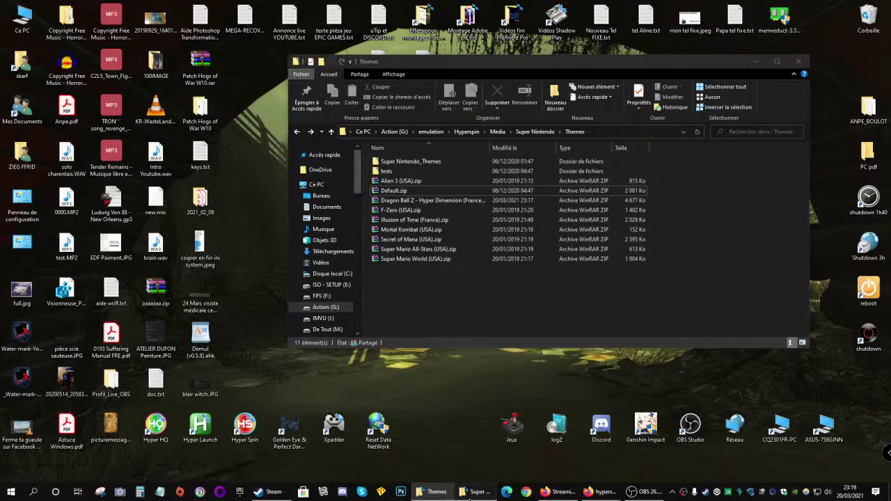
Bring up the Super Nintendo ROMs folder, go up to its parent Roms folder and minimize that window
click(474, 491)
drag(300, 136, 547, 92)
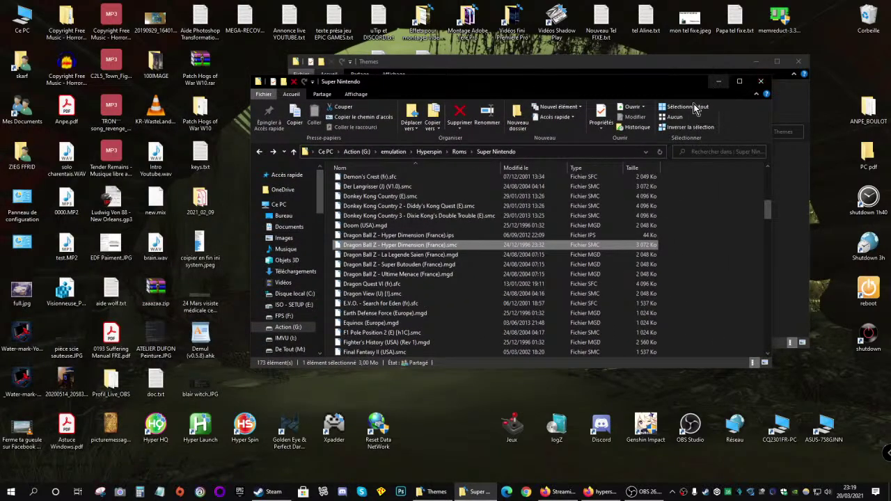
key(alt+Up)
click(718, 82)
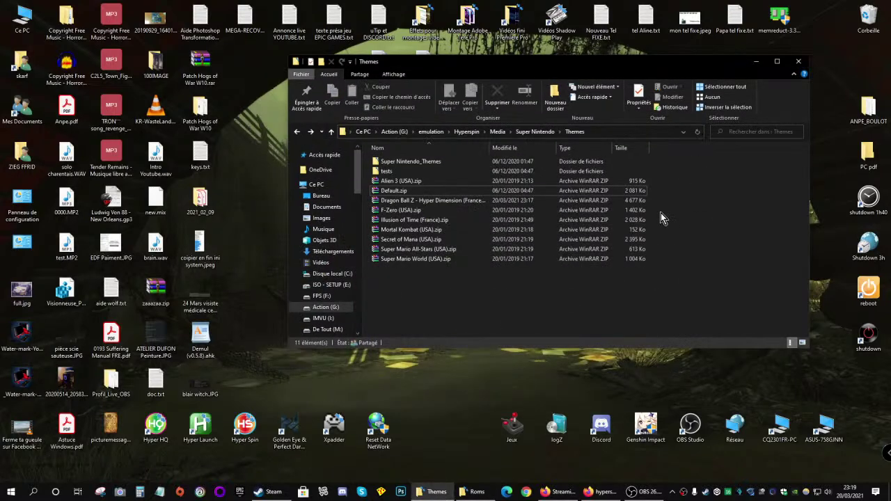
Browse from the Super Nintendo media folder into Images, look into Artwork1 and open the Artwork2 folder
click(527, 133)
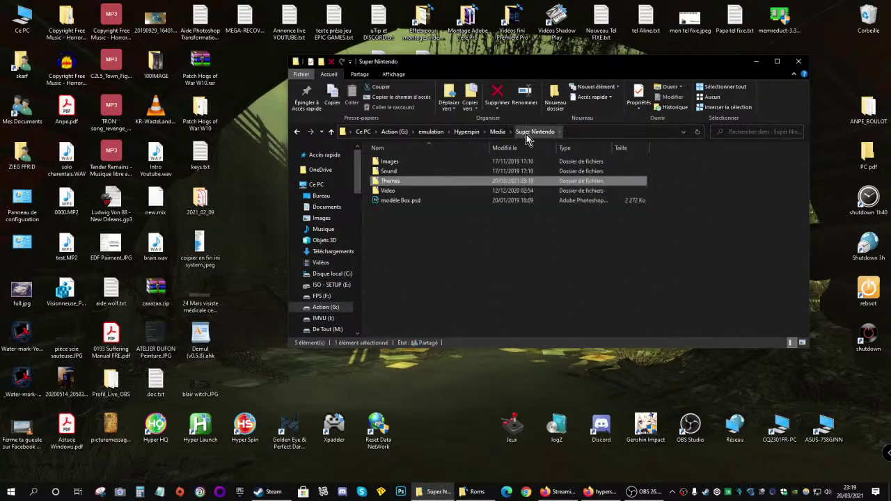
click(387, 163)
double_click(388, 167)
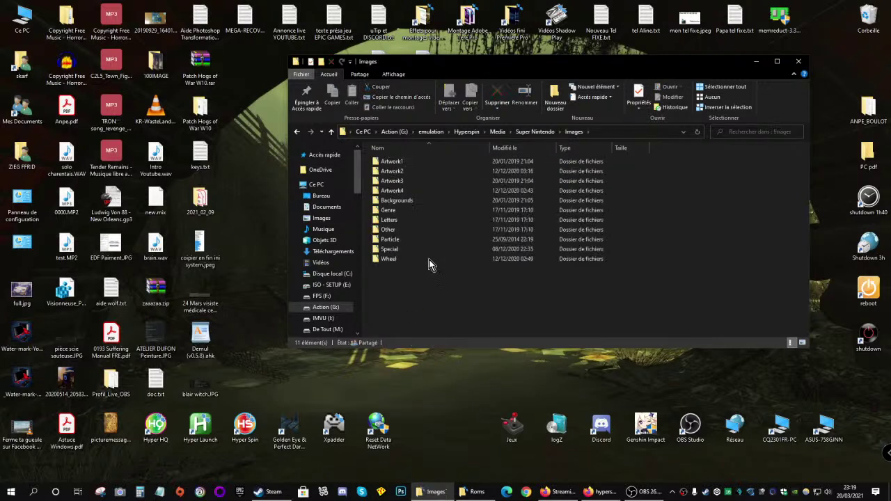
double_click(388, 171)
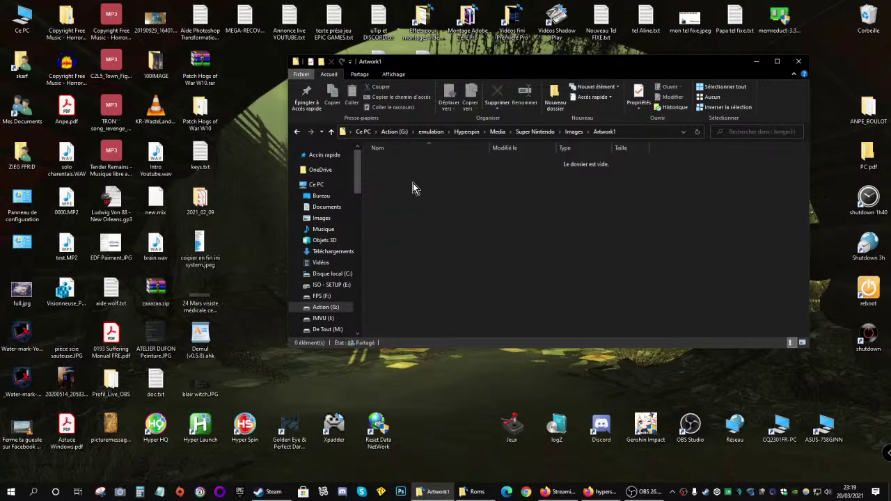
key(alt+Left)
double_click(394, 172)
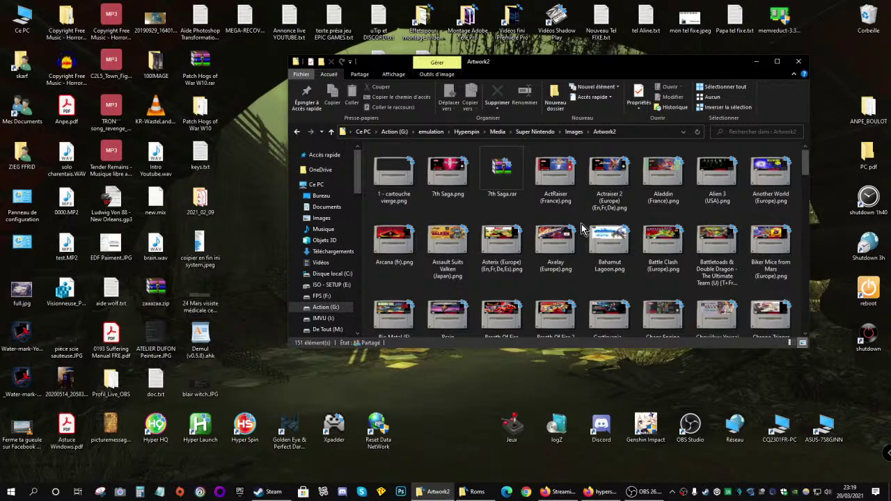
Open the 7th Saga.rar archive, view the 7th Saga.png inside it and close the archive
double_click(498, 172)
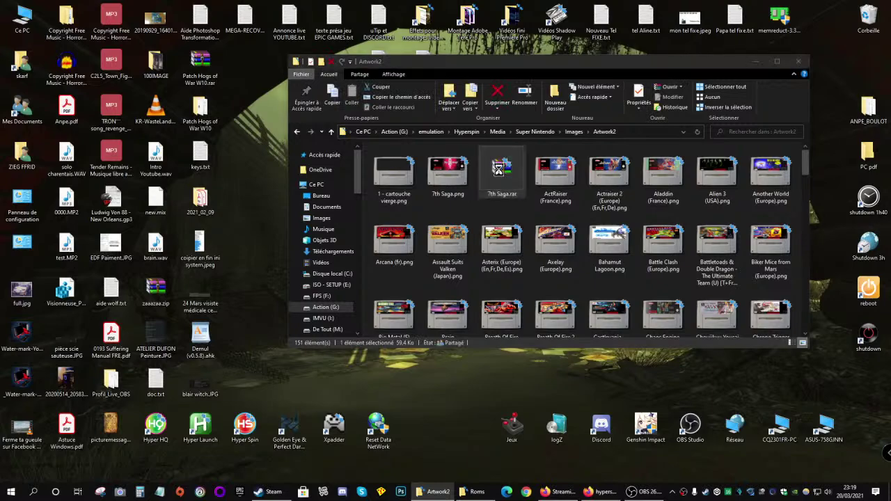
double_click(127, 215)
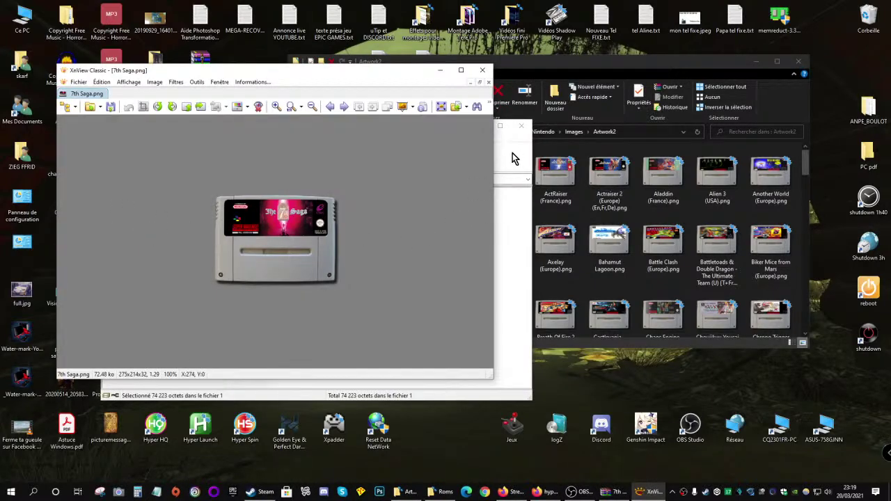
click(518, 154)
click(522, 128)
Move the image viewer aside and open 7th Saga.png from the Artwork2 folder to compare both cartridge images
drag(343, 69, 753, 84)
double_click(428, 179)
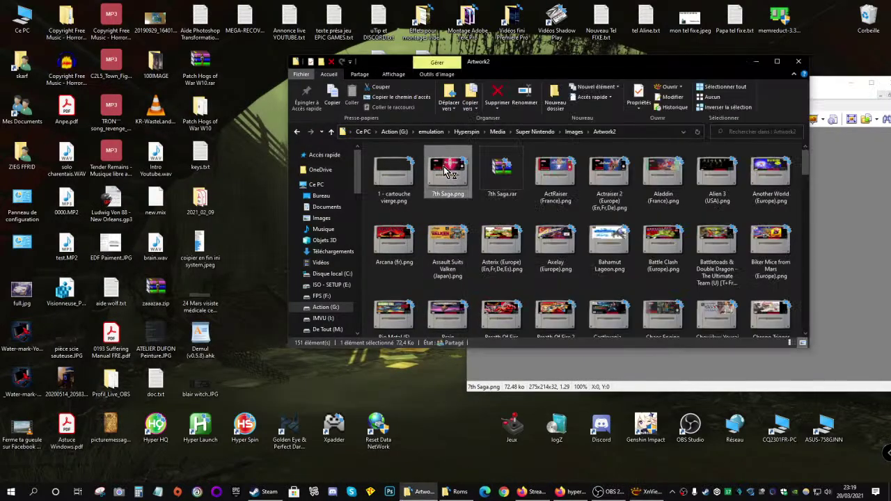
click(861, 164)
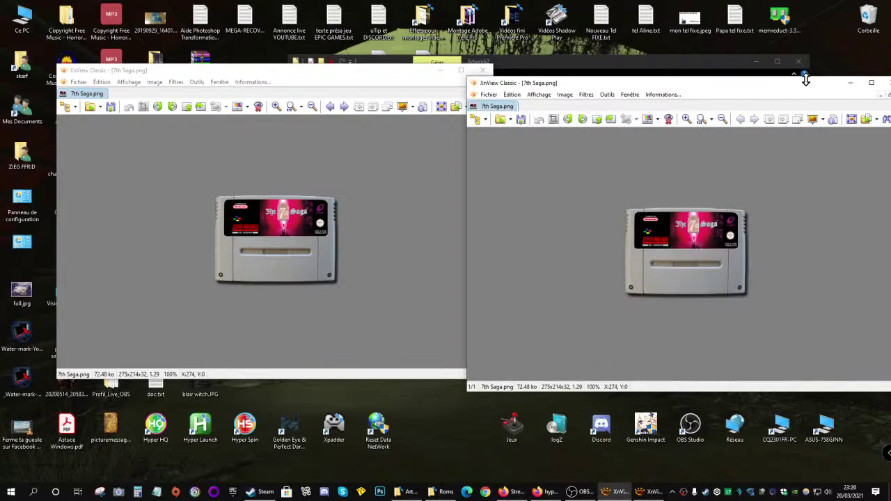
Move the second 7th Saga.png viewer window and close both cartridge image viewers
drag(793, 88, 628, 96)
click(727, 88)
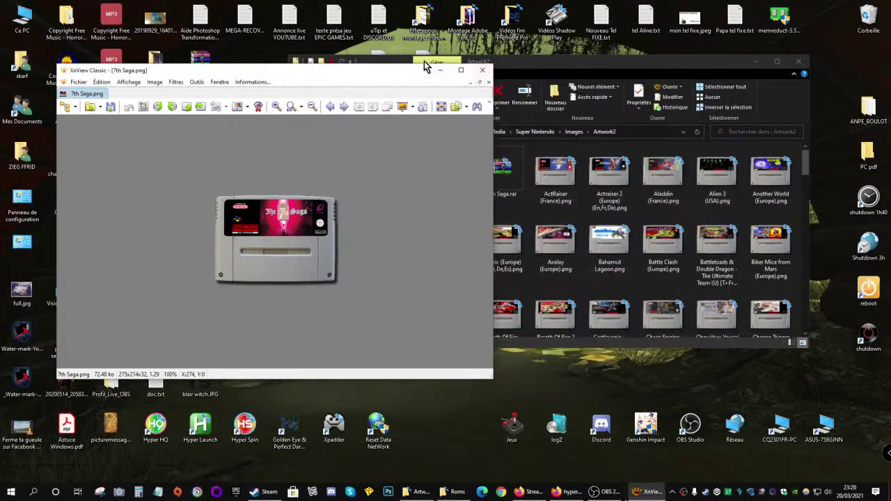
click(485, 72)
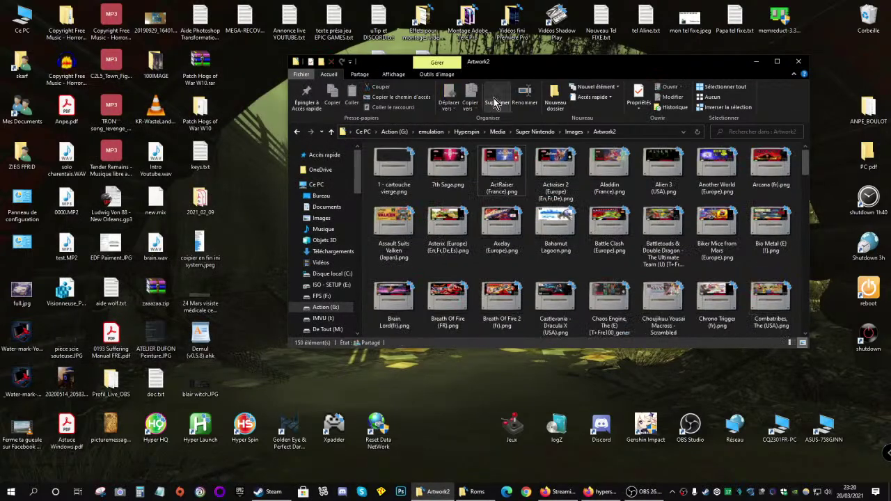
Find Prince of Persia (E) [T+Fre100%_Tbex].png in the Artwork2 folder, open it and inspect the cartridge image at higher magnification
scroll(486, 181, down, 1)
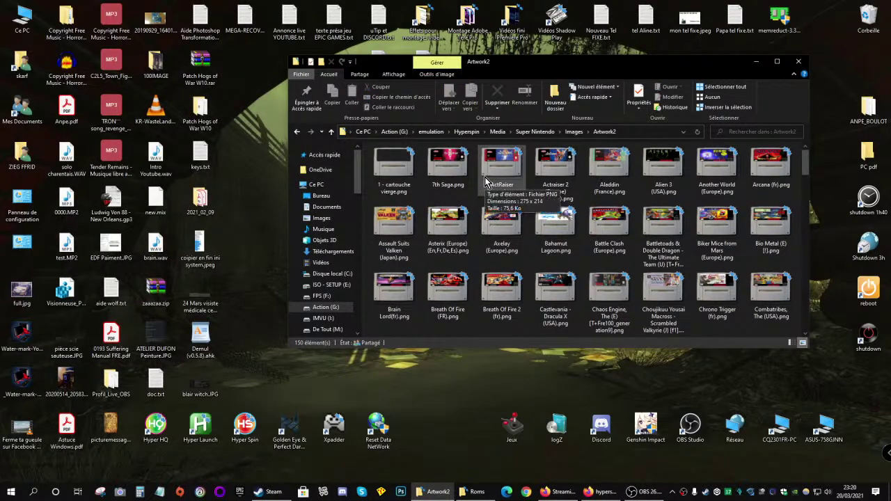
scroll(474, 232, down, 4)
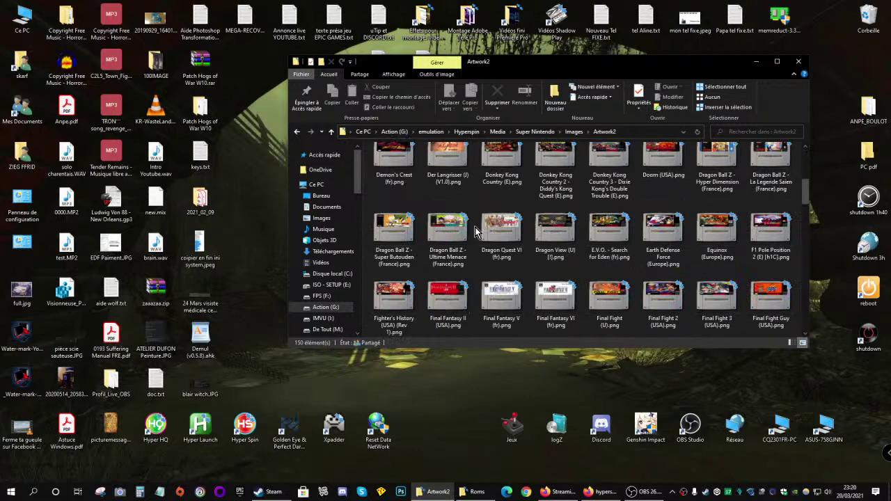
scroll(475, 232, down, 10)
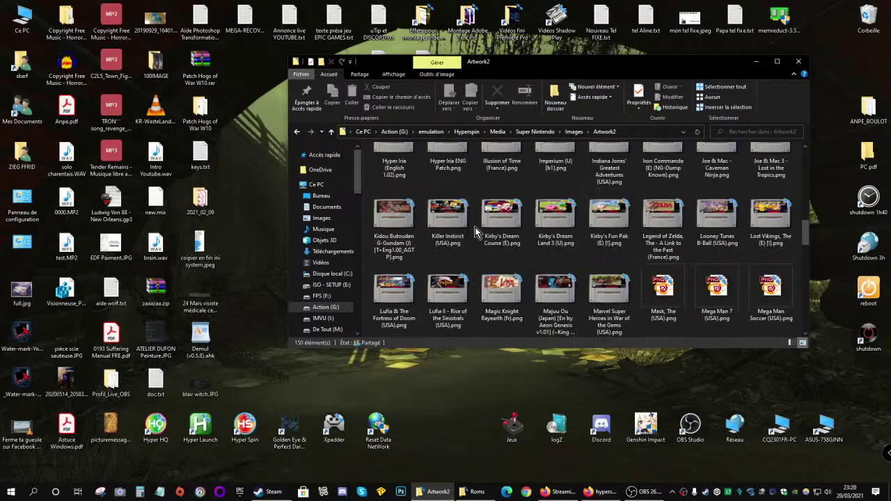
scroll(475, 232, down, 1)
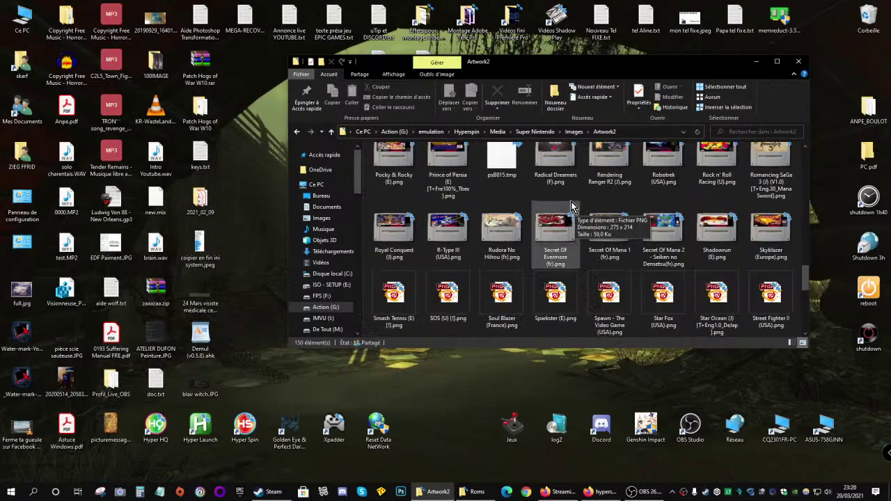
scroll(555, 200, up, 1)
double_click(448, 237)
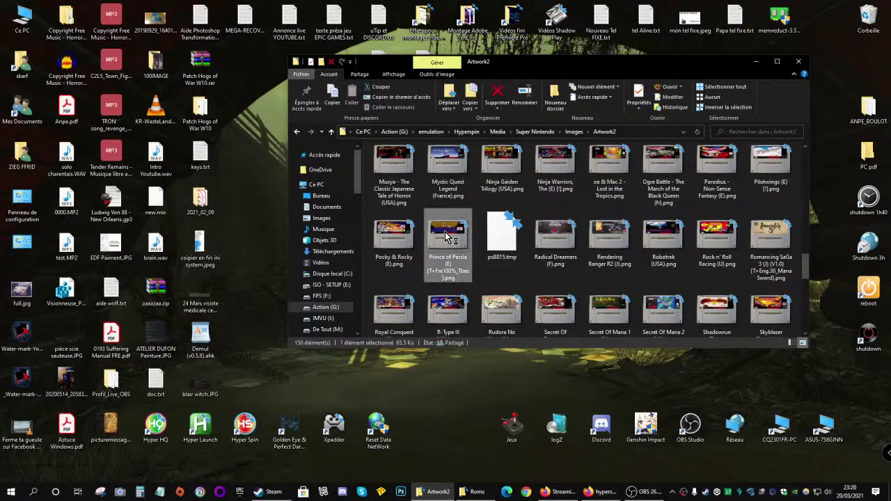
scroll(261, 237, up, 2)
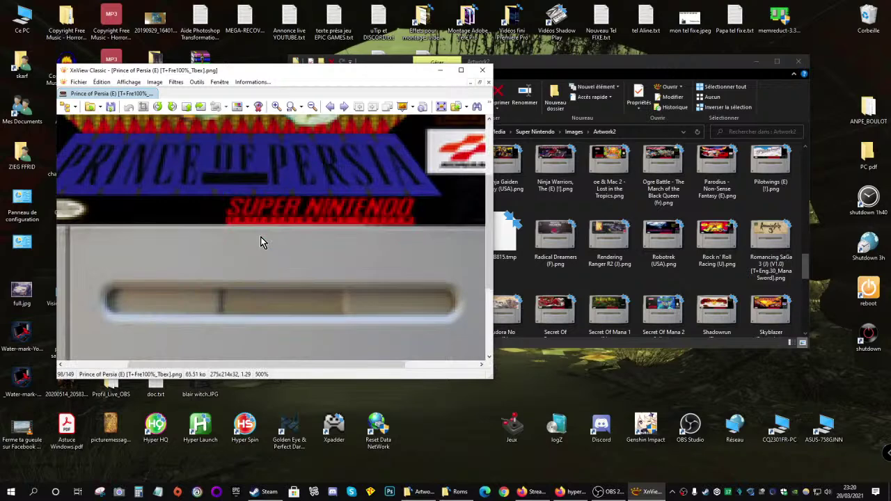
scroll(261, 237, down, 1)
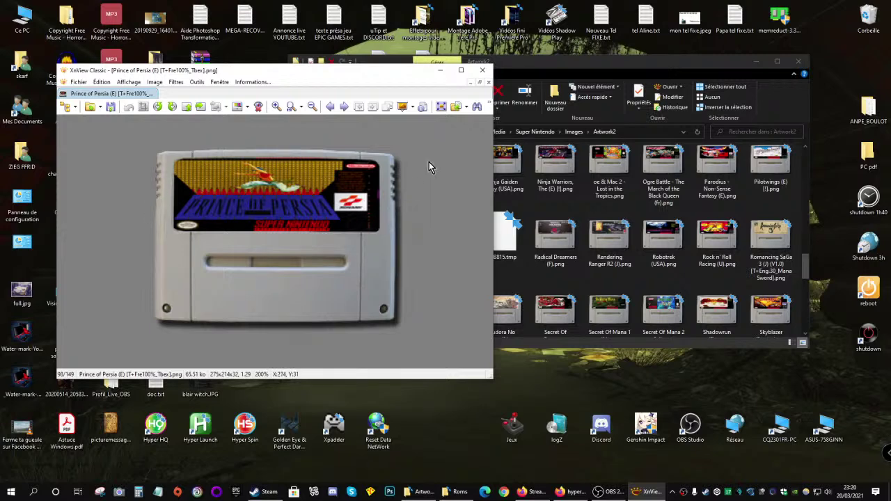
Open Radical Dreamers (F).png beside the Prince of Persia image to compare the cartridges, and close both viewers
double_click(561, 240)
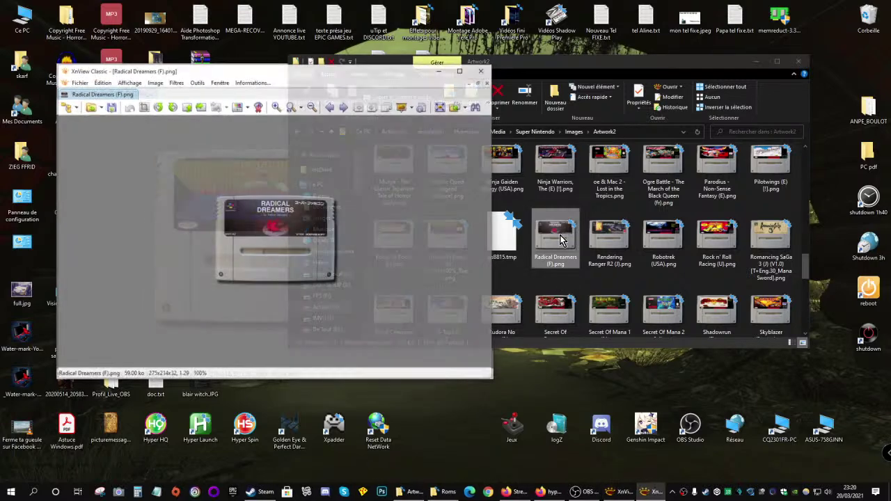
drag(323, 75, 688, 74)
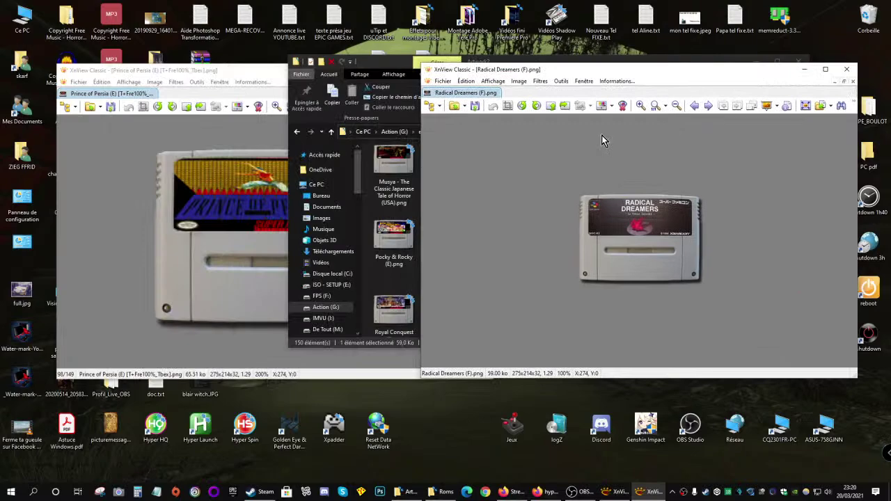
click(846, 73)
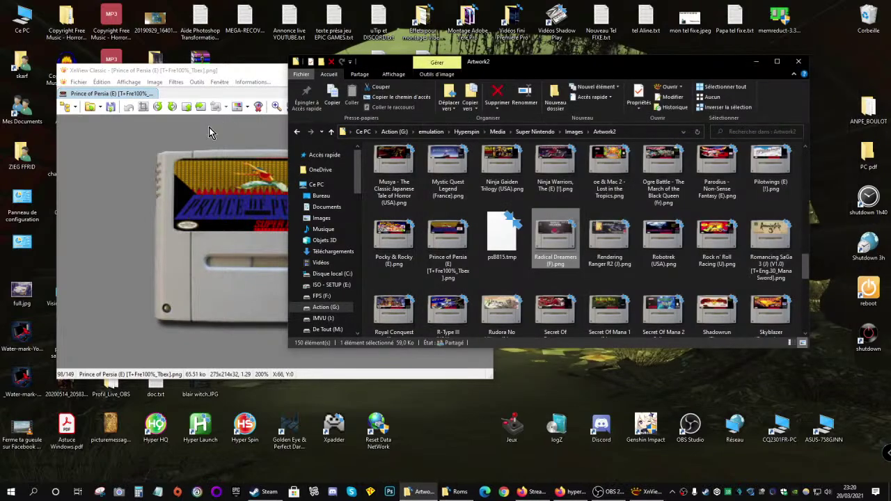
click(206, 141)
click(482, 70)
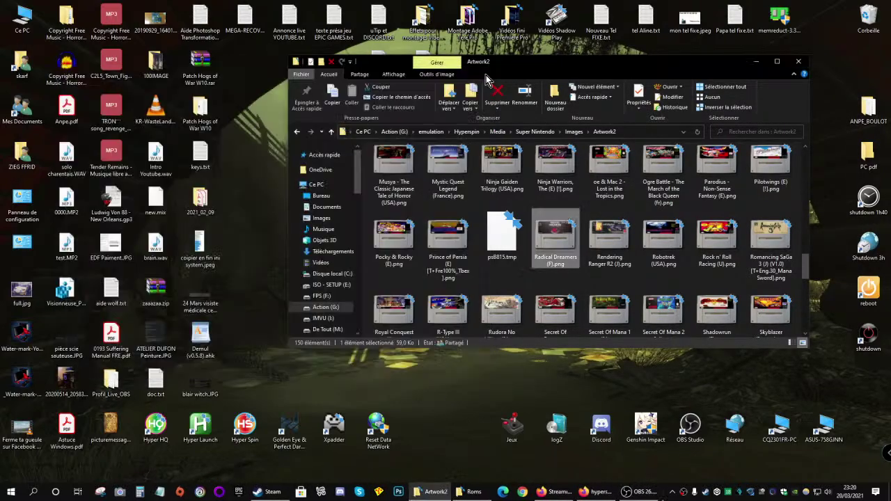
View Pocky & Rocky (E).png and Radical Dreamers (F).png side by side to compare their cartridges, and close both viewers
click(396, 255)
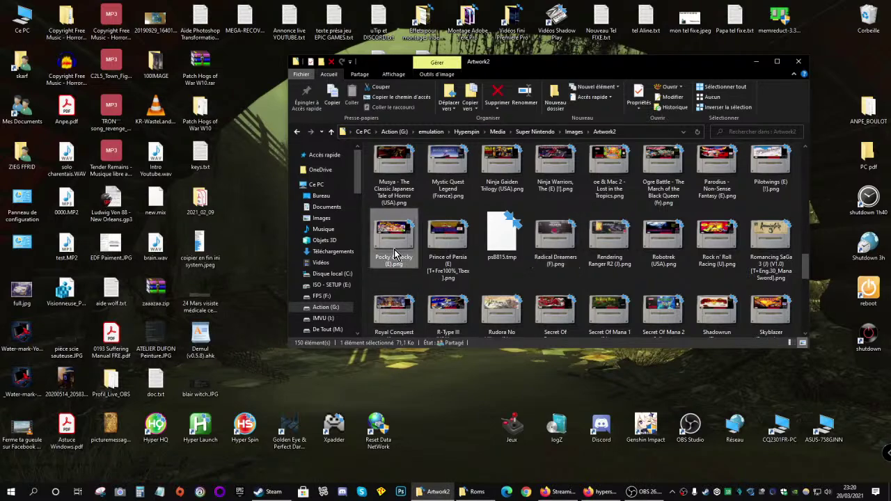
double_click(395, 255)
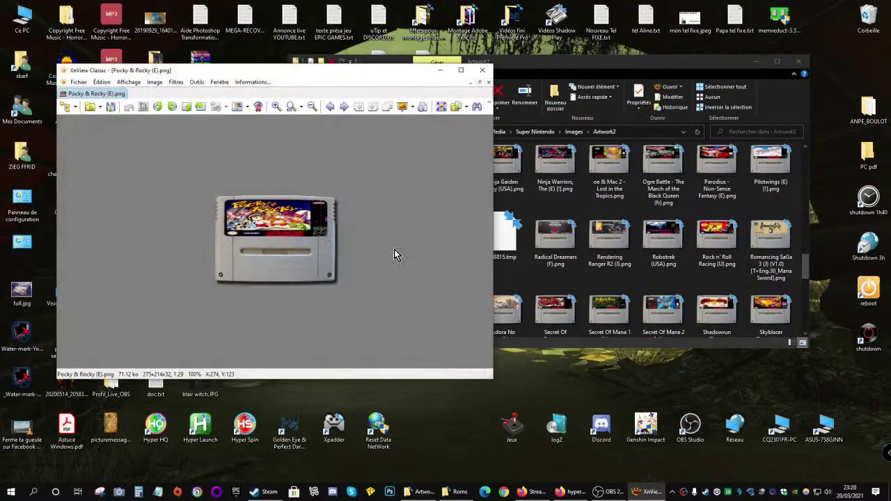
double_click(554, 237)
drag(331, 75, 648, 72)
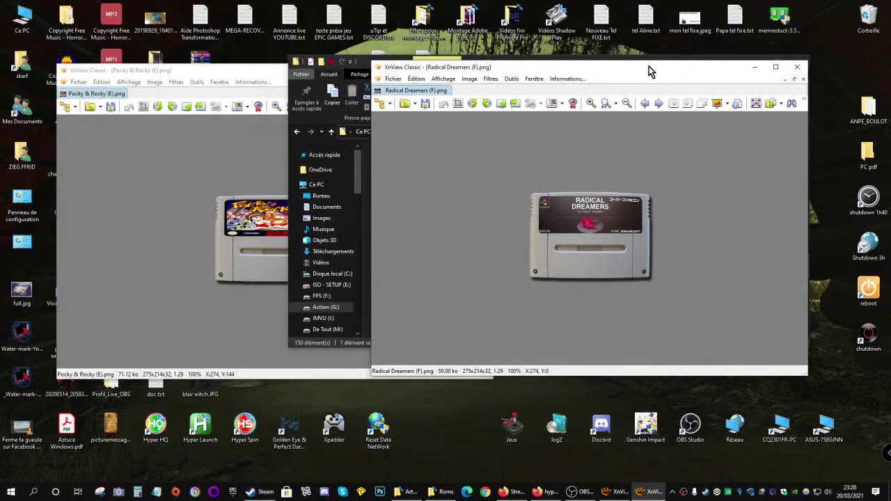
click(797, 68)
click(238, 137)
click(483, 72)
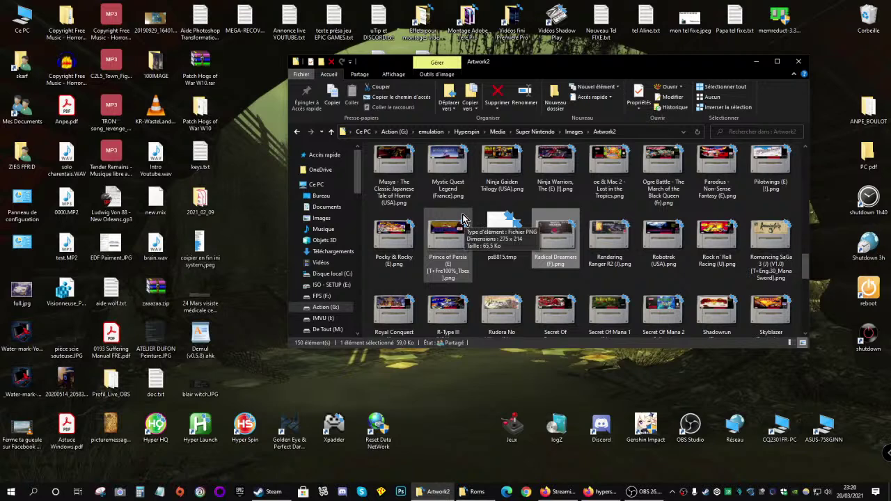
Delete the Prince of Persia cartridge image from the Artwork2 folder
click(440, 239)
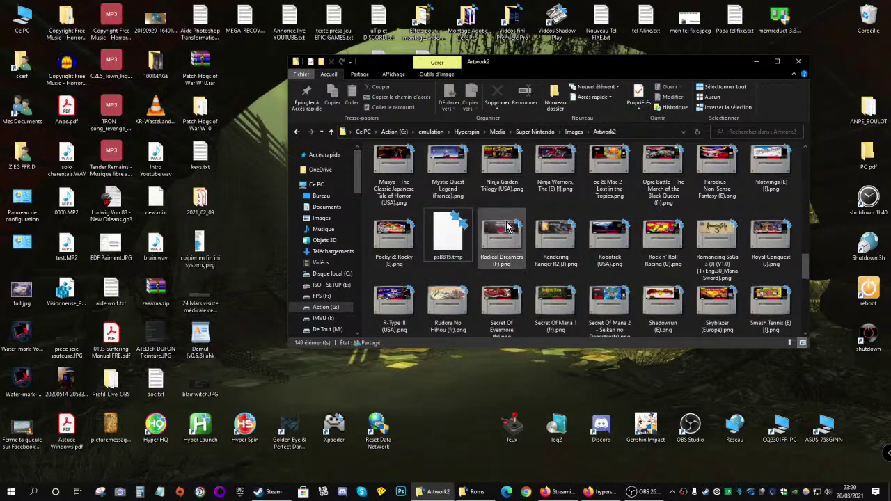
Open Super Mario Kart (USA).png from the Artwork2 folder, inspect its label up close and close the viewer
scroll(532, 209, down, 3)
double_click(389, 287)
scroll(313, 259, up, 4)
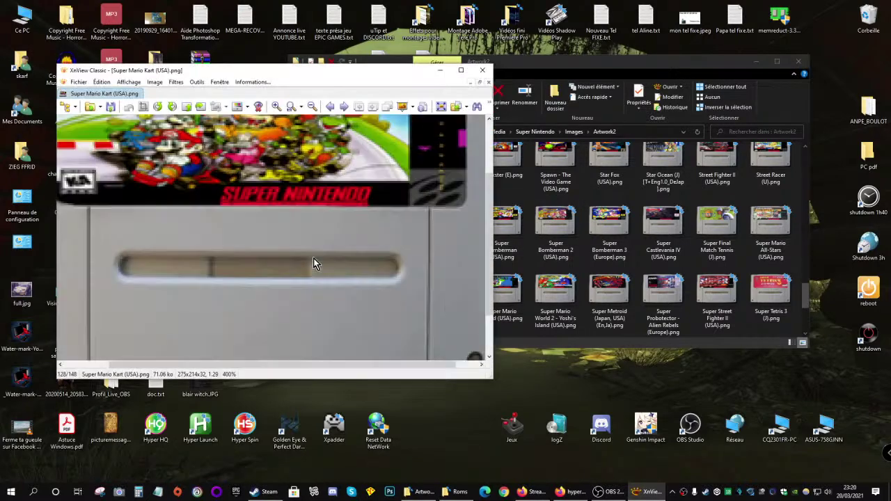
scroll(313, 259, down, 3)
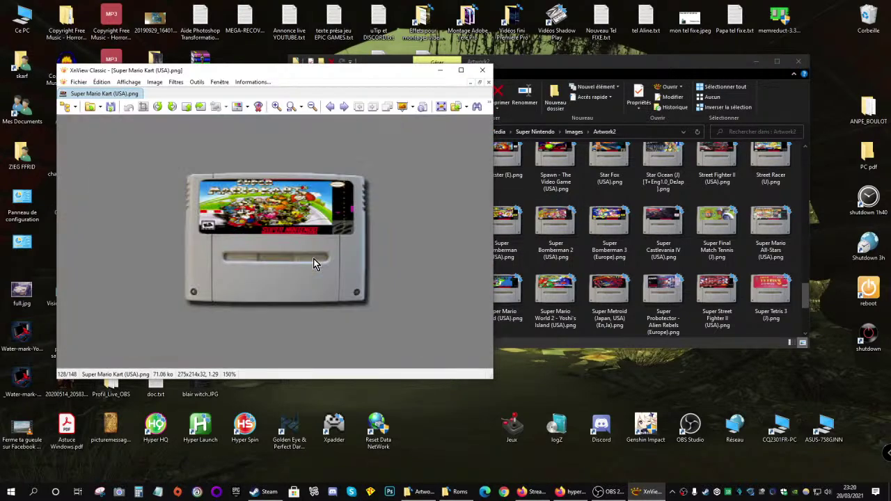
click(485, 72)
Return from Artwork2 to the Images folder, look into Artwork3 and open the Artwork4 folder
scroll(564, 209, down, 2)
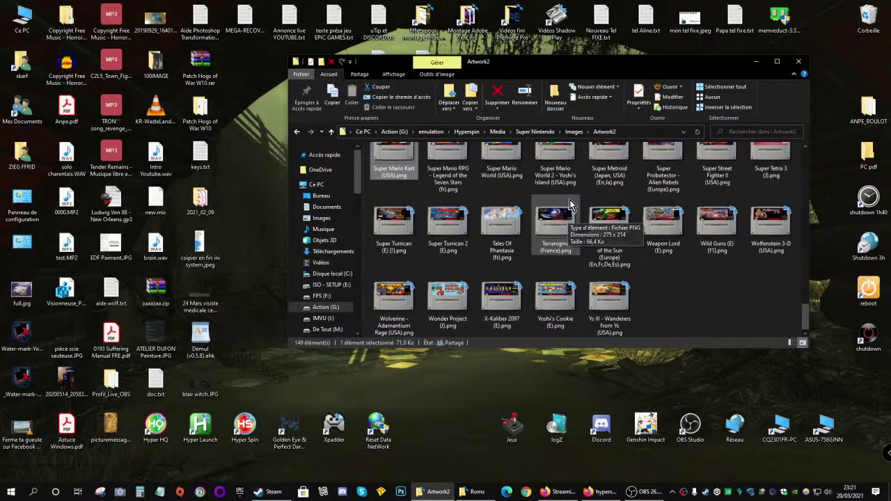
key(BackSpace)
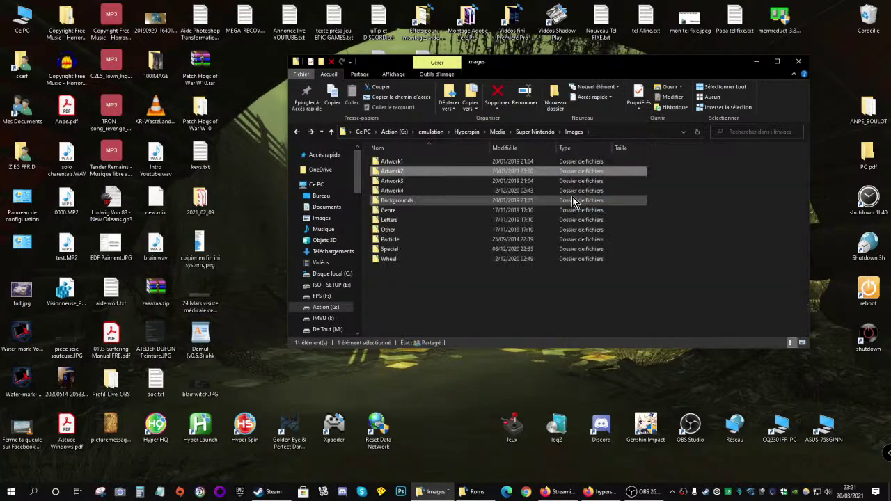
double_click(382, 181)
key(BackSpace)
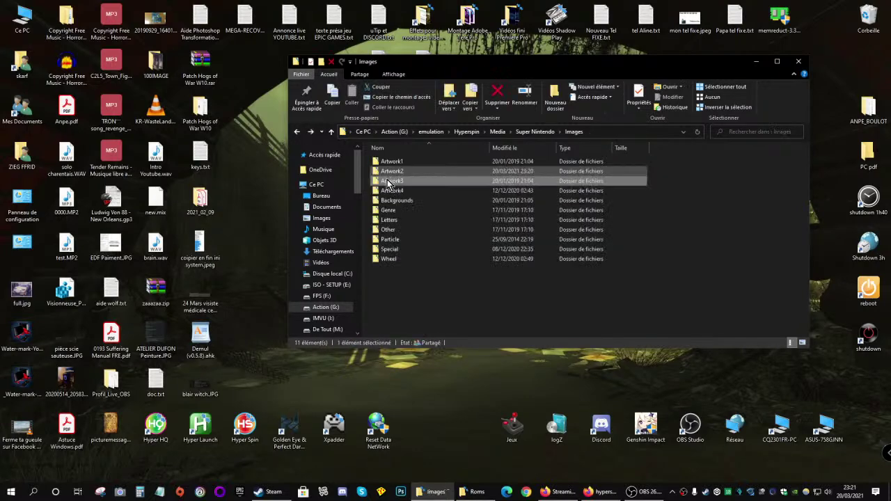
double_click(387, 194)
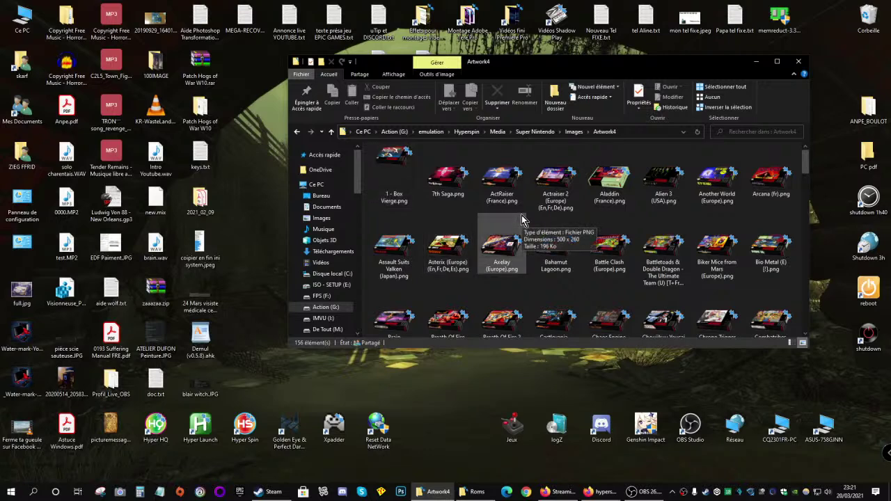
View 1 - Box Vierge.png from the Artwork4 folder, close it, and open King Of DemonsZZZZZZ.psd in Photoshop
double_click(392, 169)
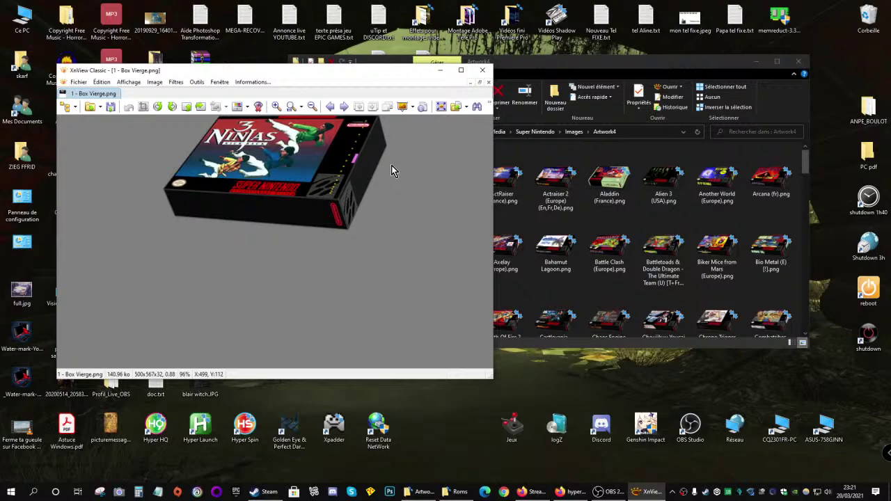
click(482, 70)
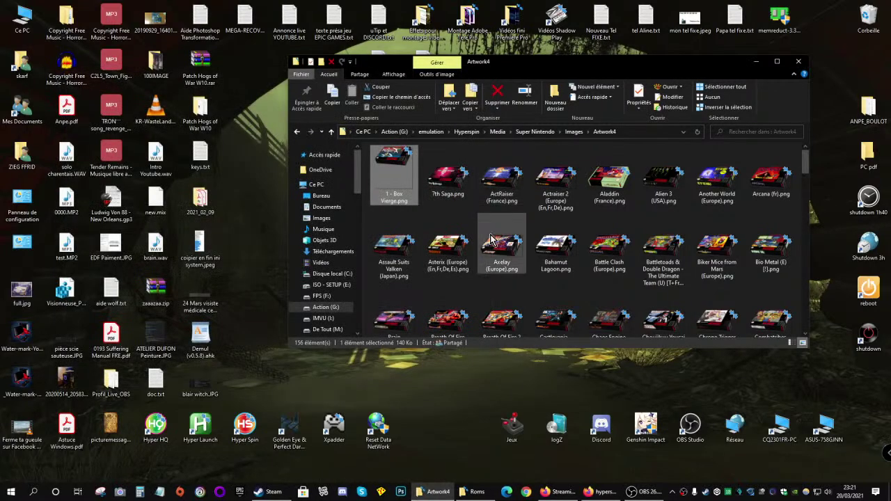
scroll(494, 240, down, 3)
scroll(496, 239, down, 5)
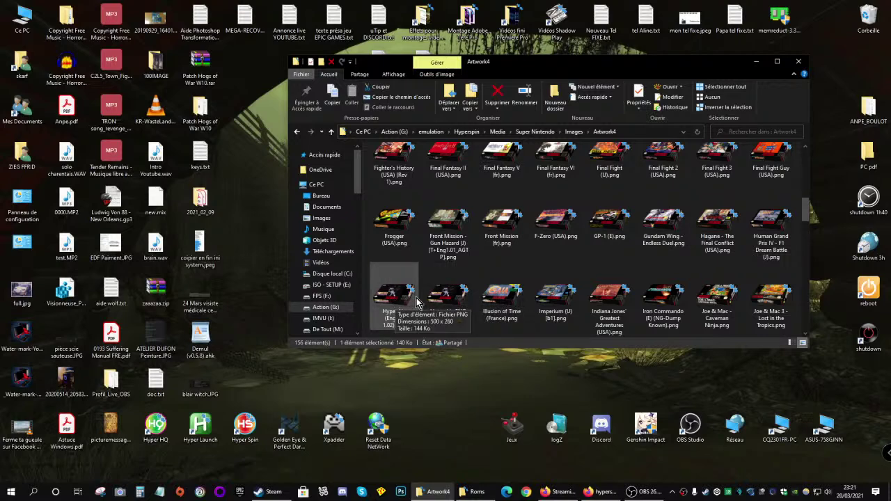
scroll(477, 182, down, 2)
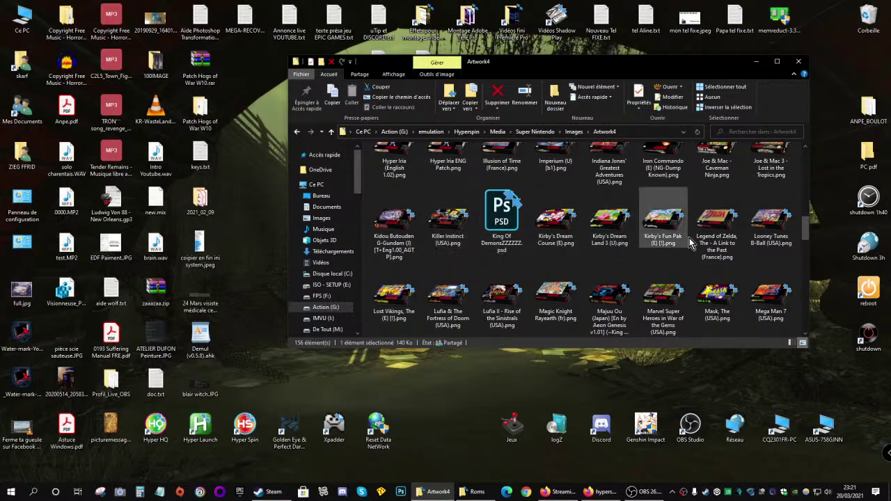
click(500, 218)
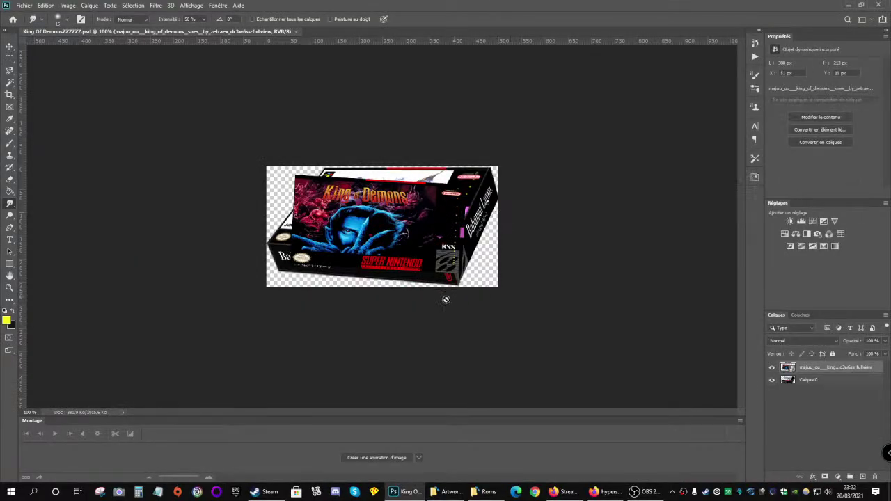
Move the King of Demons cover layer slightly upward over the box, to a Y position of about 10 px
click(9, 46)
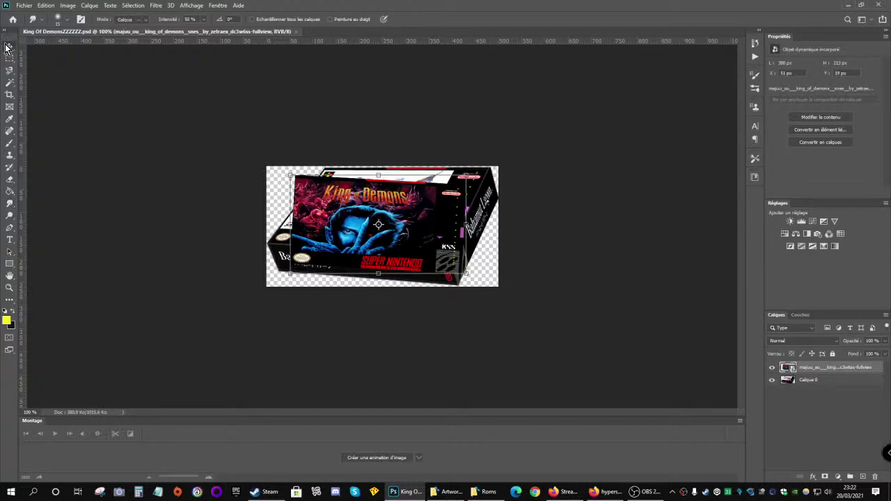
drag(318, 202, 338, 208)
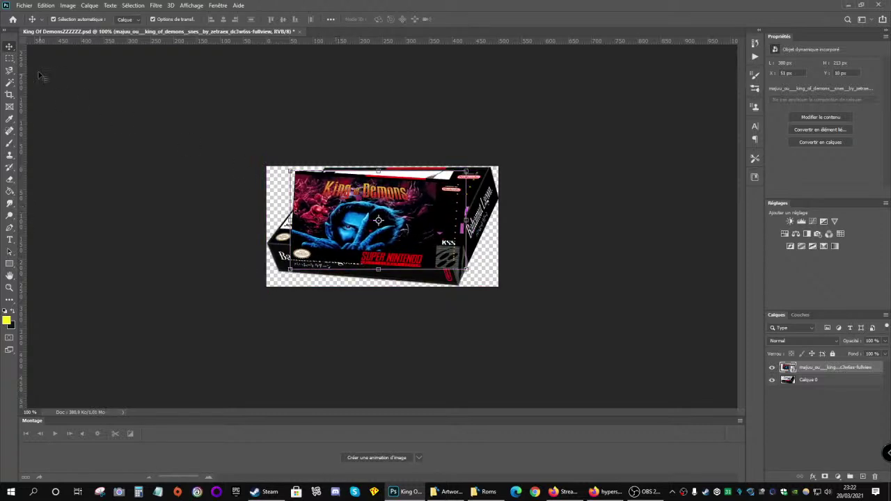
Start a Perspective Warp on the King of Demons cover layer and lay one plane whose corners match the cover's four corners
click(46, 6)
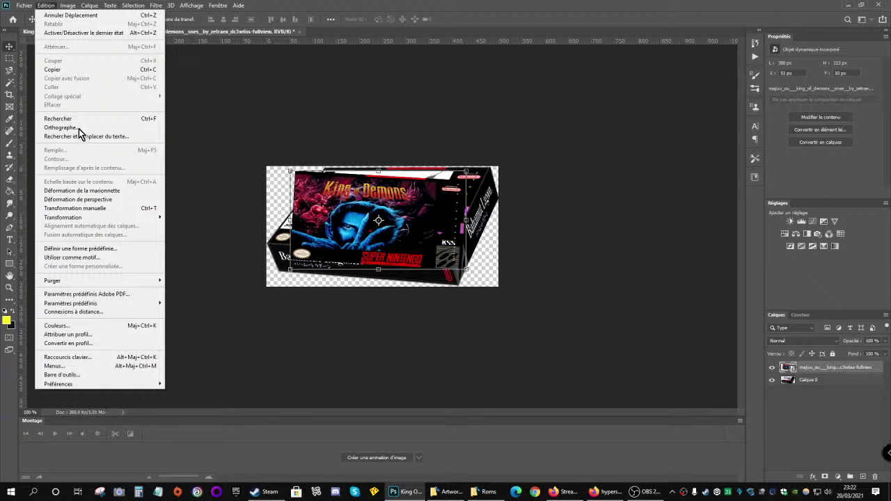
click(92, 200)
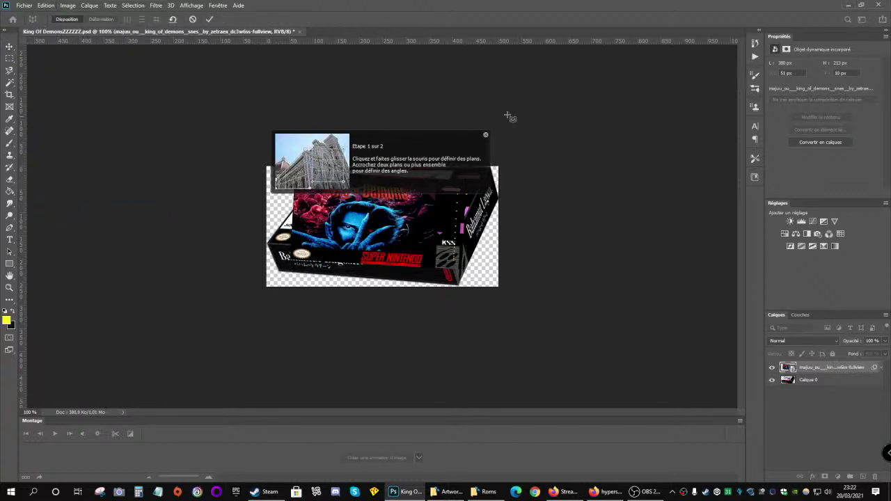
click(401, 236)
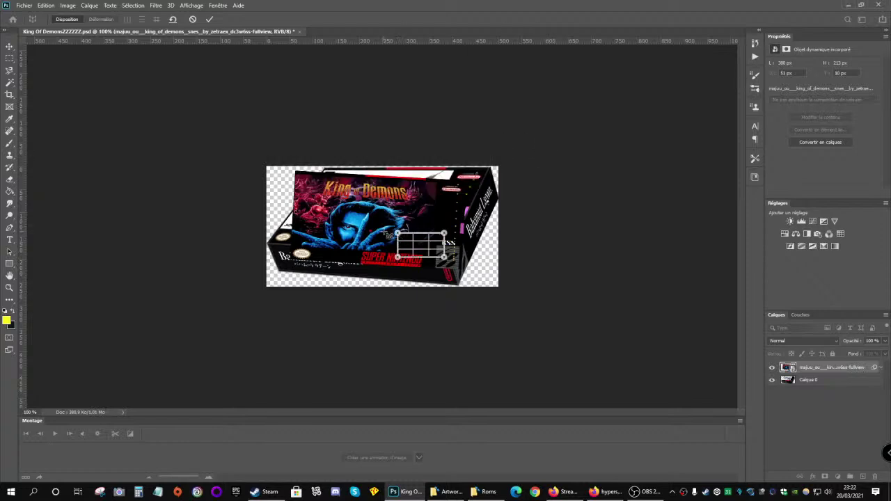
drag(401, 237, 296, 173)
drag(445, 234, 471, 180)
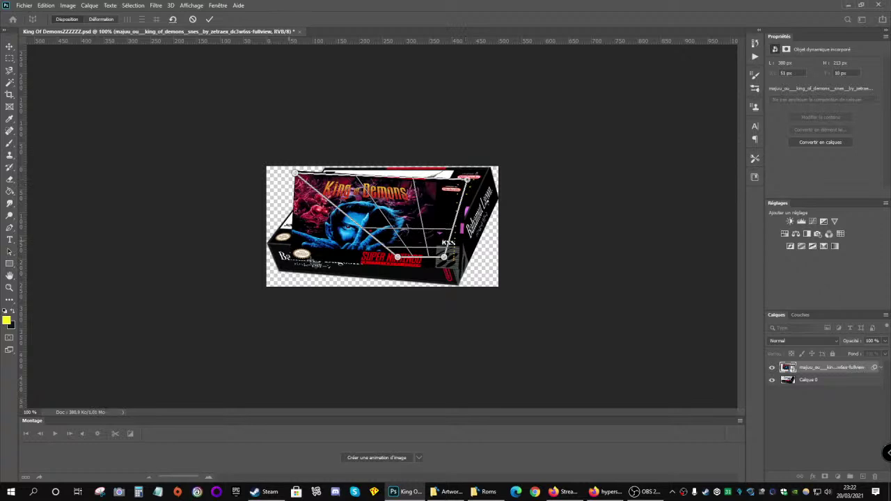
drag(398, 257, 291, 256)
drag(445, 257, 471, 273)
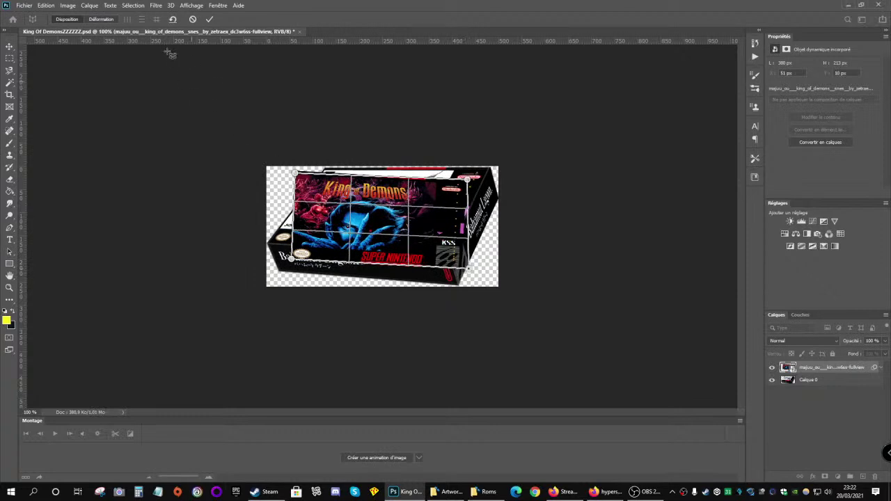
Warp the four corners of the plane onto the corners of the box's top face and apply the Perspective Warp
click(101, 19)
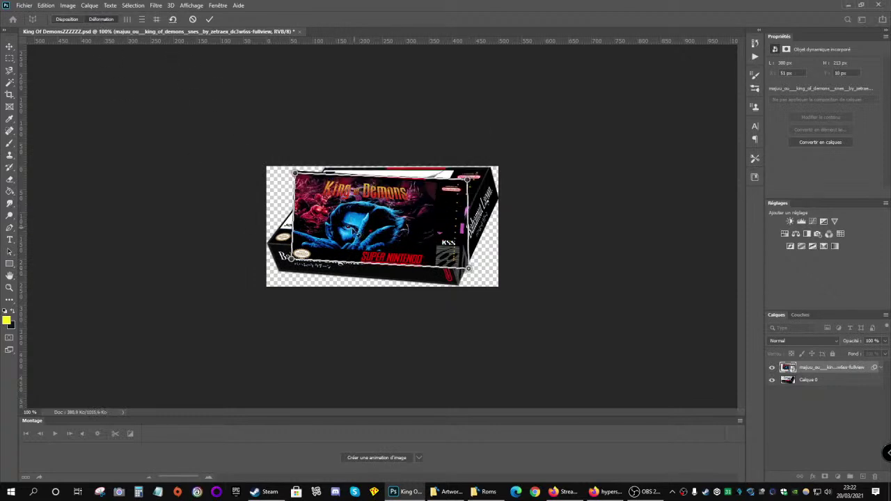
drag(296, 173, 323, 170)
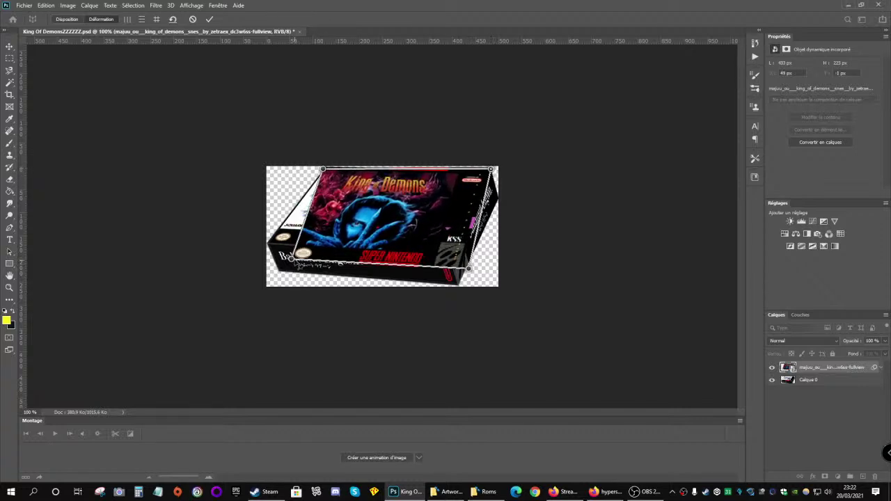
drag(291, 265, 266, 245)
drag(472, 271, 458, 256)
drag(496, 173, 496, 172)
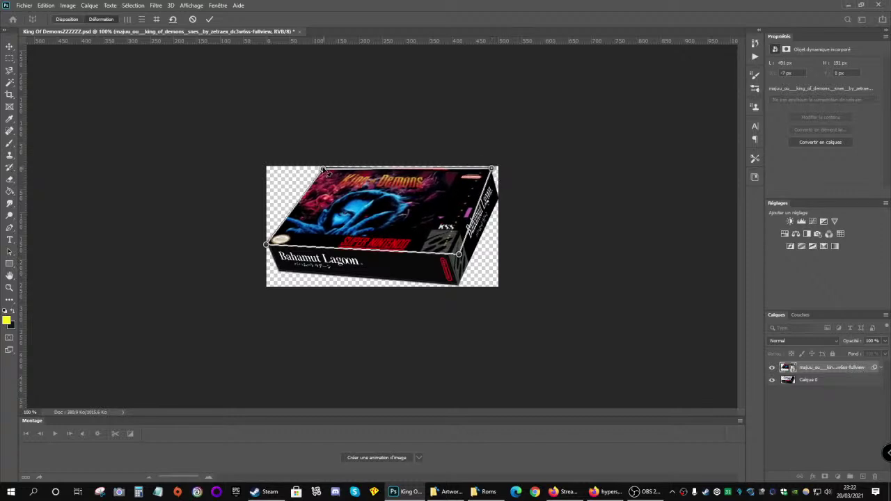
drag(324, 169, 324, 170)
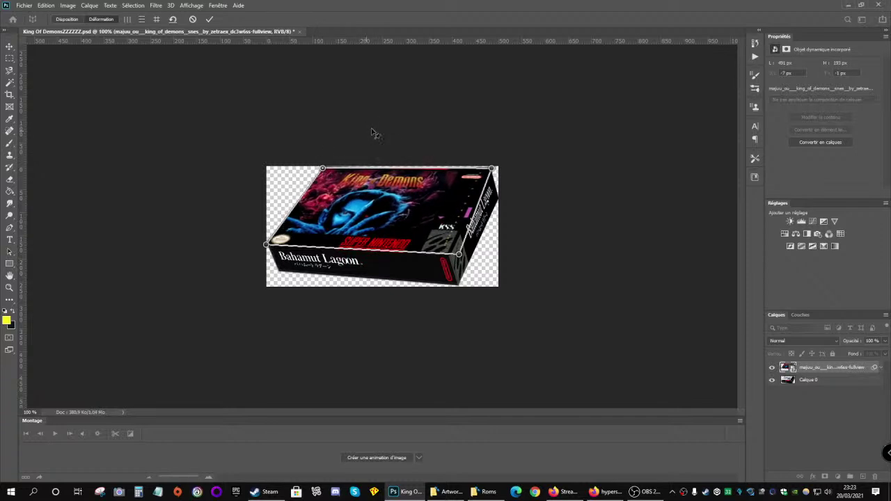
click(209, 19)
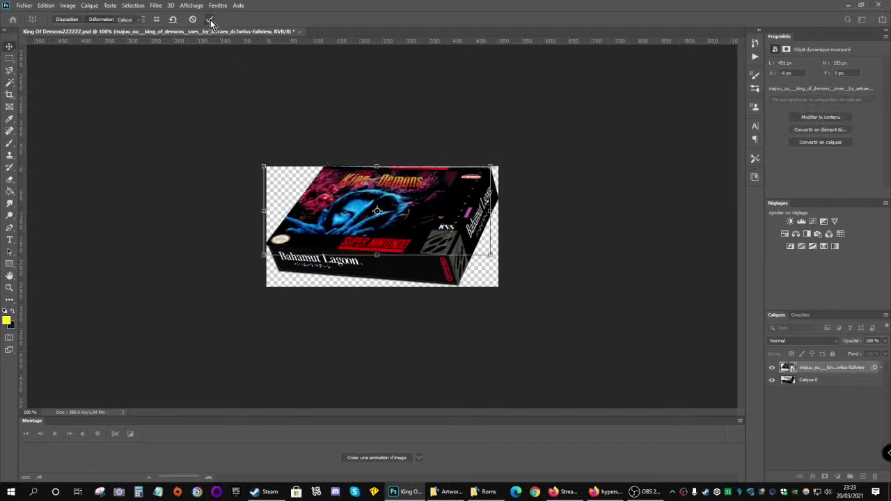
Examine the fitted King of Demons cover up close on the box and close Photoshop
scroll(416, 222, up, 5)
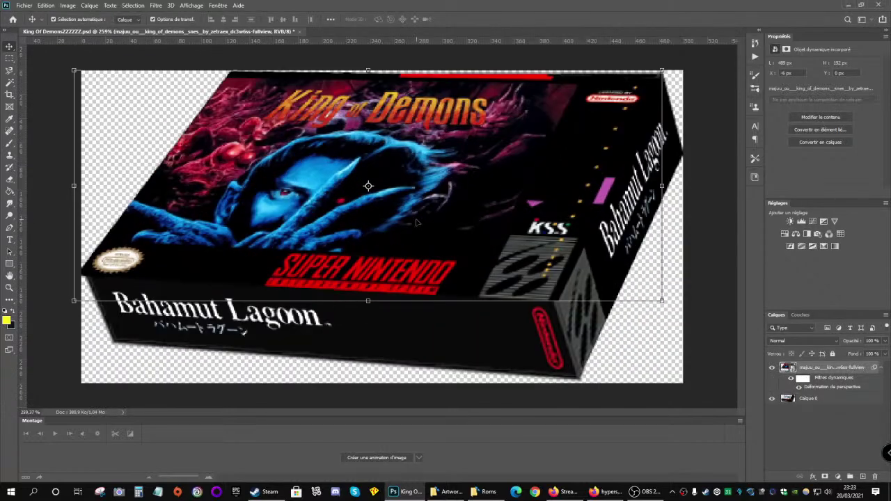
scroll(534, 243, up, 3)
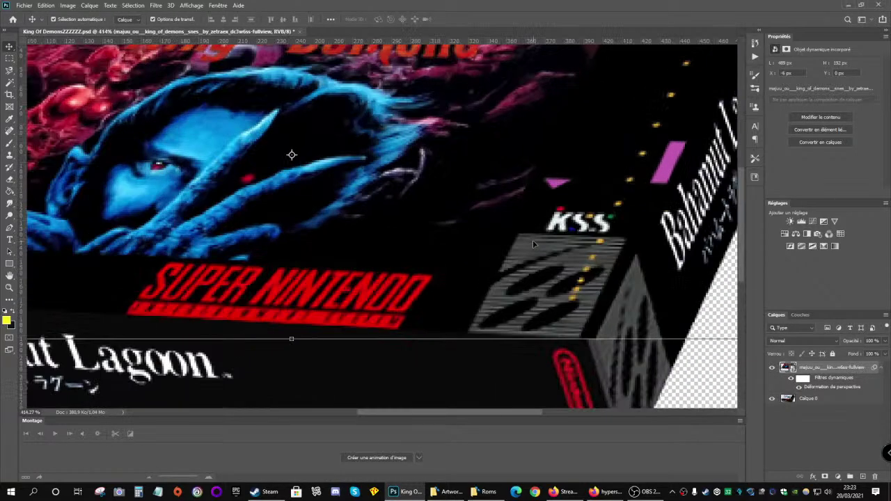
scroll(428, 216, down, 5)
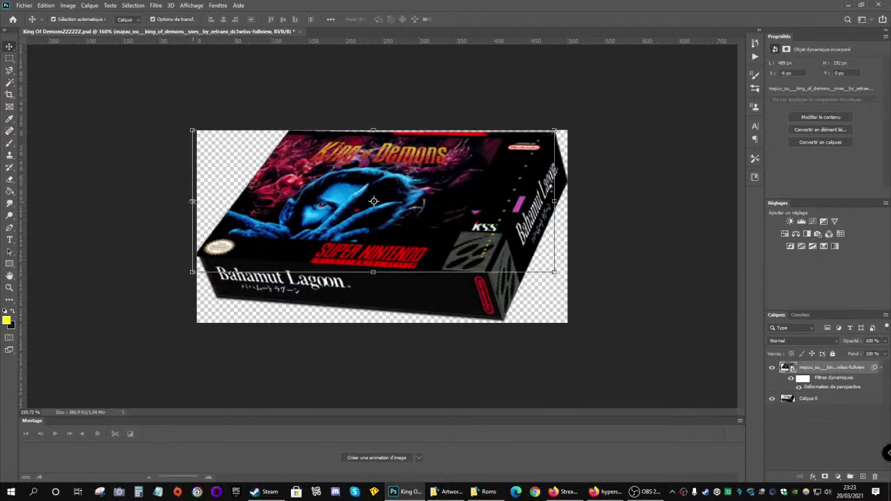
key(ctrl+t)
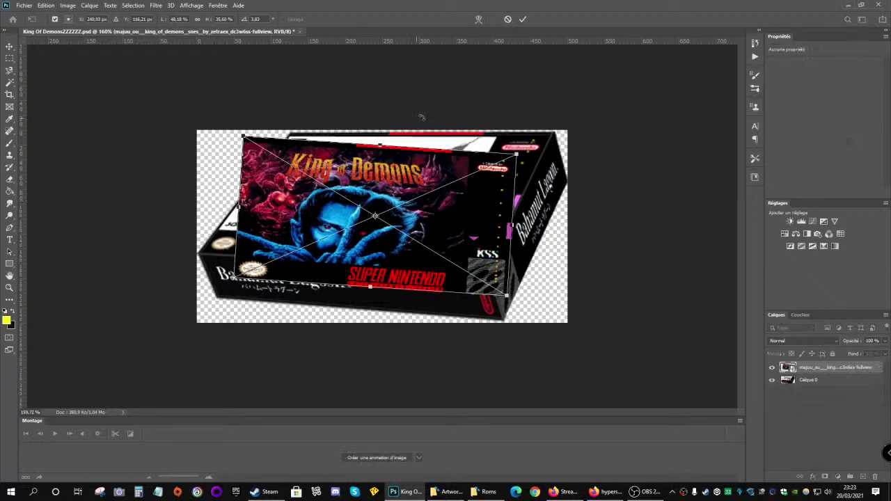
click(508, 19)
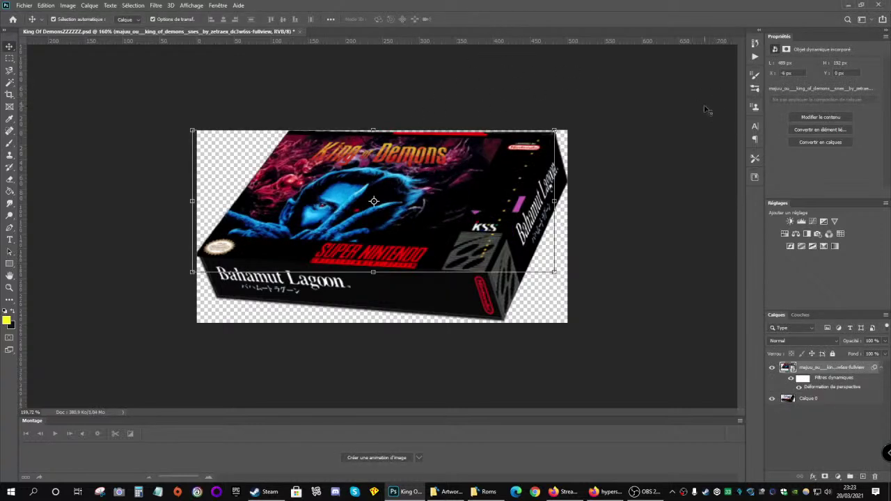
click(879, 4)
click(449, 185)
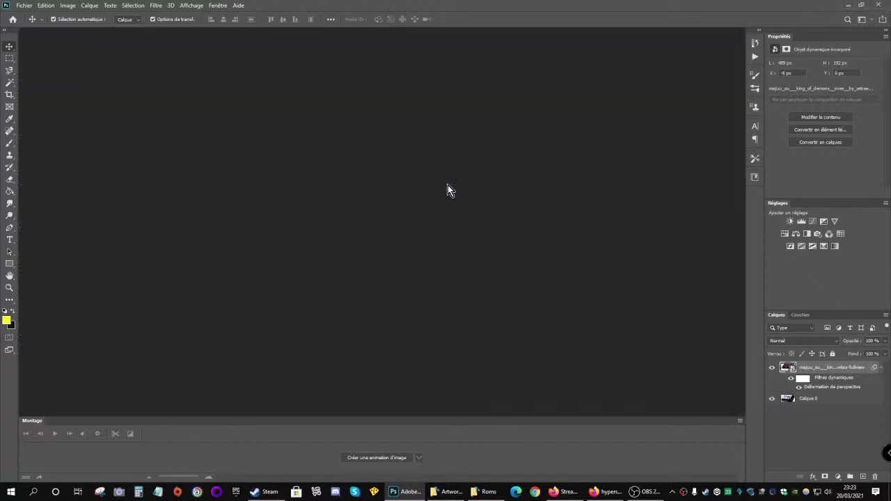
Delete the temporary .tmp files from the Artwork4 folder and look through the remaining box images
scroll(457, 219, down, 2)
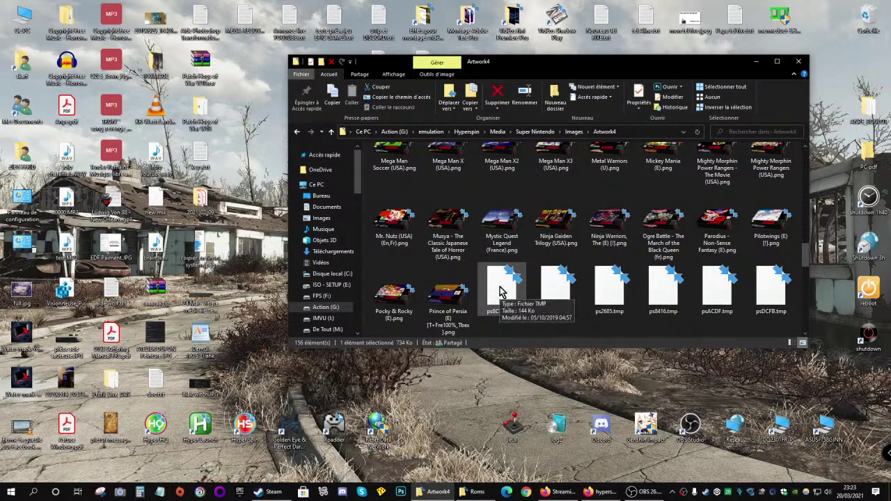
drag(776, 325, 511, 287)
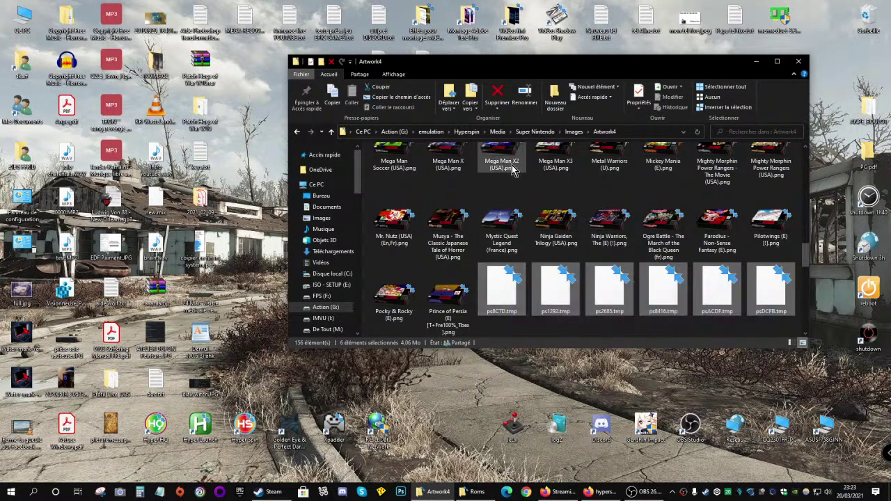
click(502, 101)
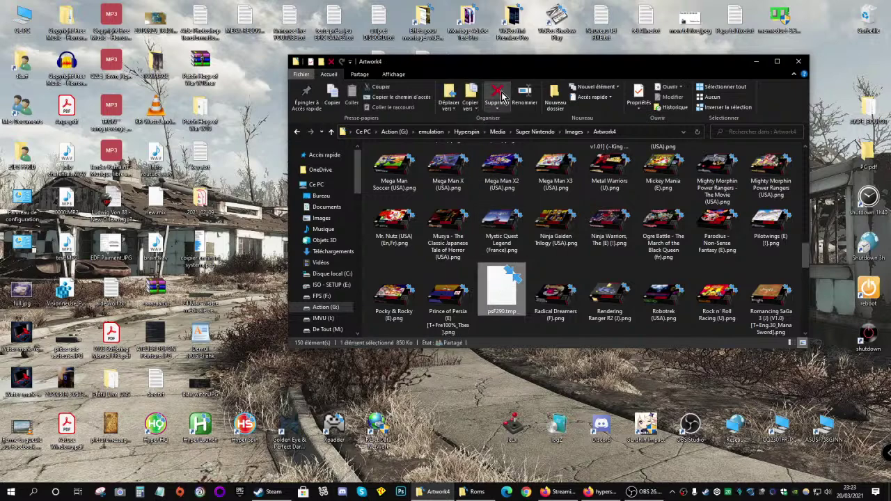
scroll(502, 199, down, 10)
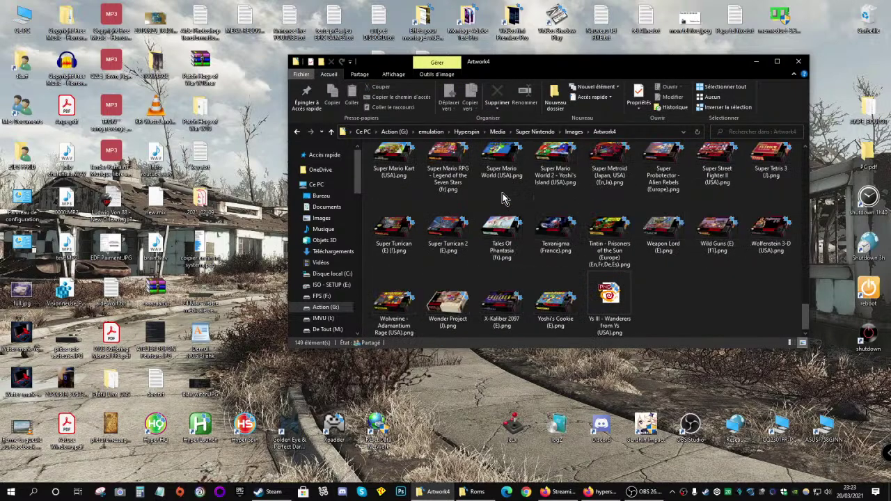
scroll(701, 310, up, 15)
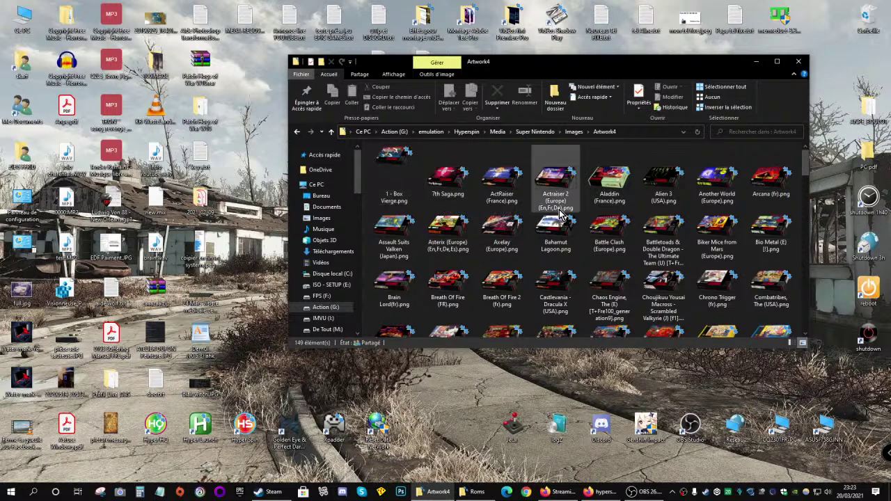
Return to the Images folder and look into its Backgrounds folder
key(BackSpace)
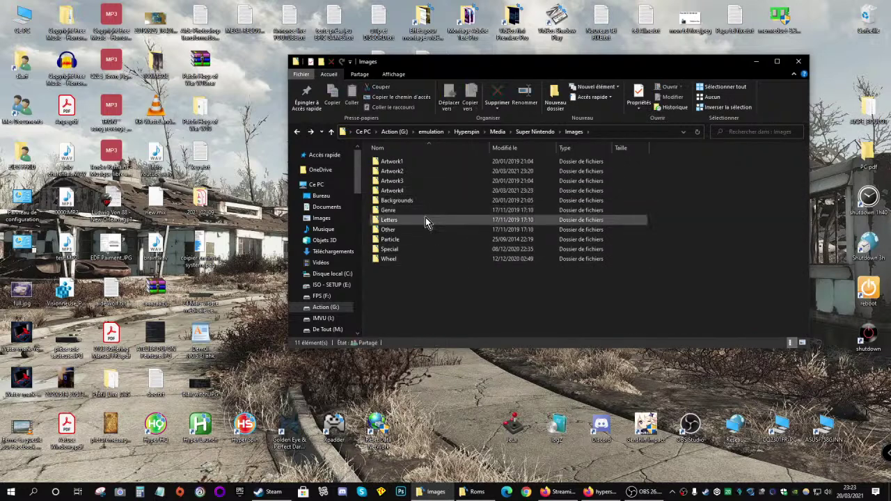
double_click(390, 202)
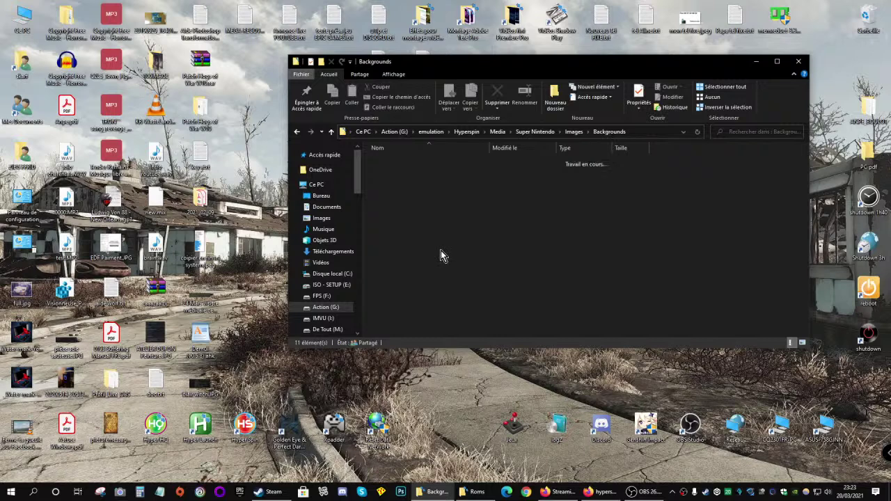
key(BackSpace)
Look into the Genre folder and its Backgrounds and Wheel subfolders, and return to the Images folder
double_click(393, 211)
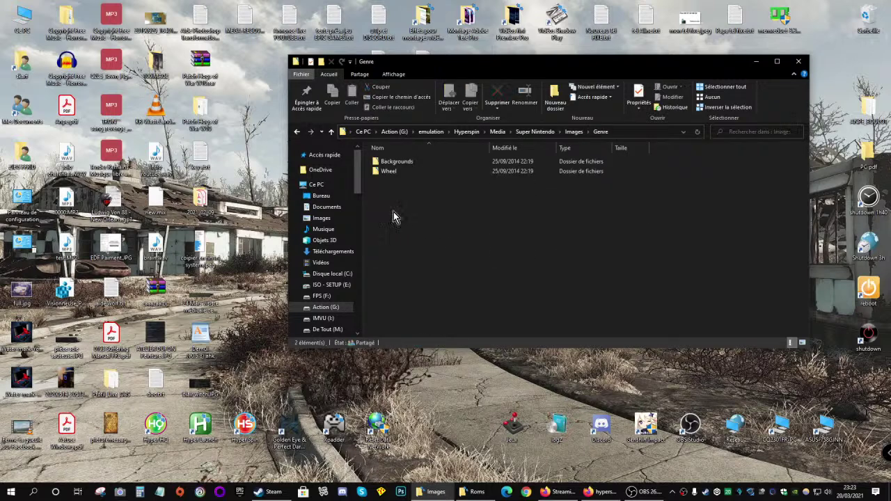
double_click(397, 163)
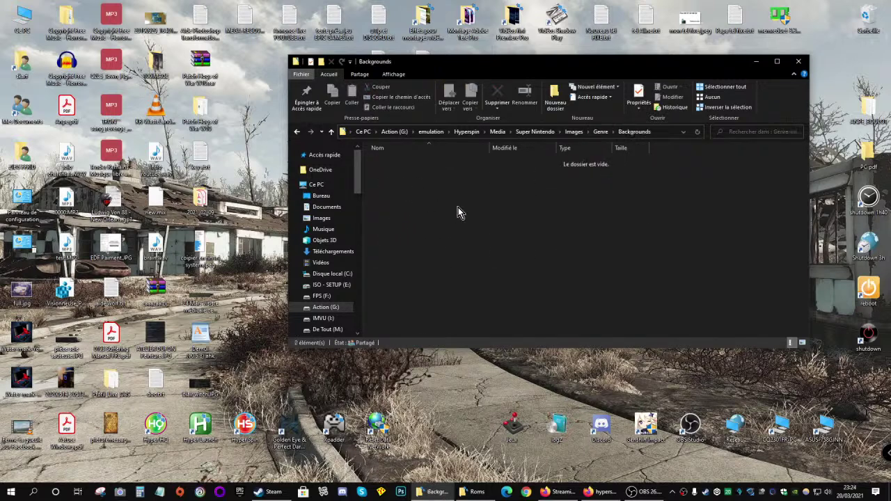
key(BackSpace)
click(388, 174)
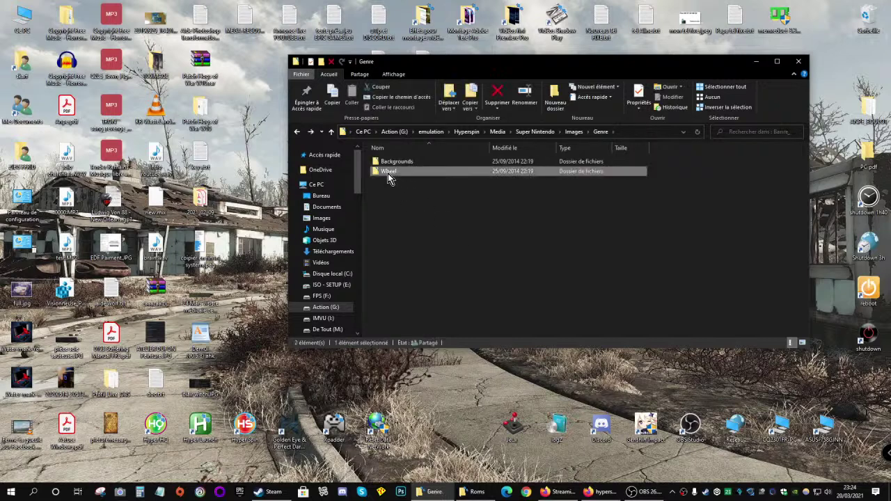
double_click(387, 172)
key(BackSpace)
key(BackSpace)
Look through the letter images in the Letters folder and open the Other folder containing Pointer.png
click(388, 223)
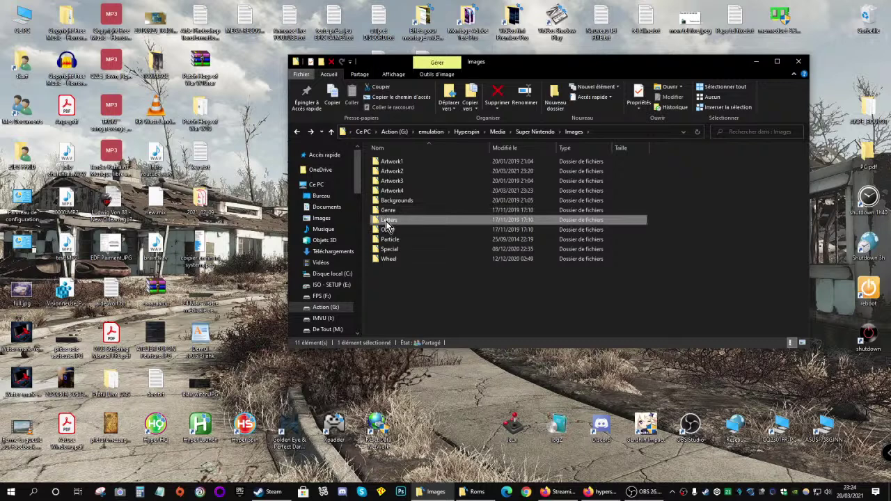
double_click(388, 224)
scroll(498, 237, down, 2)
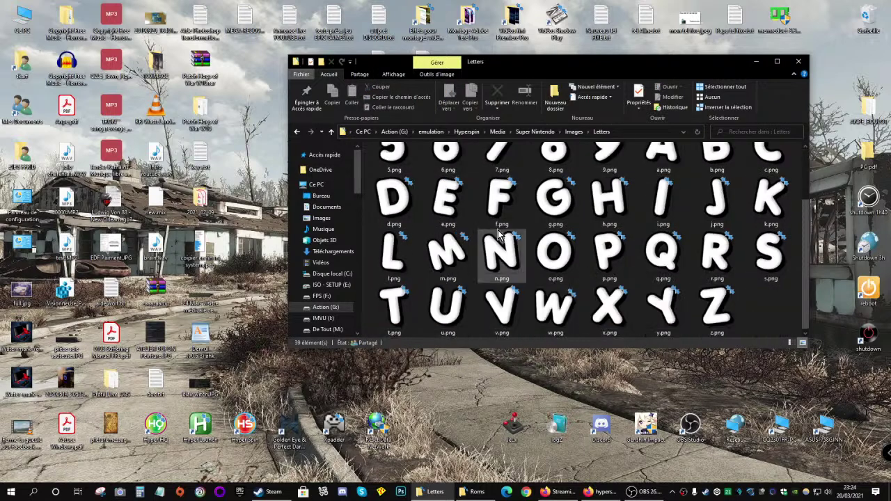
key(BackSpace)
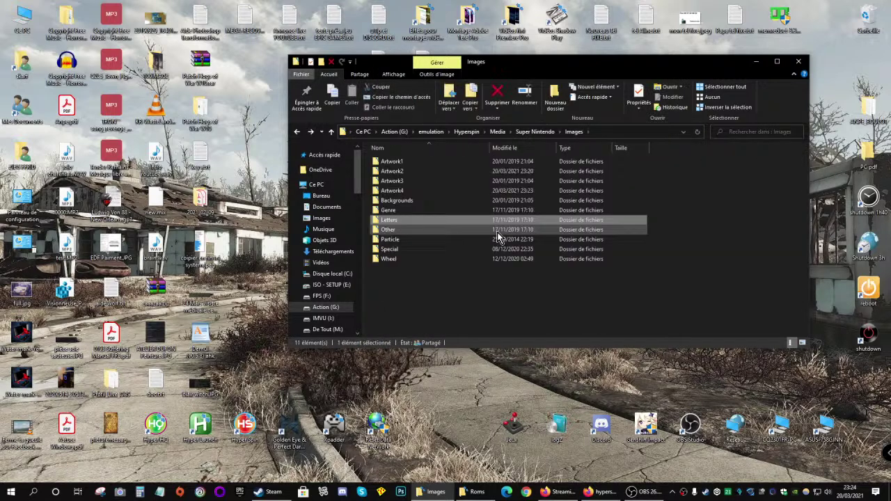
double_click(388, 229)
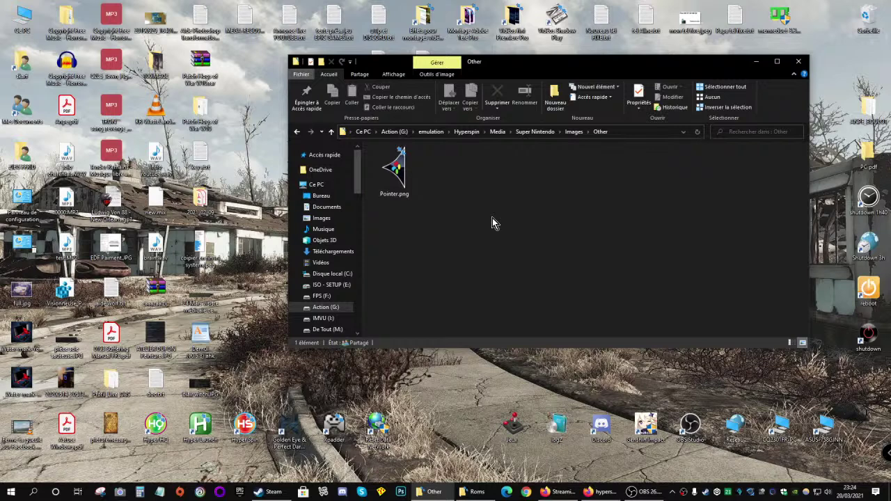
Try to launch HyperSpin from the desktop and check the running processes in Task Manager
click(242, 428)
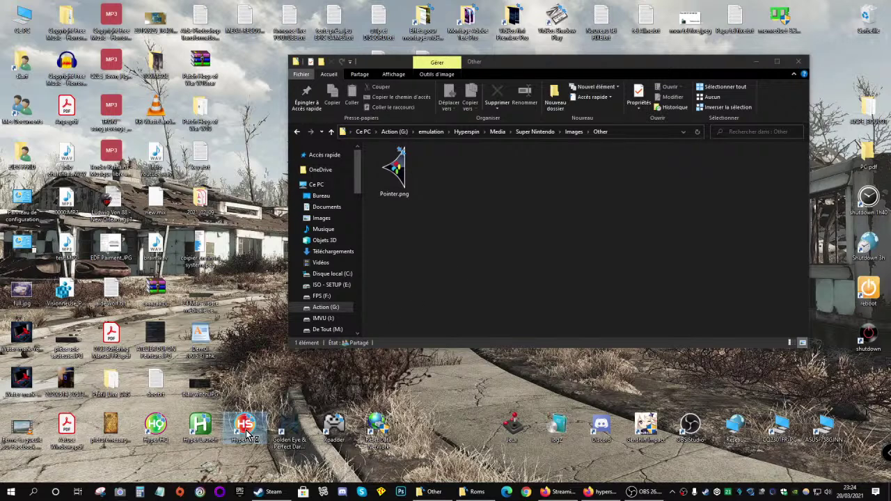
right_click(676, 491)
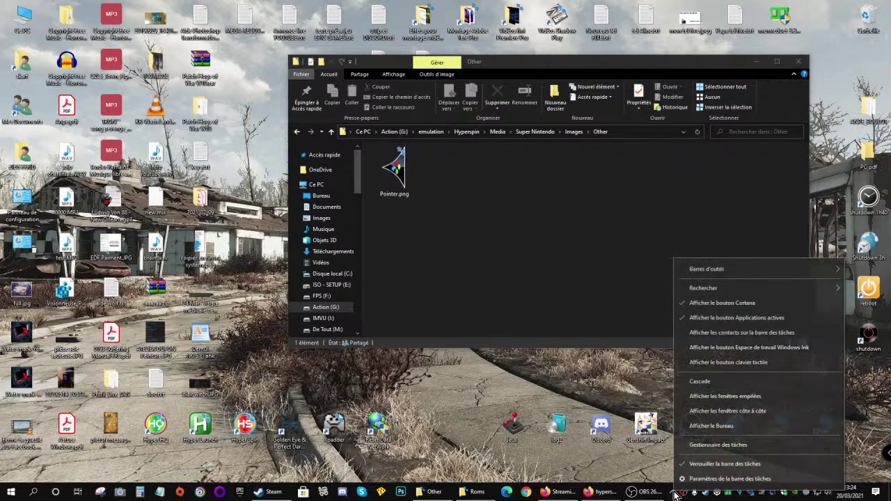
click(722, 446)
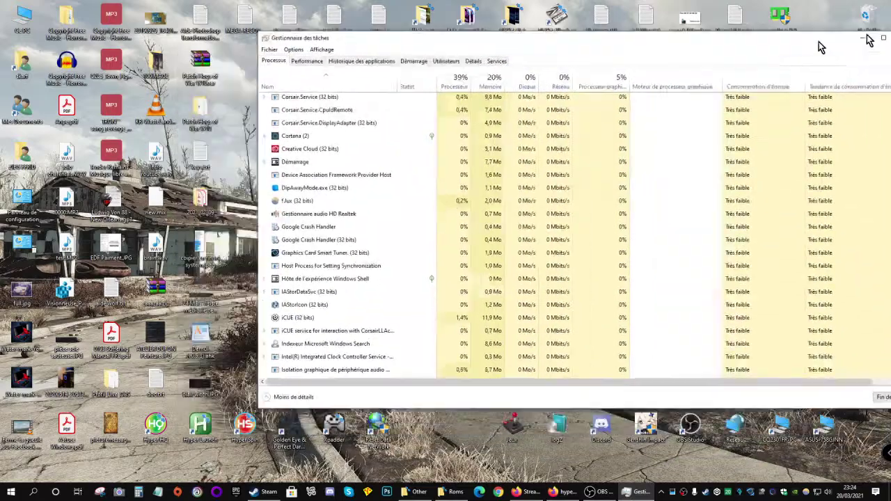
key(super+Right)
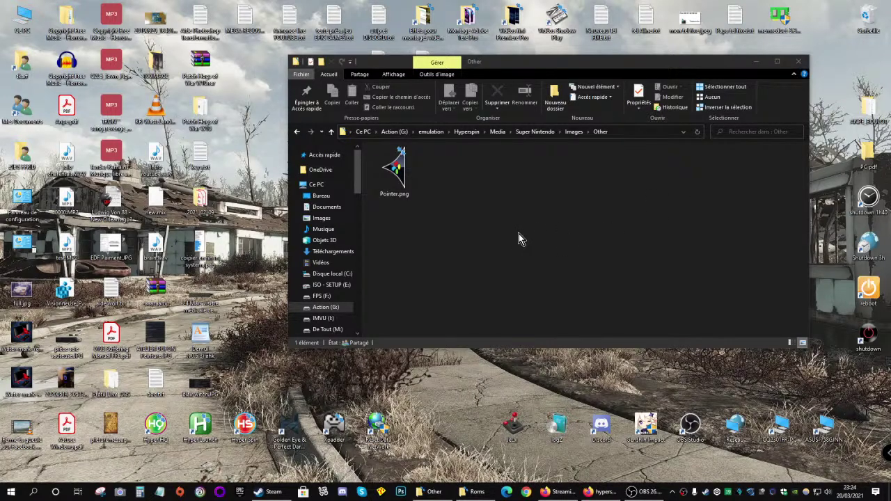
Launch HyperSpin from the desktop and bring up its Super Nintendo system theme
click(243, 425)
key(Return)
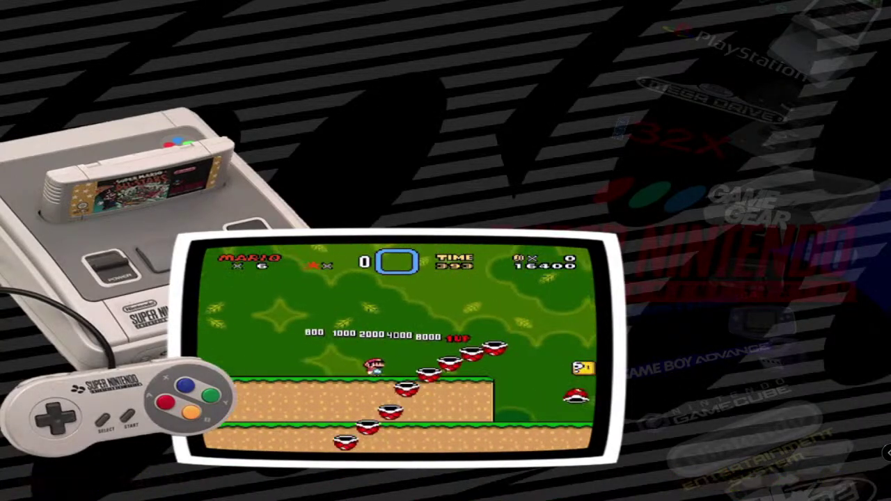
Try to enter the Super Nintendo game wheel, restart HyperSpin from the desktop and bring up Task Manager
key(Return)
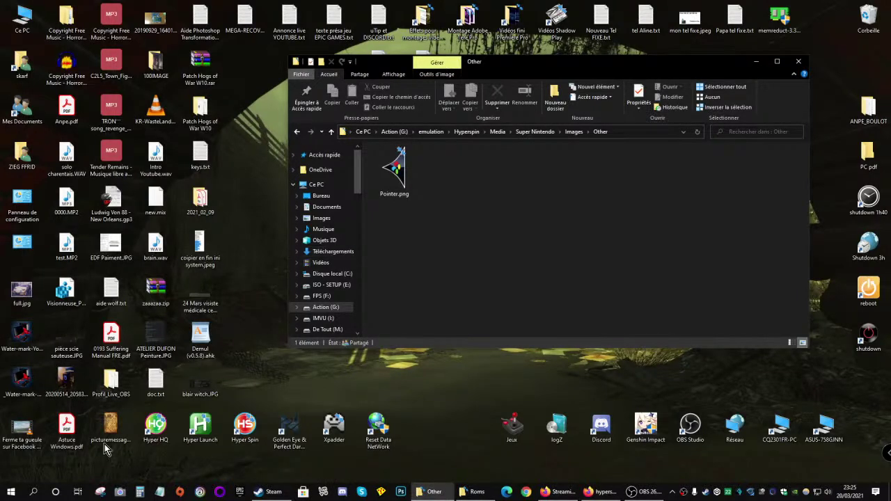
click(236, 423)
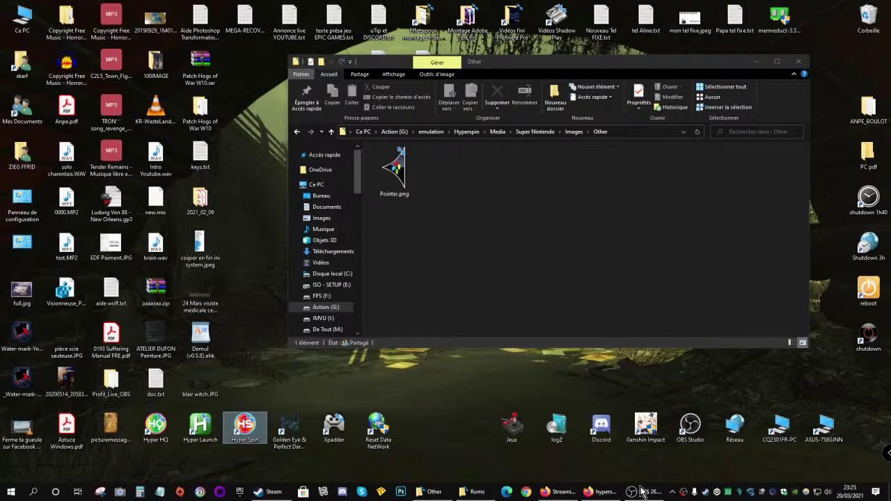
click(672, 493)
right_click(670, 495)
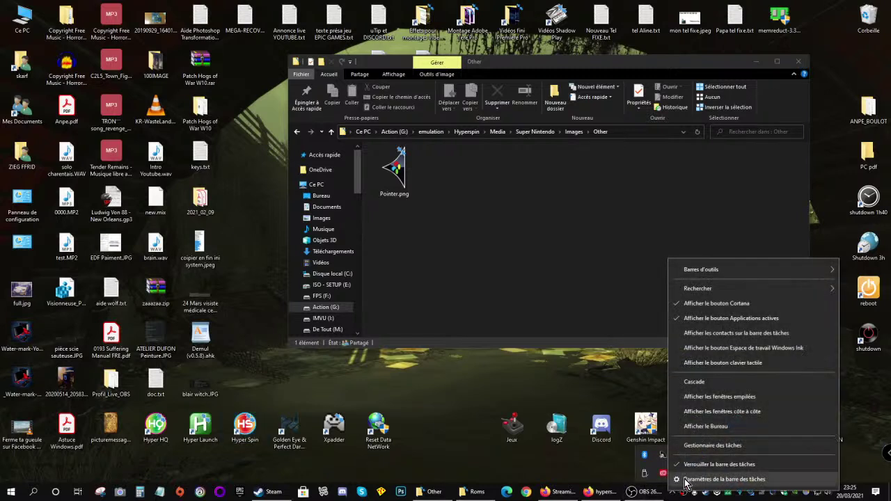
click(726, 448)
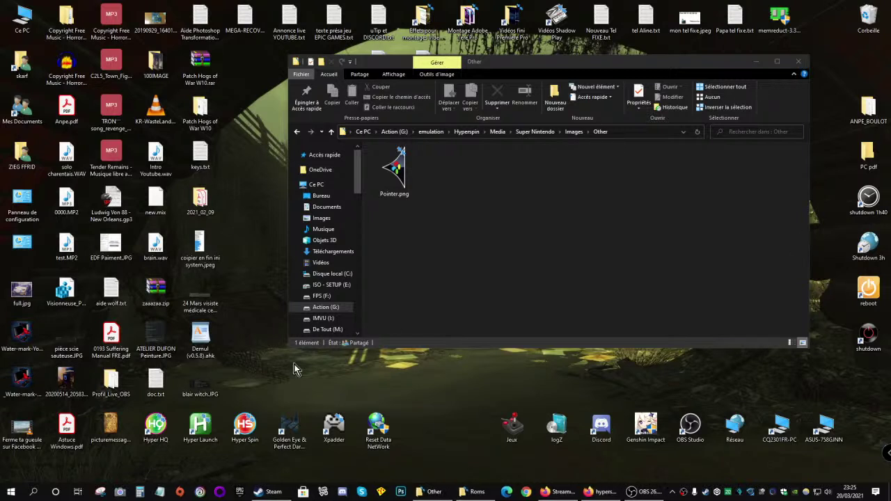
Relaunch HyperSpin from the desktop and enter the Super Nintendo game wheel
click(244, 426)
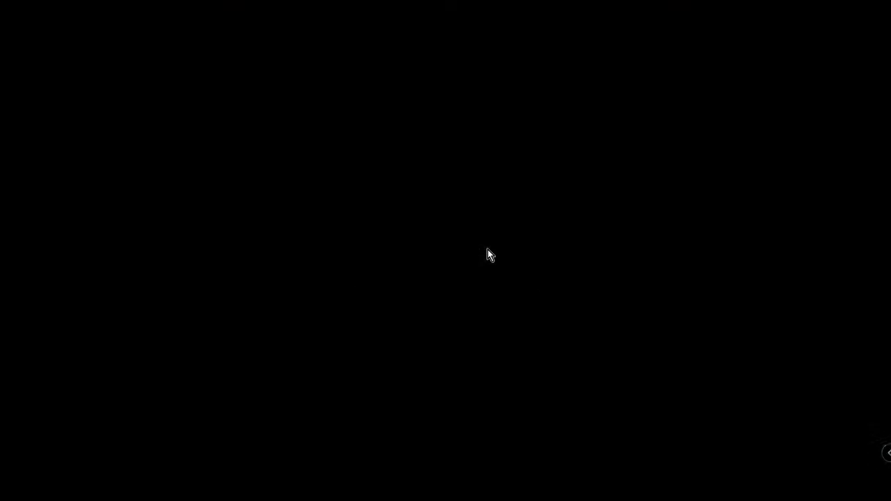
key(Return)
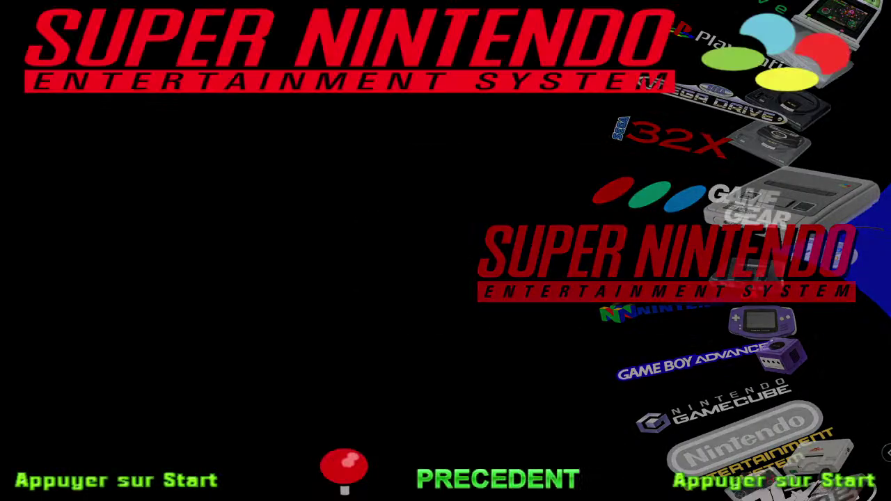
key(Down)
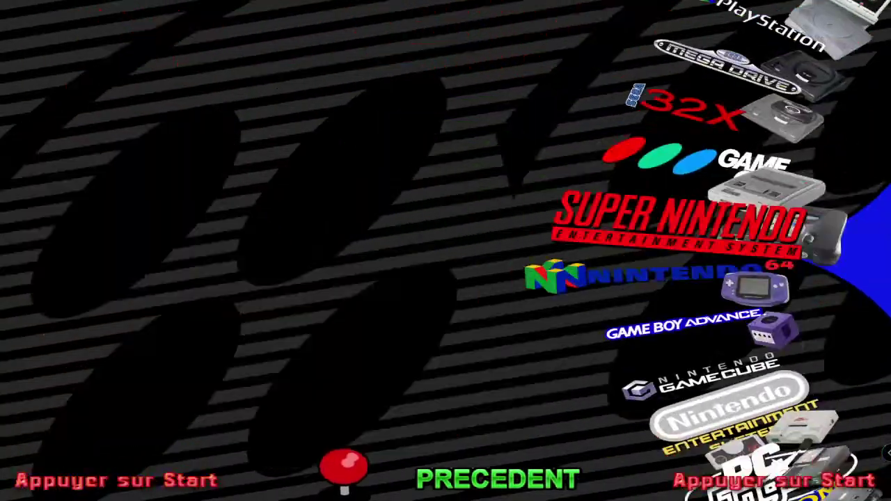
key(Up)
key(Return)
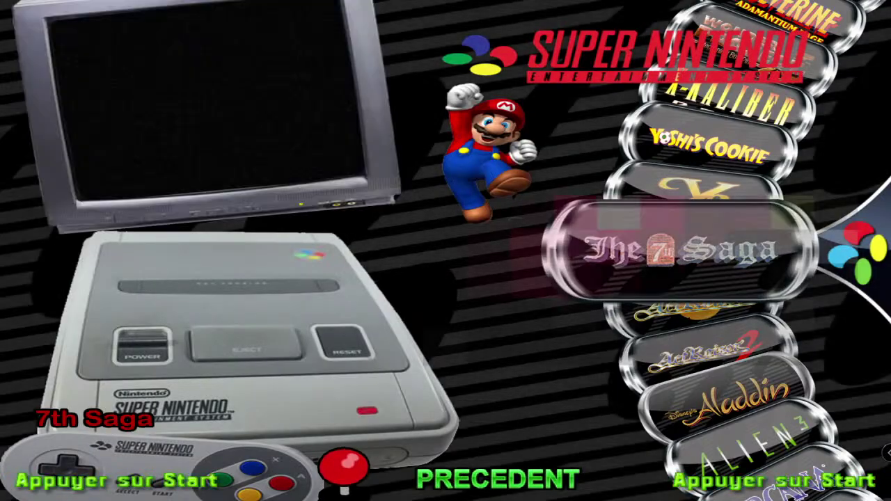
Browse forward through the Super Nintendo game wheel from The 7th Saga to Axelay
key(Down)
key(Down)
key(Down)
key(Down)
key(Down)
key(Down)
key(Down)
key(Down)
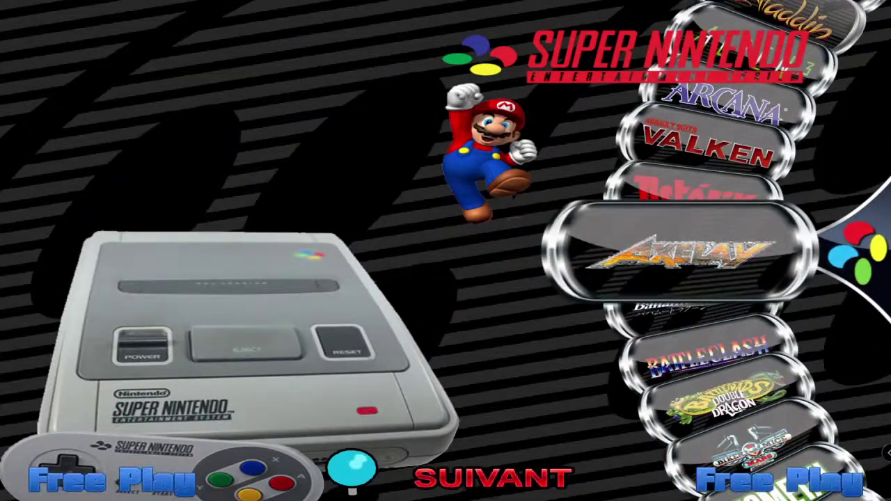
Go back to the main system wheel and browse to the Nintendo GameCube theme to compare its artwork
key(Escape)
key(Up)
key(Up)
key(Up)
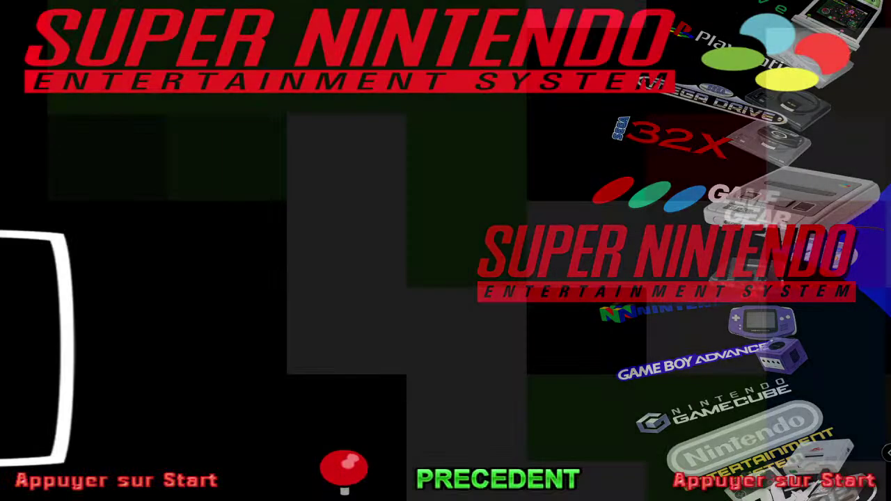
key(Down)
key(Down)
key(Down)
key(Down)
key(Down)
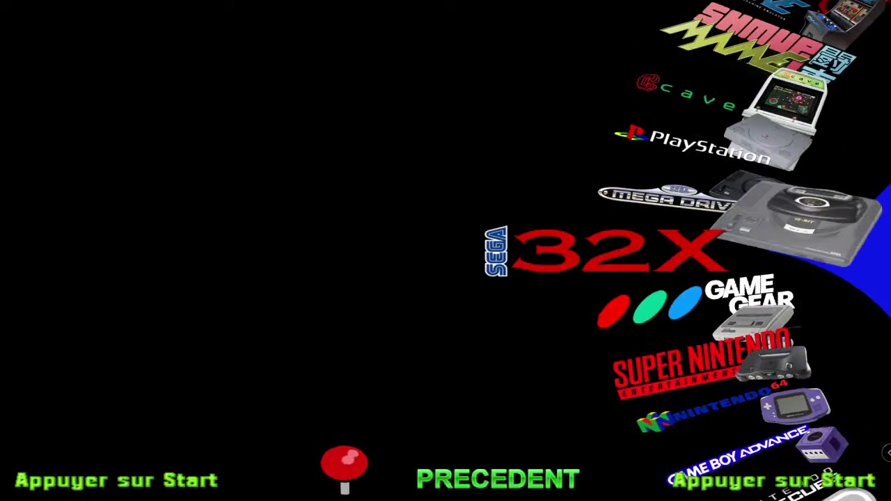
key(Down)
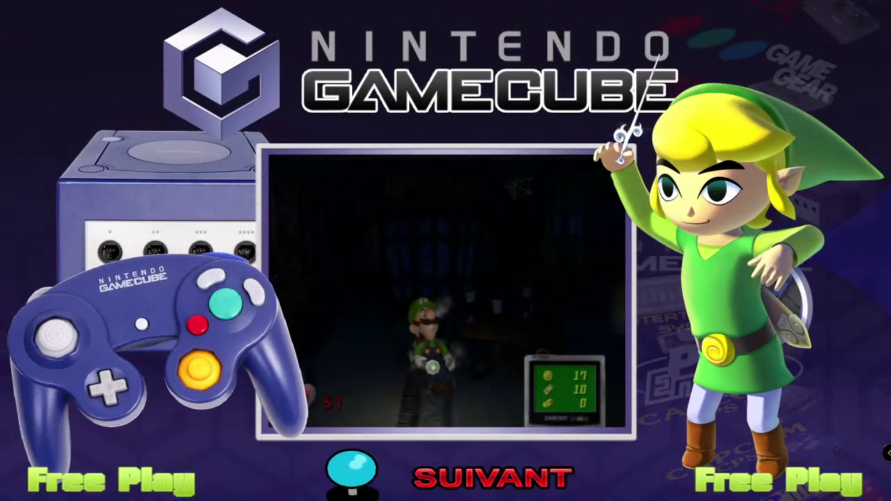
Exit HyperSpin and confirm quitting to the desktop
key(Escape)
key(Left)
key(Return)
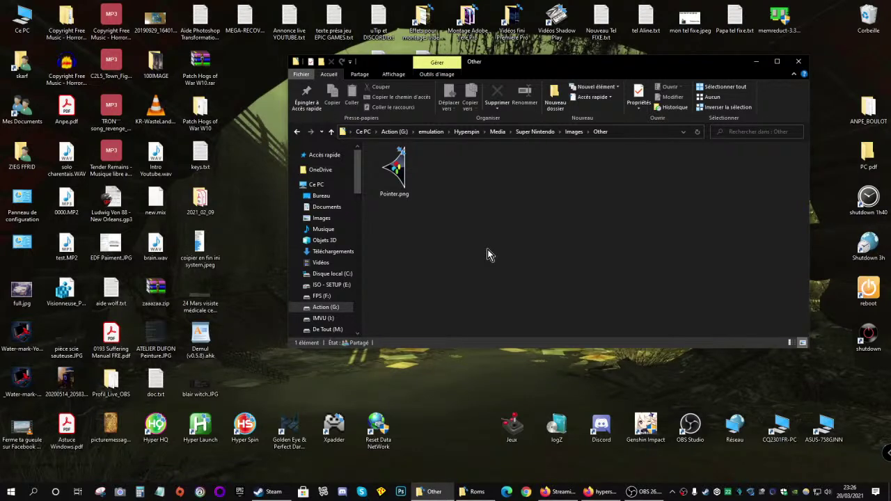
Go up to the Super Nintendo Images folder, look into its Particle subfolder and return to Images
key(BackSpace)
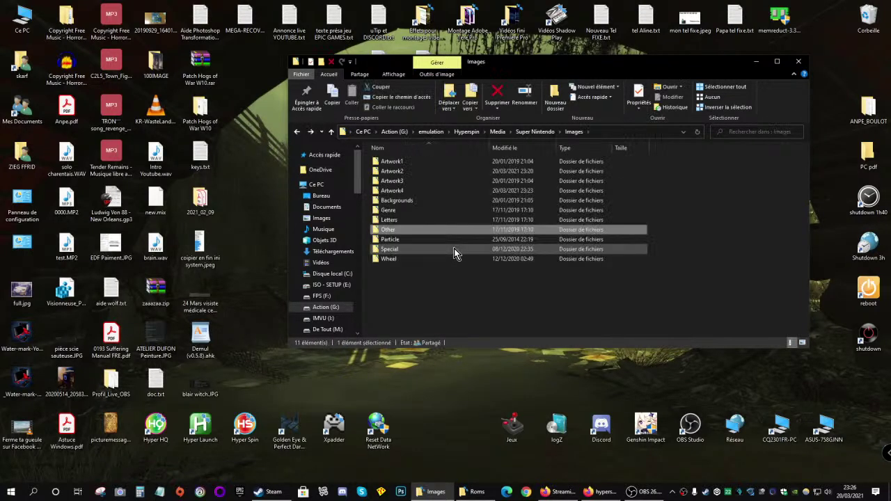
double_click(389, 239)
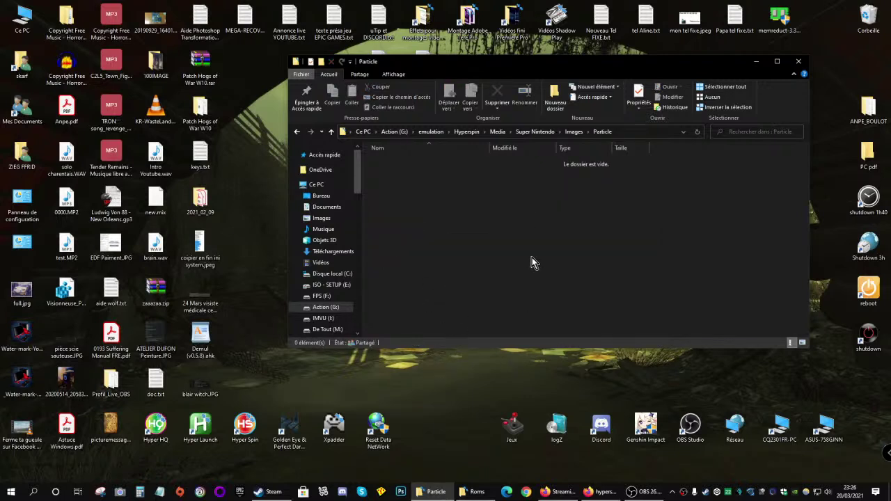
key(BackSpace)
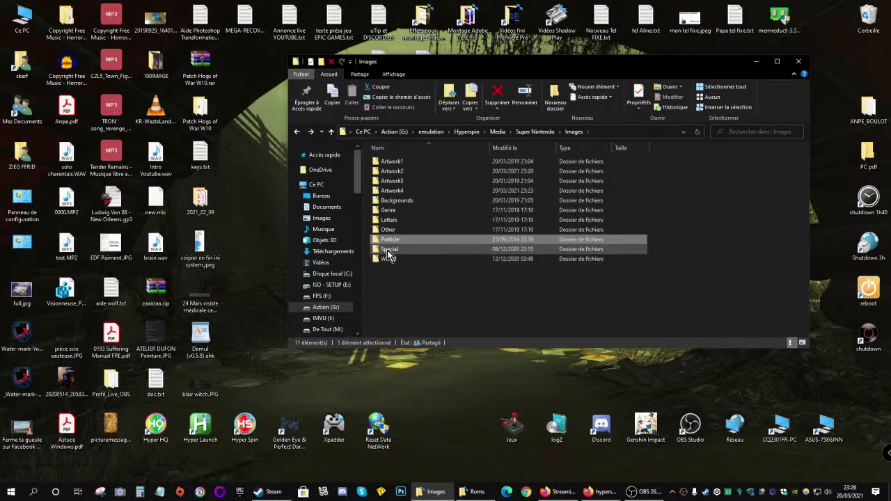
Open SpecialA1.swf from the Special folder in JPEXS Free Flash Decompiler, dismiss the update notice, view its embedded image, and close the decompiler
double_click(387, 250)
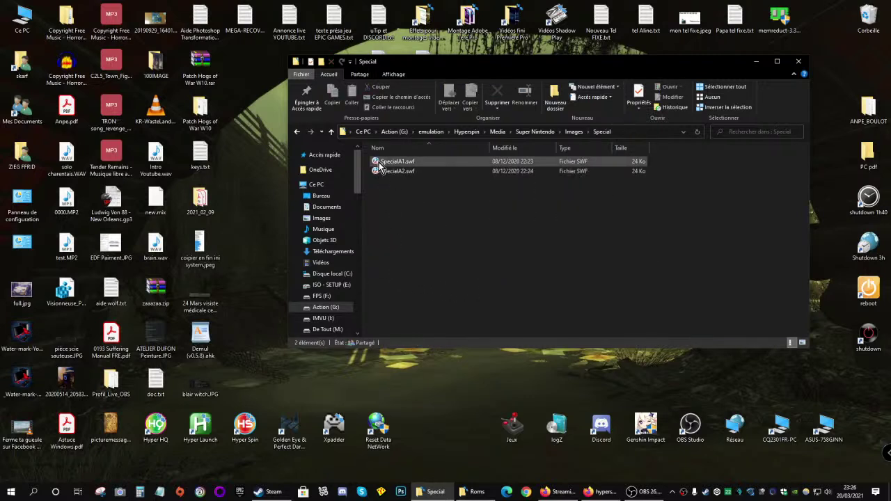
click(383, 164)
double_click(382, 165)
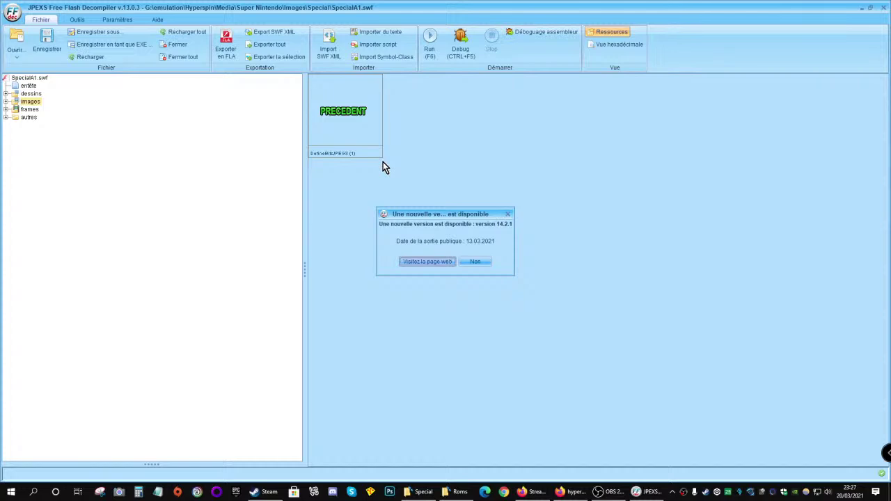
click(508, 213)
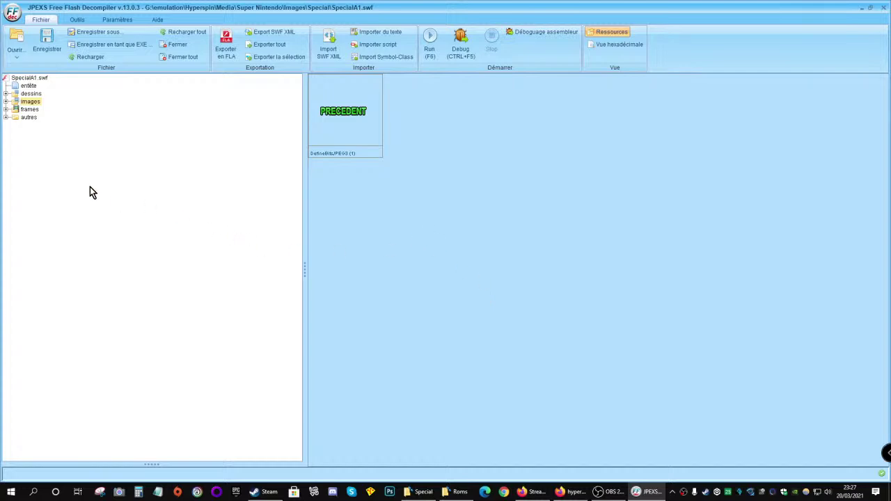
click(5, 102)
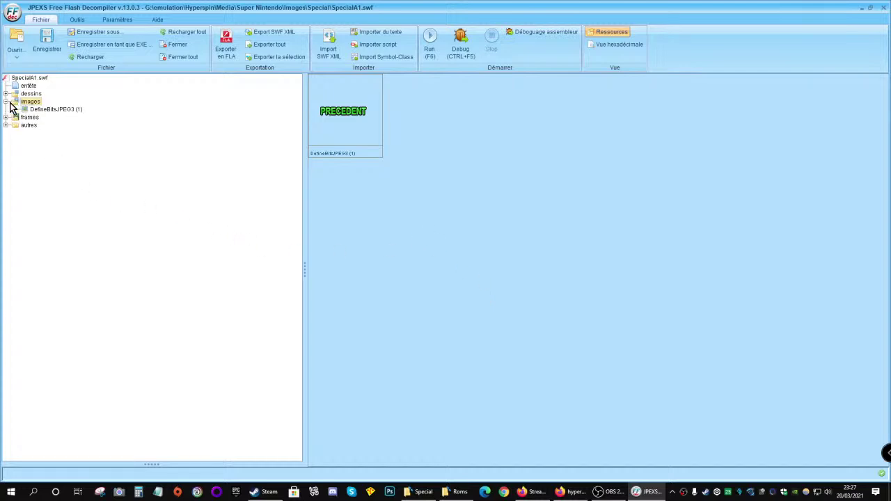
click(45, 112)
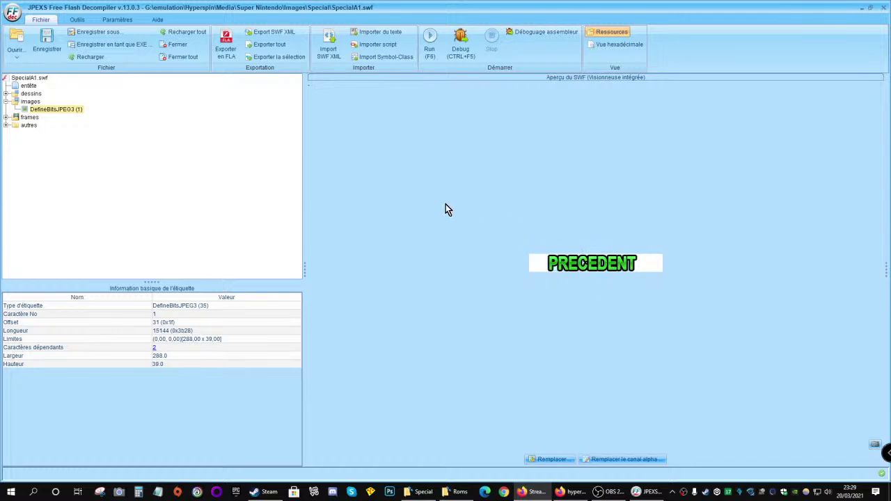
click(883, 10)
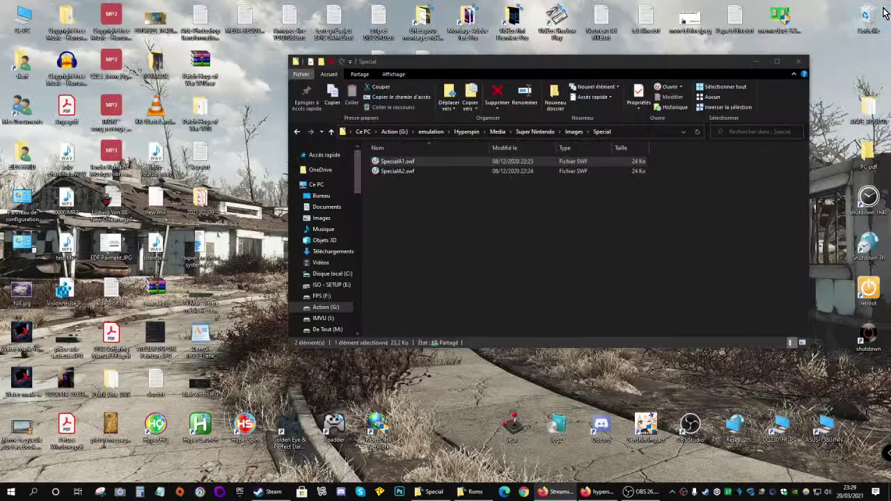
Open SpecialA2.swf in the Flash decompiler, view its embedded image and full animation preview, and close the decompiler
double_click(386, 172)
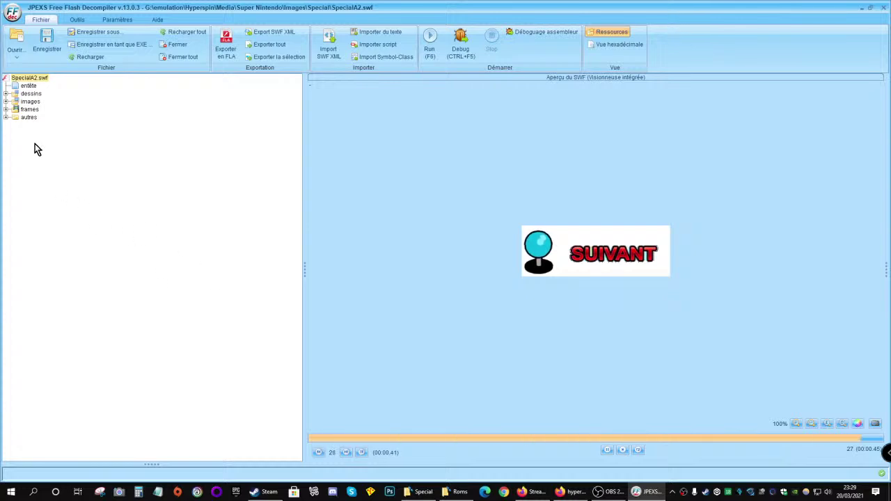
click(6, 102)
click(55, 110)
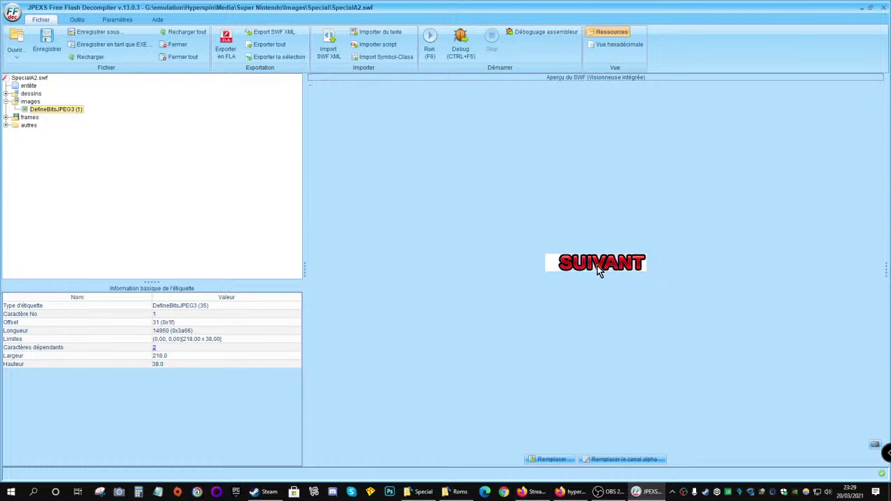
click(28, 78)
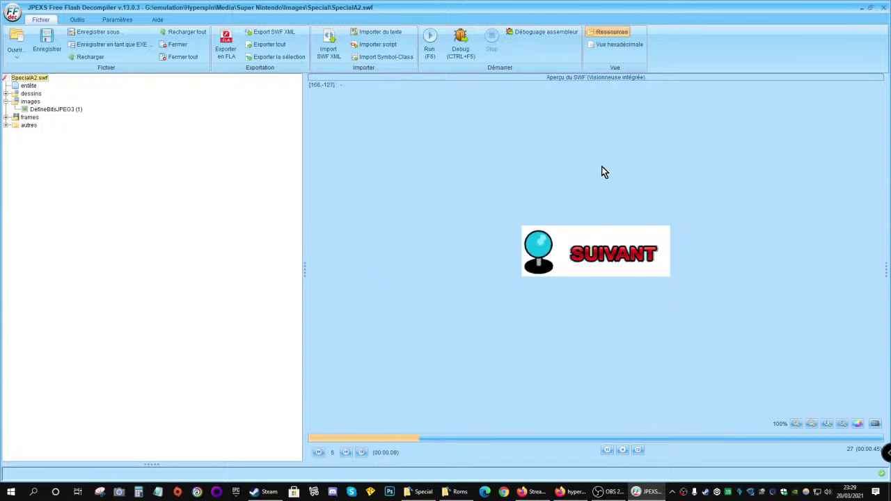
click(882, 7)
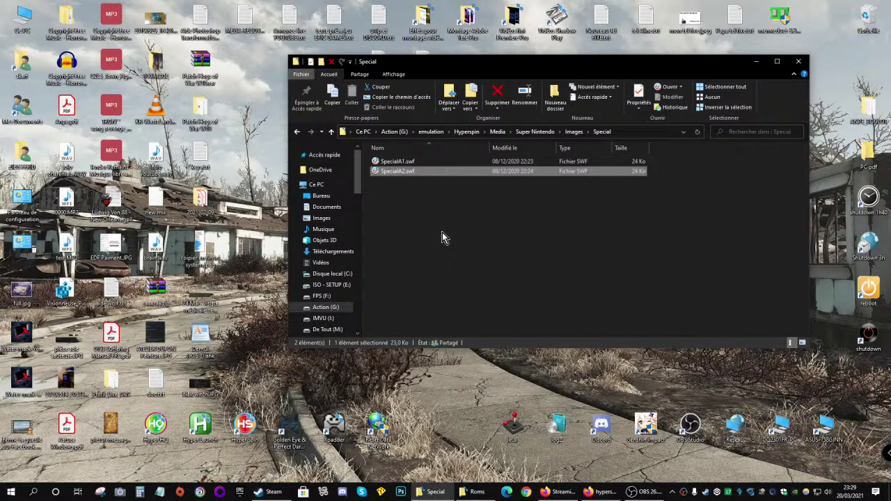
Look through the game logos in the Wheel folder under Images and go back up to the Super Nintendo folder
key(alt+Up)
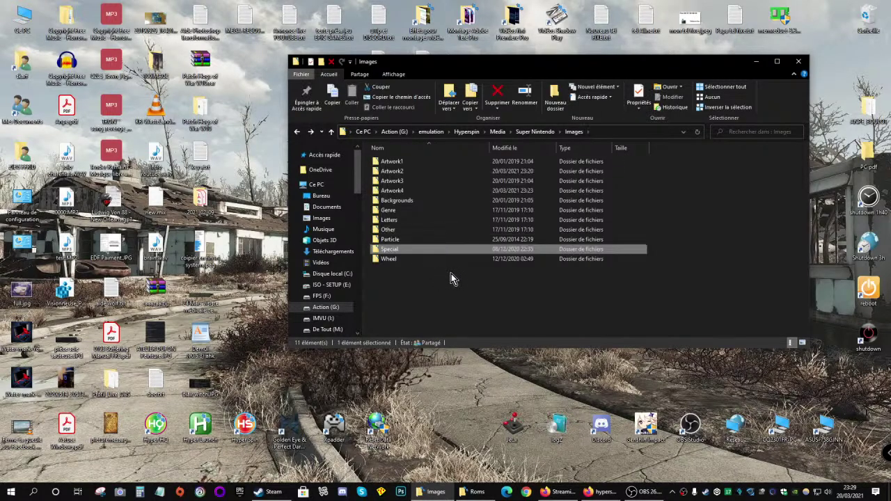
double_click(389, 258)
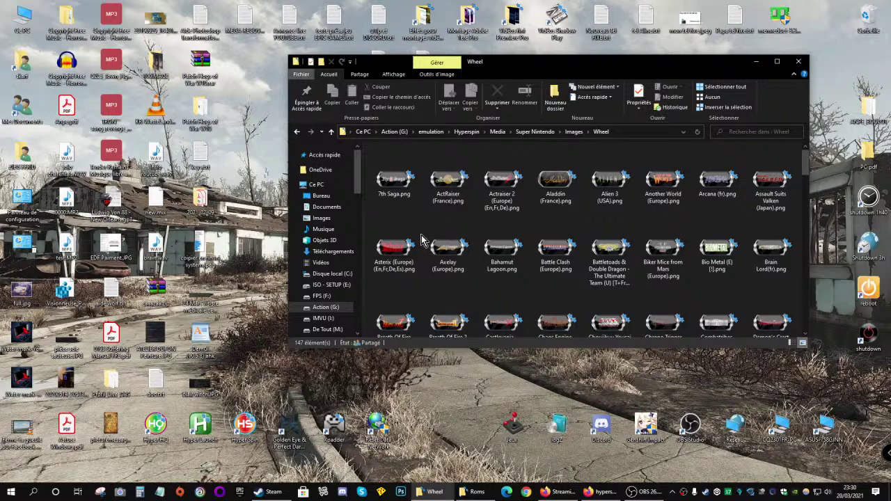
scroll(478, 200, down, 10)
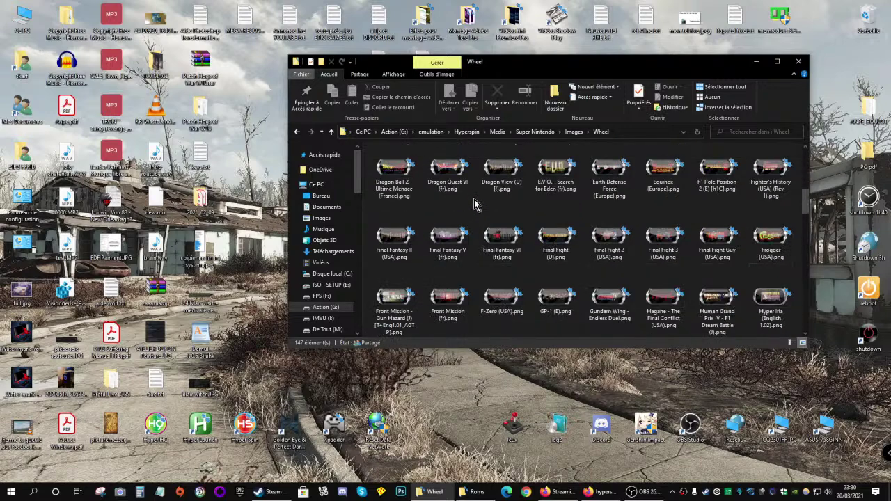
key(BackSpace)
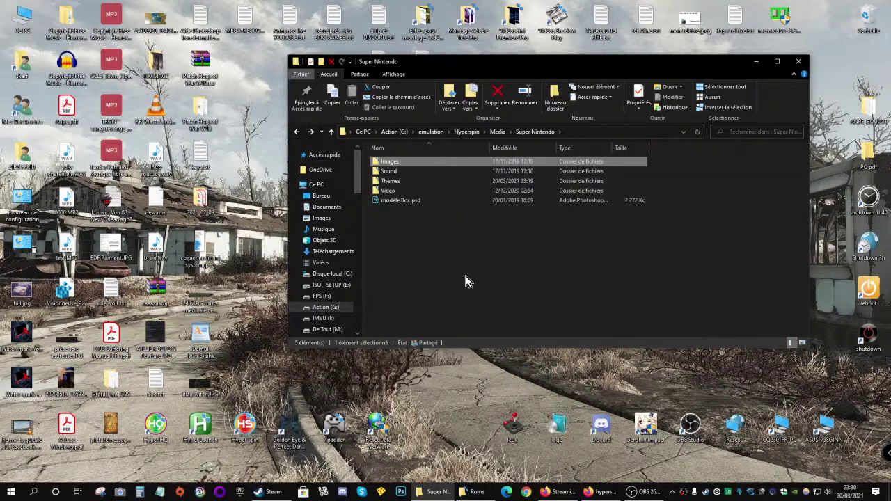
Look at the theme archives in the Themes folder and return to the Super Nintendo folder
key(Down)
key(Down)
key(Return)
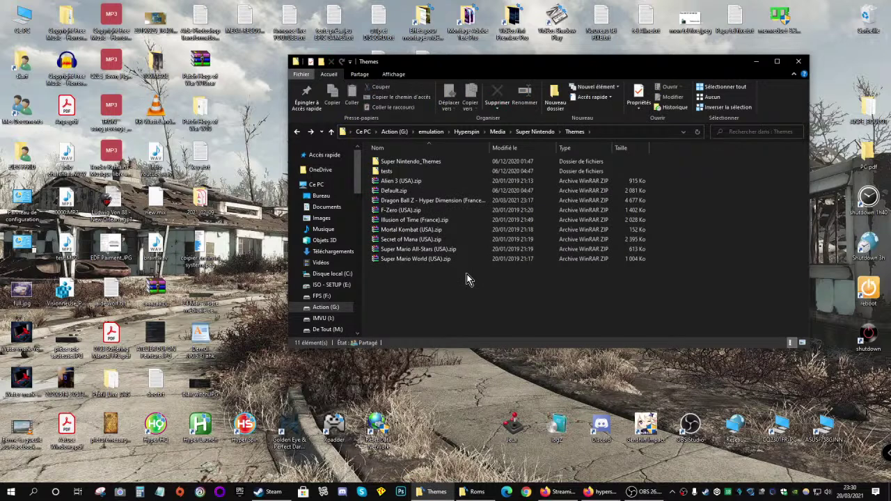
key(BackSpace)
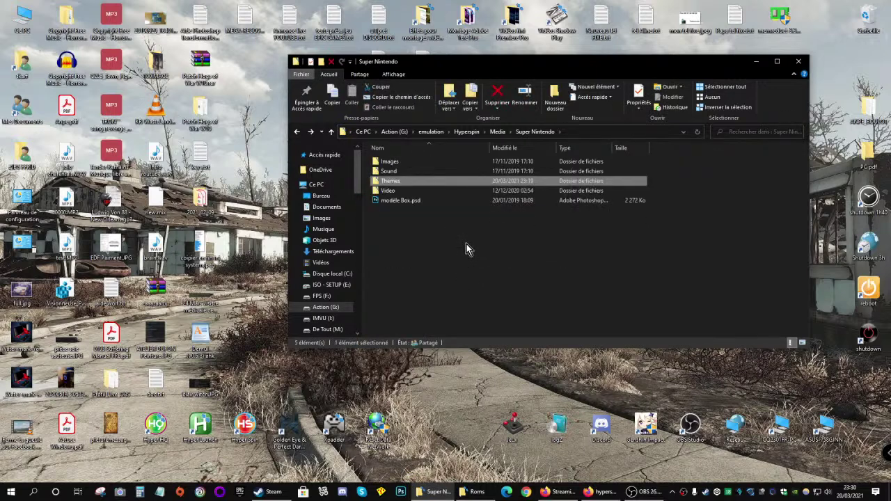
Go up to the Media folder, briefly check the Fonts folder, and open the Images folder inside Frontend
key(BackSpace)
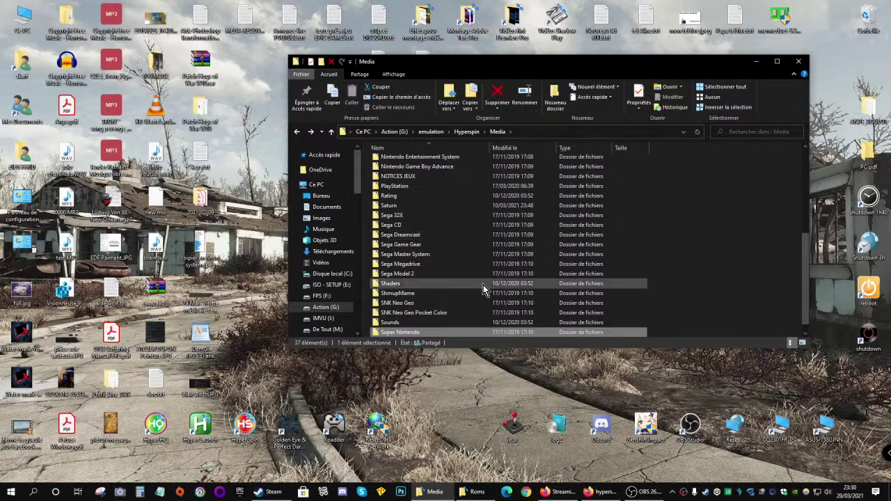
scroll(456, 257, up, 6)
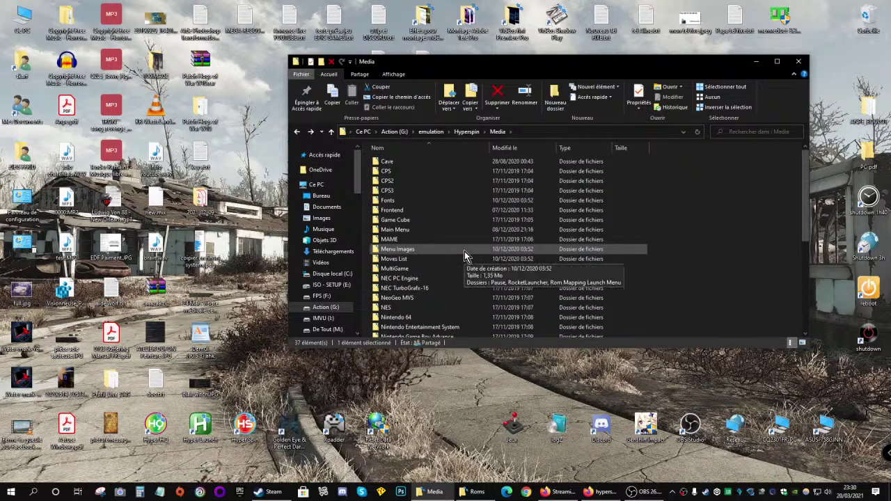
double_click(387, 201)
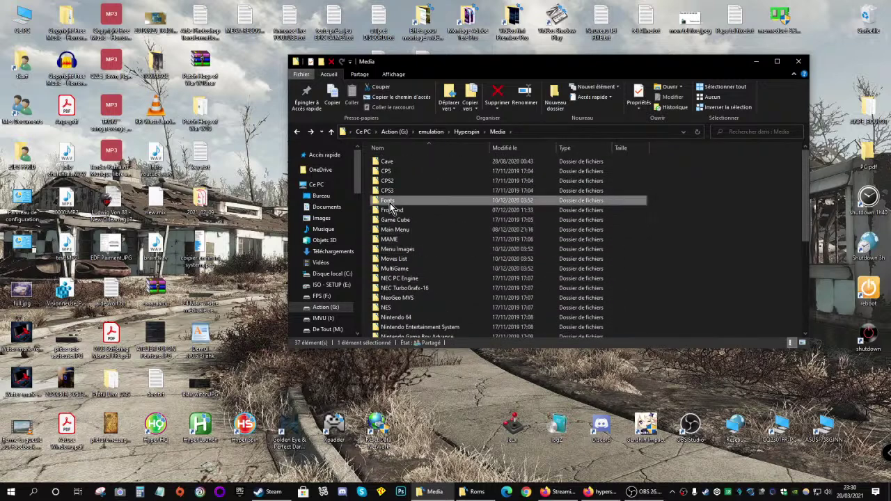
key(alt+Left)
click(393, 211)
double_click(393, 212)
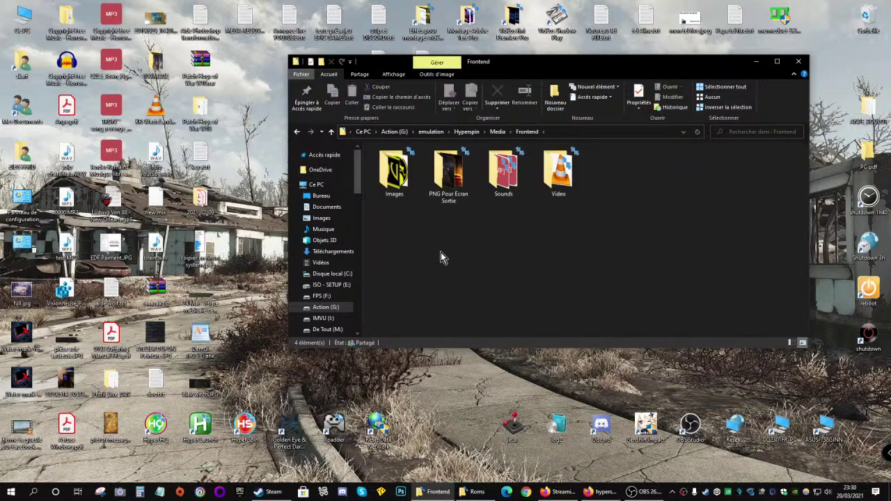
double_click(395, 174)
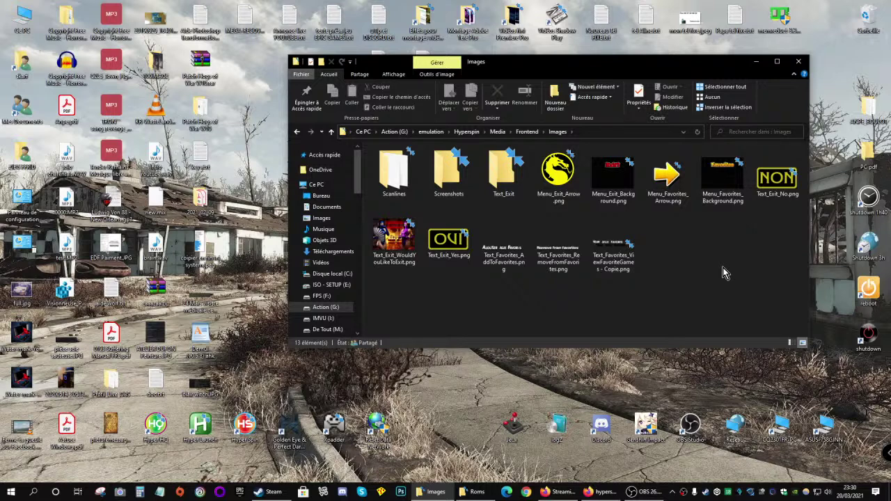
View the exit question image Text_Exit_WouldYouLikeToExit.png and the Text_Exit_Yes.png image in XnView, closing the viewer after each
click(408, 239)
double_click(408, 239)
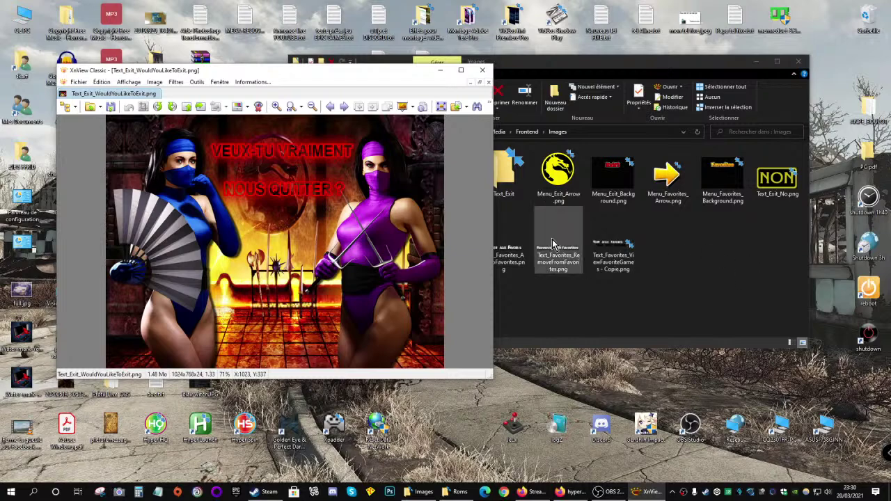
click(482, 70)
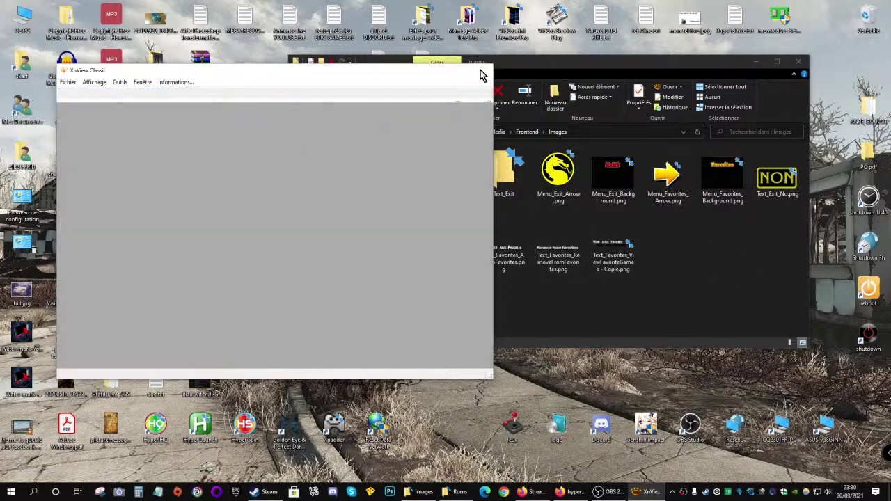
double_click(448, 235)
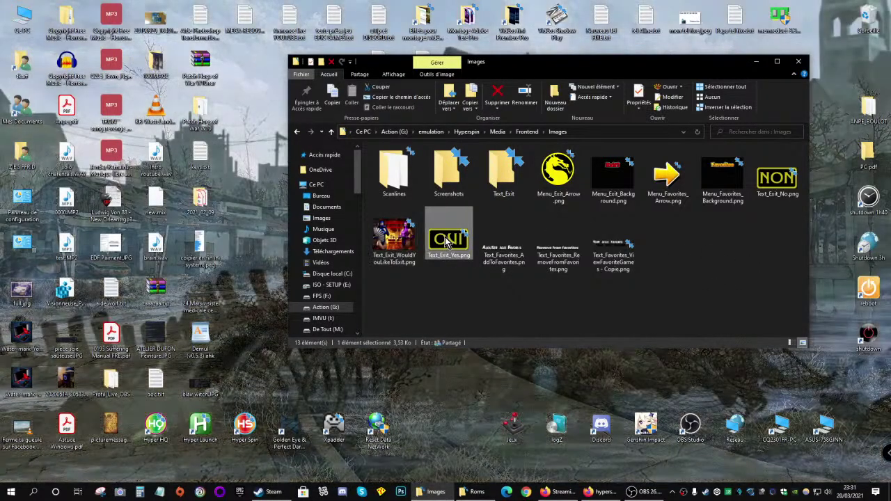
scroll(340, 220, up, 5)
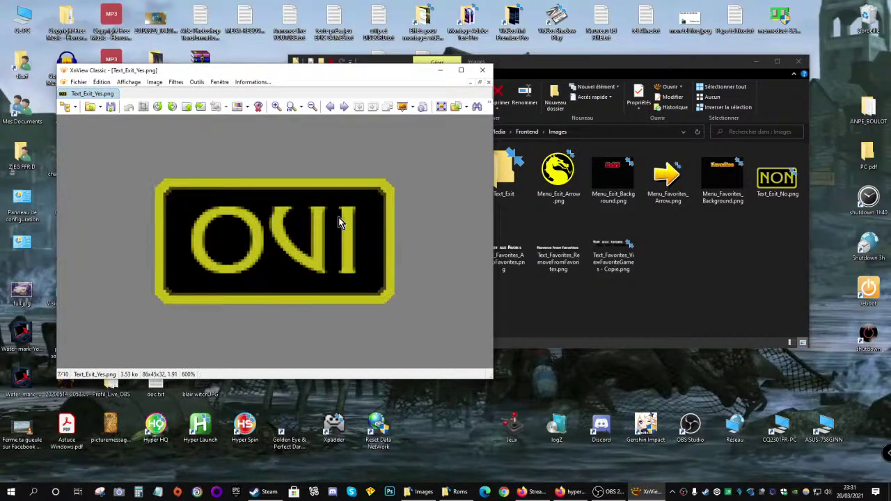
scroll(338, 218, down, 2)
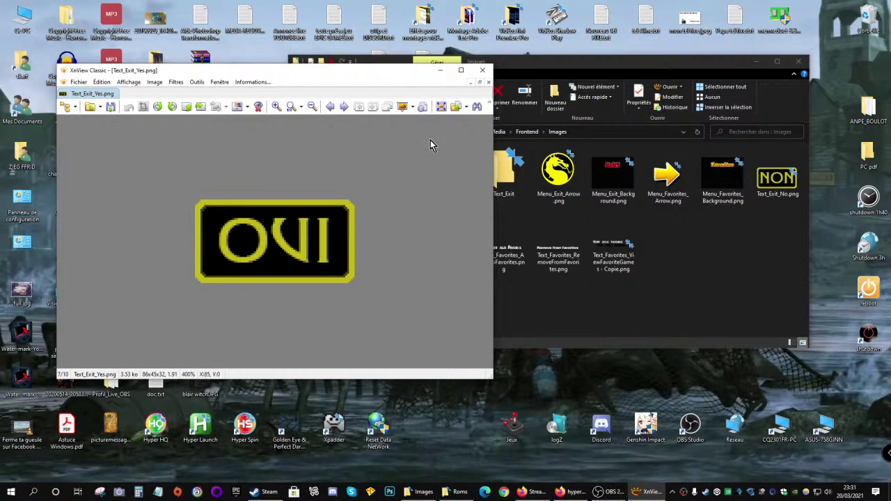
click(481, 70)
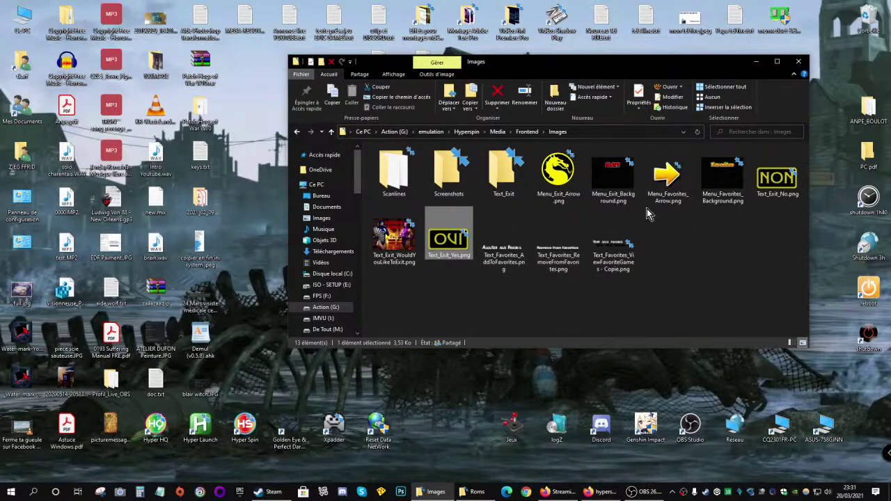
View Menu_Exit_Background.png, Menu_Favorites_Background.png and Text_Exit_No.png one after another, closing the viewer after each
double_click(622, 183)
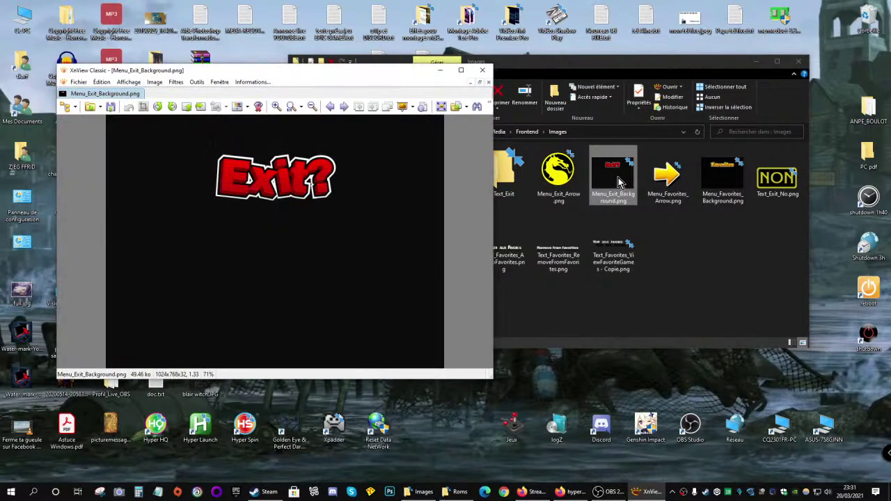
click(483, 70)
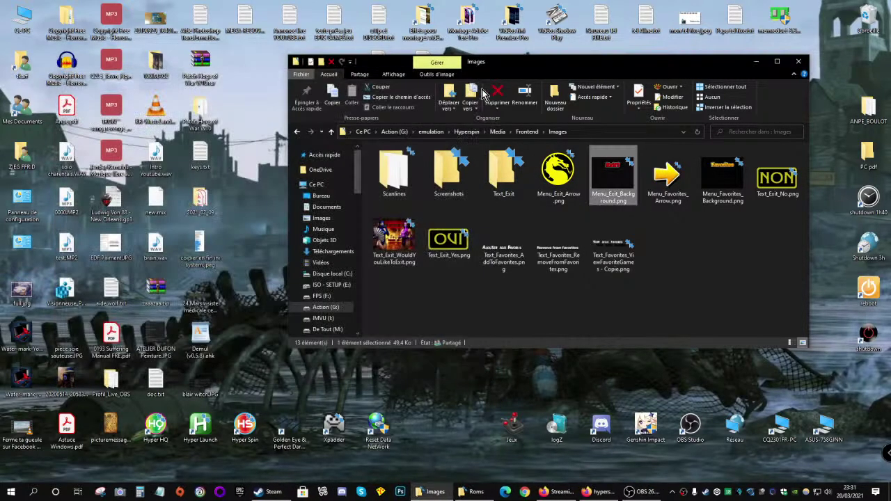
double_click(721, 182)
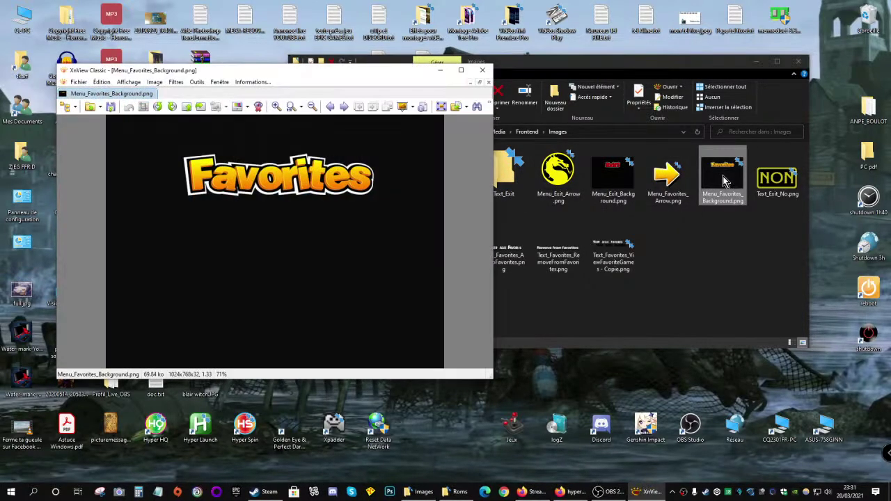
click(483, 70)
click(778, 184)
double_click(778, 184)
click(483, 71)
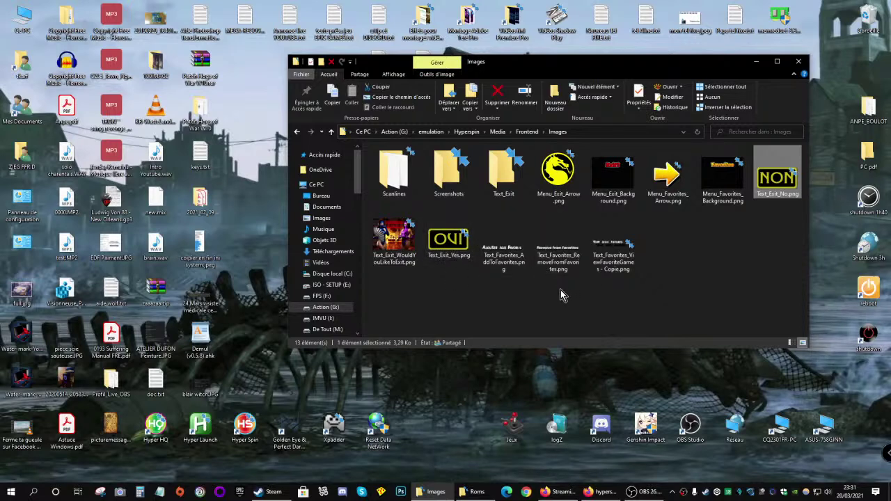
View the favorites text images for removing from favorites, adding to favorites and viewing favorite games, closing the viewer after each
double_click(557, 265)
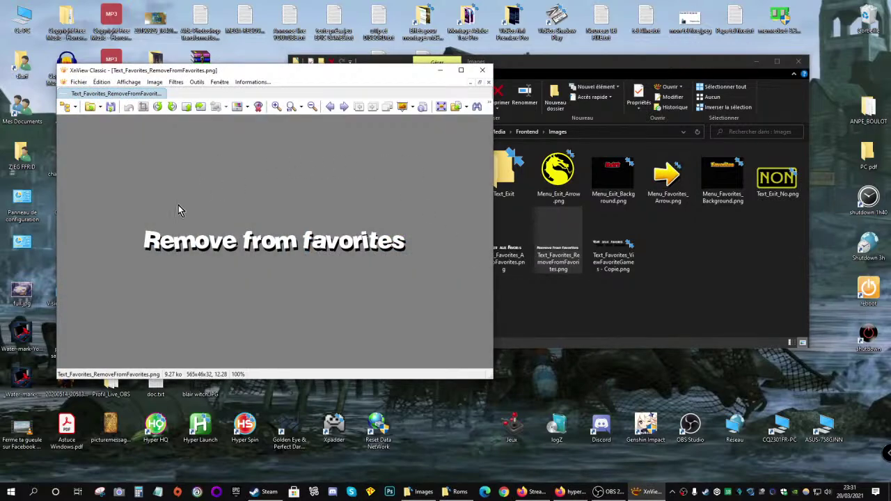
click(482, 69)
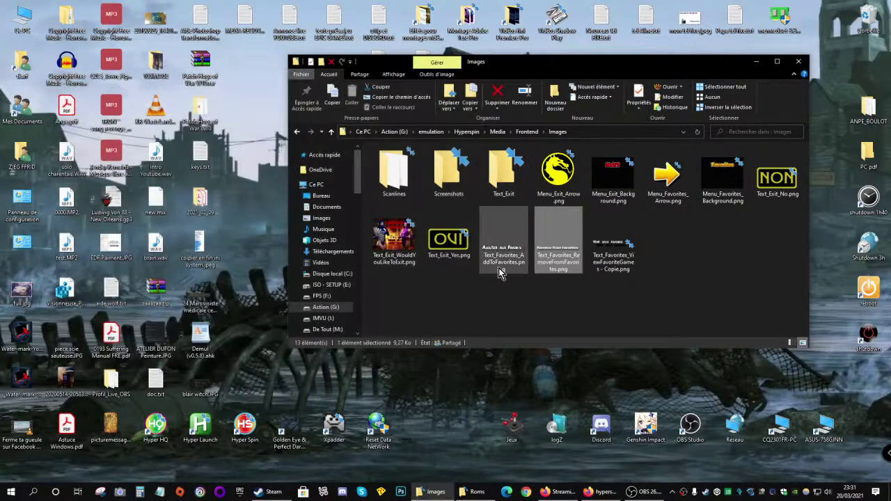
double_click(503, 259)
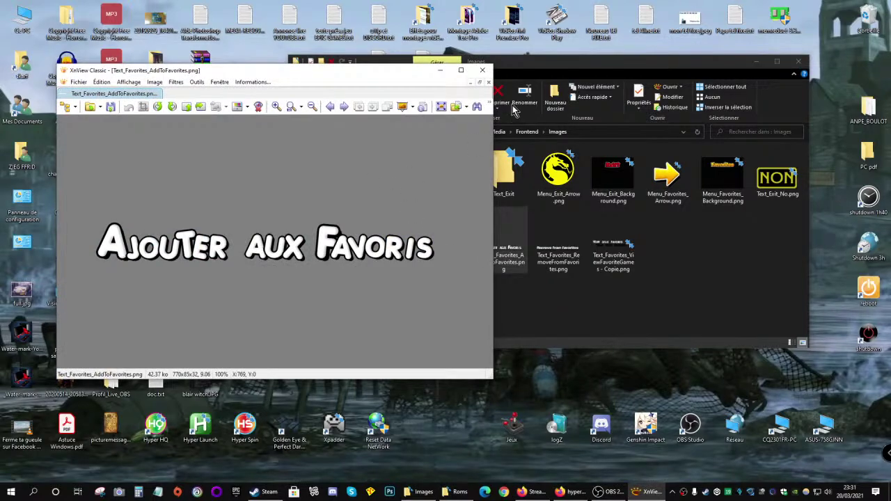
click(481, 70)
double_click(573, 260)
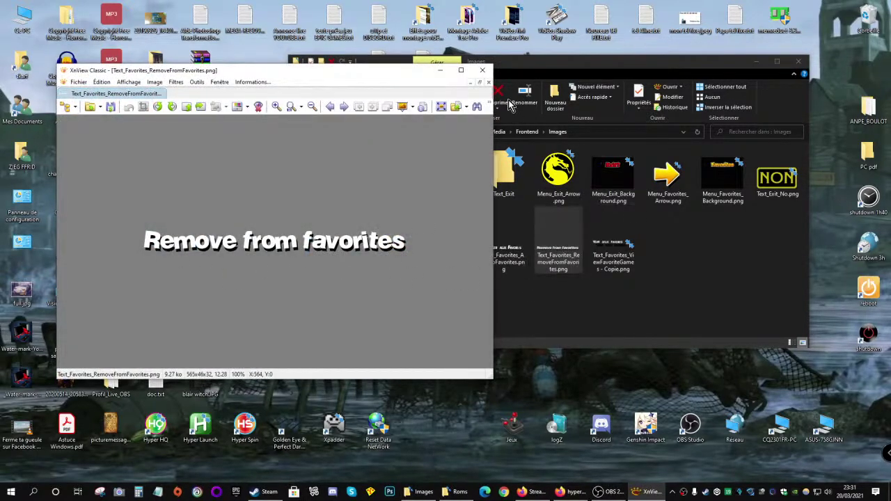
click(482, 70)
click(614, 270)
double_click(615, 272)
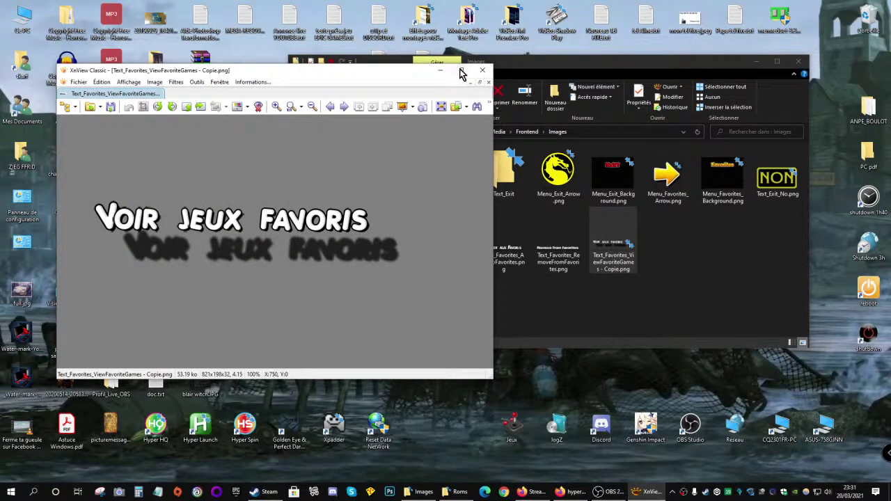
click(482, 70)
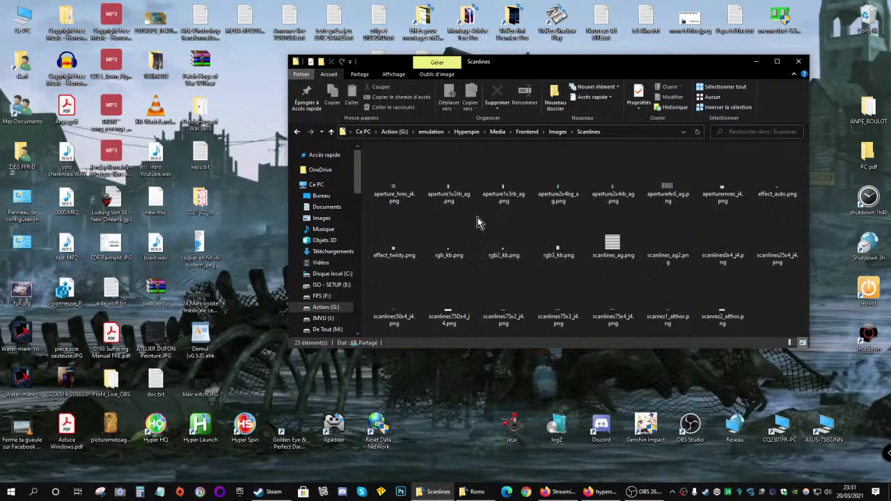
Check the Scanlines and Screenshots subfolders of Images, and return to the Frontend folder
key(BackSpace)
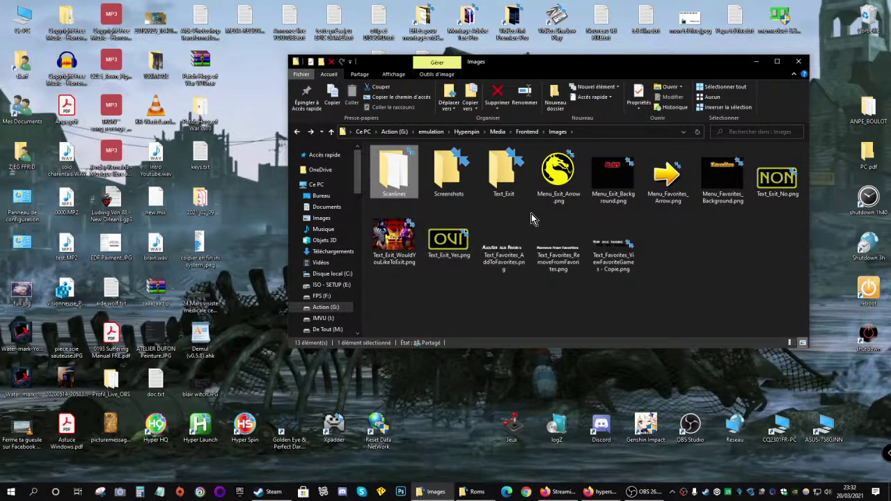
double_click(447, 174)
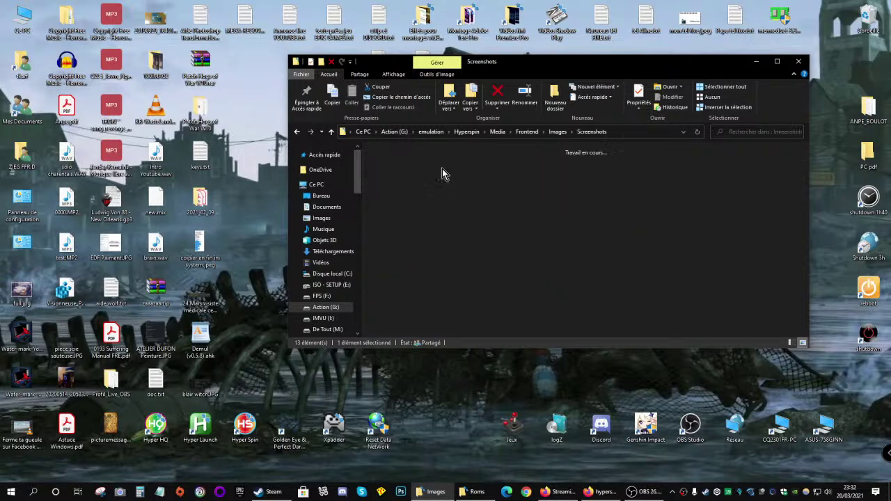
key(BackSpace)
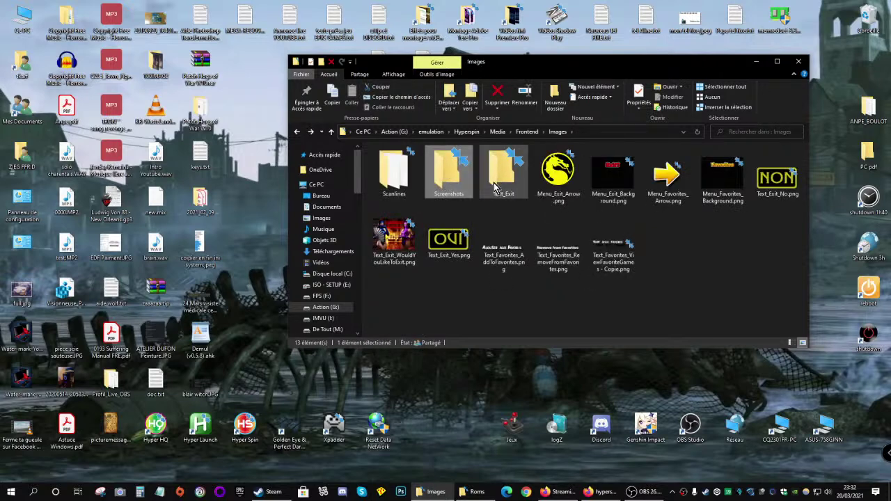
key(BackSpace)
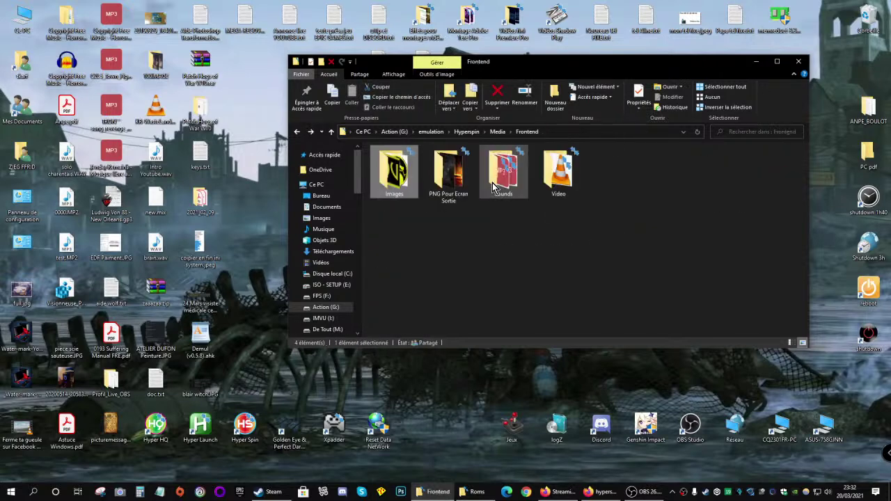
Open the Mortal Kombat armory background JPG from the PNG Pour Ecran Sortie folder and move its viewer aside to uncover the folder
double_click(442, 197)
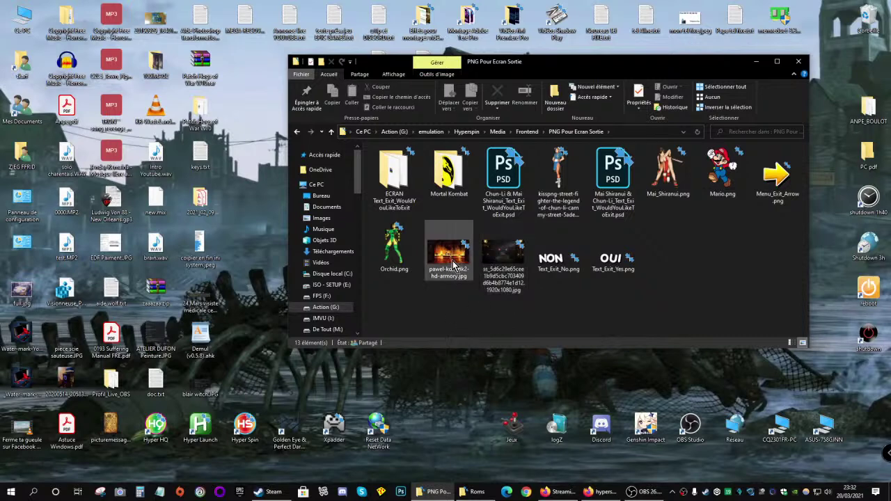
double_click(451, 262)
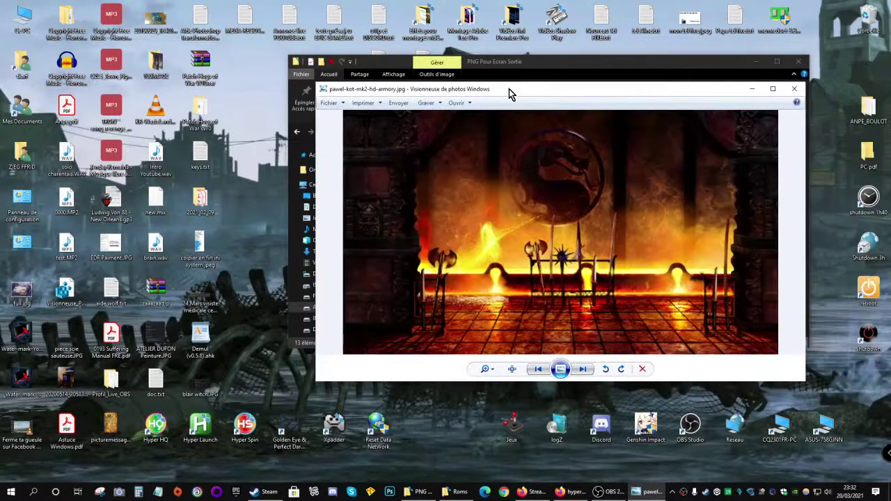
drag(509, 89, 445, 83)
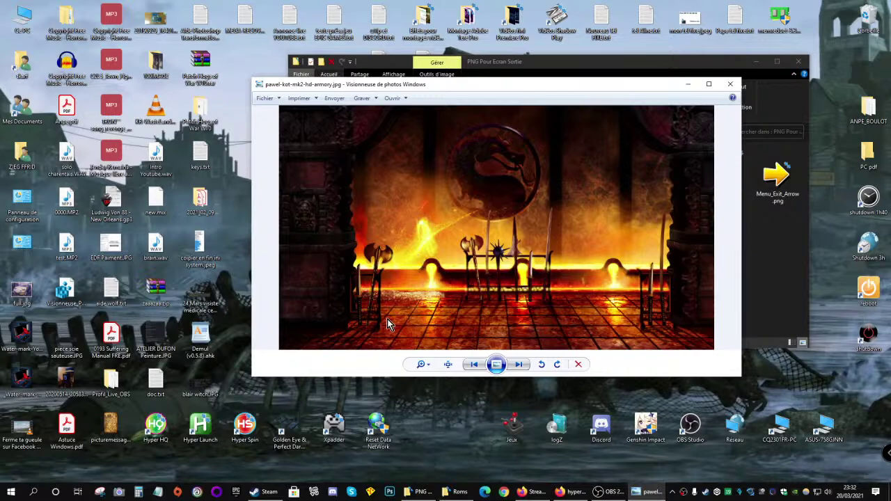
drag(586, 86, 405, 86)
click(715, 261)
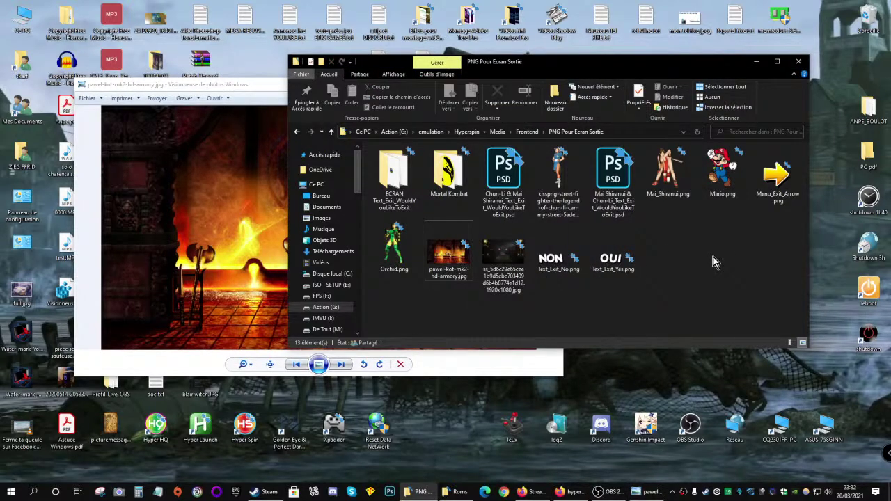
Open Text_Exit_WouldYouLikeToExit.png from the Frontend Images folder, compare it side by side with the armory background, and close both viewers
key(BackSpace)
double_click(394, 175)
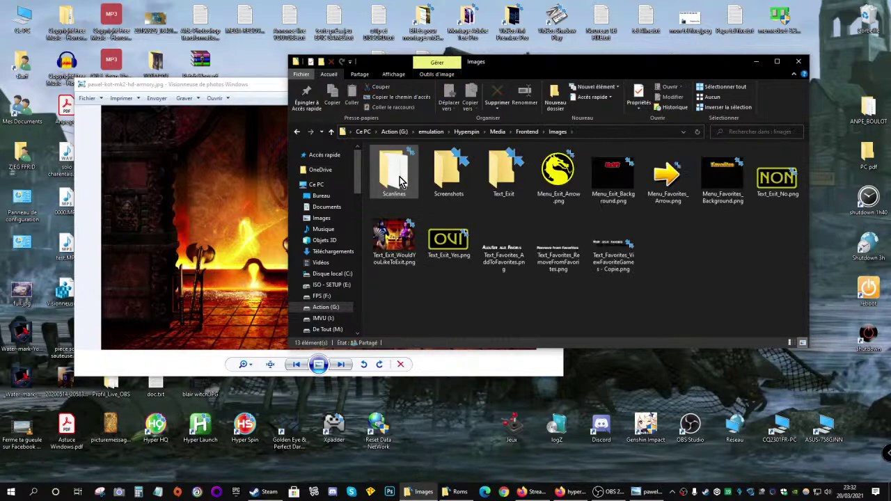
click(394, 237)
double_click(394, 236)
drag(389, 82, 734, 92)
click(226, 206)
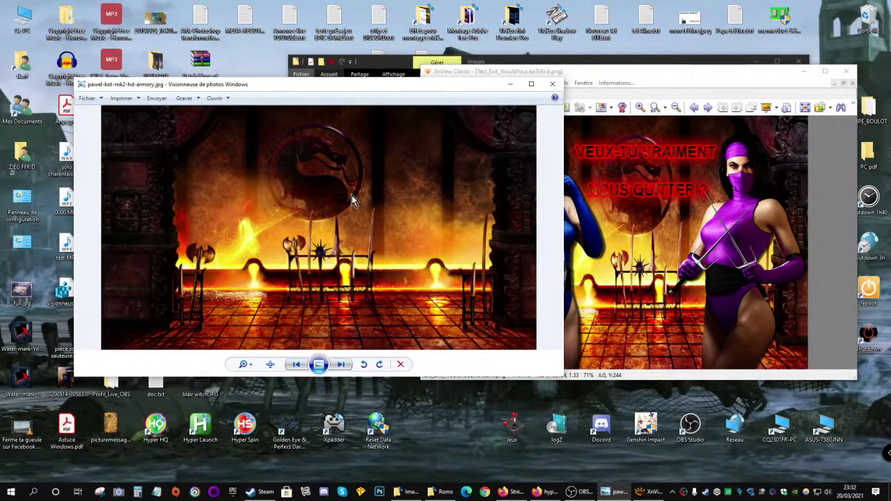
click(552, 84)
click(846, 76)
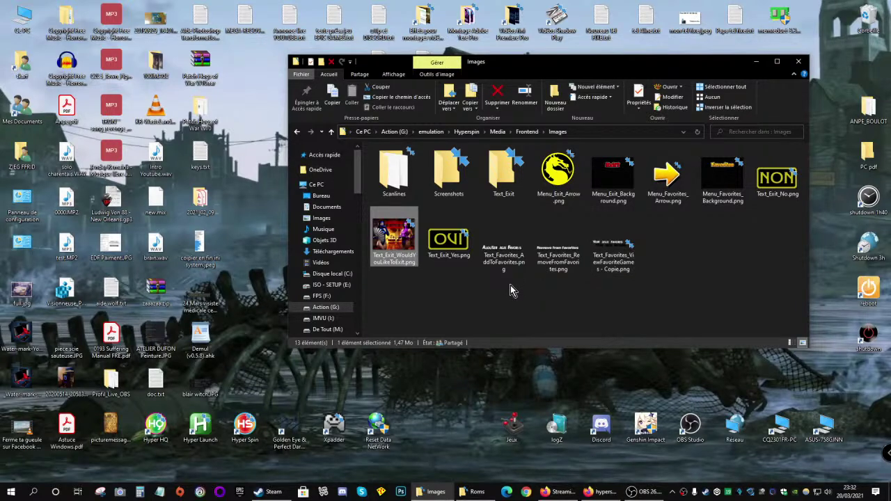
Open the Mortal Kombat subfolder of PNG Pour Ecran Sortie in the Frontend folder to see the exit screen's source images
key(BackSpace)
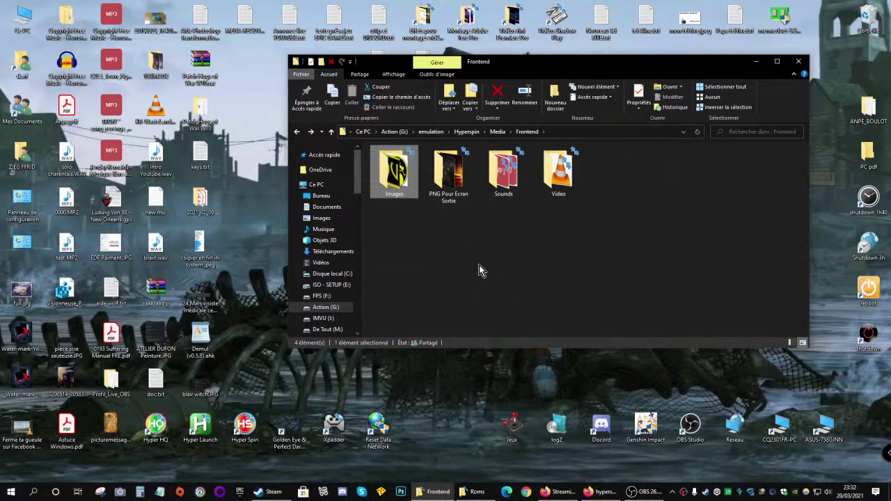
double_click(448, 174)
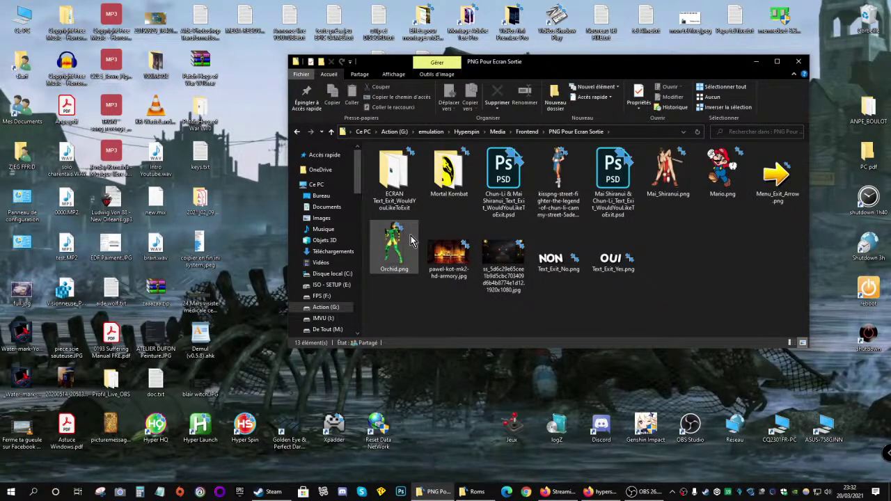
double_click(448, 172)
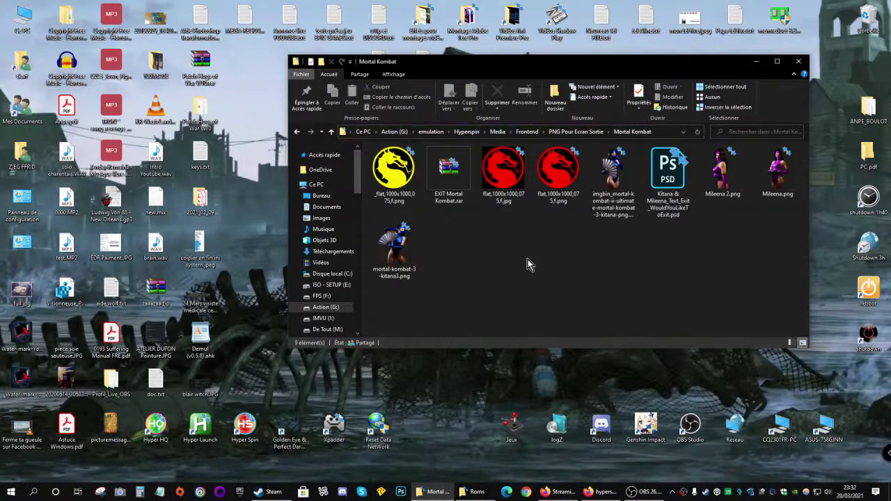
Open the two Kitana PNG images from the Mortal Kombat folder, compare them side by side, and close both viewers
double_click(611, 174)
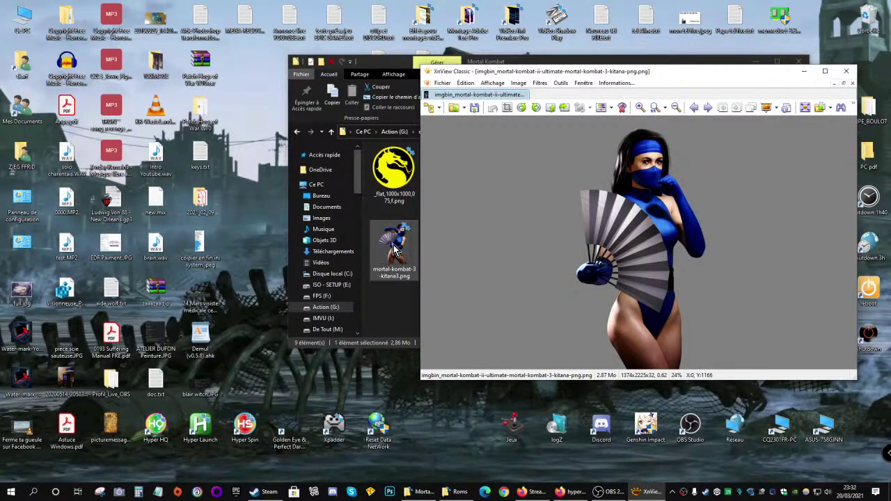
double_click(394, 248)
drag(742, 76, 442, 68)
click(839, 263)
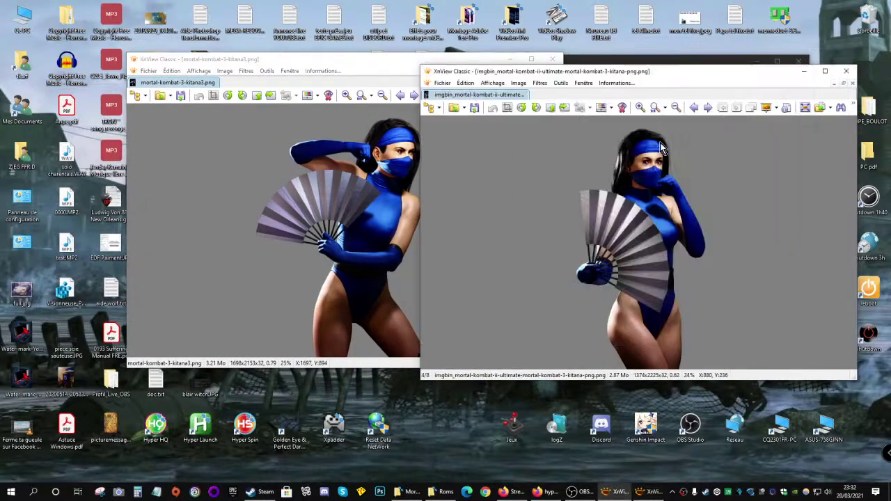
drag(386, 67, 334, 68)
drag(700, 77, 628, 61)
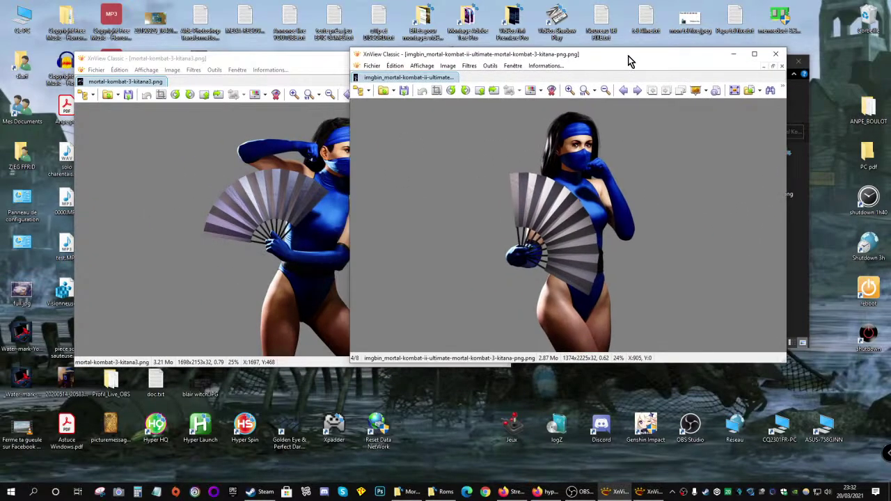
click(776, 53)
click(499, 60)
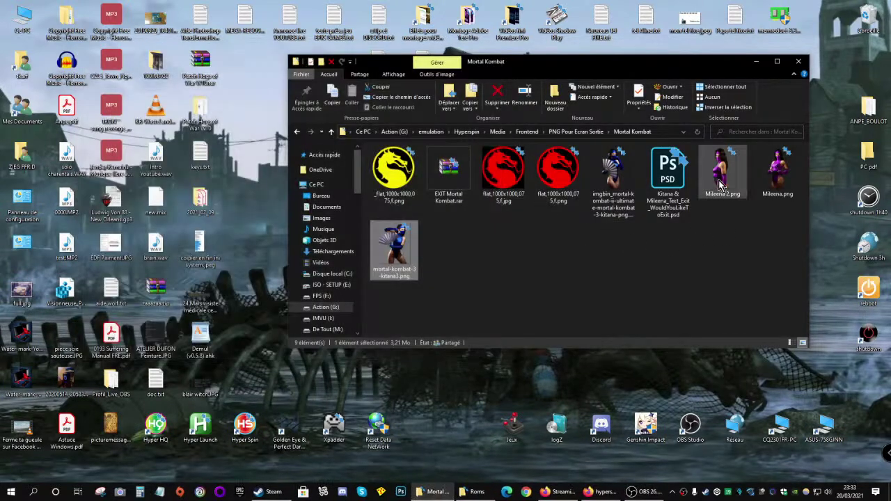
View Mileena 2.png and Mileena.png from the Mortal Kombat folder, and close their viewers
double_click(721, 183)
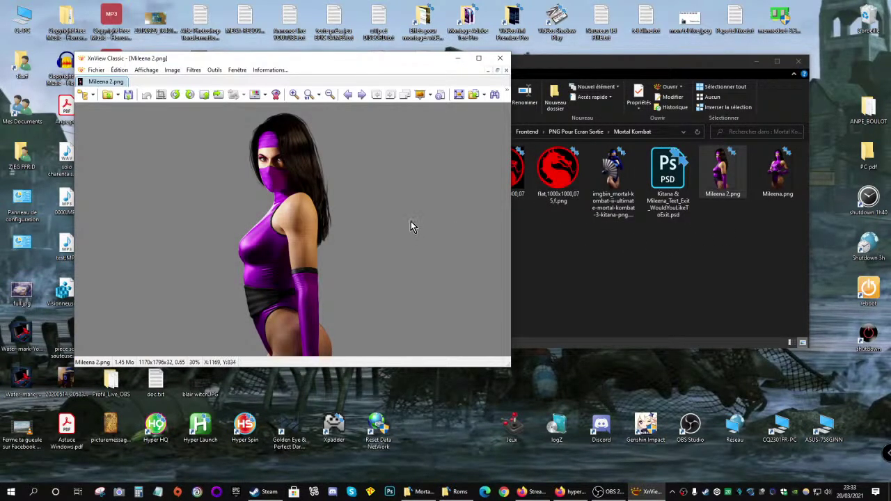
double_click(778, 170)
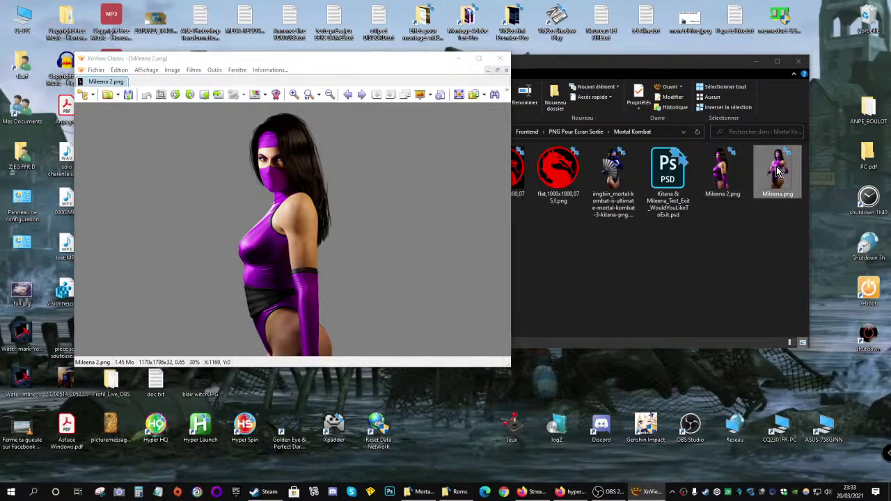
click(500, 58)
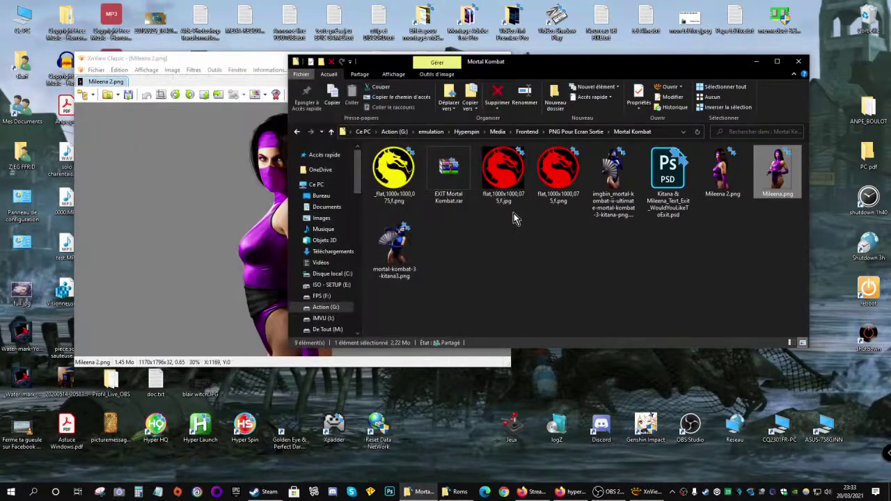
click(282, 210)
click(501, 59)
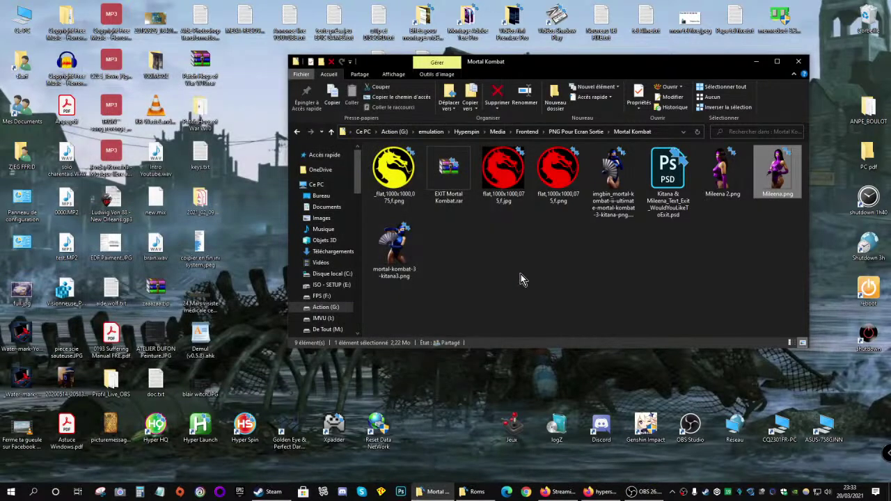
Inspect the contents of the EXIT Mortal Kombat.rar archive, close it, and go back up to the Frontend folder
click(520, 274)
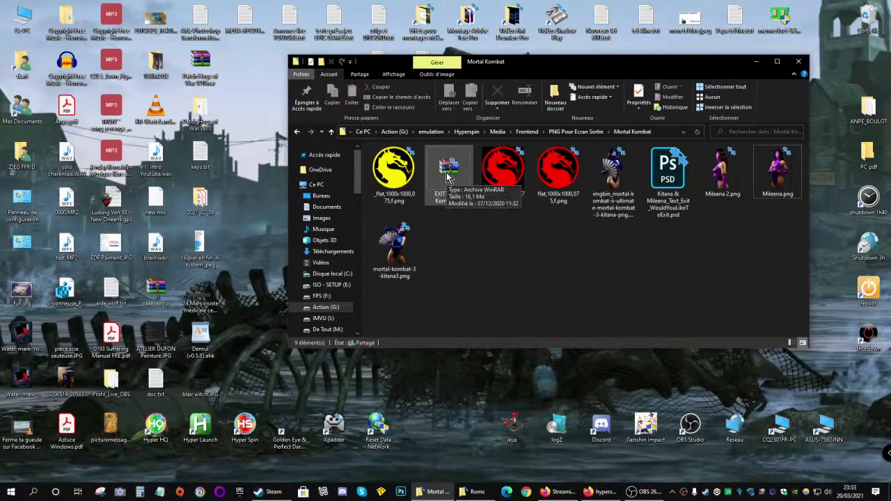
double_click(448, 177)
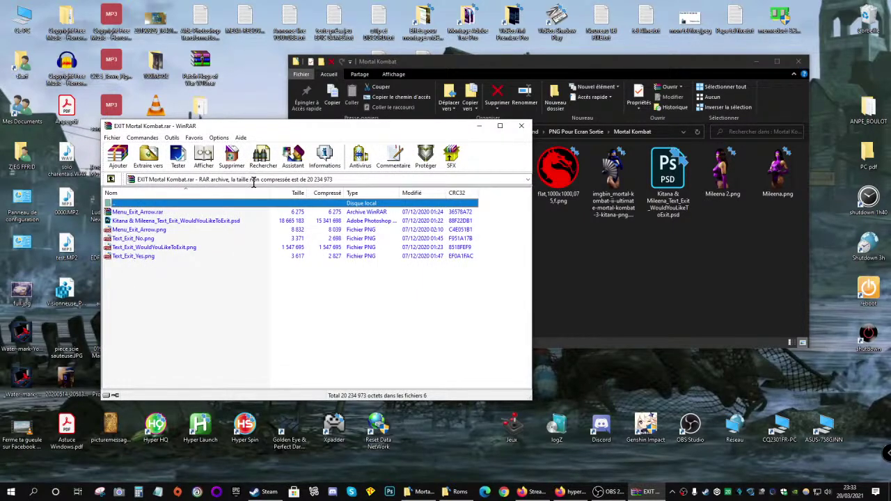
click(521, 126)
key(BackSpace)
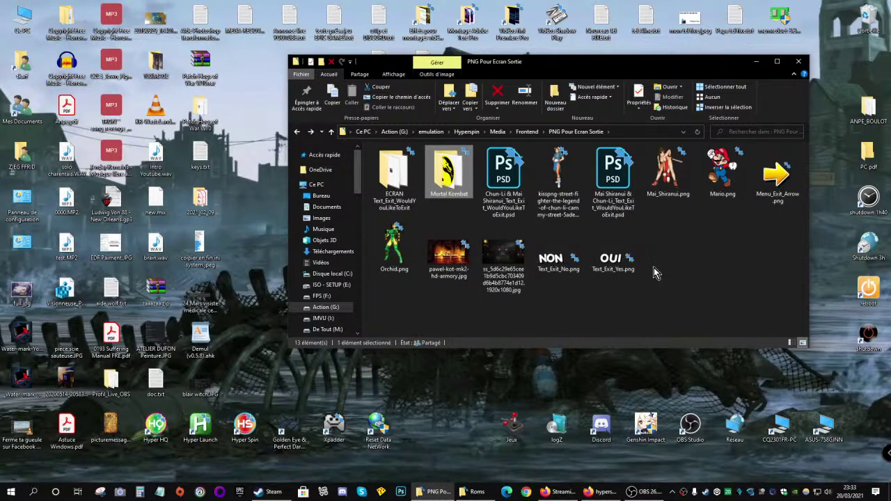
key(BackSpace)
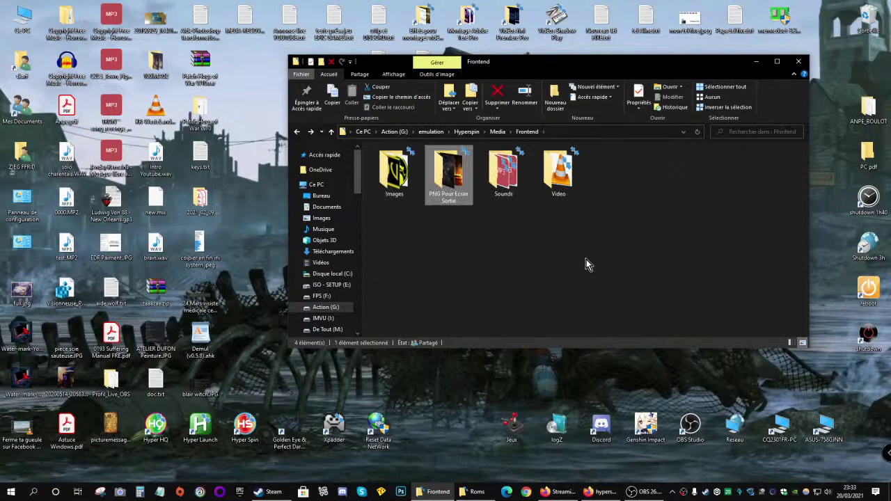
Play No Video.flv from the Frontend Video folder, pause it on the EmuMovies.com text, and close the player
double_click(547, 186)
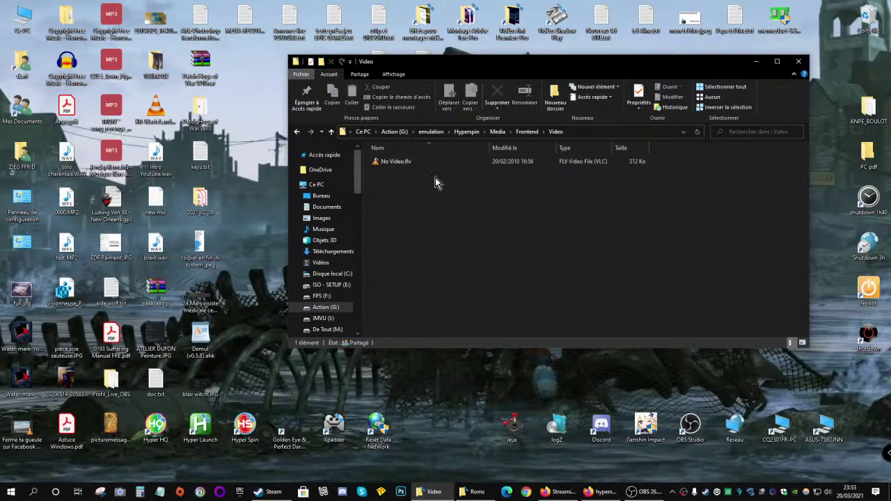
key(BackSpace)
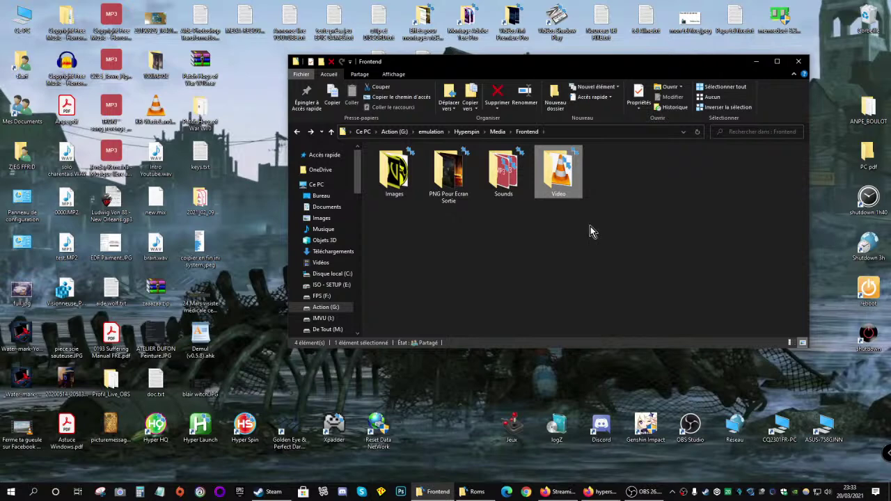
double_click(560, 185)
double_click(393, 162)
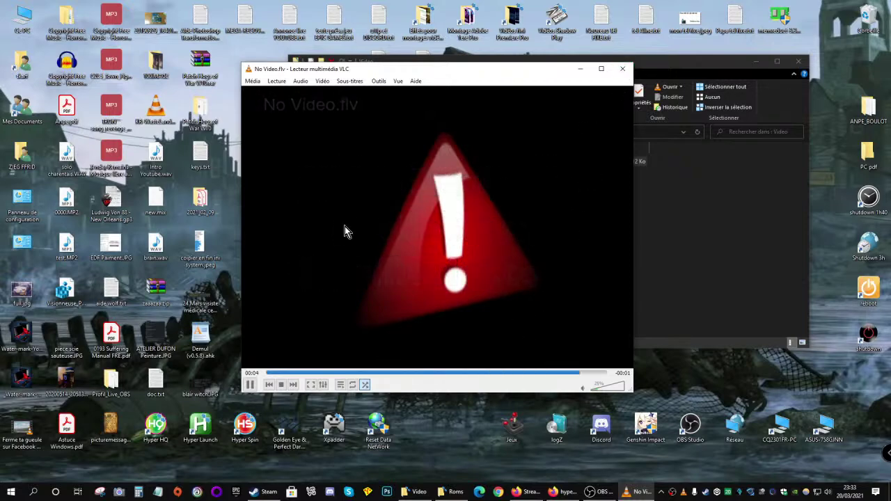
click(249, 384)
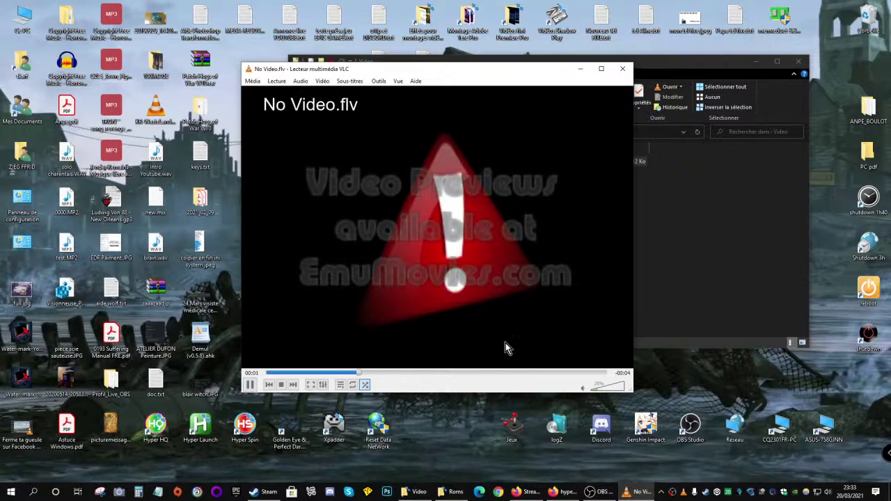
click(249, 384)
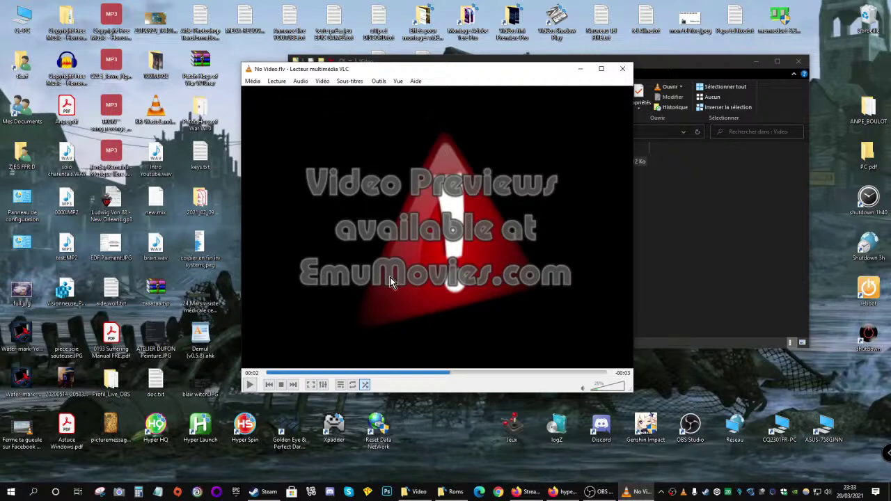
click(623, 72)
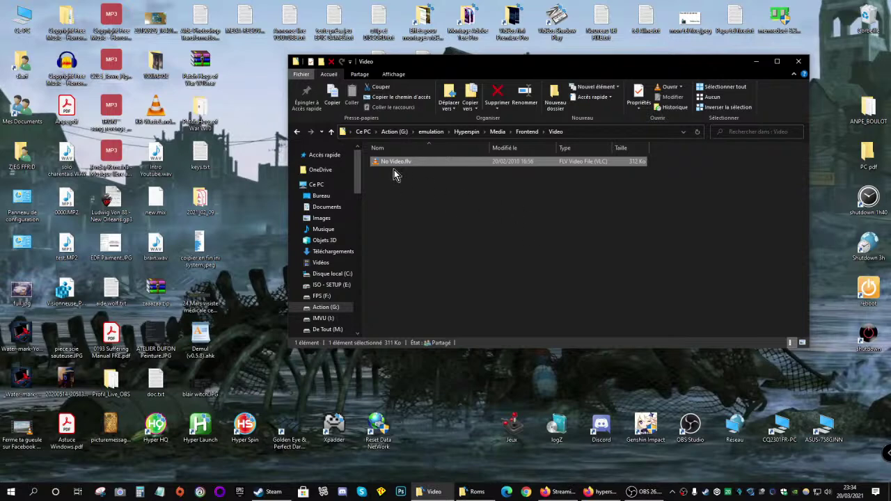
Go back up to the Media folder and open the Images subfolder of Main Menu
key(BackSpace)
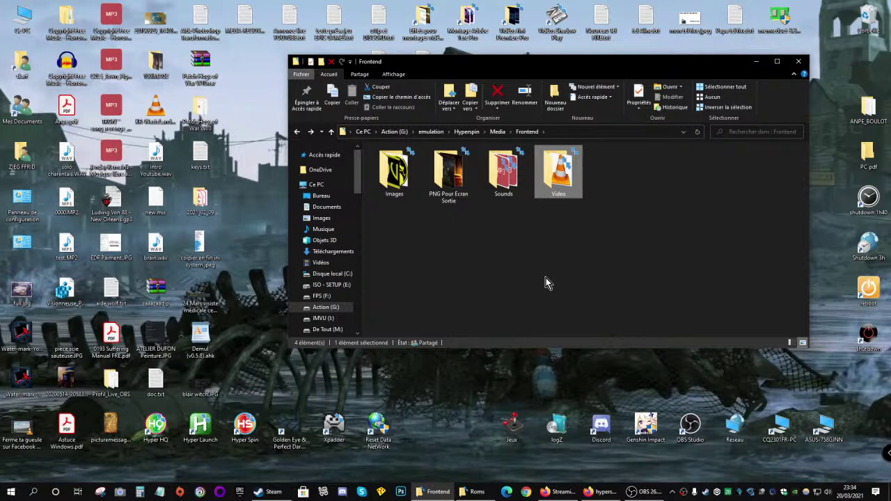
key(BackSpace)
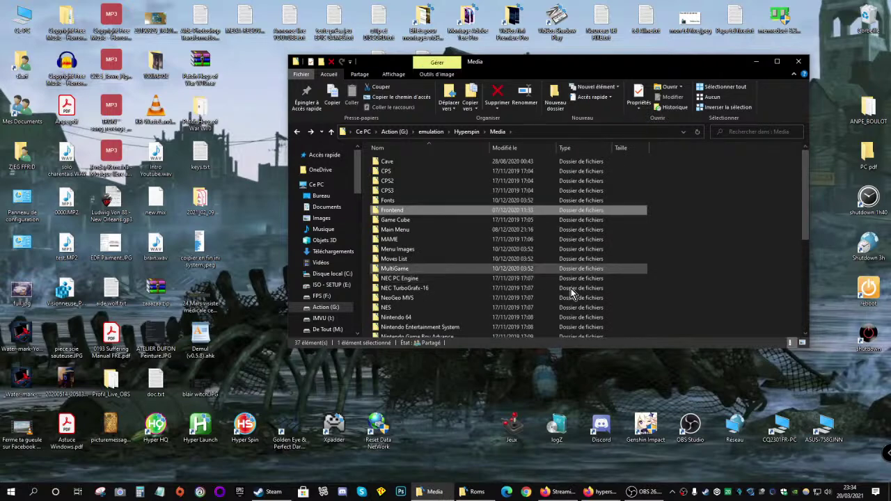
double_click(402, 233)
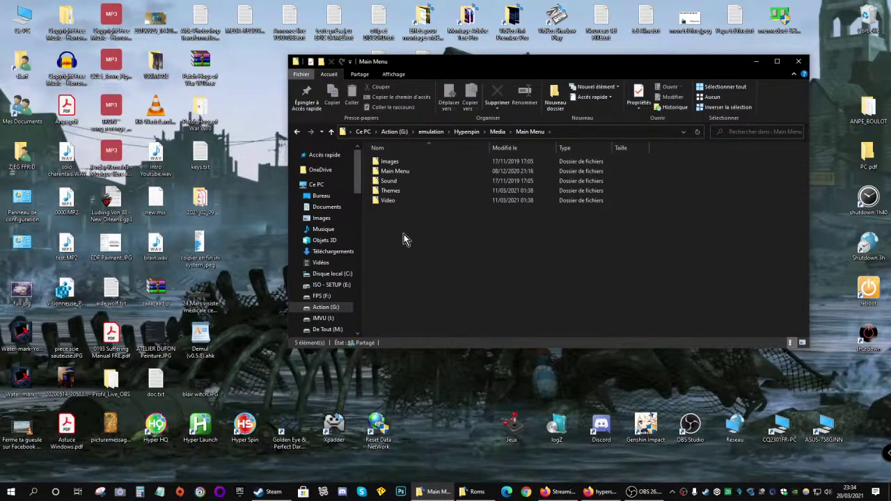
double_click(387, 163)
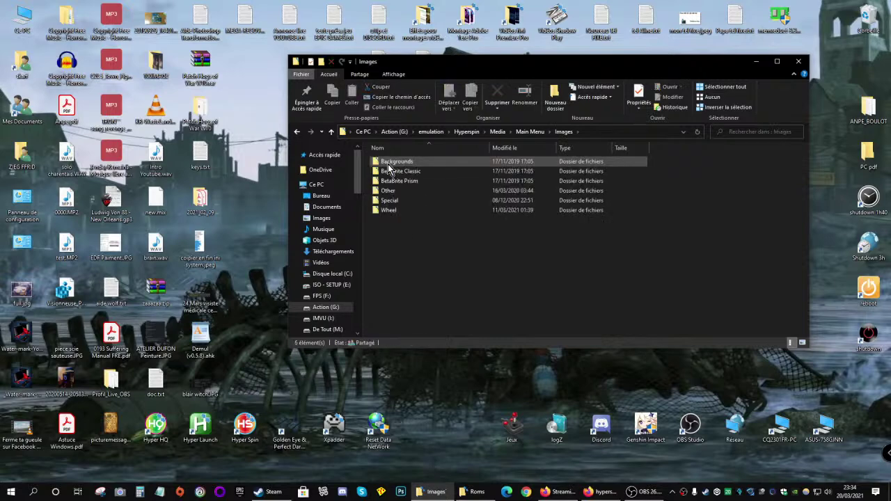
Browse the system pointer images in the Other subfolder of the Main Menu images, and return to Images
double_click(388, 192)
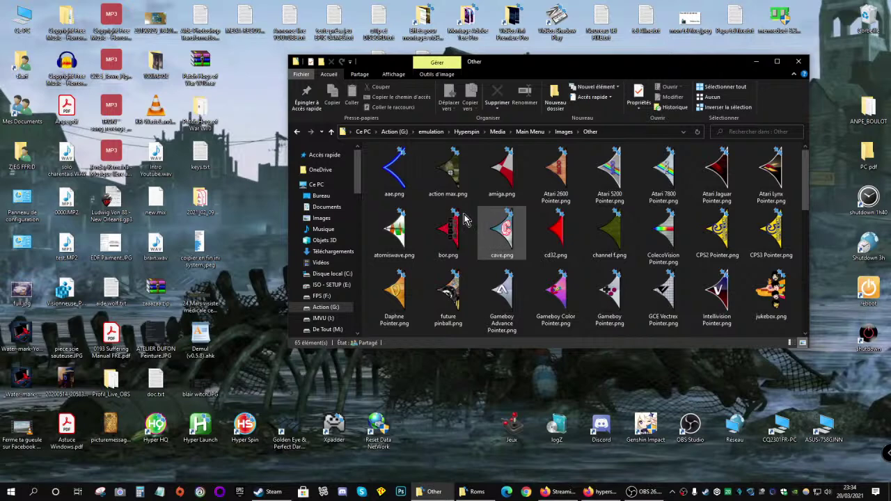
scroll(450, 201, down, 5)
scroll(474, 200, down, 1)
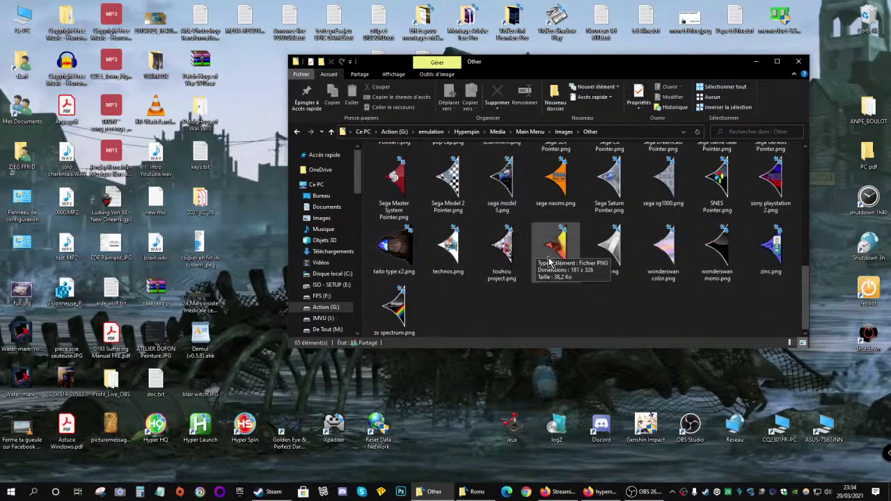
scroll(549, 244, up, 8)
key(BackSpace)
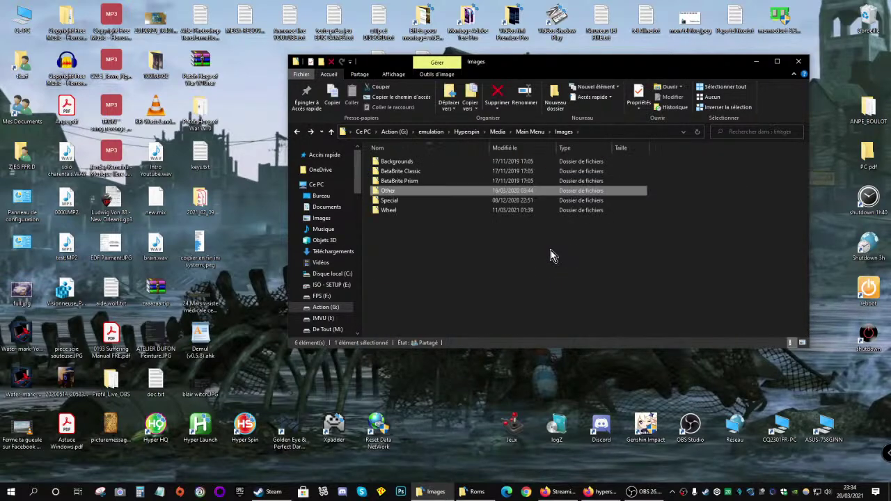
Check the Special subfolder, browse the system logos in the Wheel subfolder, and return to the Main Menu Images folder
click(389, 202)
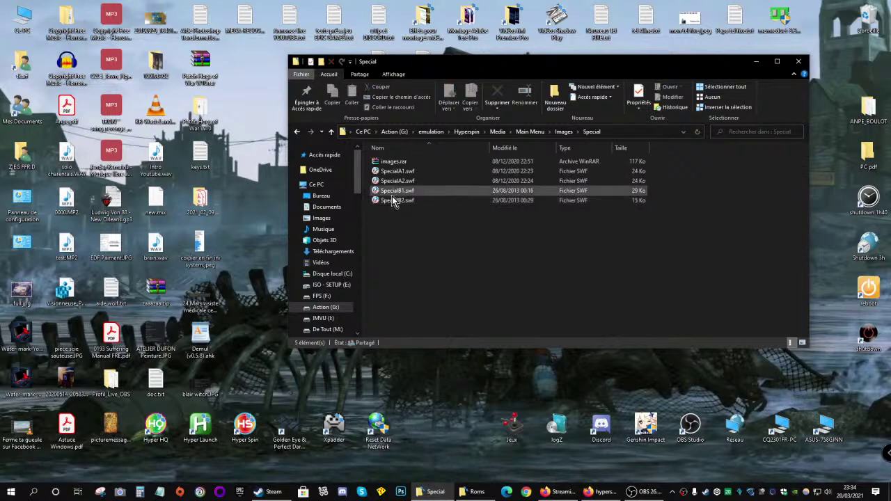
key(BackSpace)
double_click(390, 207)
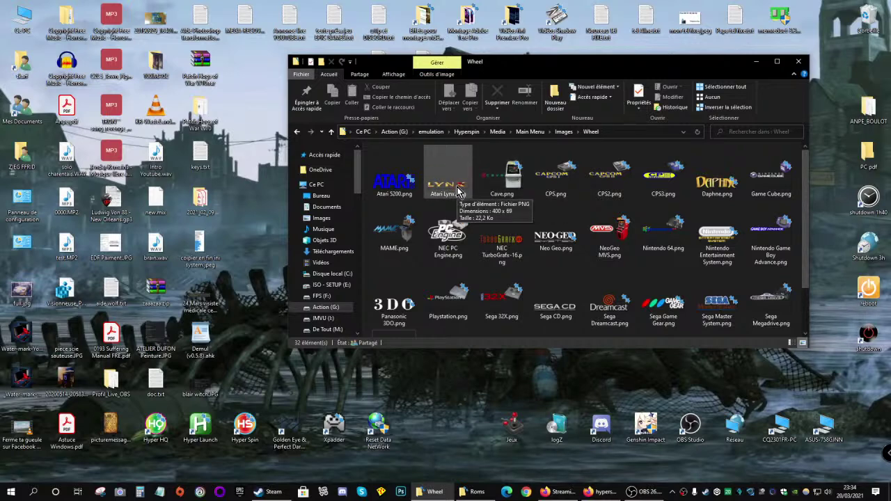
scroll(457, 189, down, 1)
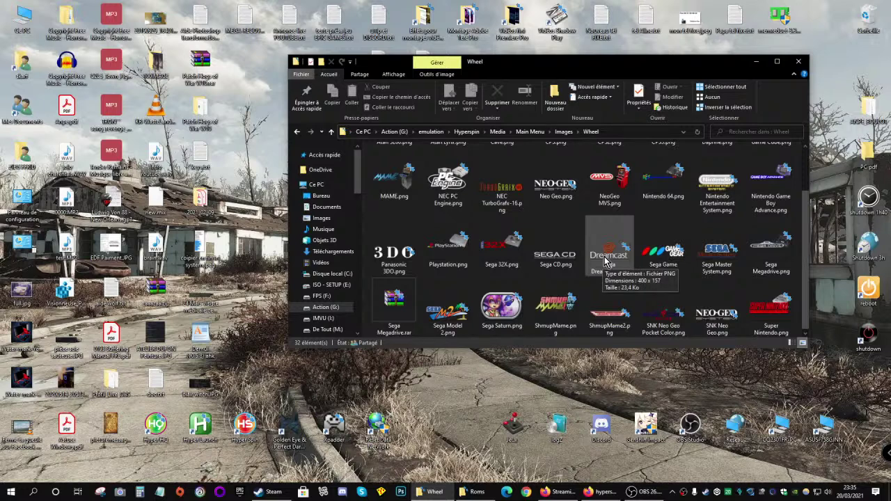
scroll(605, 261, up, 1)
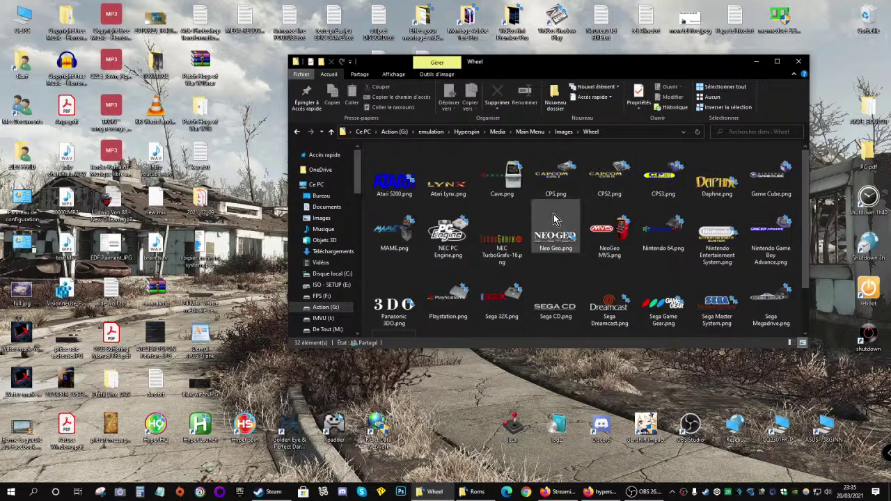
key(BackSpace)
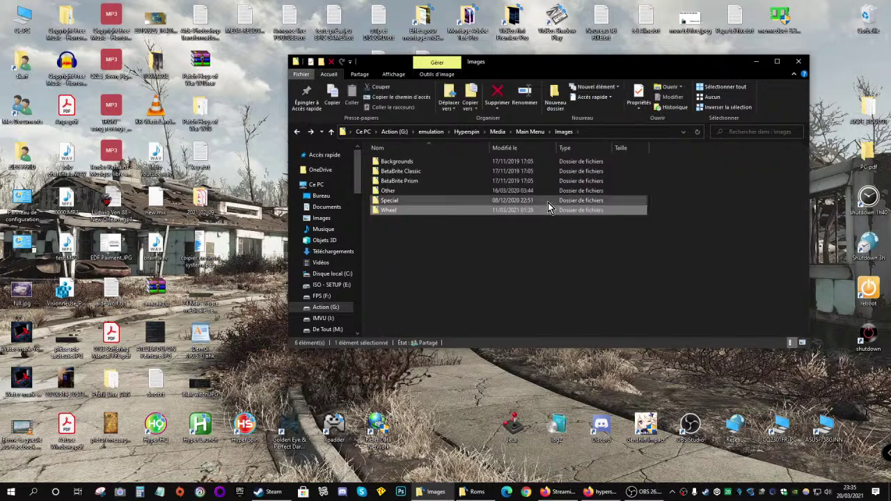
Look through the BetaBrite Prism and BetaBrite Classic subfolders of the Main Menu images, and return to Images
double_click(398, 183)
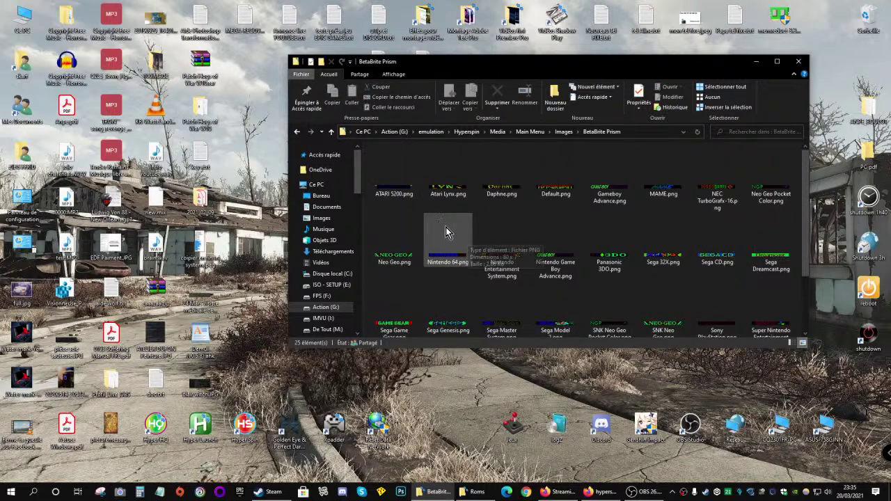
scroll(482, 240, down, 1)
scroll(482, 240, down, 2)
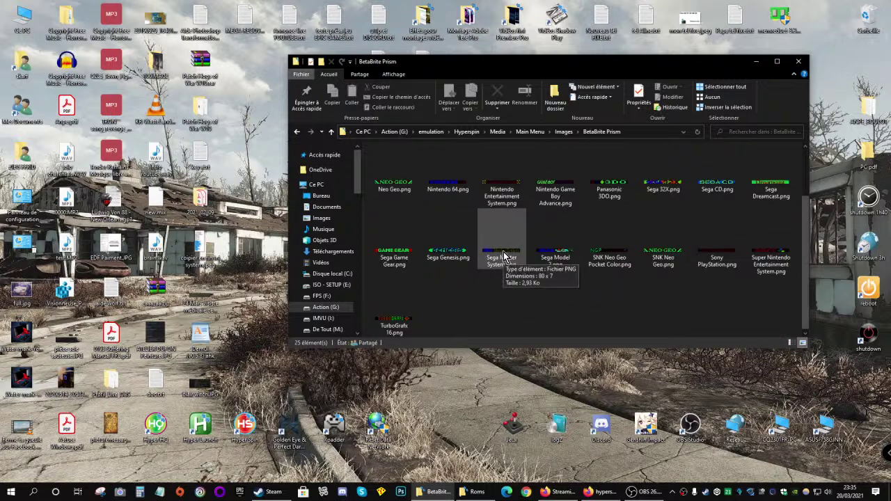
key(BackSpace)
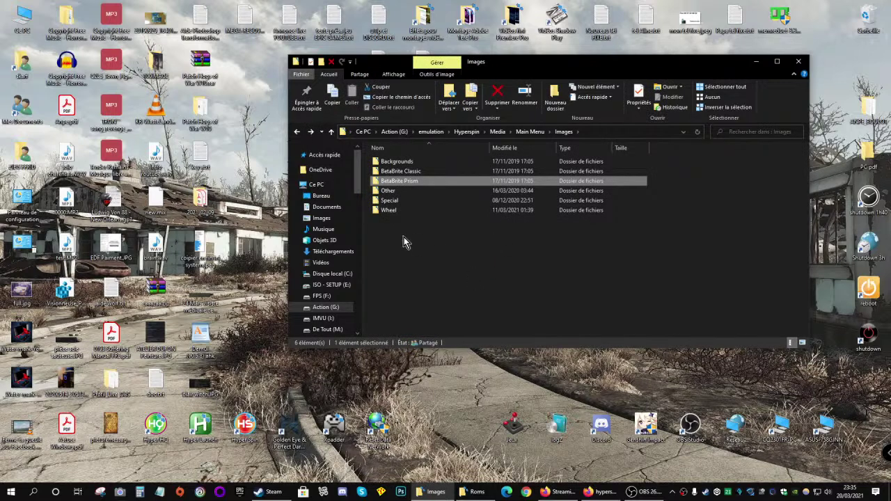
double_click(397, 171)
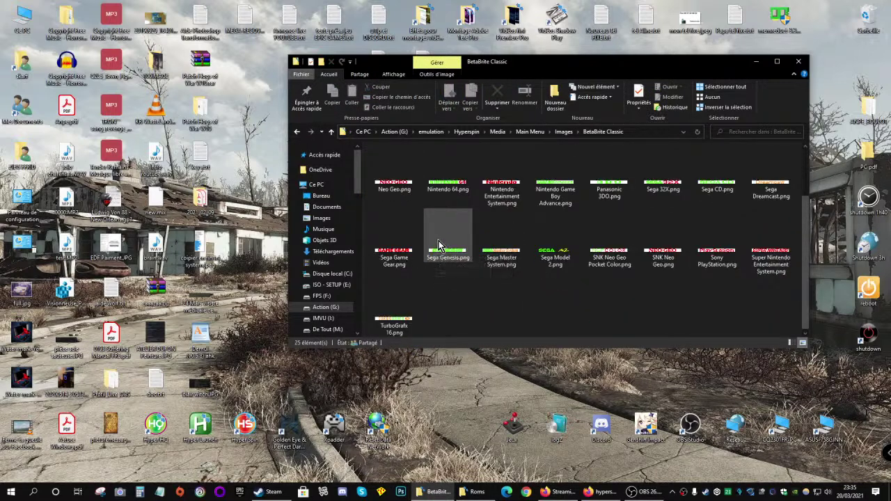
key(alt+Left)
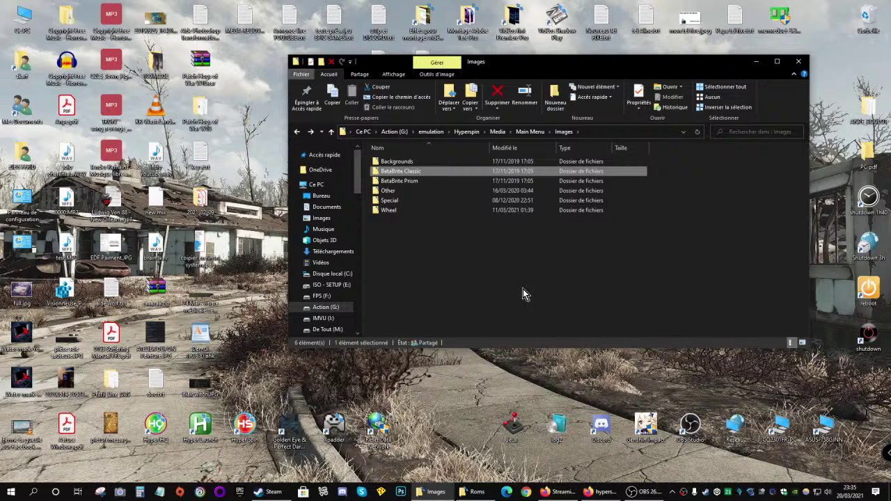
View the background images in the Interstitial subfolder of Backgrounds, and return to the Main Menu media folder
double_click(388, 163)
double_click(387, 163)
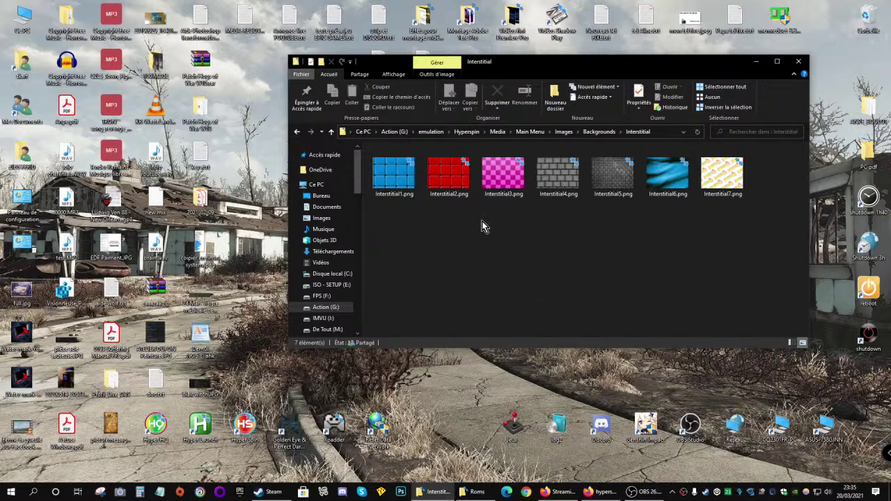
key(alt+Left)
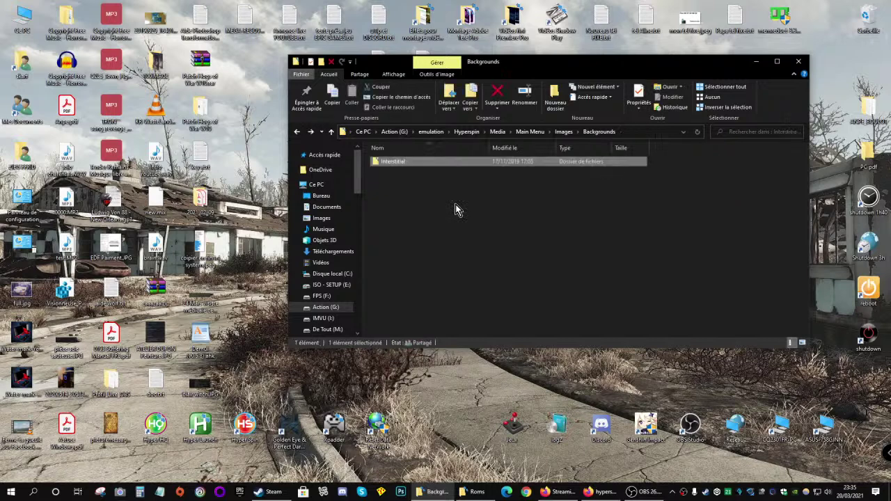
key(alt+Left)
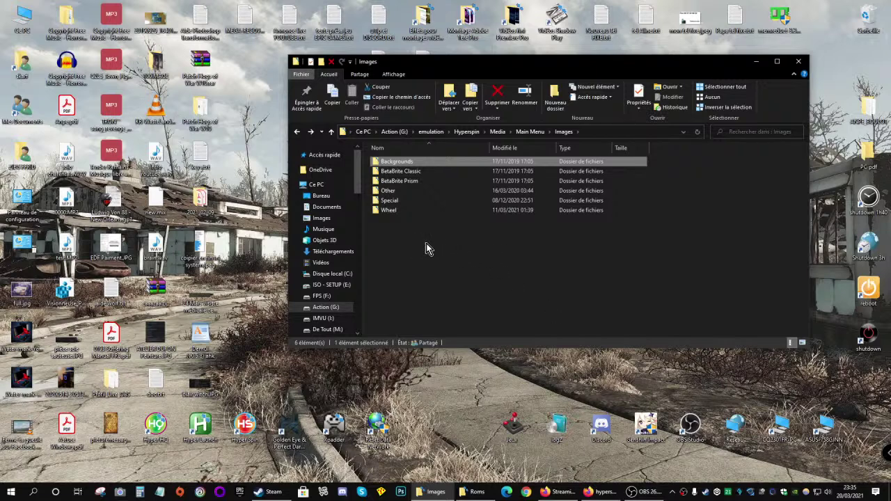
key(alt+Left)
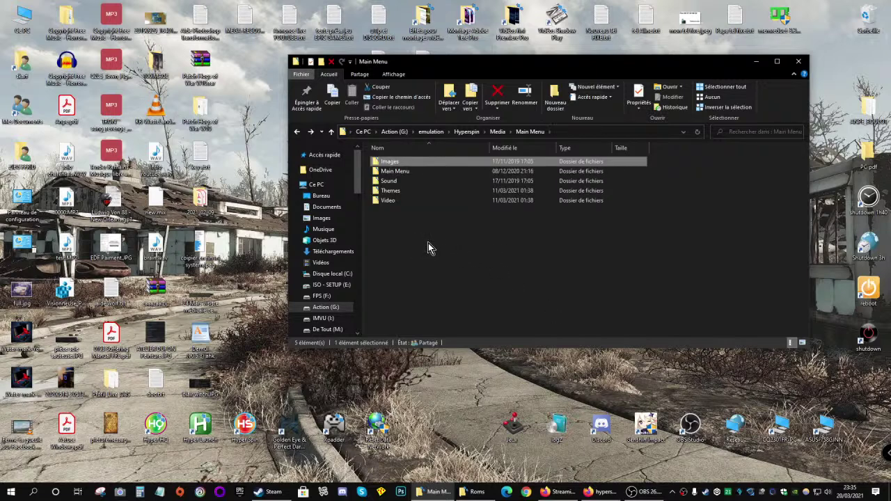
Check the Images, Backgrounds and Interstitial folders inside the nested Main Menu folder, and go back up
double_click(395, 171)
double_click(392, 164)
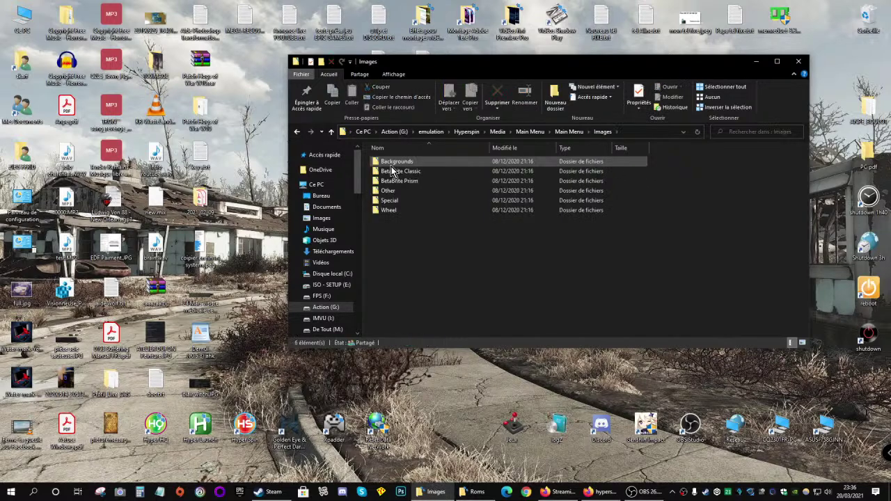
double_click(398, 164)
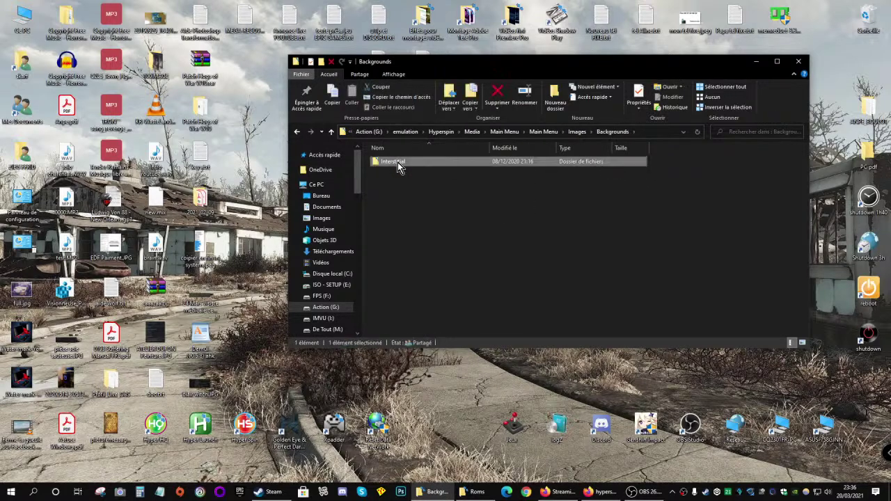
double_click(397, 166)
key(alt+Left)
key(alt+Left)
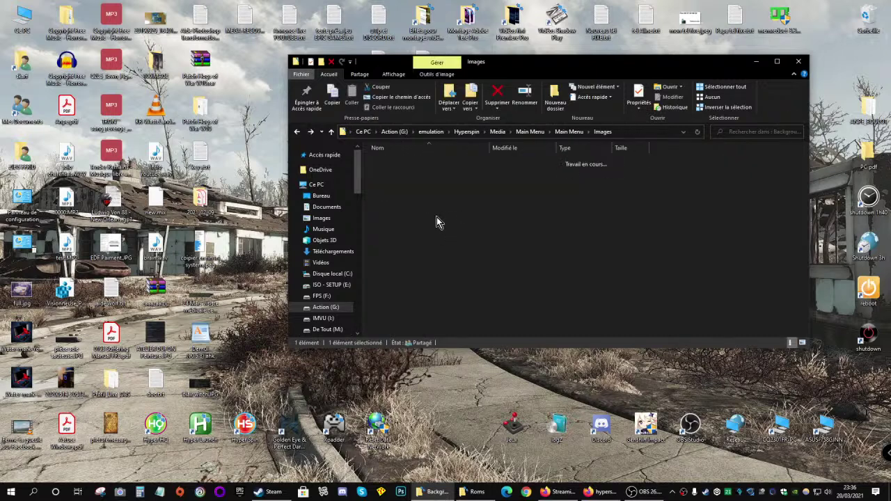
key(alt+Left)
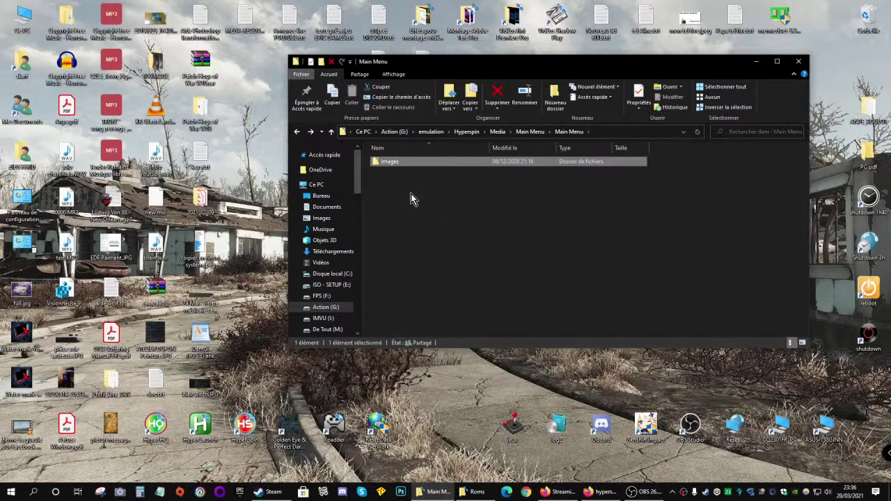
Look into the Sound subfolder of Main Menu, return, and open the Themes subfolder
double_click(392, 180)
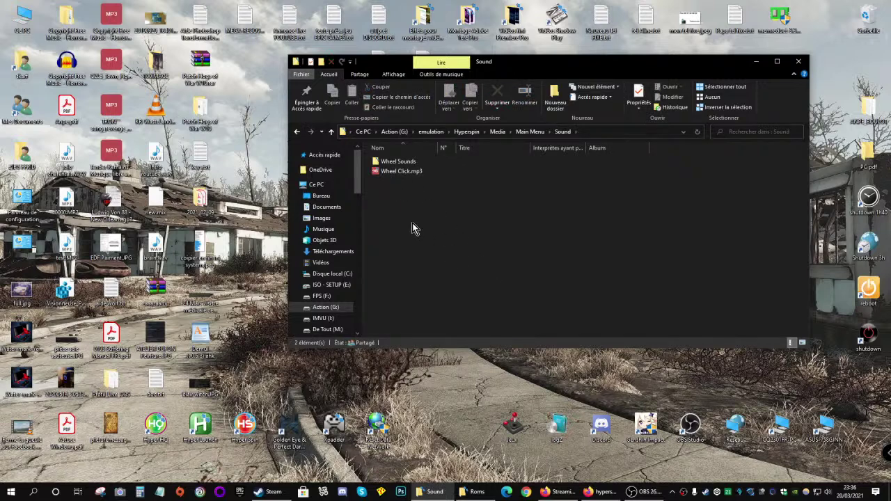
key(alt+Left)
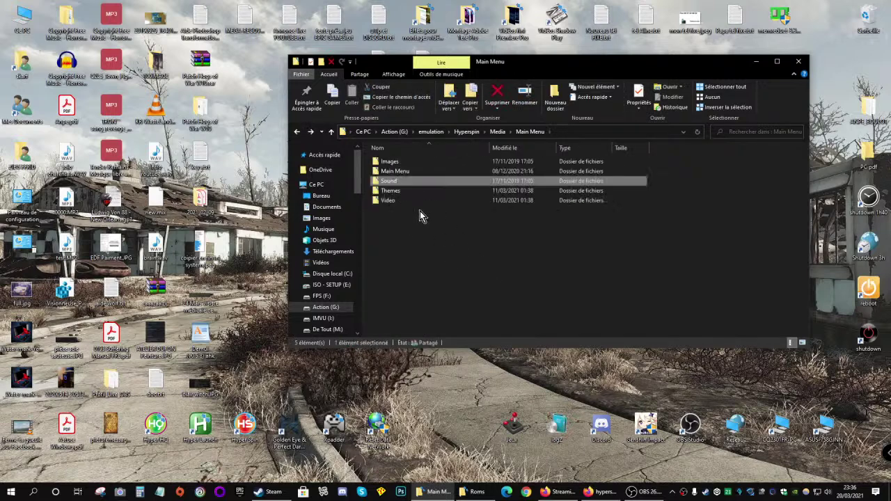
double_click(391, 191)
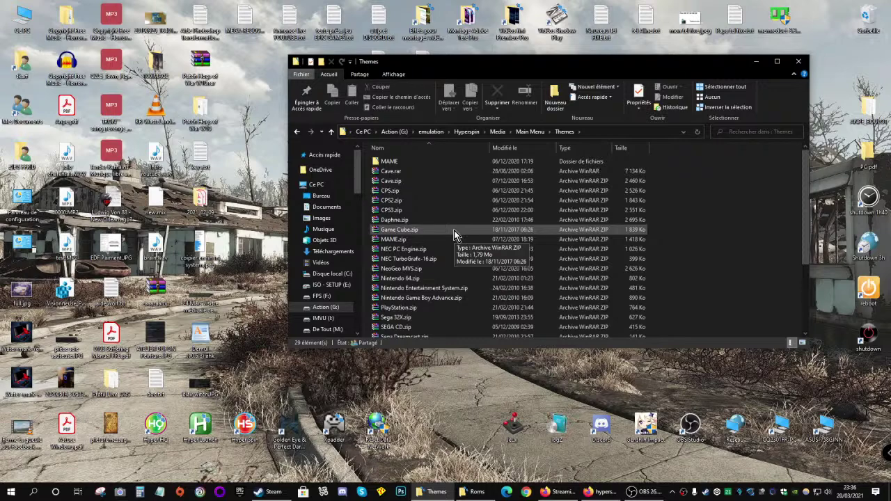
Open Cave.rar and the Cave.zip archive inside its Themes folder, arranging the archive windows over the Explorer window
click(390, 172)
double_click(390, 174)
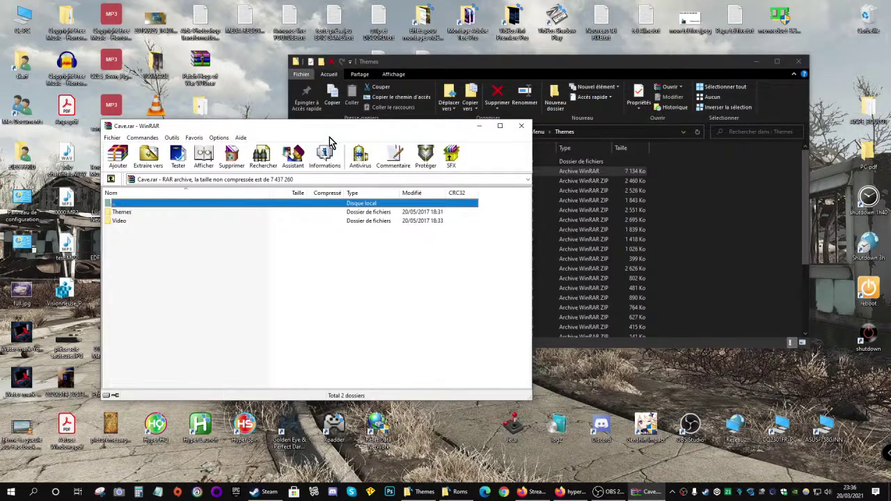
drag(316, 133, 597, 127)
double_click(411, 208)
double_click(411, 209)
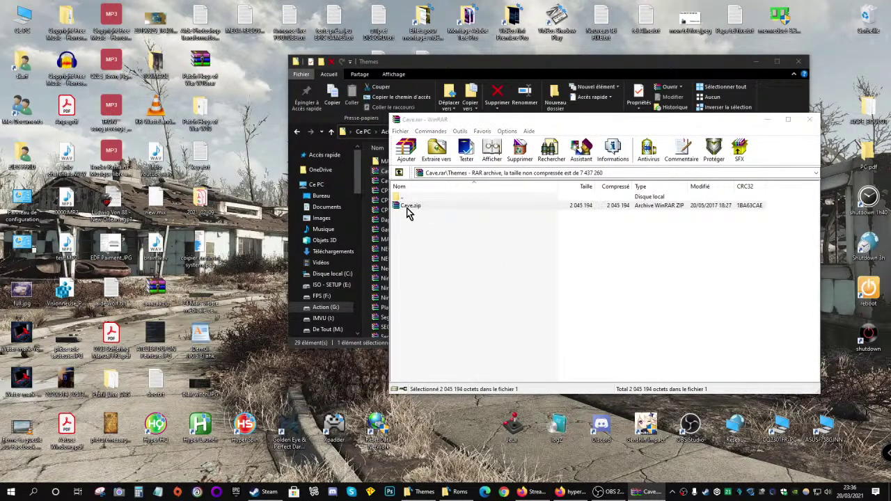
drag(284, 130, 495, 137)
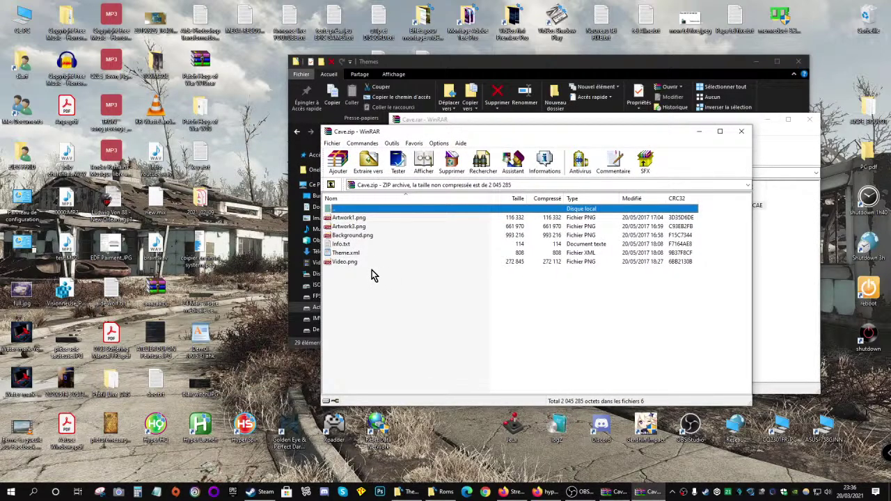
Preview Artwork1.png, Artwork3.png and Background.png from the nested Cave.zip, closing each image after viewing
double_click(346, 218)
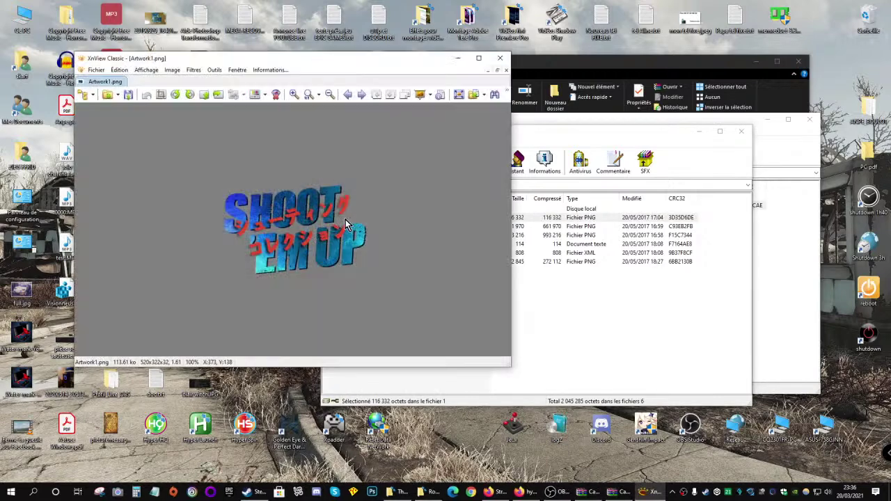
click(500, 58)
click(348, 227)
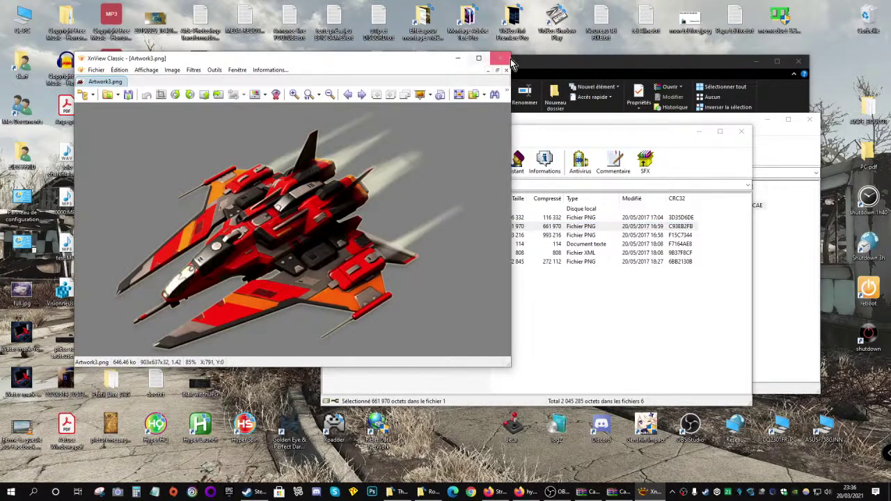
click(500, 57)
double_click(345, 235)
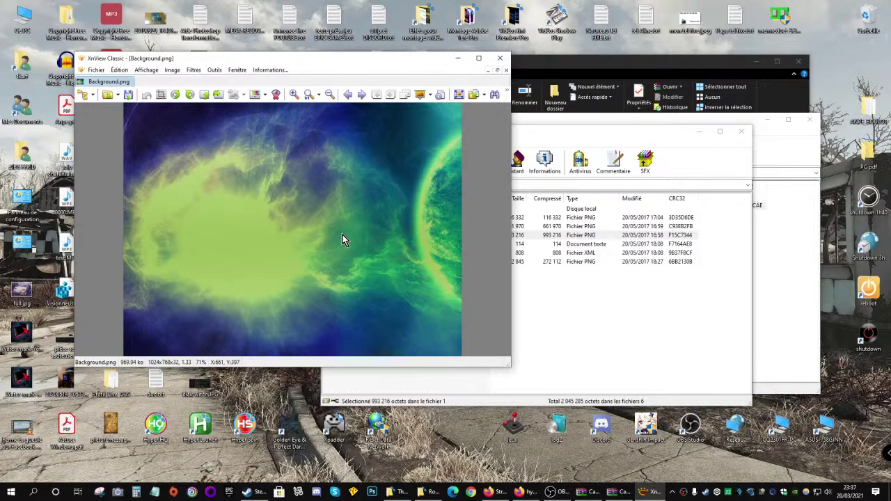
click(499, 58)
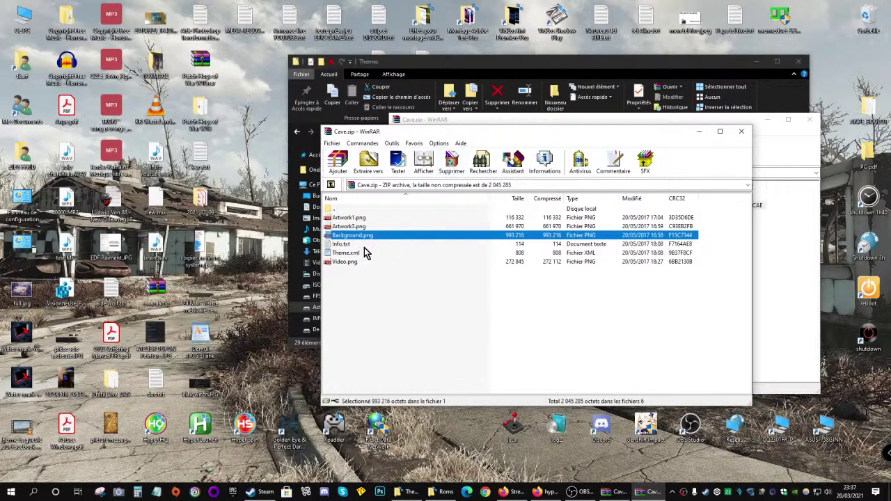
View the arcade cabinet image Video.png, and close it along with both Cave archive windows
double_click(341, 262)
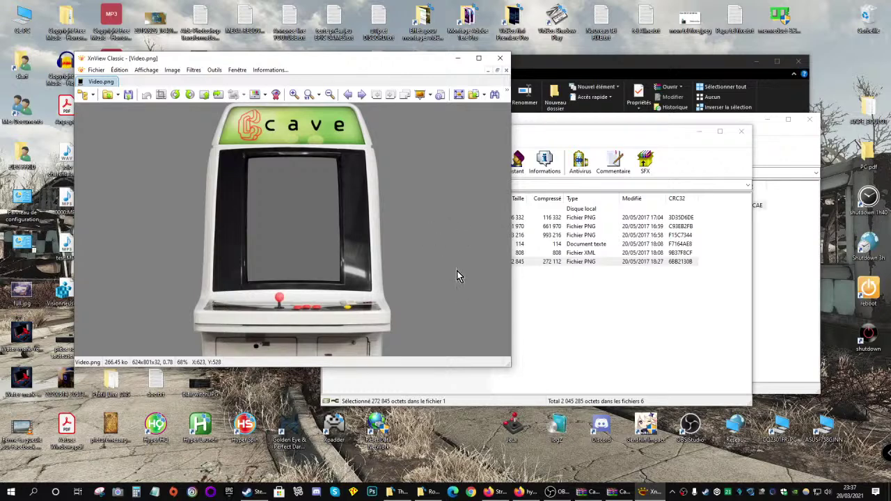
click(501, 60)
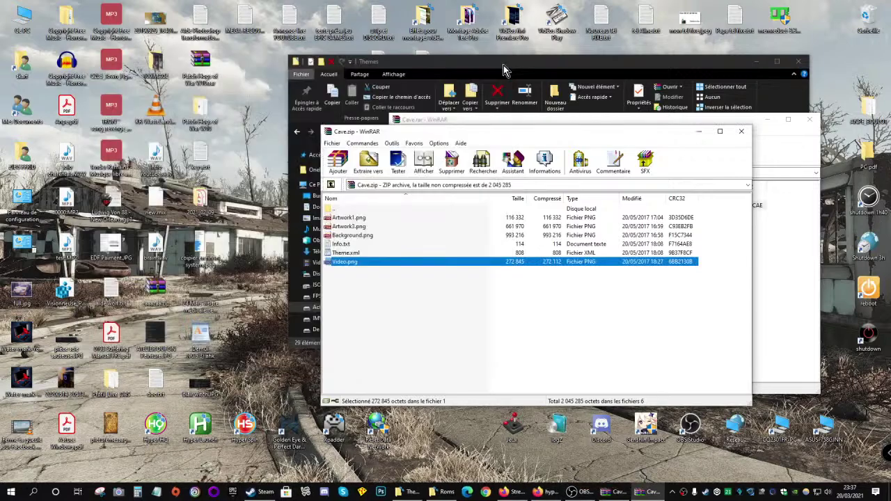
click(744, 137)
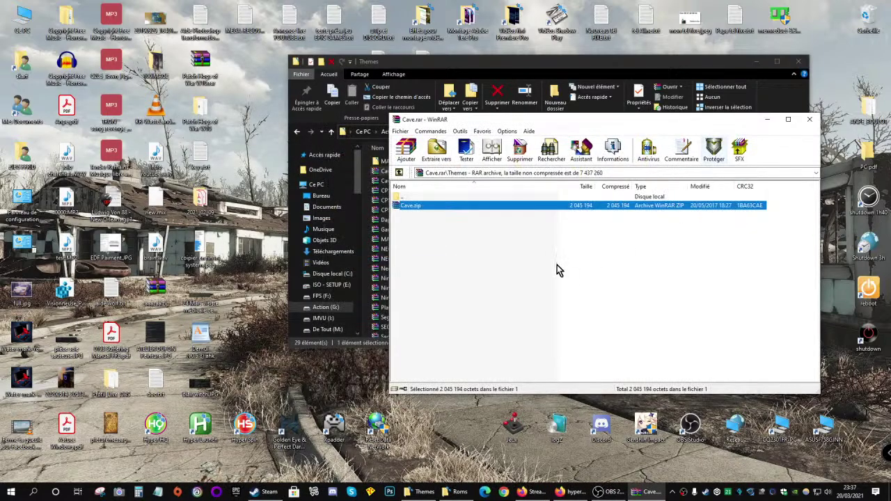
click(808, 121)
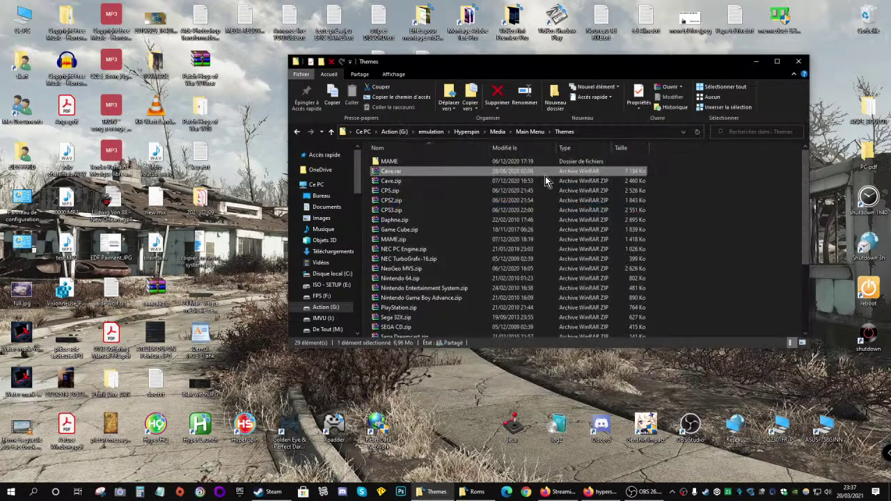
Open Cave.zip from the Themes folder, view its Artwork1.png and Video.png, and move the Video.png window aside
double_click(392, 182)
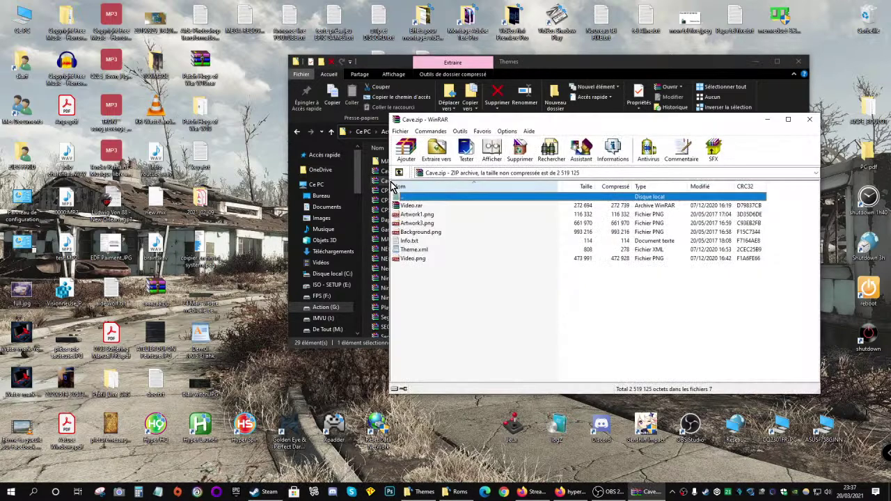
double_click(411, 214)
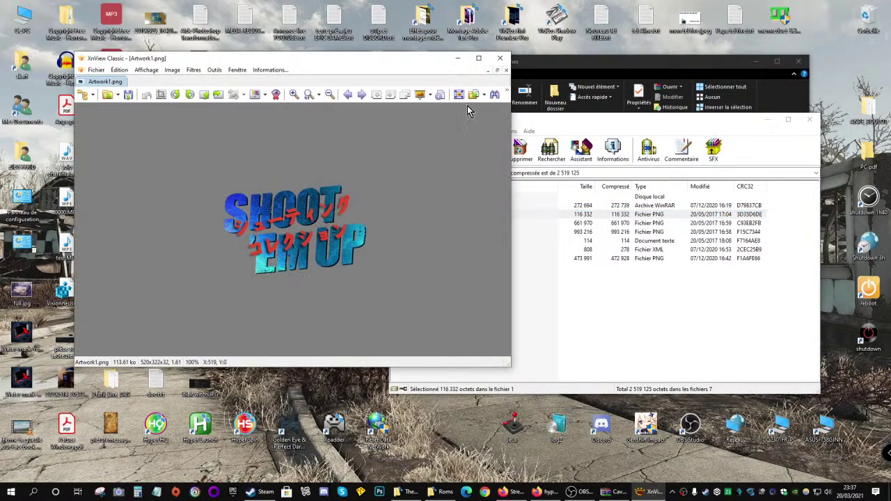
click(499, 58)
double_click(416, 259)
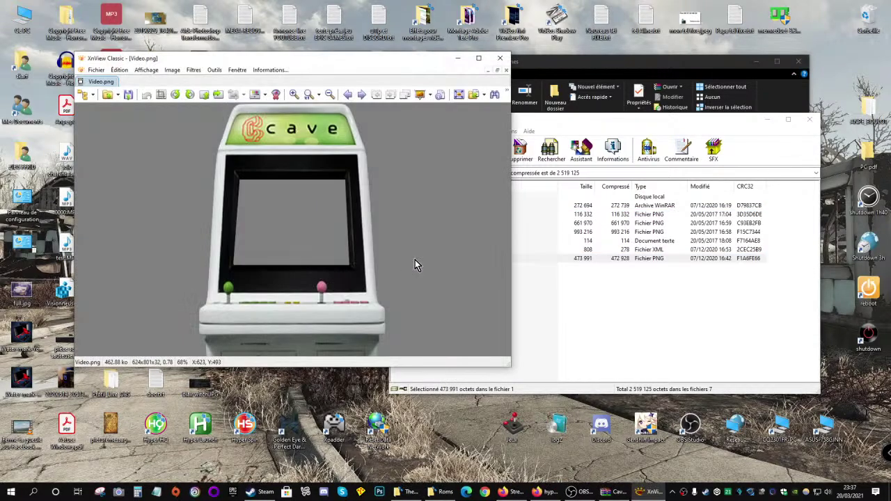
drag(409, 59, 816, 102)
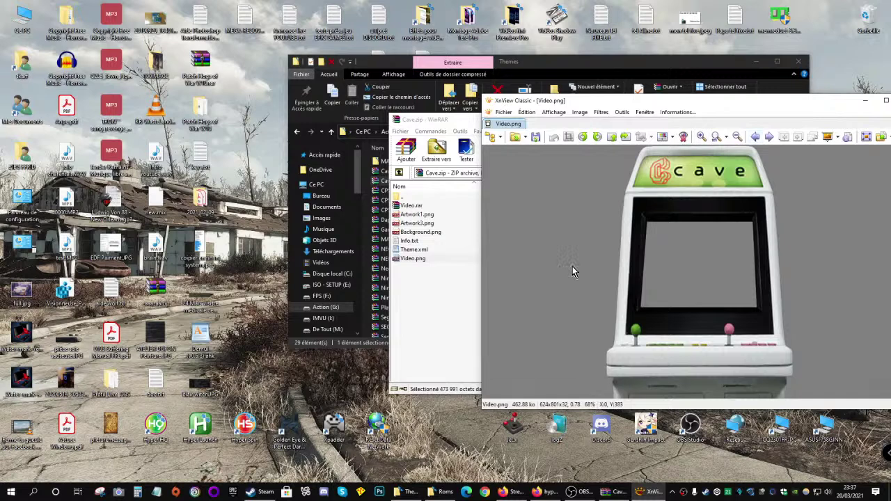
Reopen the Cave.zip nested in Cave.rar and compare its Video.png side by side with the Video.png already open
click(385, 172)
double_click(385, 174)
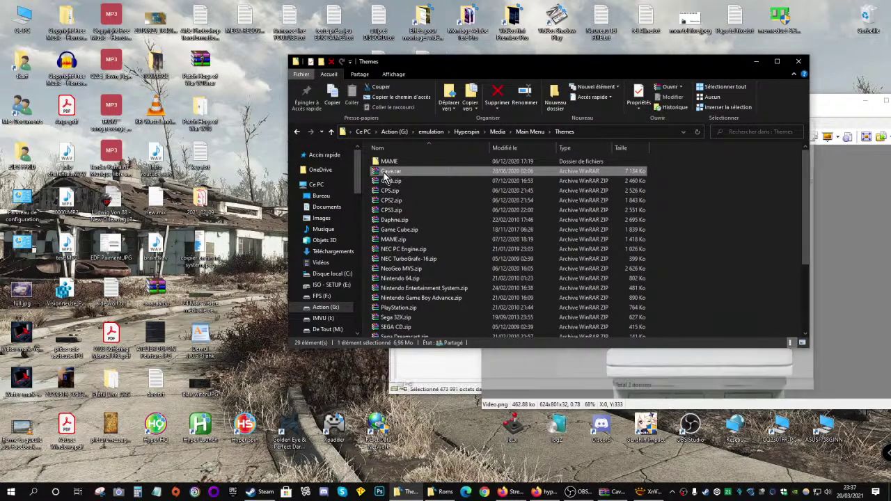
click(699, 360)
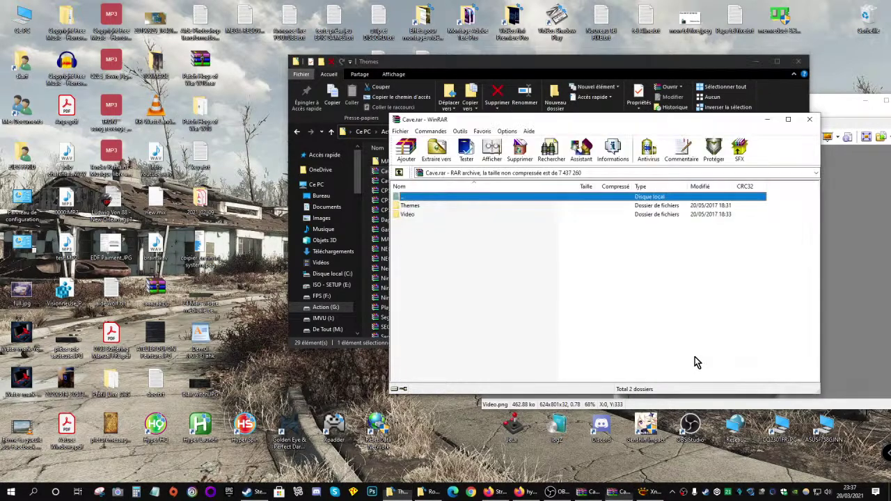
drag(685, 123, 392, 102)
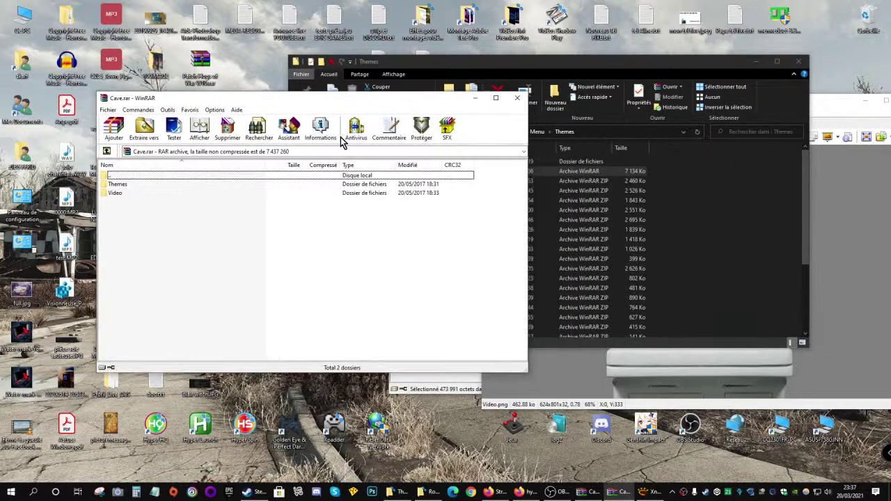
click(117, 185)
double_click(118, 188)
double_click(116, 185)
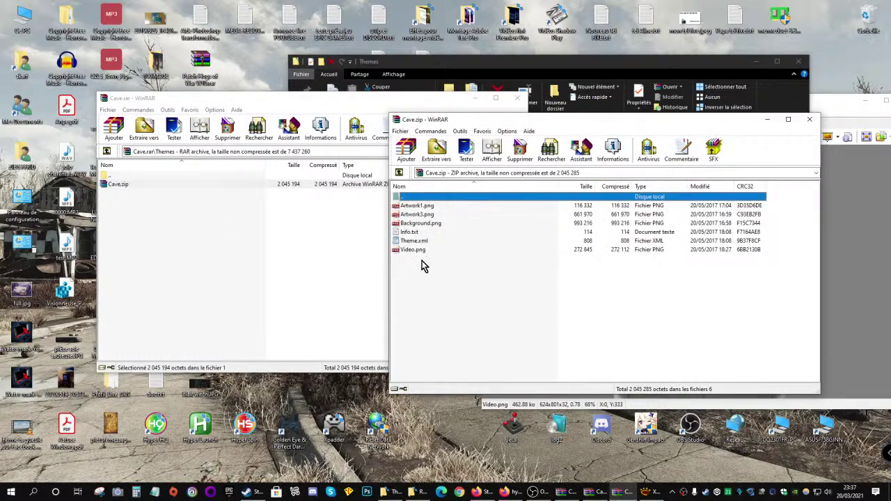
double_click(411, 252)
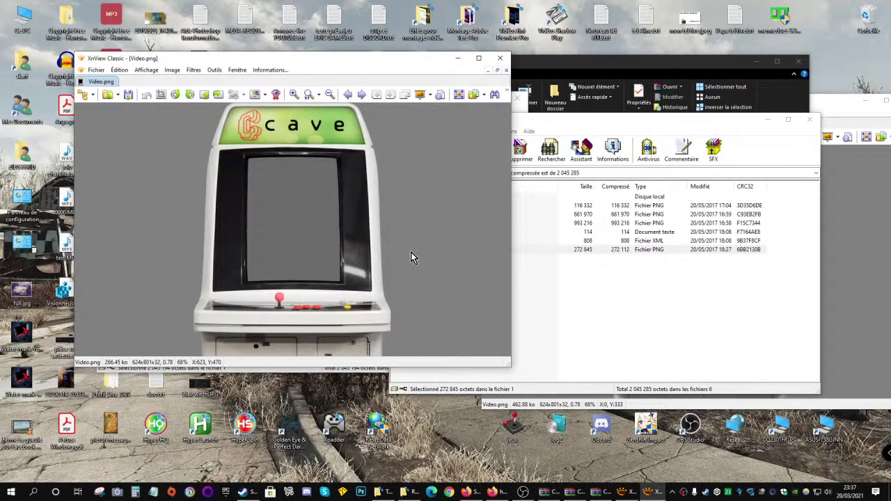
click(823, 124)
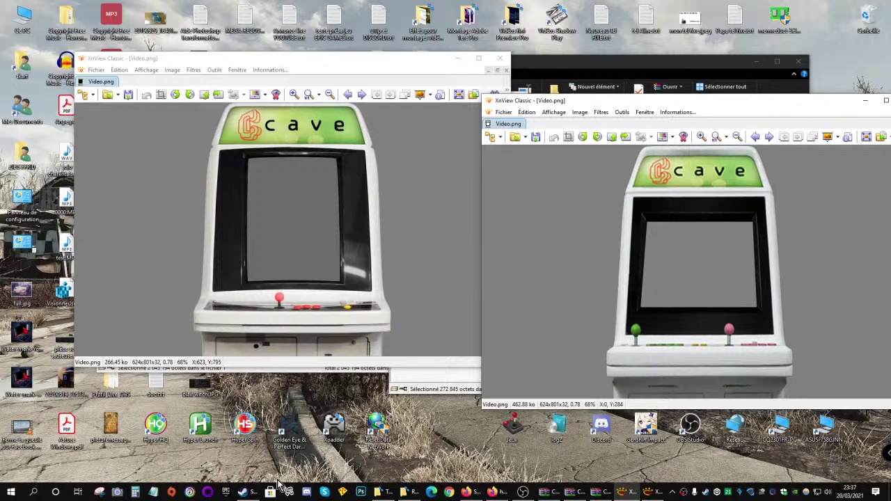
Launch HyperSpin from the desktop and toggle the taskbar lock option
click(244, 426)
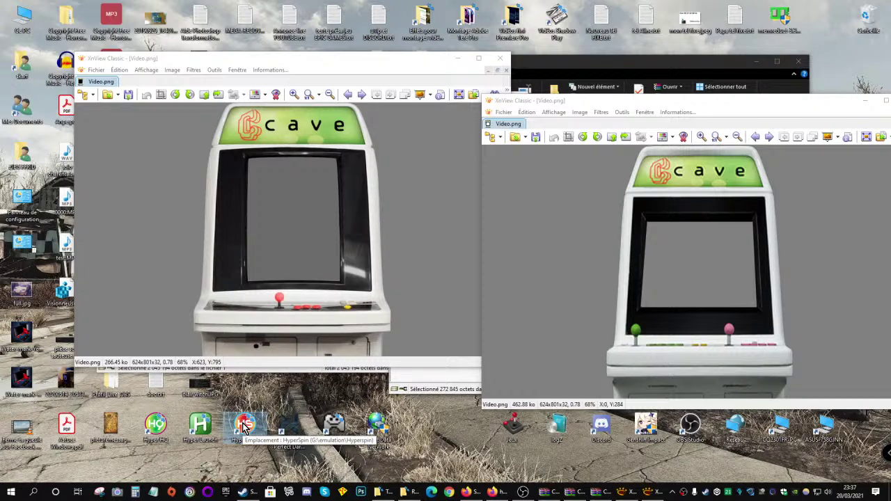
double_click(243, 425)
click(672, 493)
right_click(672, 493)
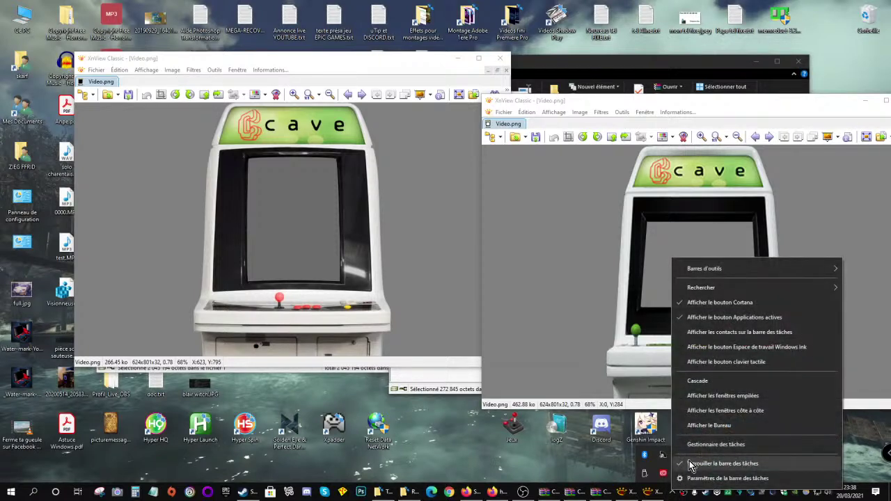
click(699, 460)
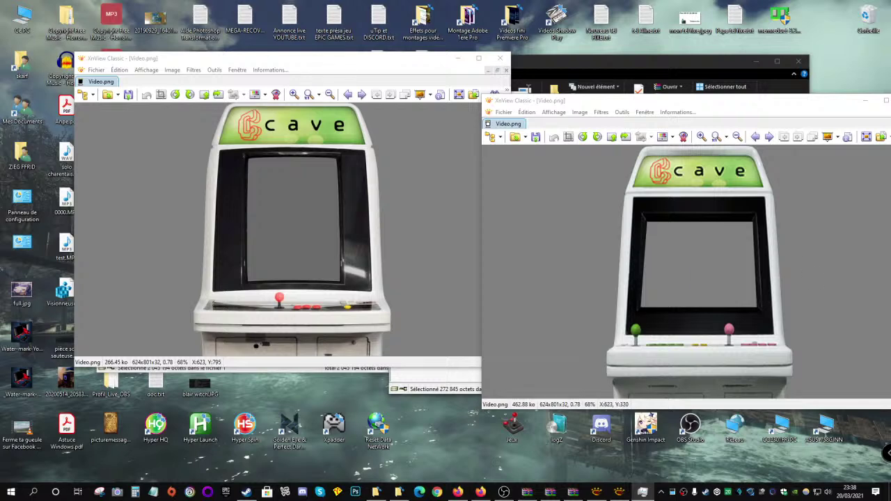
Launch HyperSpin past the joystick error and go back through the system wheel to view the Cave theme
click(244, 426)
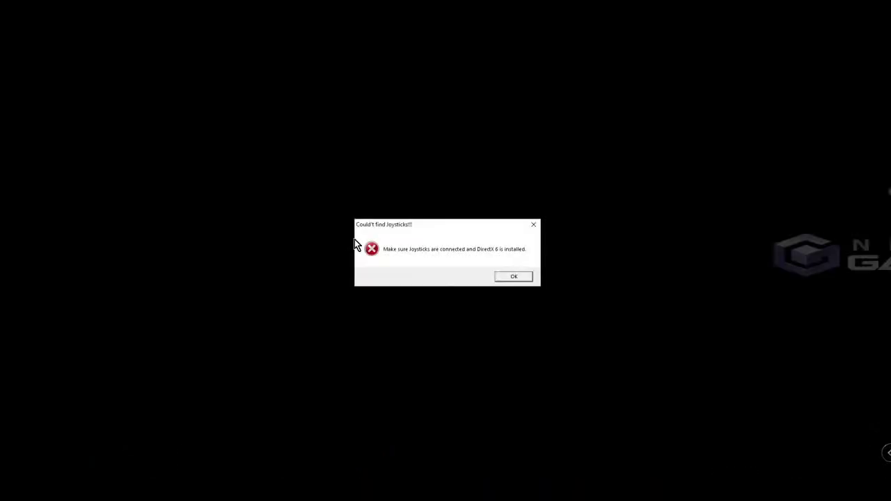
key(Return)
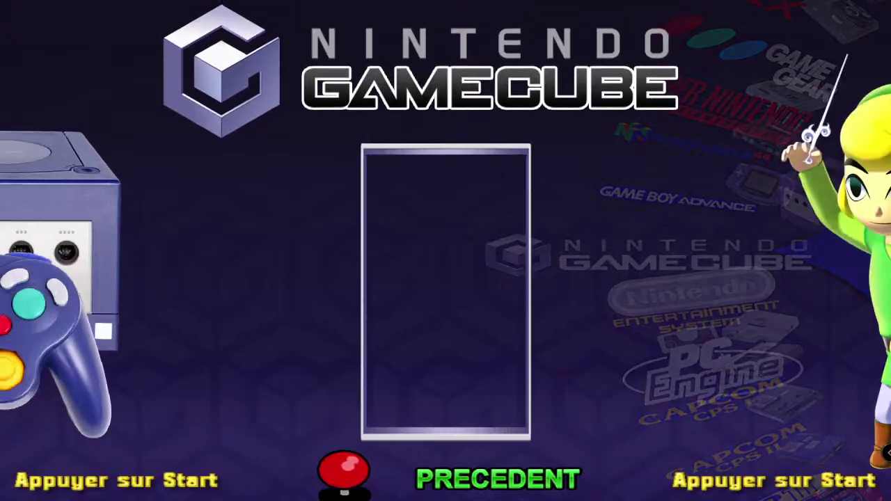
key(Up)
key(Up)
key(Up)
key(Up)
key(Up)
key(Up)
key(Up)
key(Up)
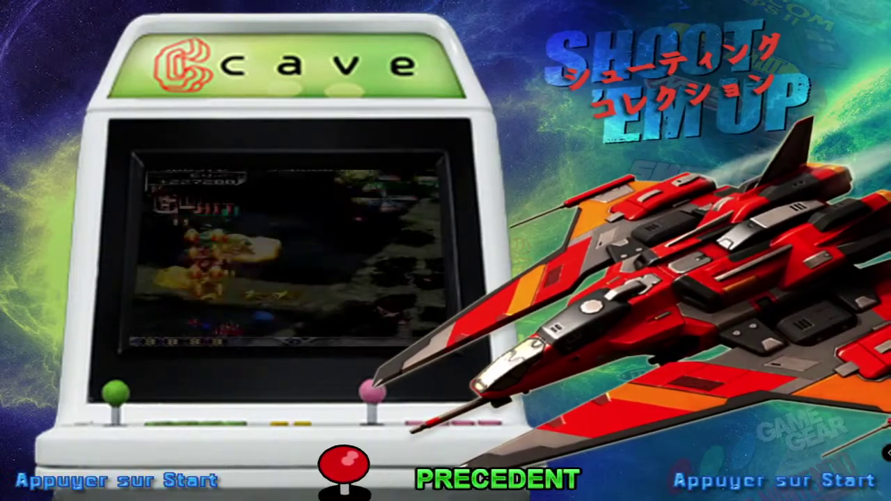
key(Up)
key(Down)
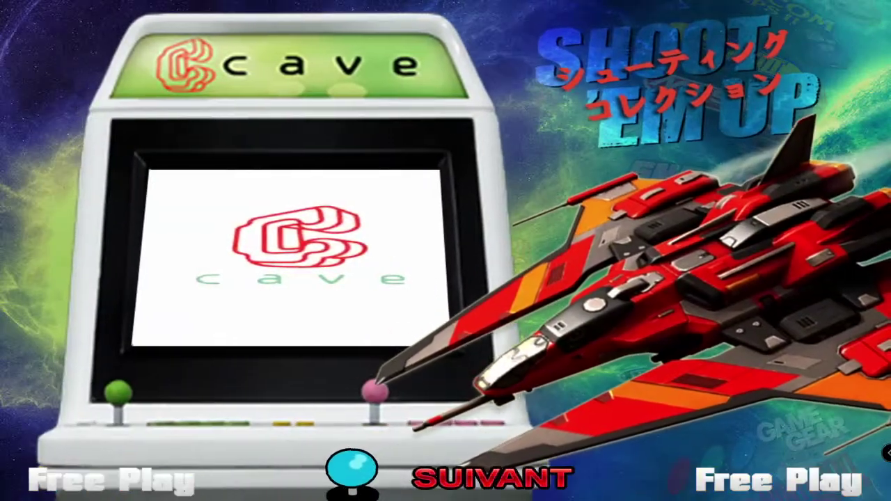
Browse the system themes from PlayStation through Mega Drive, 32X and Nintendo 64 to GameCube, and quit HyperSpin
key(Down)
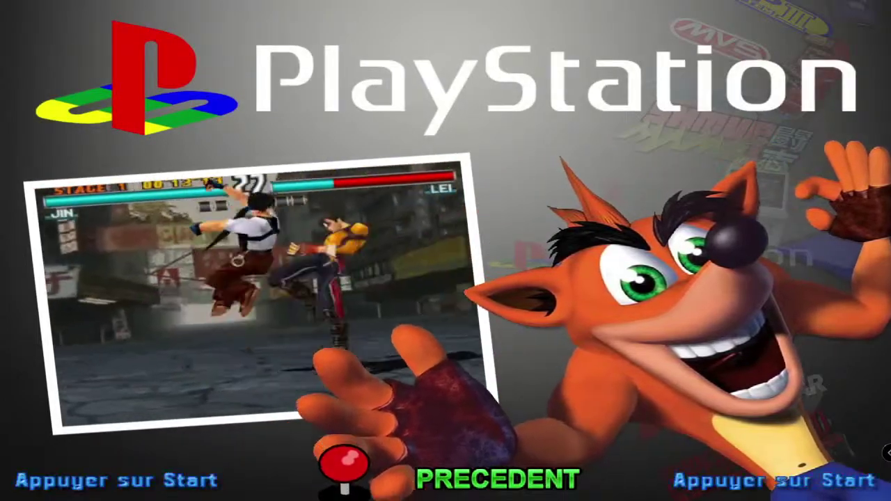
key(Down)
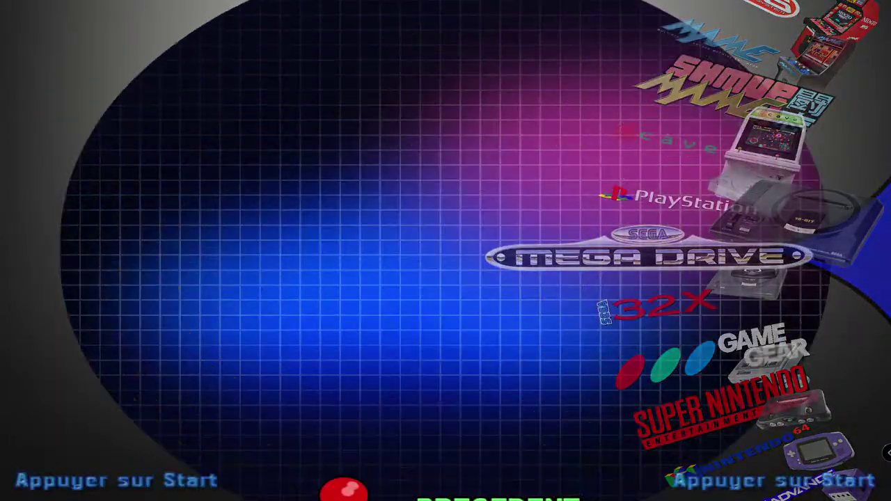
key(Down)
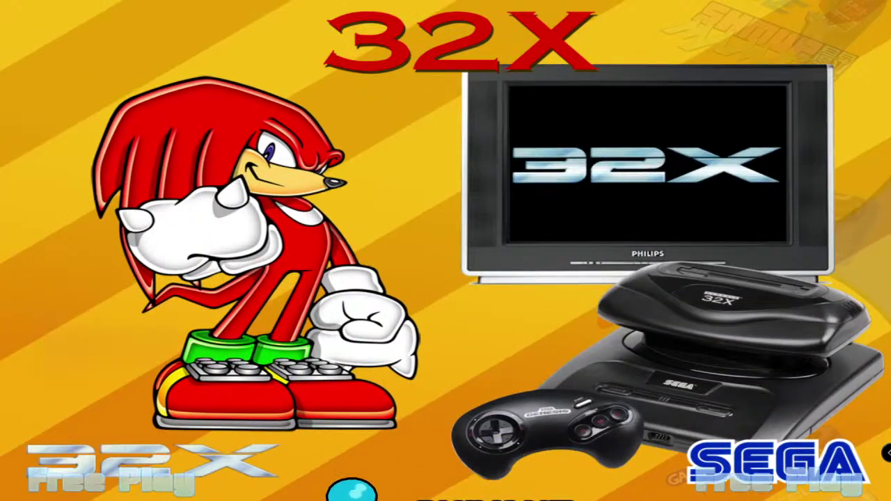
key(Down)
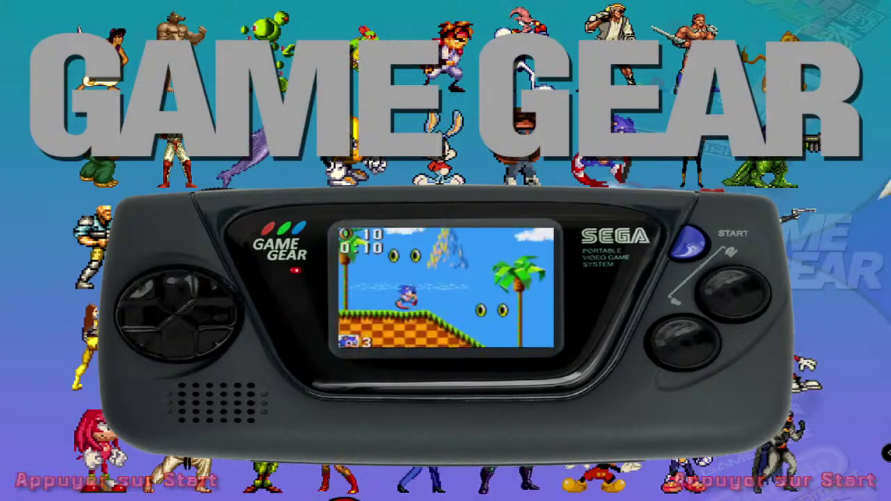
key(Down)
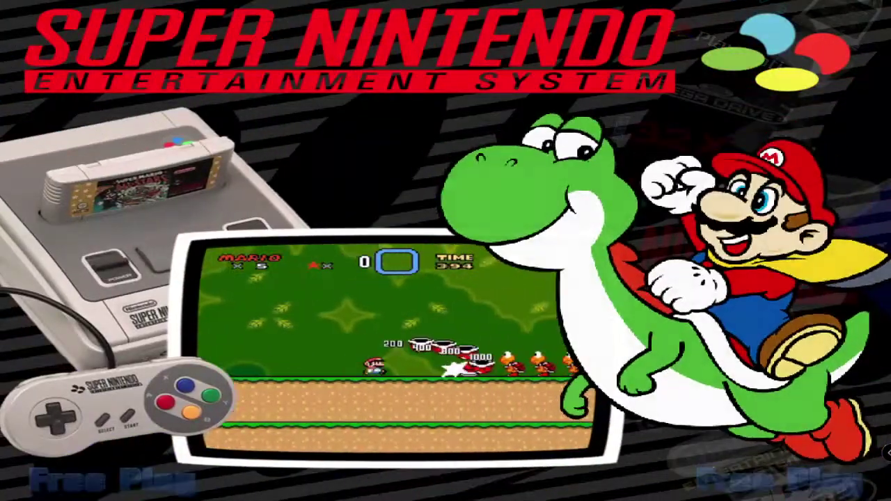
key(Down)
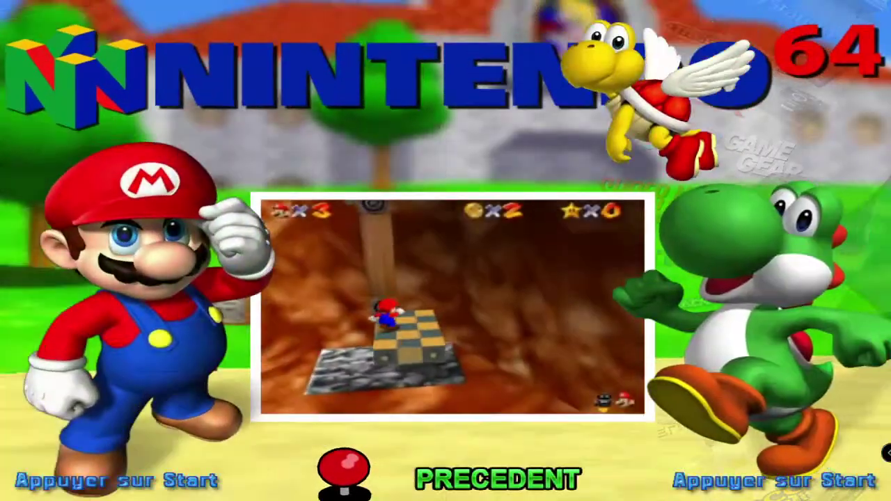
key(Down)
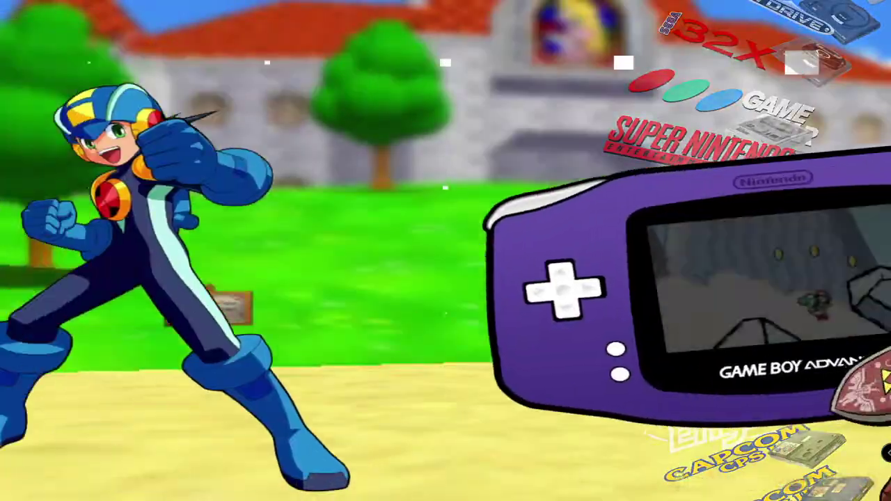
key(Down)
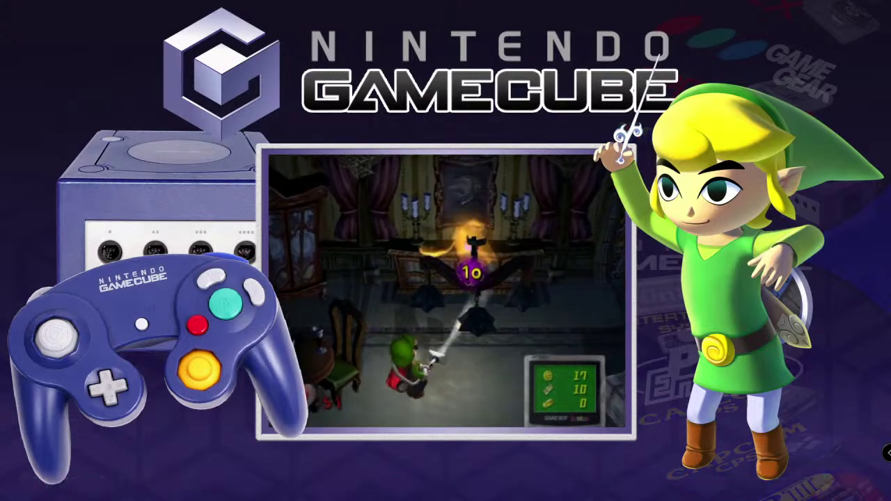
key(Escape)
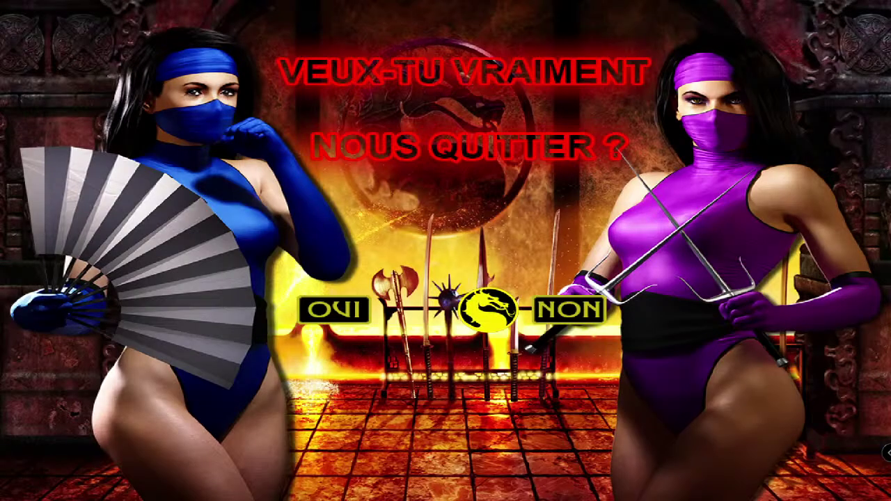
key(Return)
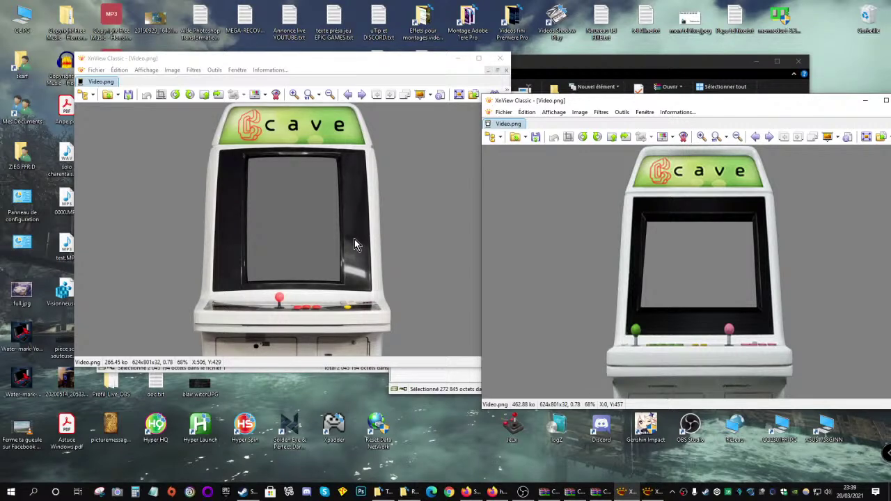
Close both Video.png image windows, along with the nested Cave.zip and Cave.rar archive windows
click(499, 58)
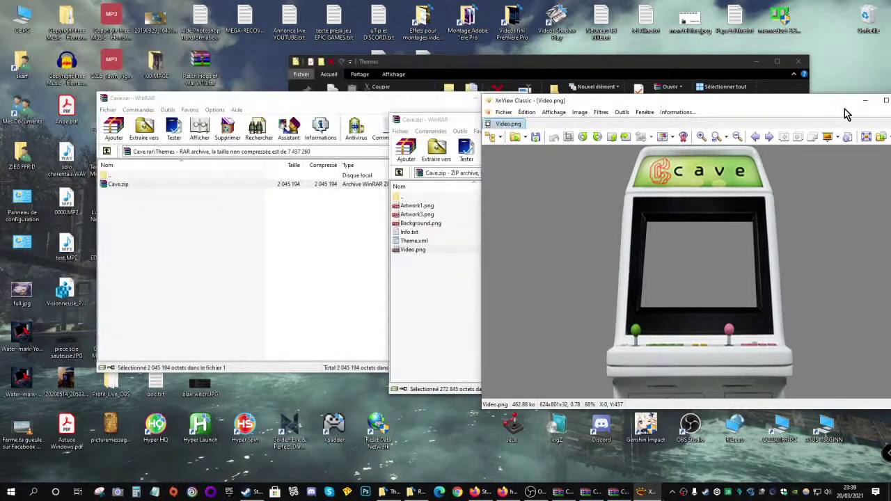
key(Escape)
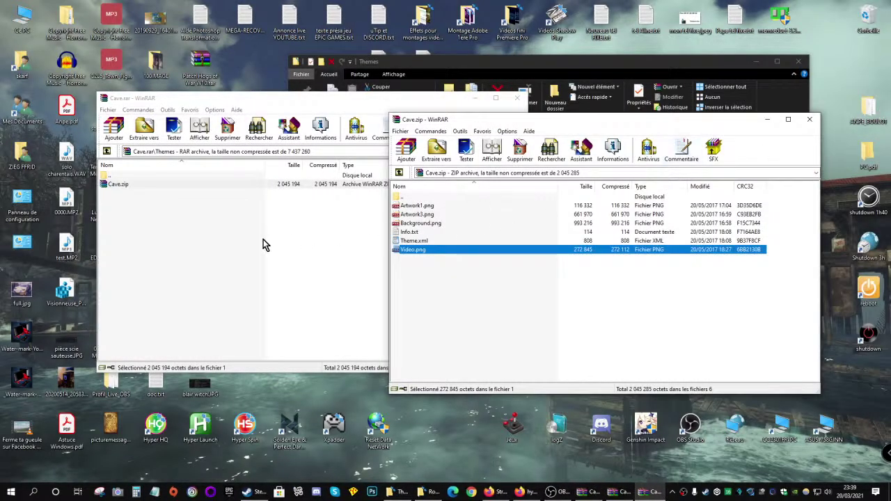
click(809, 120)
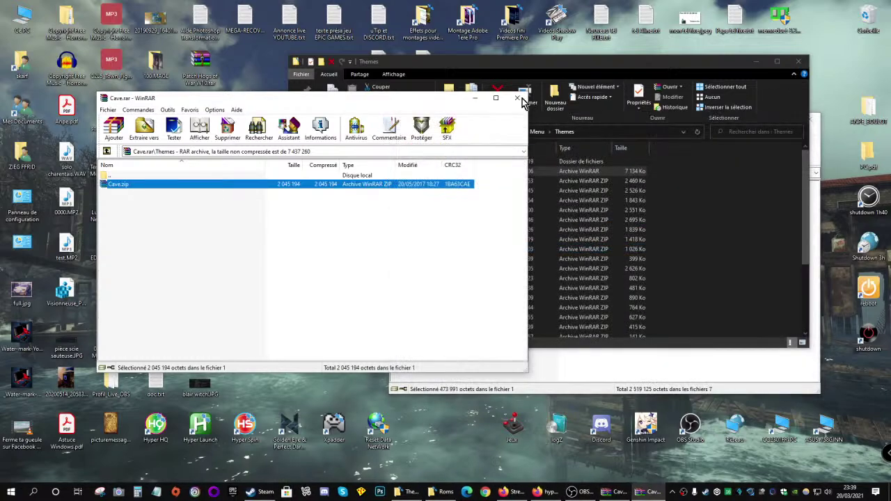
click(516, 97)
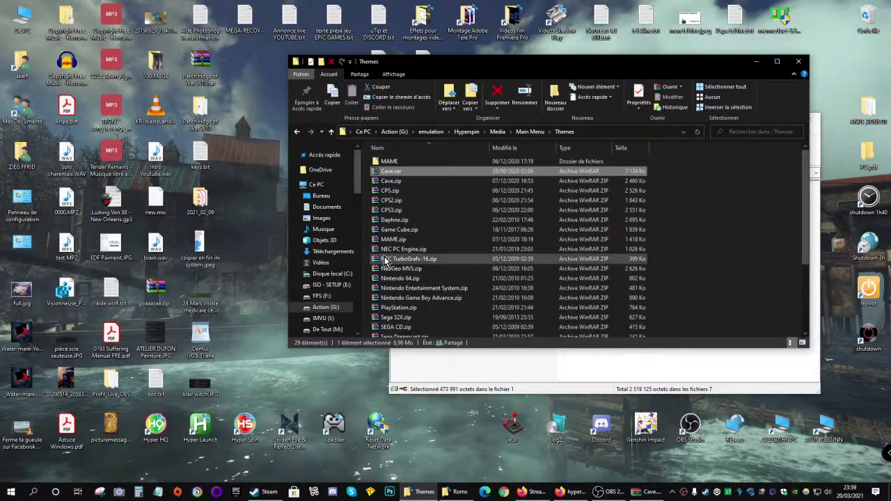
Look through the Themes archives, return to the Main Menu folder, and close the remaining Cave.zip window
scroll(394, 259, down, 2)
scroll(407, 254, down, 2)
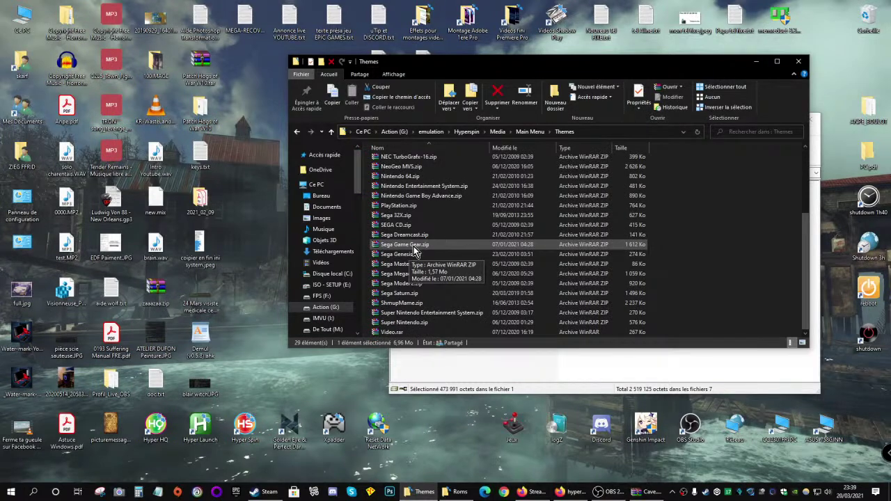
key(BackSpace)
click(540, 365)
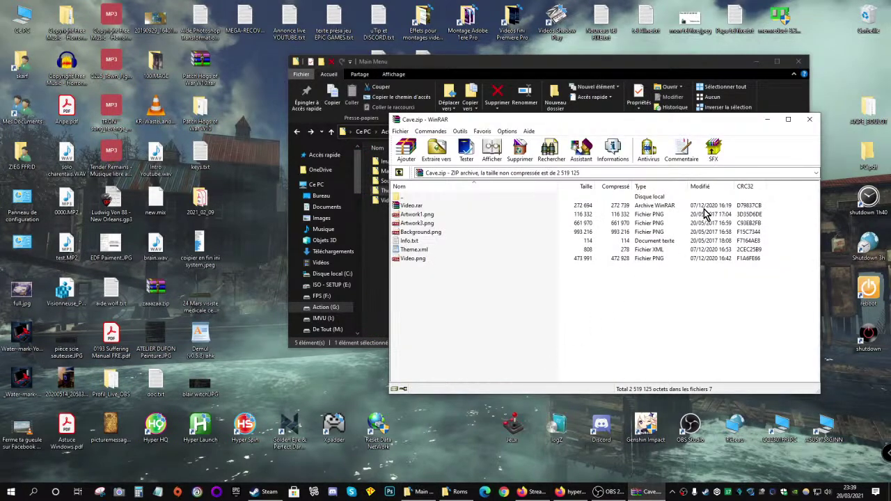
click(810, 119)
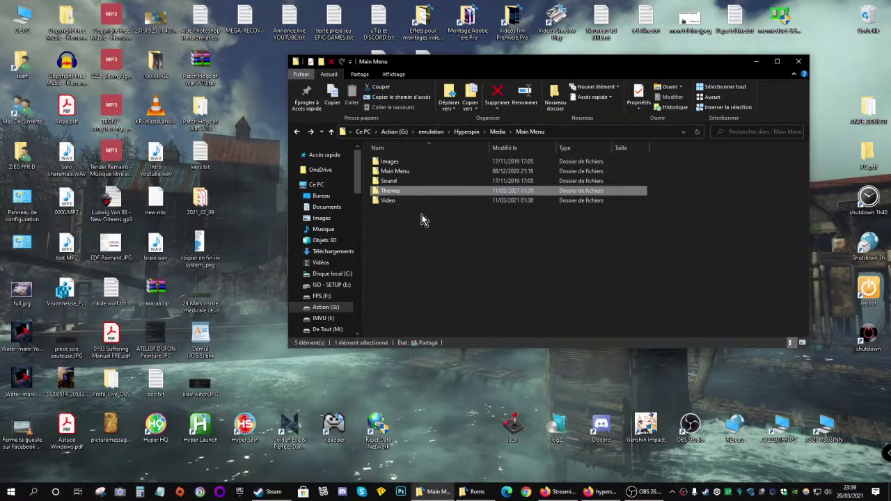
Open the Video folder in Main Menu, play Sega Megadrive.mp4, and close the player
double_click(388, 201)
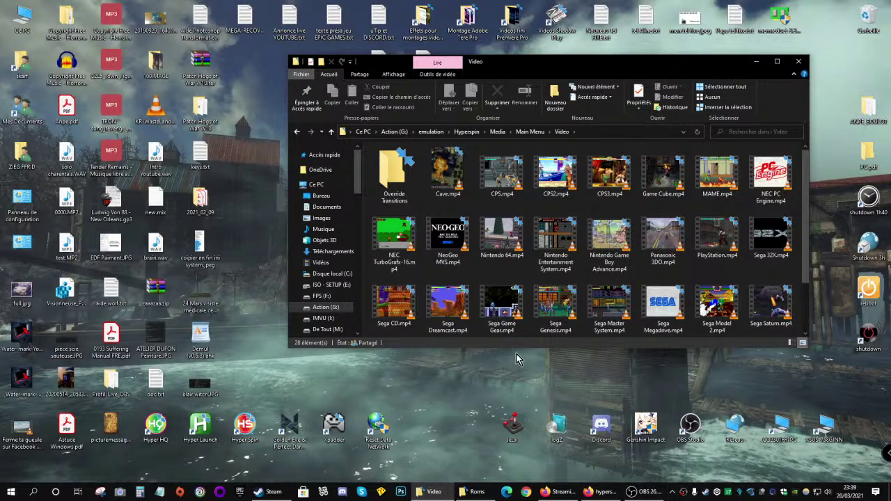
scroll(449, 240, down, 1)
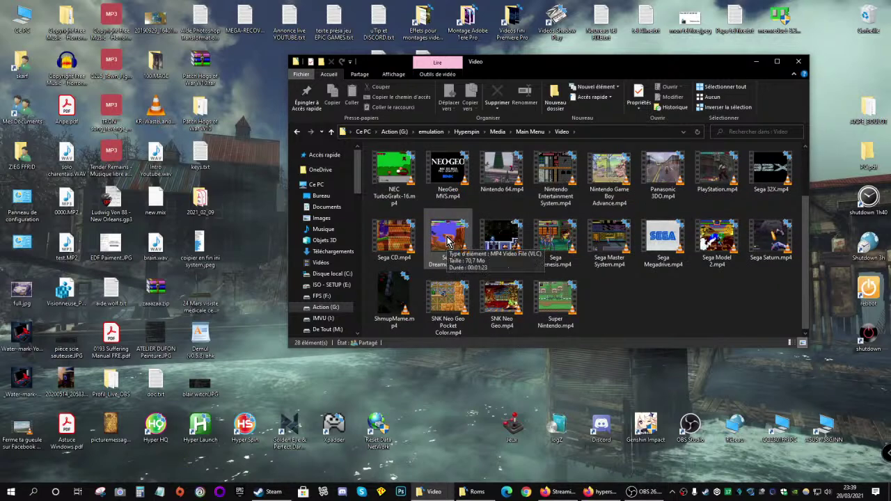
double_click(663, 239)
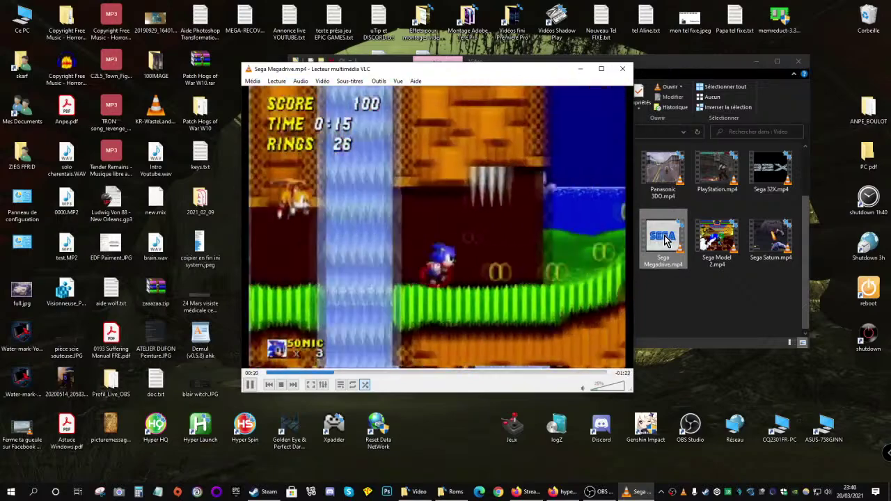
click(623, 70)
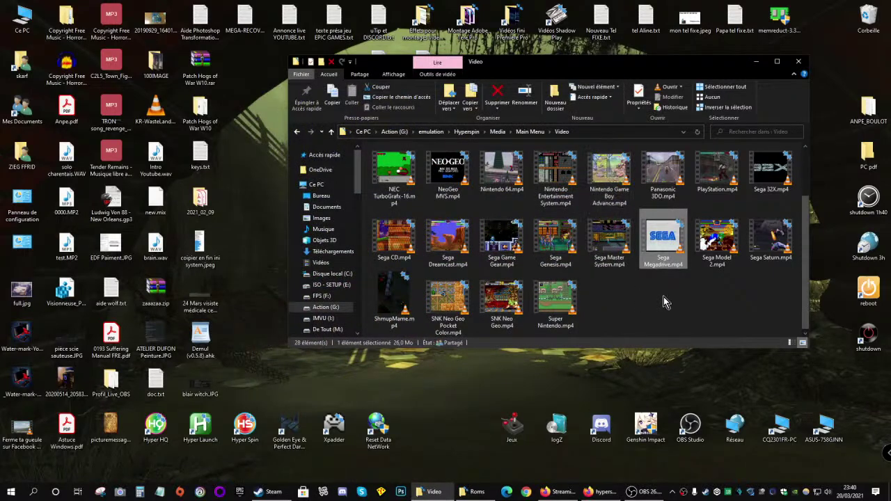
Play MAME.mp4 from the Video folder, close the player, and return to the Main Menu folder
scroll(664, 297, up, 1)
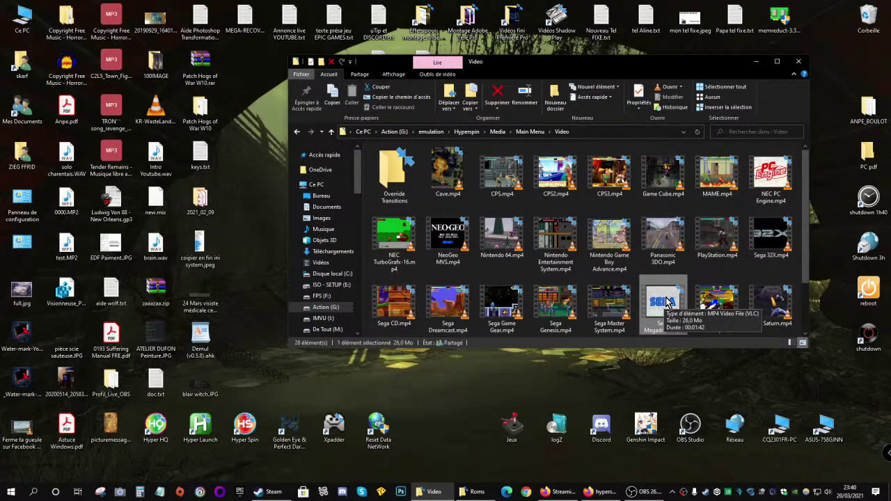
click(717, 174)
double_click(717, 175)
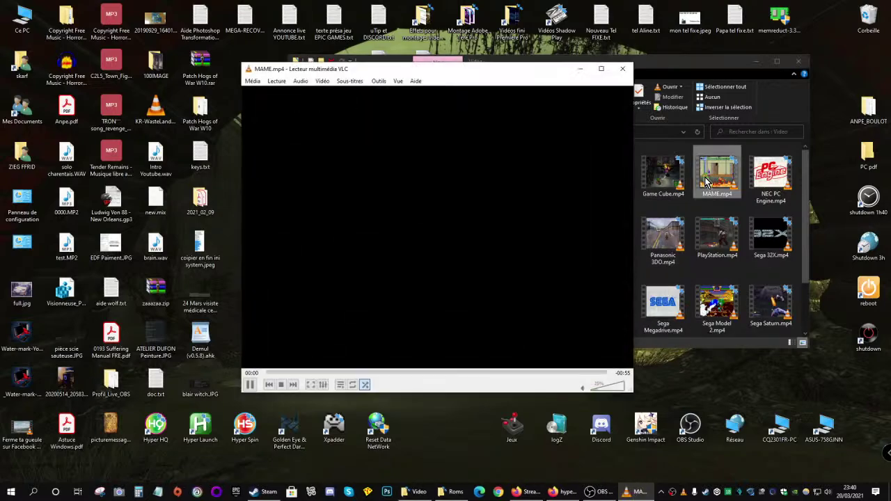
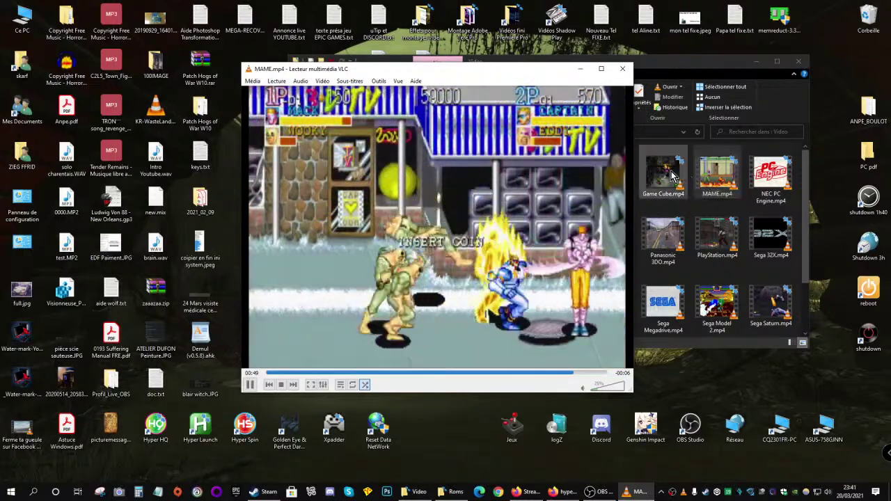
click(624, 73)
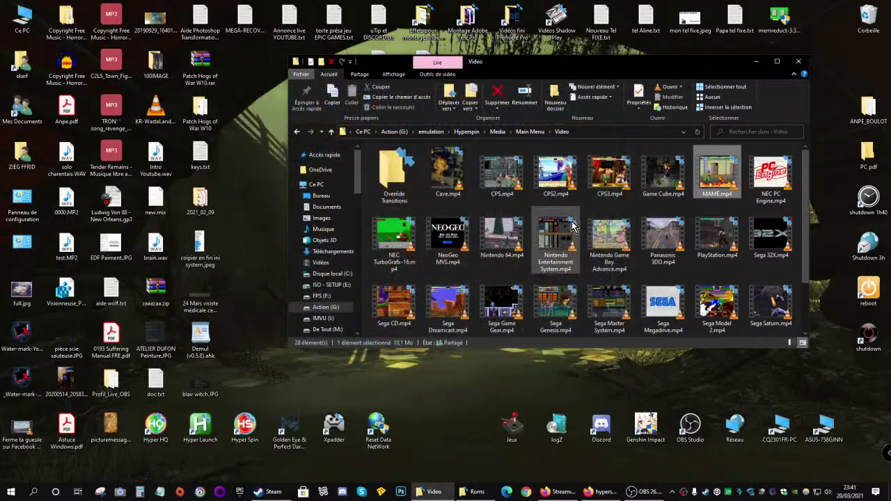
key(BackSpace)
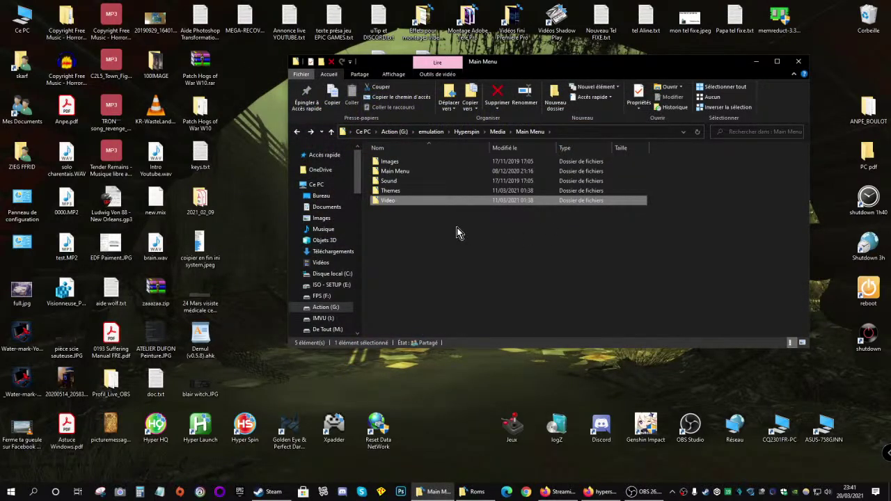
Inspect the Icons and Mouse Overlay folders inside Media > Menu Images > Pause, and return to Menu Images
key(BackSpace)
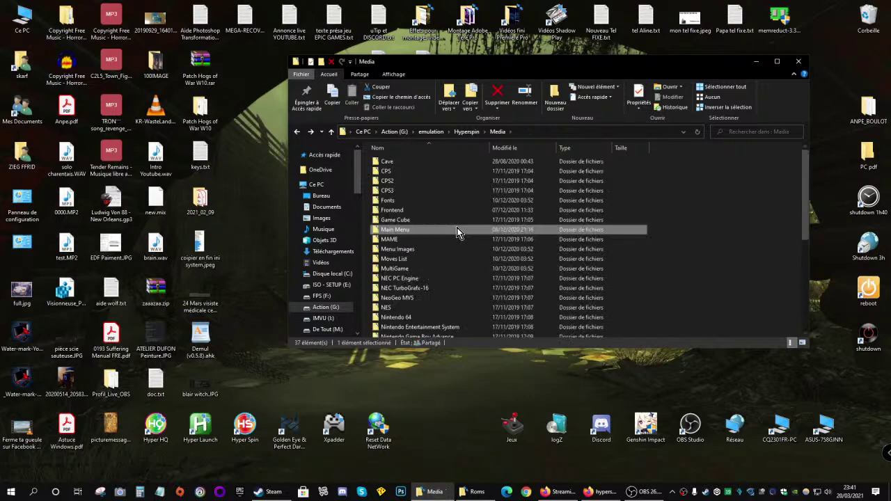
double_click(406, 251)
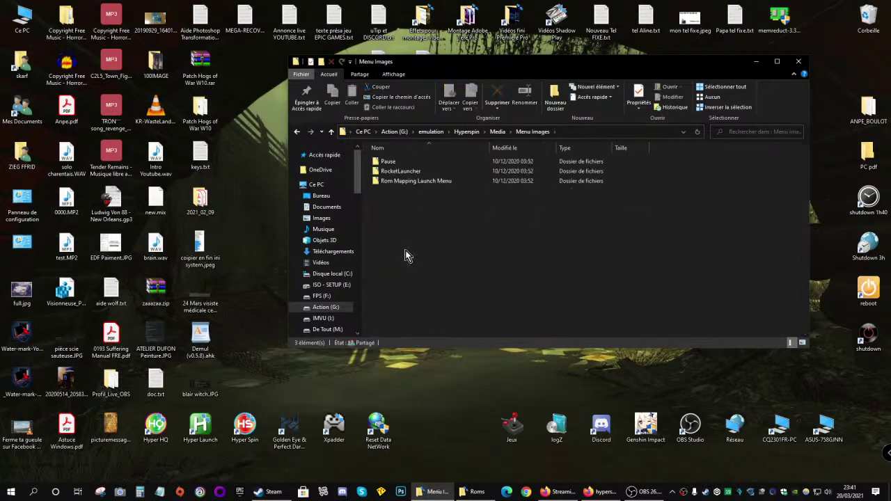
double_click(388, 166)
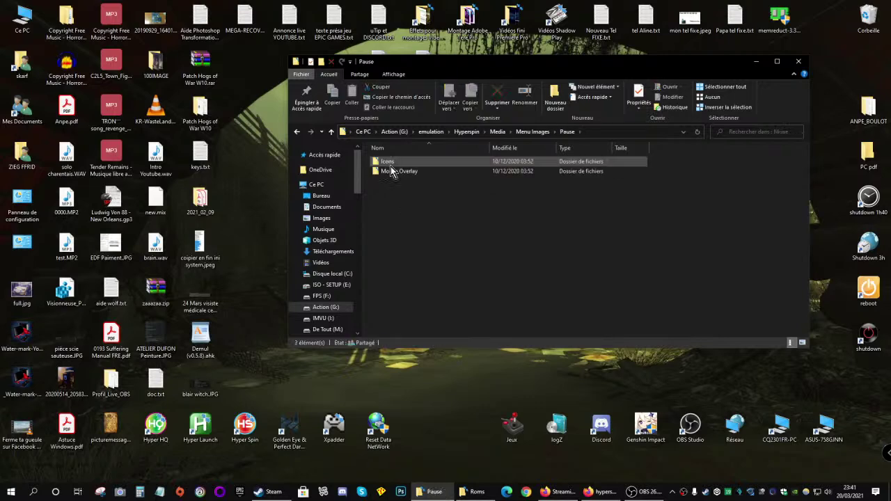
double_click(390, 165)
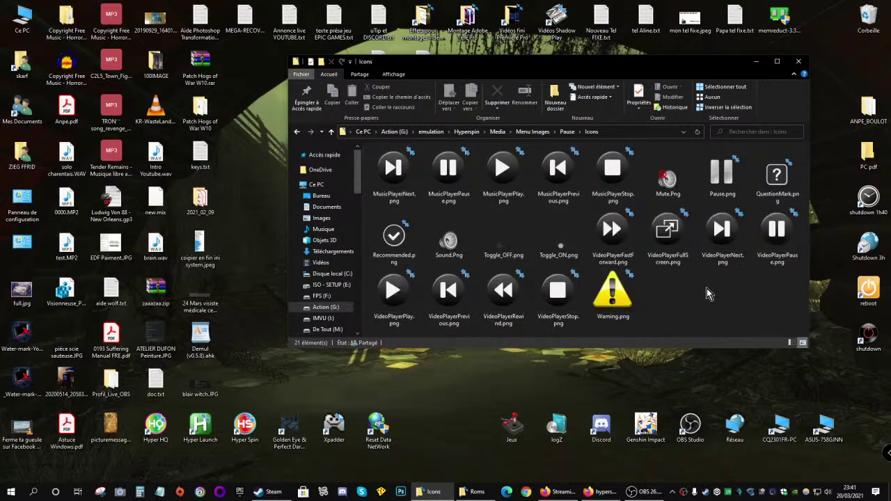
key(alt+Left)
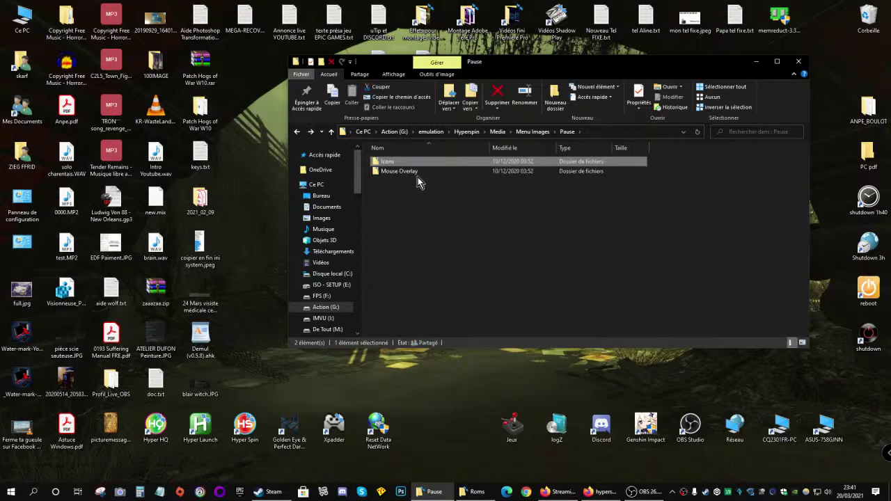
double_click(389, 172)
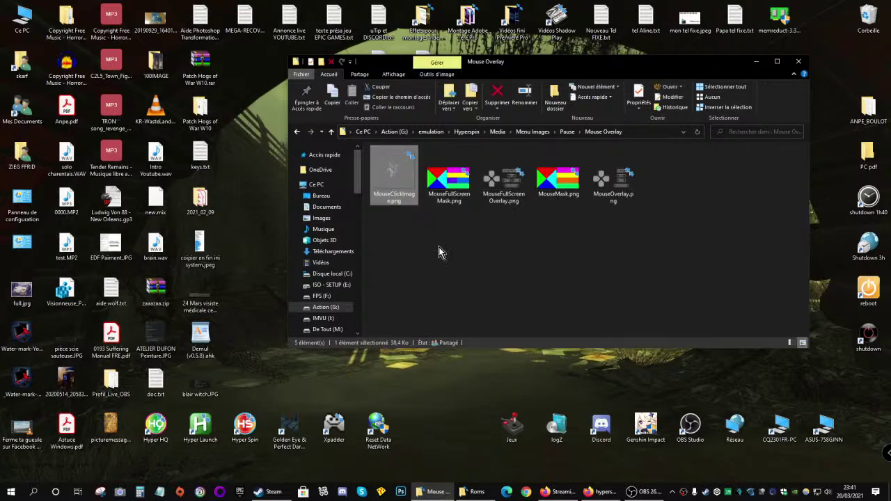
key(alt+Left)
key(alt+Left)
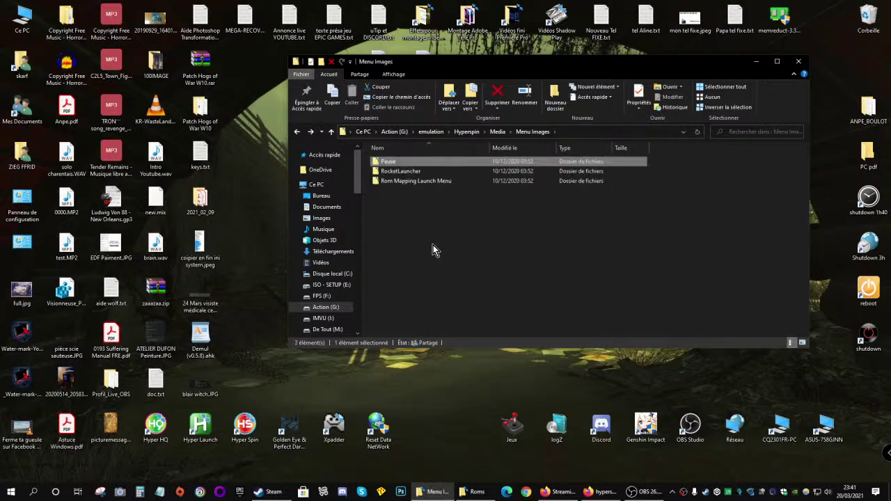
Look into the Icons and Language Flags folders of Rom Mapping Launch Menu, and return to the Media folder
double_click(408, 180)
double_click(392, 165)
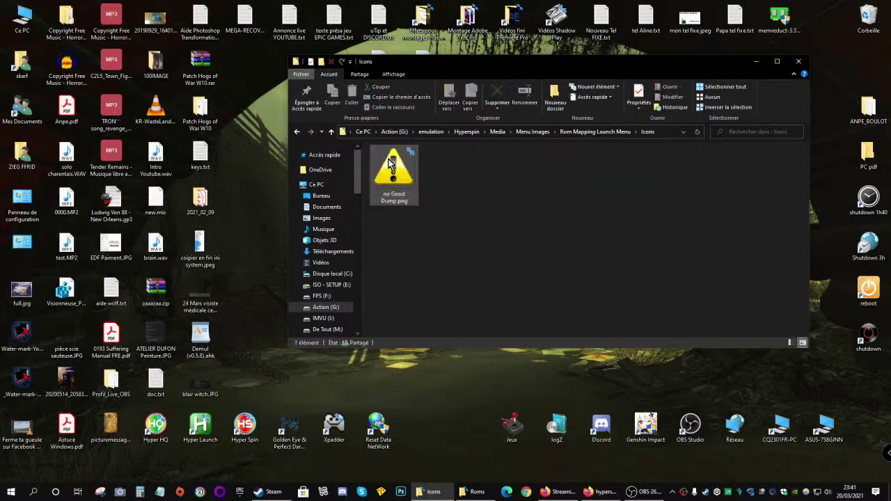
key(alt+Left)
double_click(383, 170)
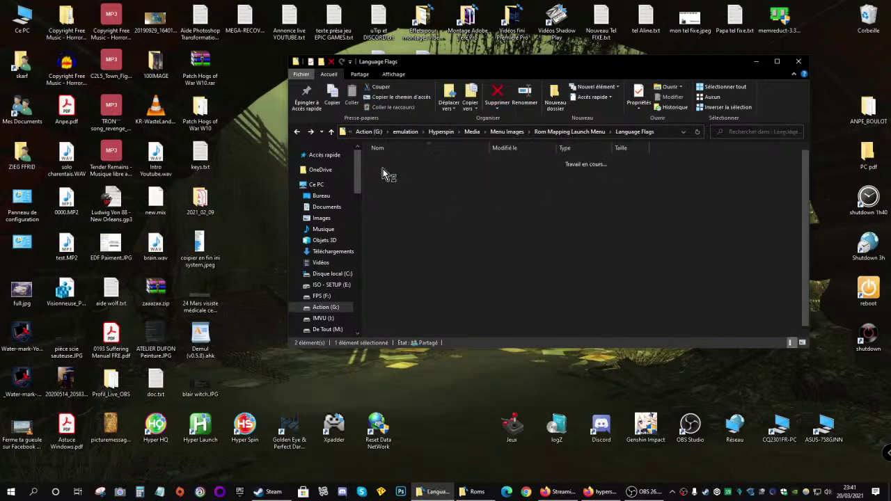
key(alt+Left)
key(alt+Left)
key(alt+Left)
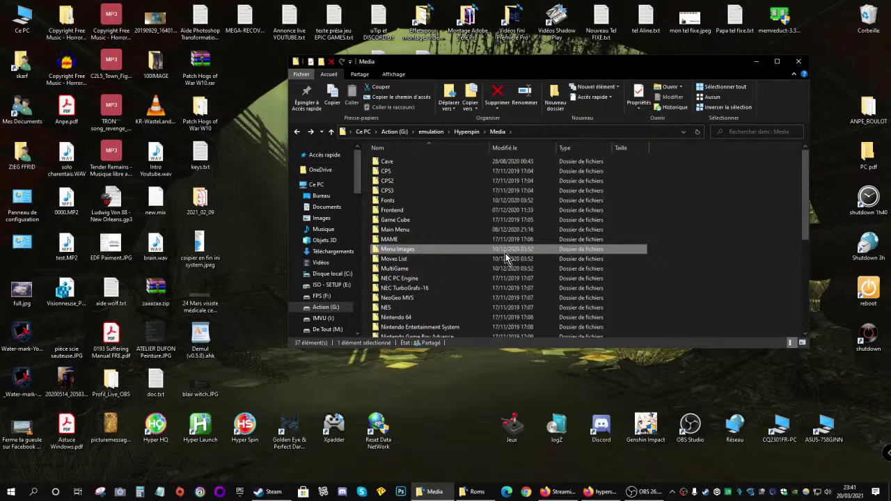
View Cart_image_1.png from the MultiGame _Default folder in the image viewer, with its window moved fully into view
double_click(399, 270)
double_click(394, 164)
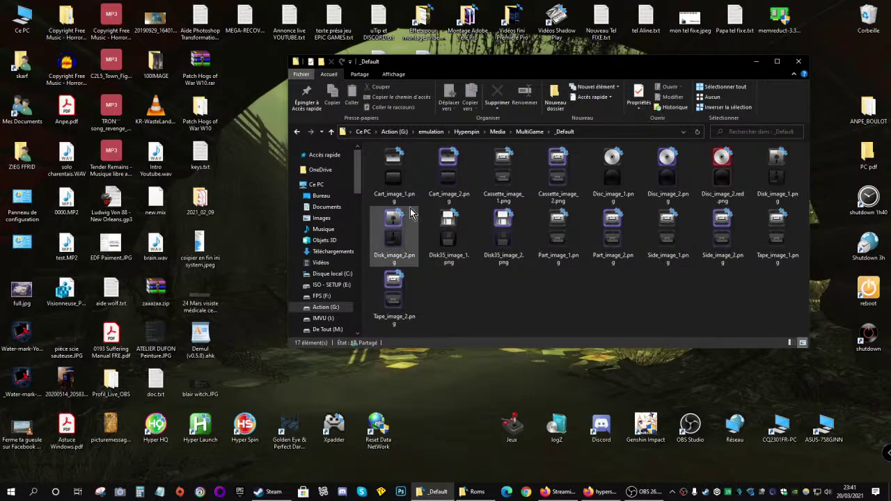
double_click(400, 177)
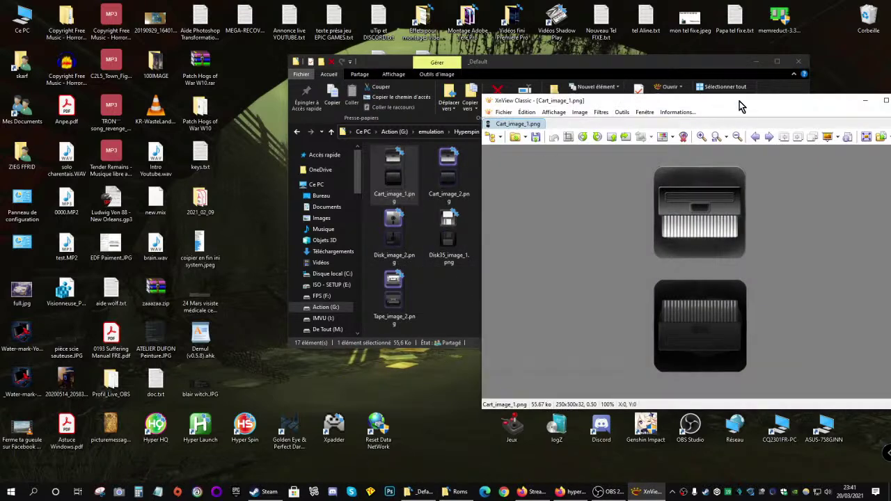
drag(740, 103, 553, 71)
Browse the following MultiGame default images up to Tape_image_1.png, close the viewer and return to the Media folder
click(584, 106)
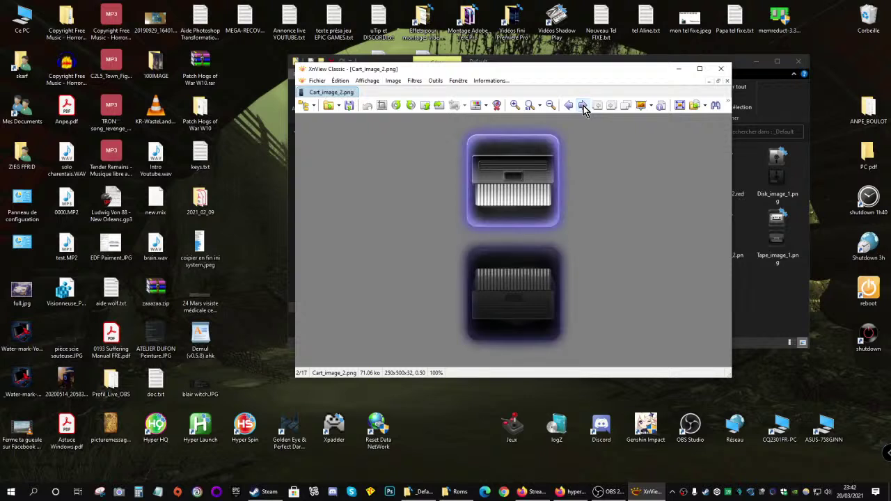
click(583, 105)
click(583, 105)
click(583, 106)
click(584, 106)
click(583, 106)
click(584, 106)
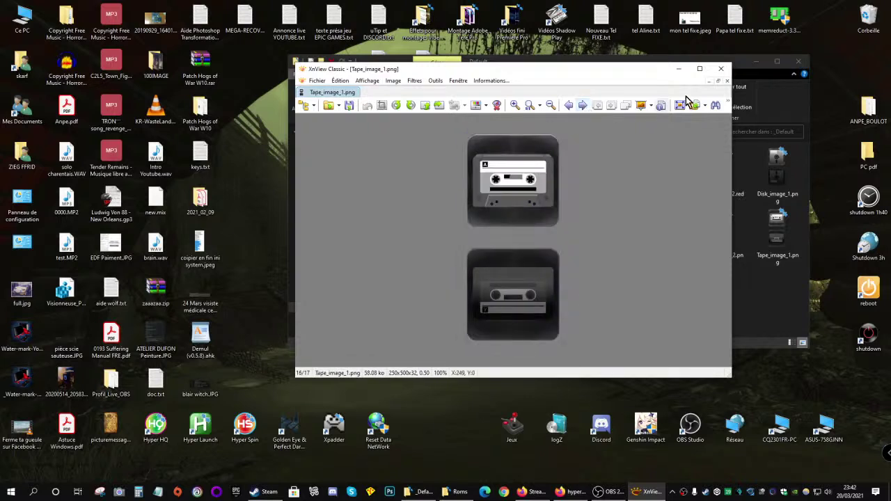
key(Escape)
key(BackSpace)
key(BackSpace)
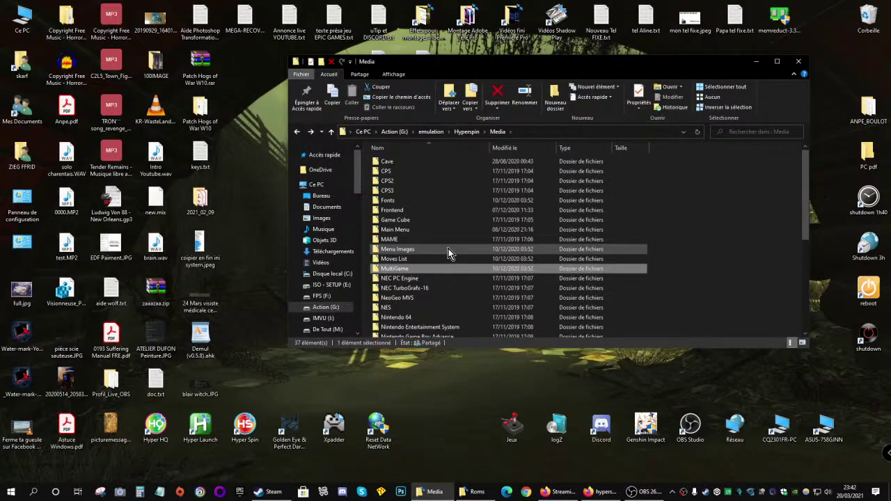
Check the game manuals stored in the Nintendo 64 folder of NOTICES JEUX, and return to Media
scroll(443, 244, down, 1)
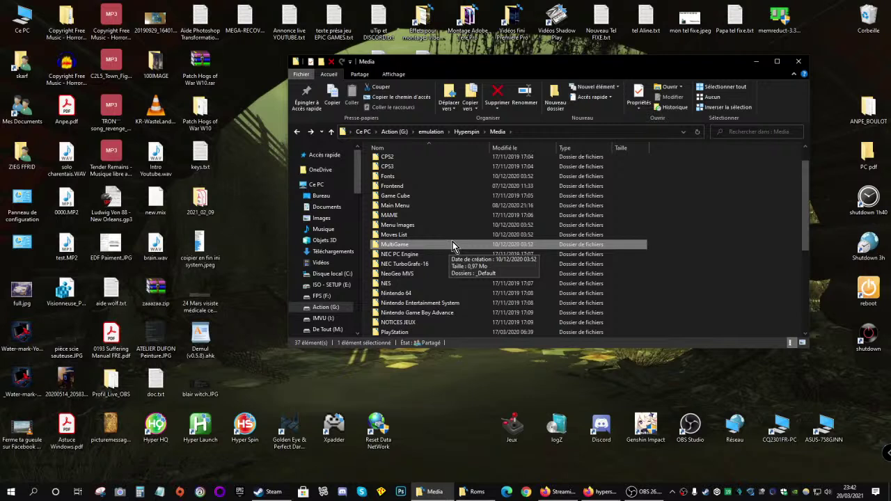
double_click(398, 322)
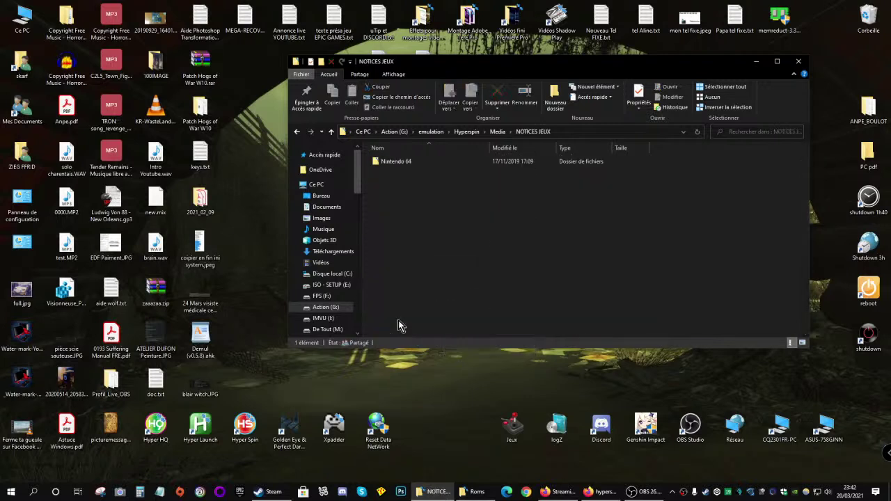
double_click(387, 161)
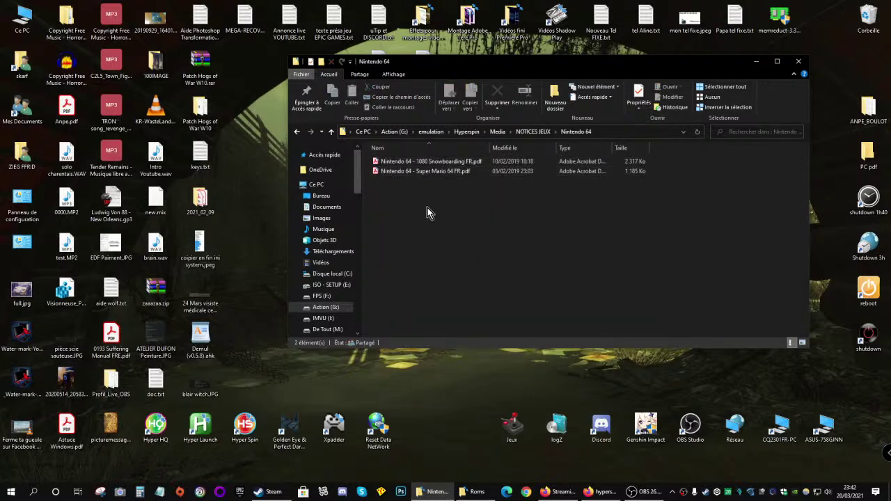
key(BackSpace)
key(BackSpace)
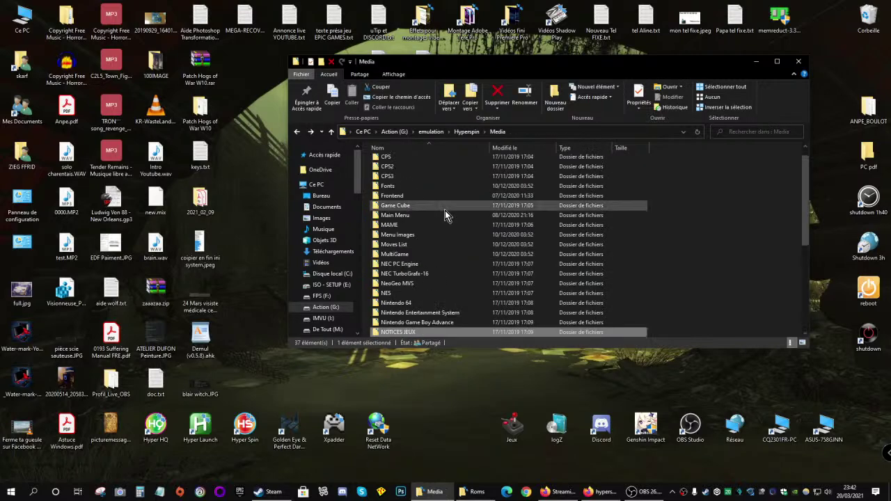
Look over the remaining Media folders and open the Manufacturer Logos.zip archive
scroll(453, 237, down, 3)
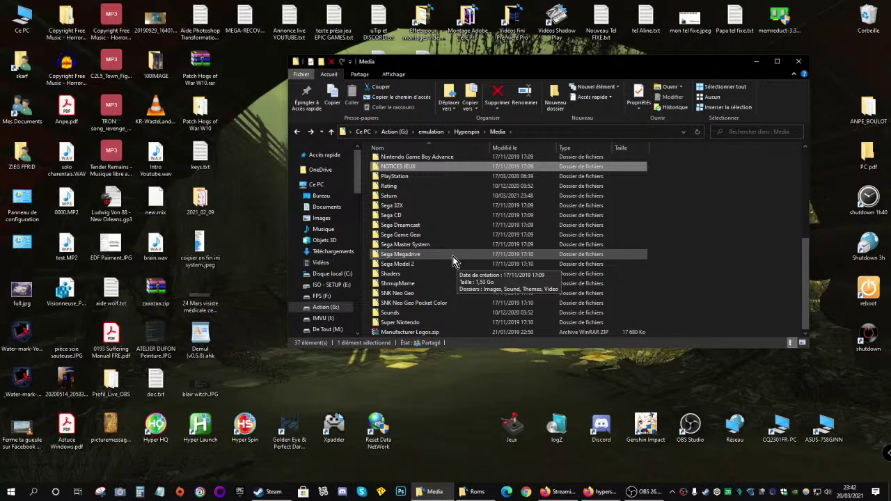
scroll(454, 255, up, 4)
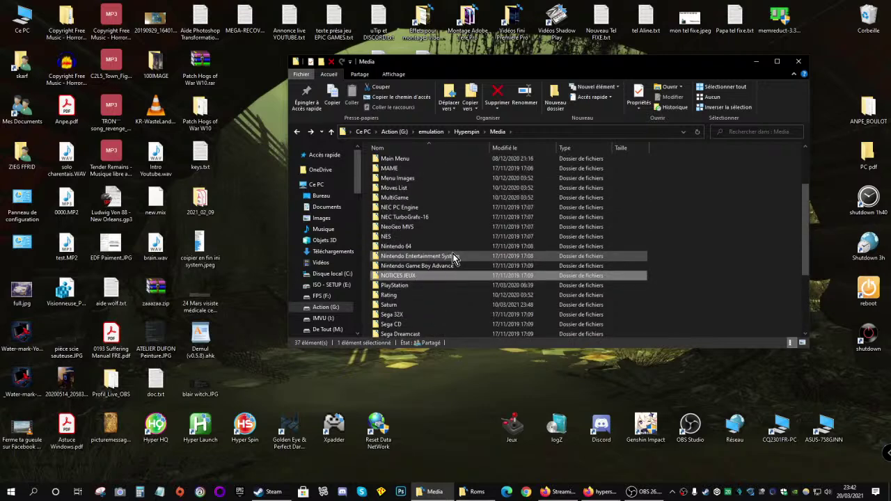
scroll(453, 256, down, 4)
click(425, 333)
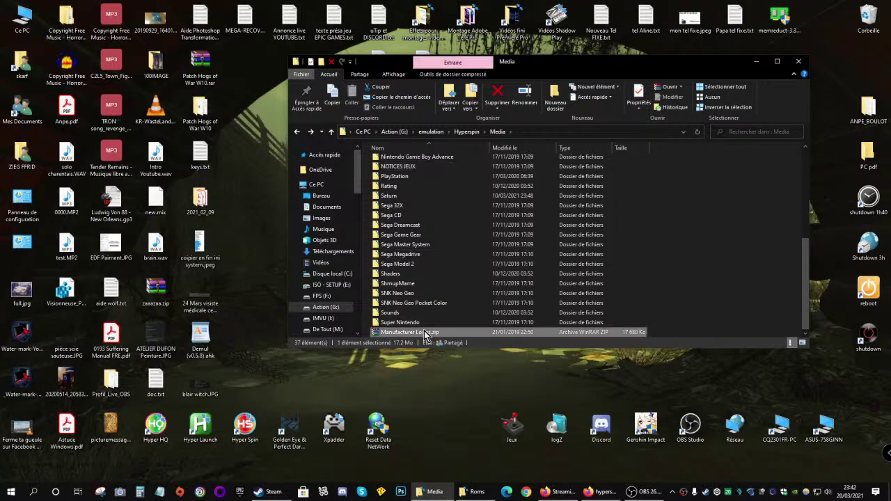
double_click(426, 334)
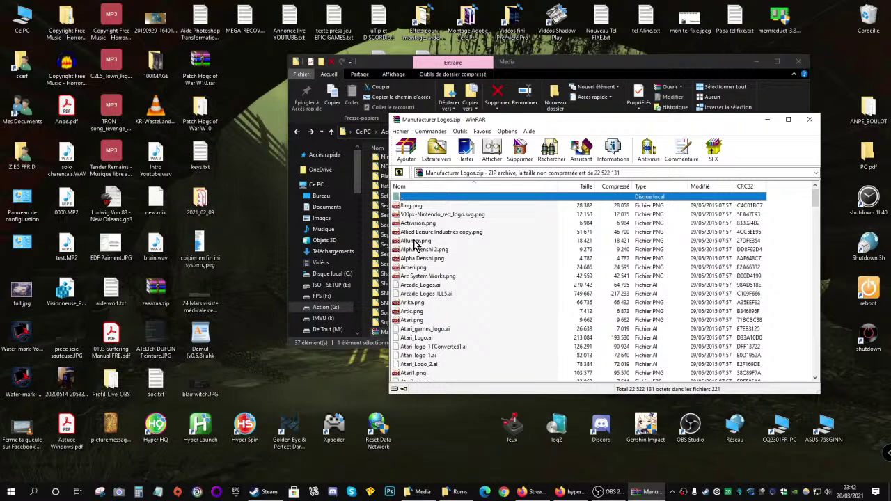
Preview the Allumer.png and Activision.png logos from the archive, closing the viewer after each
double_click(413, 241)
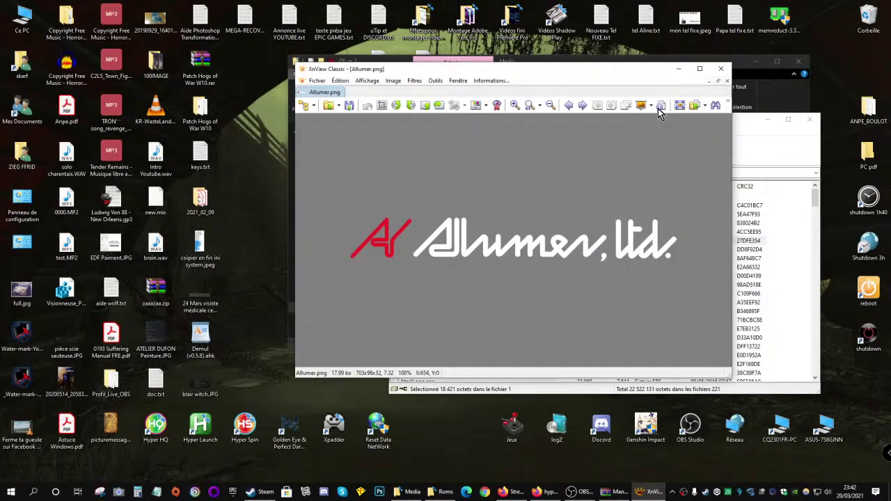
click(720, 68)
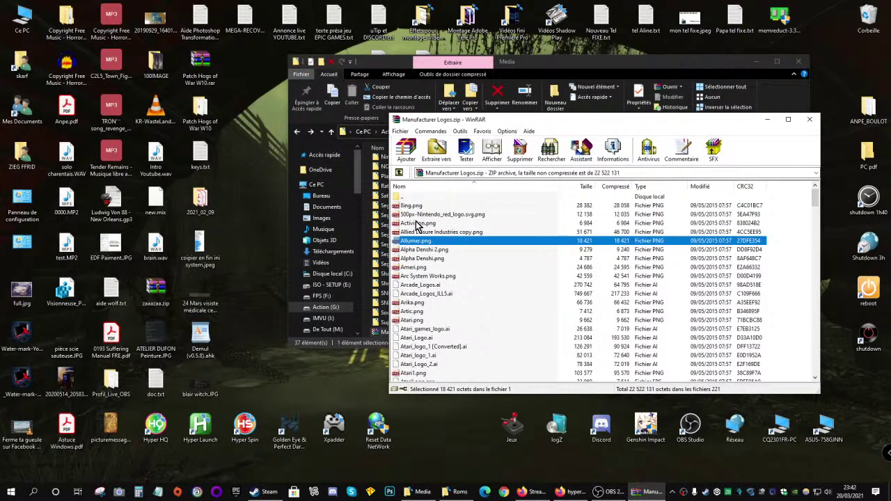
double_click(417, 223)
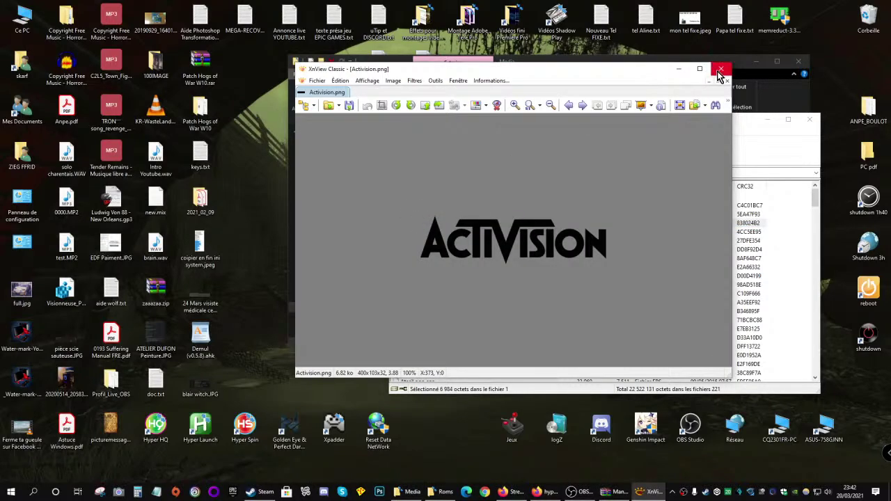
click(720, 70)
Find the Konami logos in the archive and preview Konami (2).png, Konami (3).png and Konami 2.png one after another
scroll(568, 252, down, 3)
scroll(468, 300, down, 10)
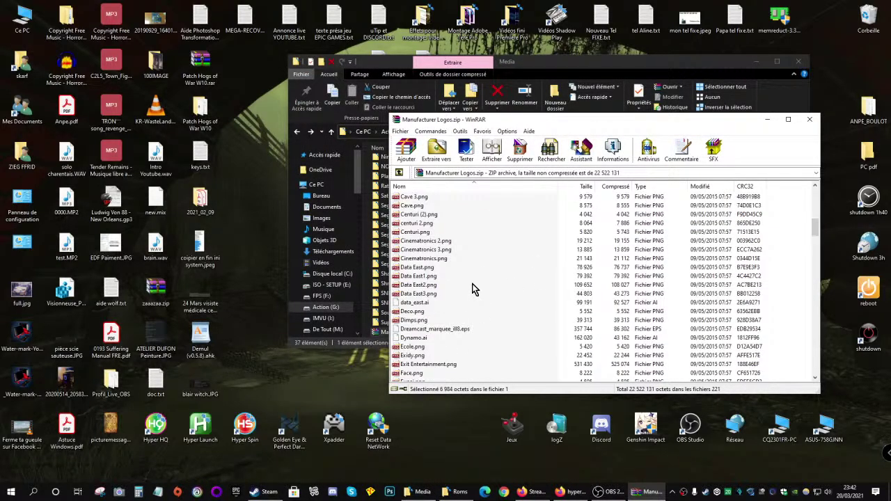
scroll(473, 289, down, 2)
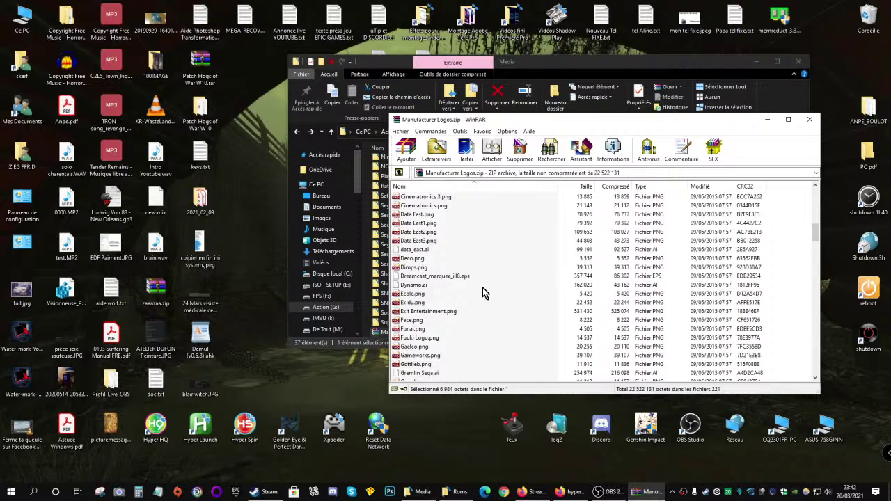
scroll(483, 287, down, 4)
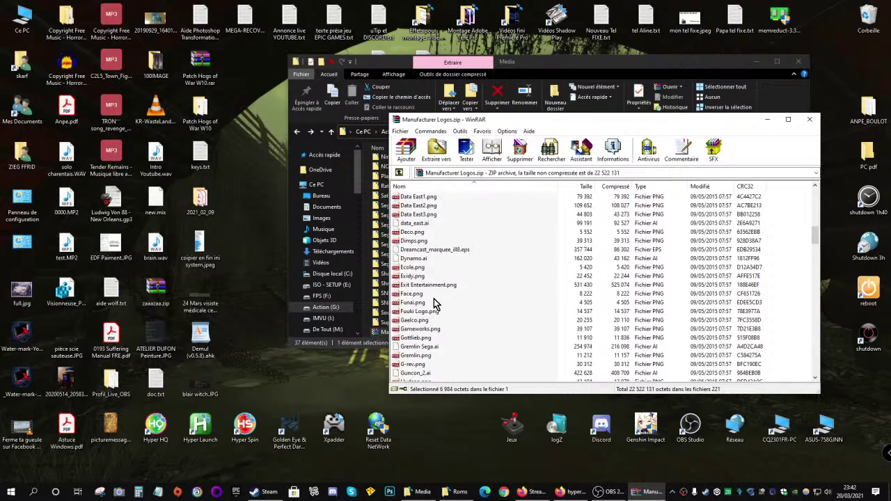
scroll(411, 292, down, 3)
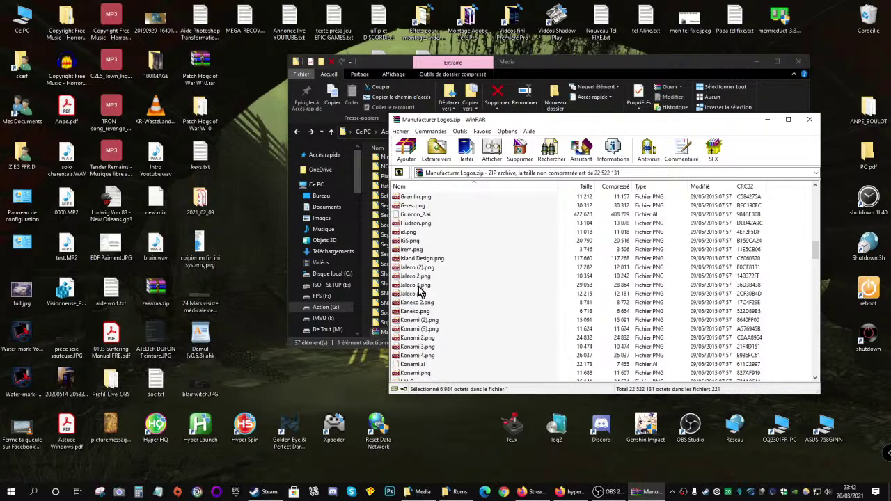
double_click(415, 321)
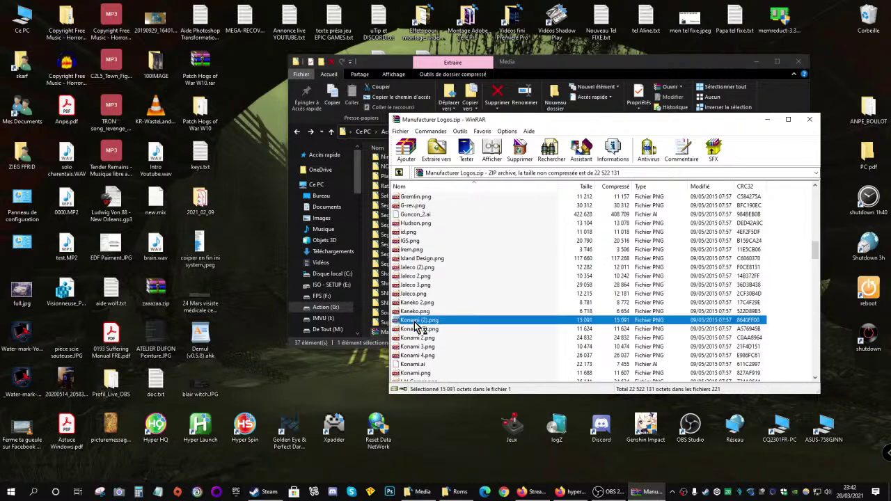
click(721, 69)
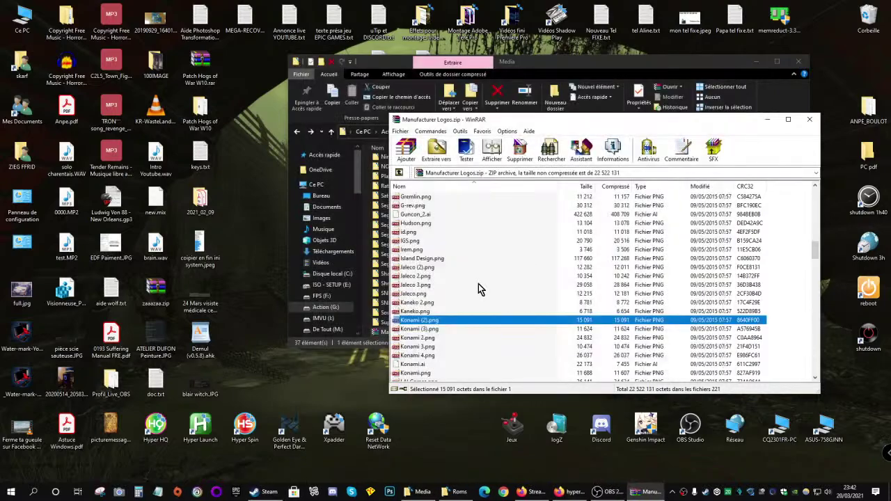
double_click(420, 336)
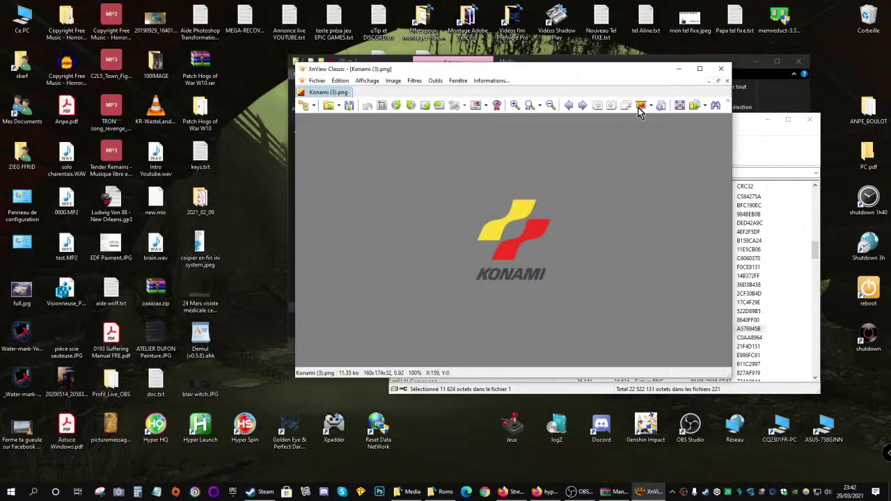
click(721, 69)
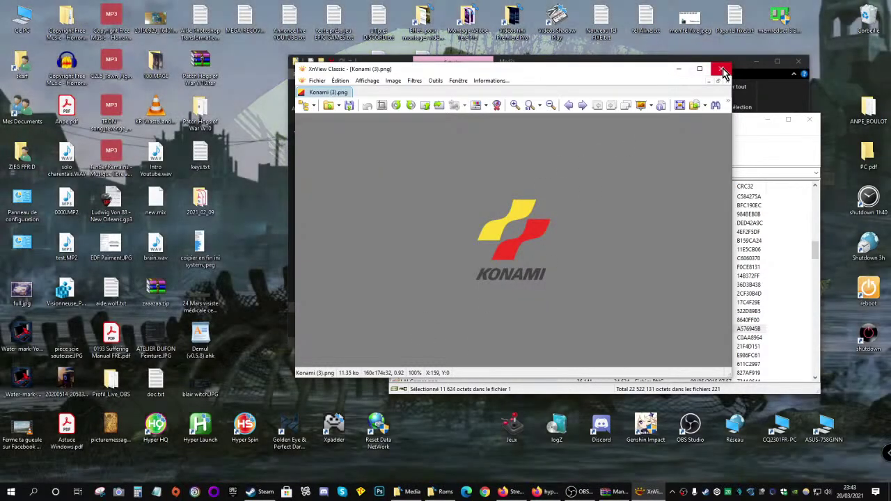
double_click(412, 339)
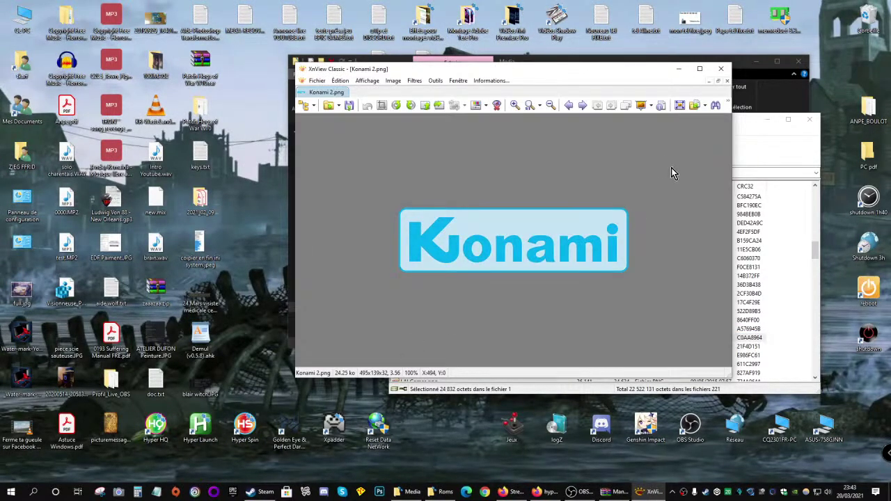
Close the open Konami logo, and preview Konami 3.png and Konami 4.png, closing the viewer after each
click(721, 69)
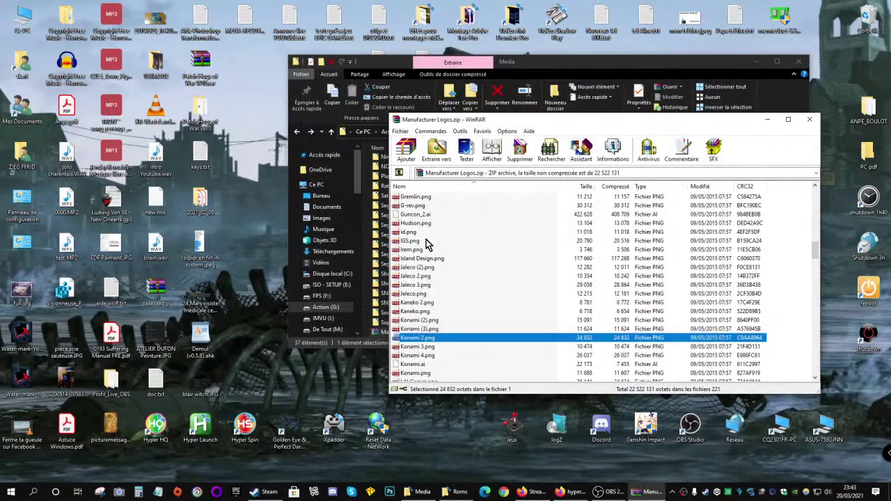
double_click(406, 346)
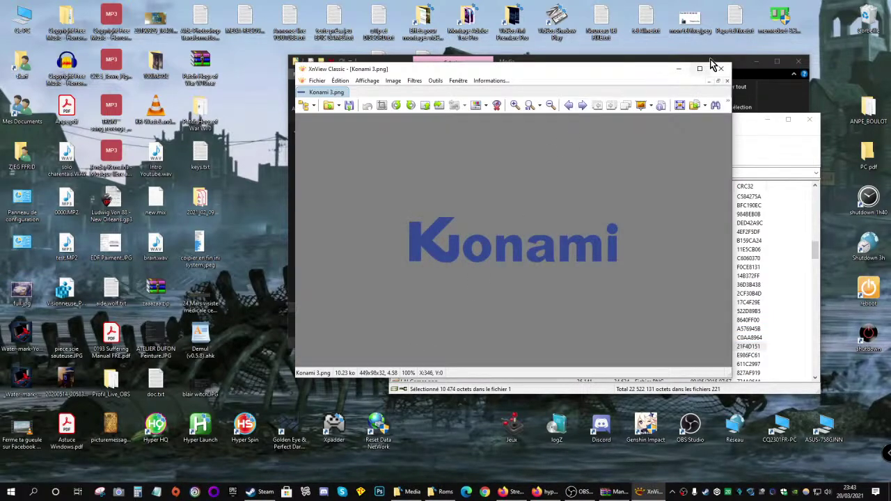
click(713, 74)
double_click(418, 356)
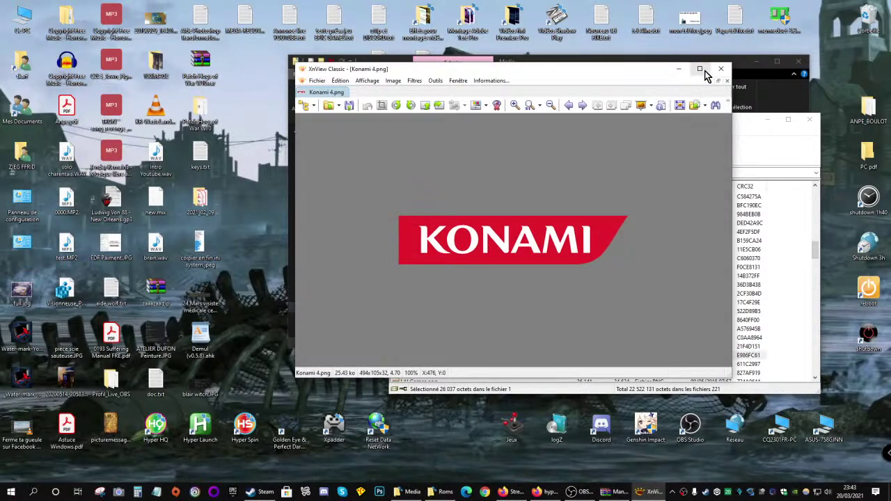
click(721, 72)
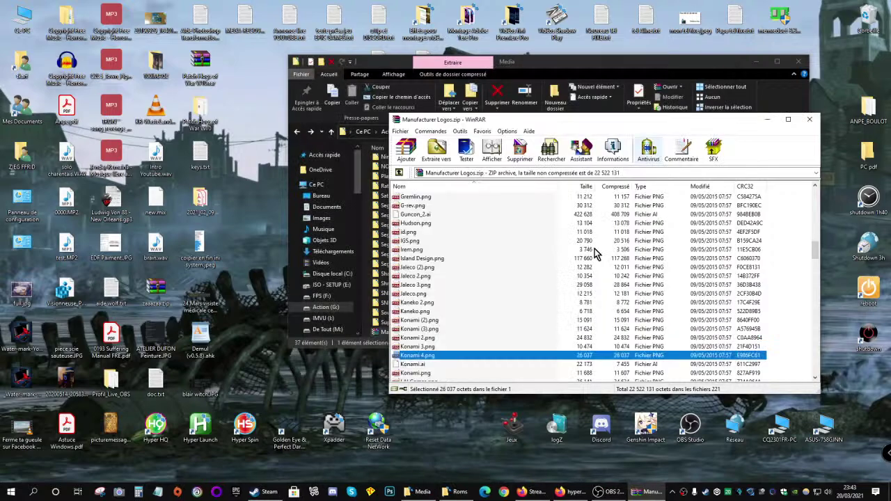
Preview Konami (2).png and Konami (3).png from the archive again, closing the viewer after each
click(421, 328)
double_click(422, 328)
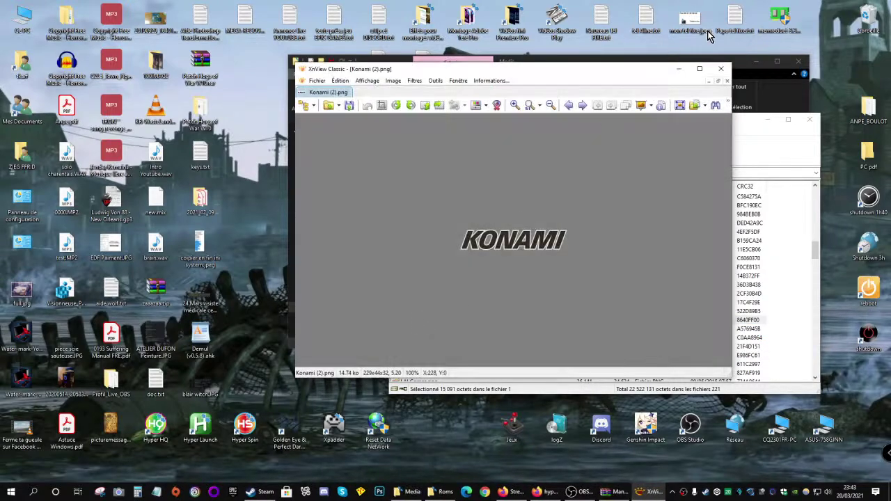
click(723, 67)
double_click(423, 329)
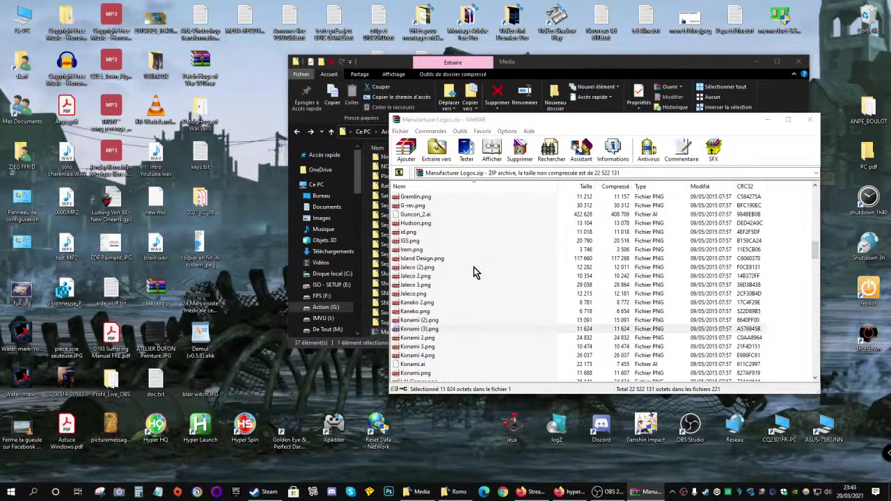
click(721, 69)
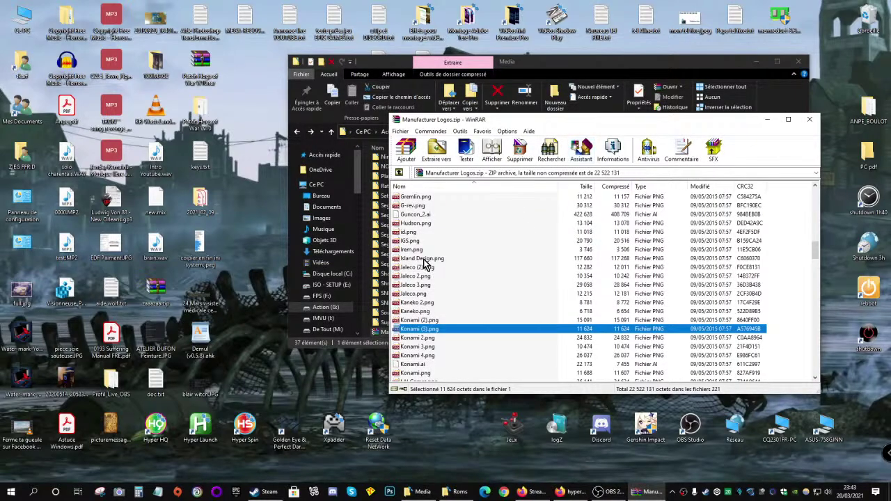
Preview the Konami.png logo from the archive and close the viewer
scroll(424, 259, down, 2)
double_click(411, 322)
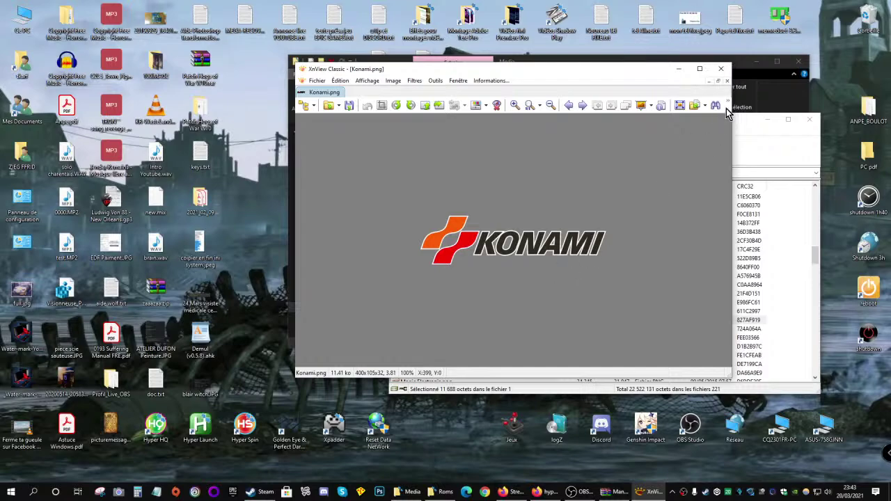
click(722, 69)
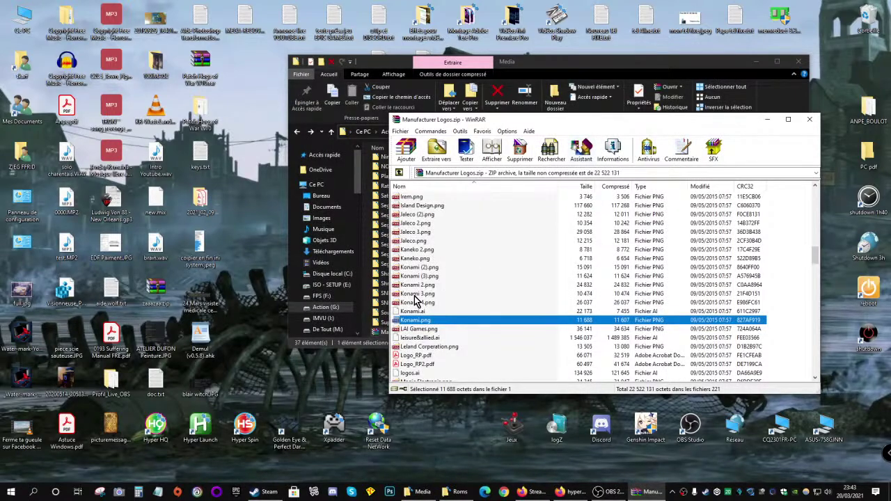
Compare the Konami variants again by previewing Konami 3.png, Konami 2.png, Konami (2).png and Konami (3).png one after another
double_click(415, 295)
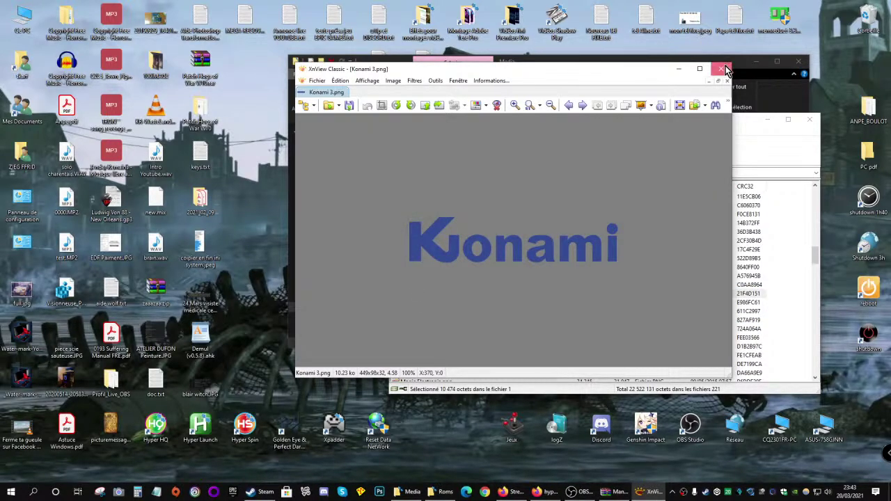
click(721, 70)
double_click(421, 287)
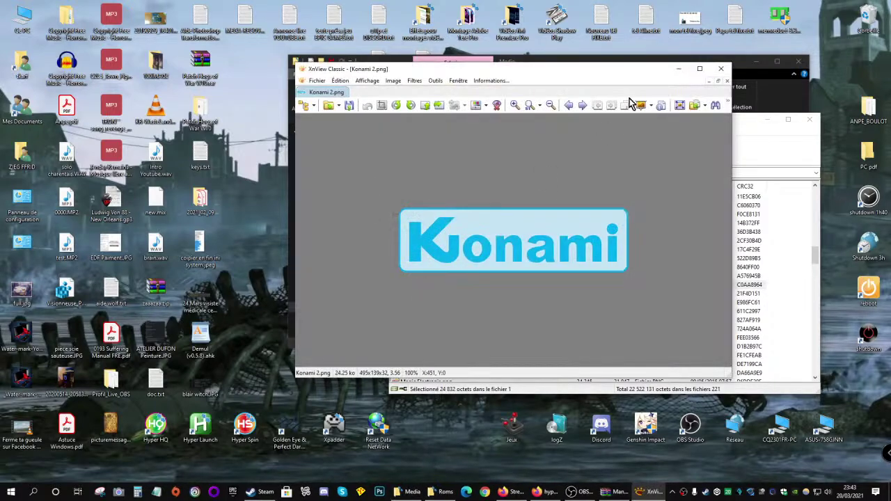
click(721, 69)
double_click(418, 268)
click(722, 70)
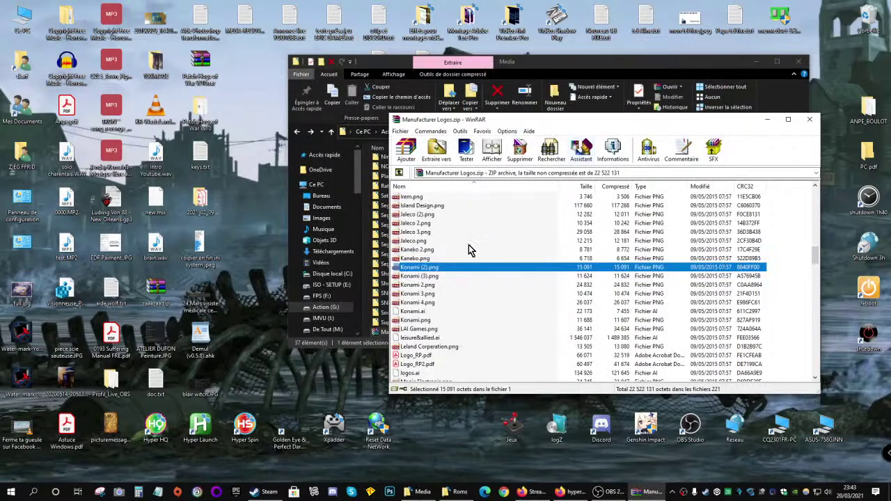
double_click(420, 277)
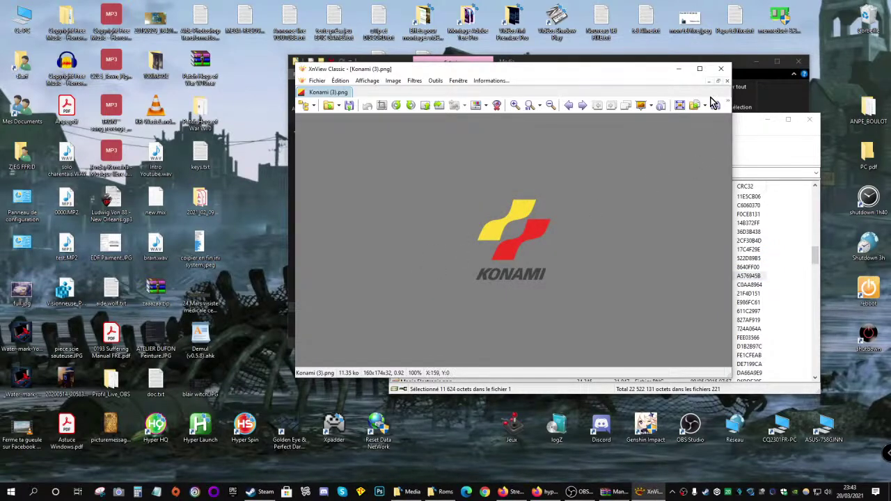
click(721, 69)
Close the archive manager and reopen Manufacturer Logos.zip from the Media folder
double_click(553, 195)
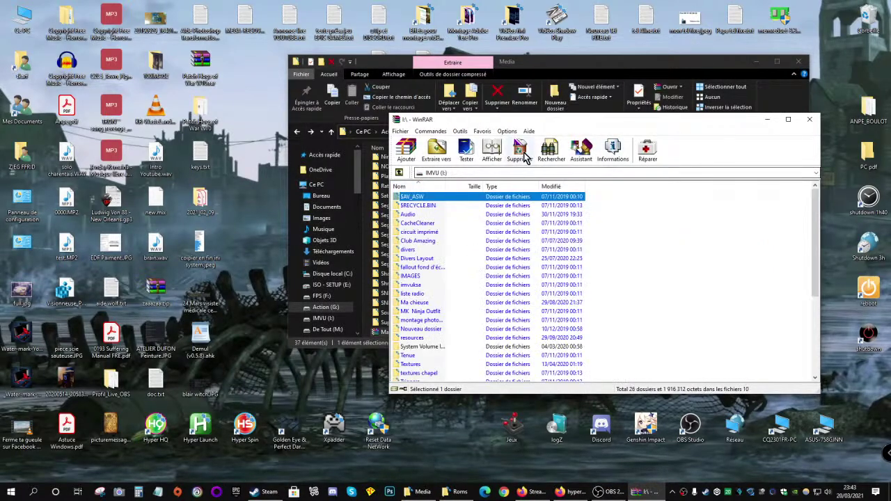
click(810, 119)
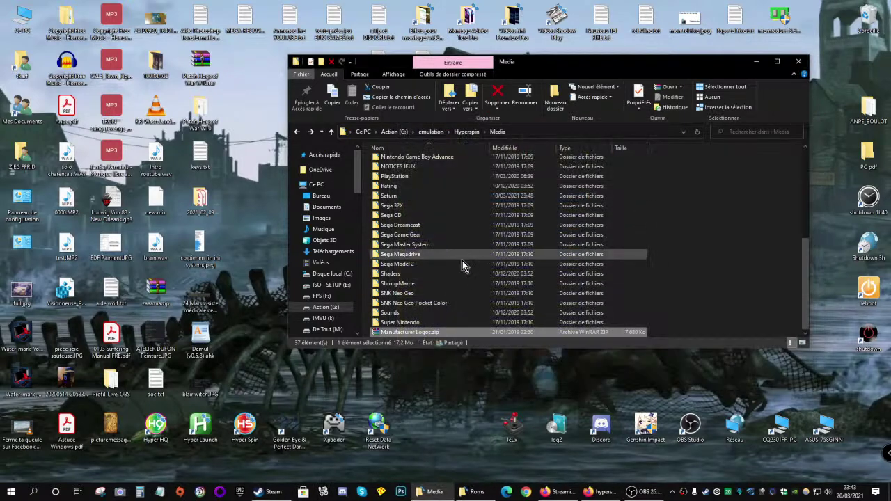
double_click(394, 336)
Find the Neo Geo.png logo further down the archive, preview it and close the viewer
scroll(483, 268, down, 5)
scroll(485, 268, down, 6)
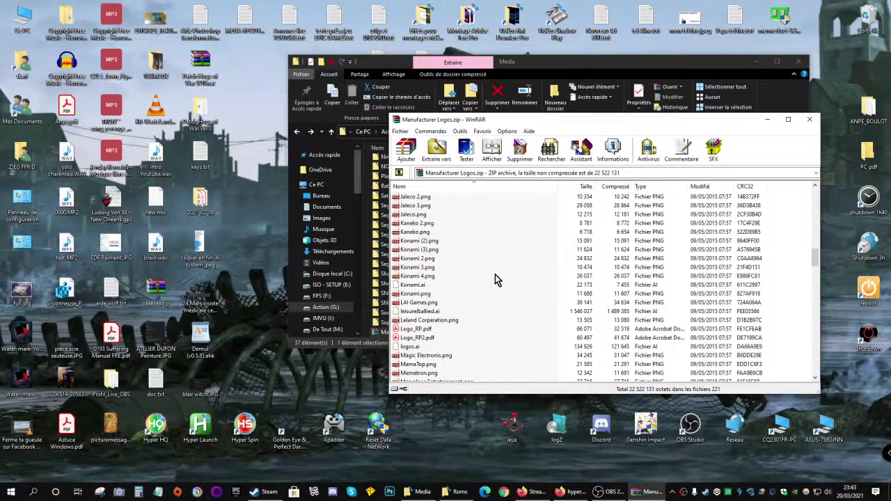
scroll(462, 259, down, 8)
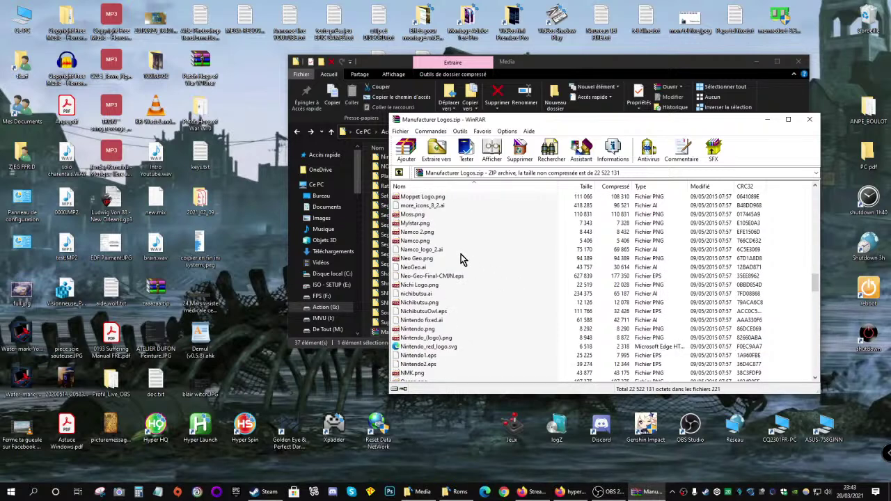
double_click(412, 260)
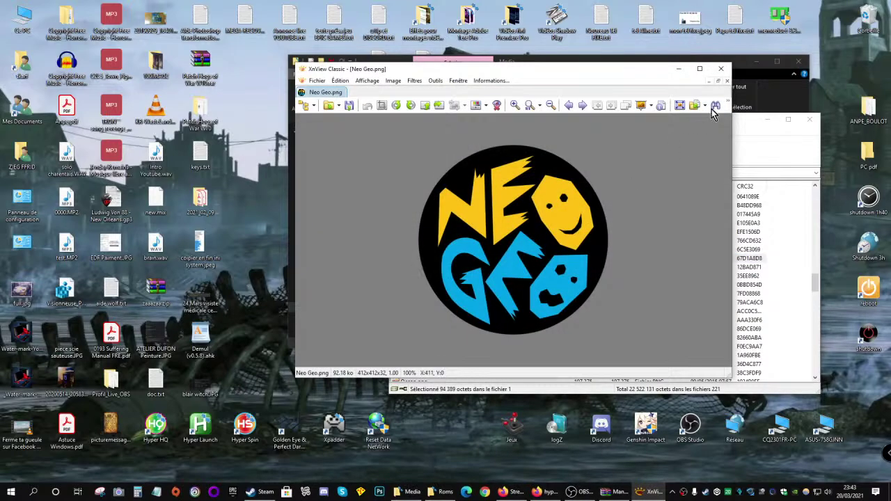
click(721, 69)
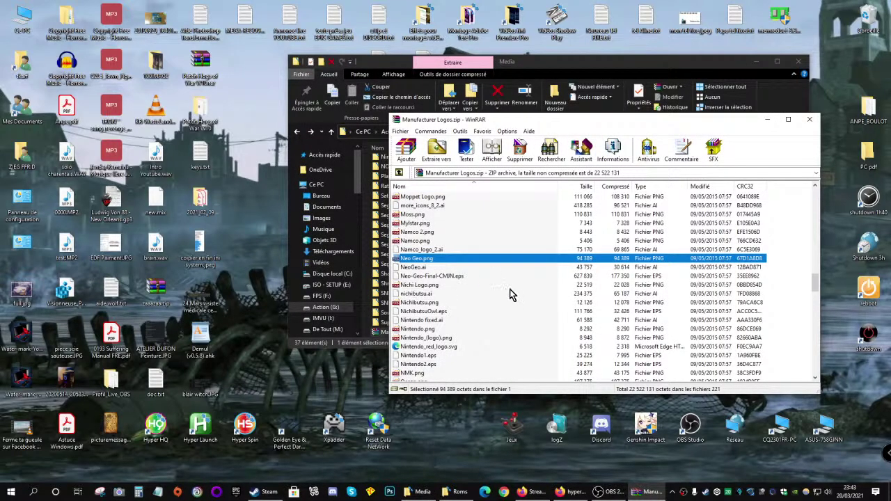
Preview the Old SNK.png and Ocean.png logos from the archive, closing the viewer after each
scroll(453, 278, down, 4)
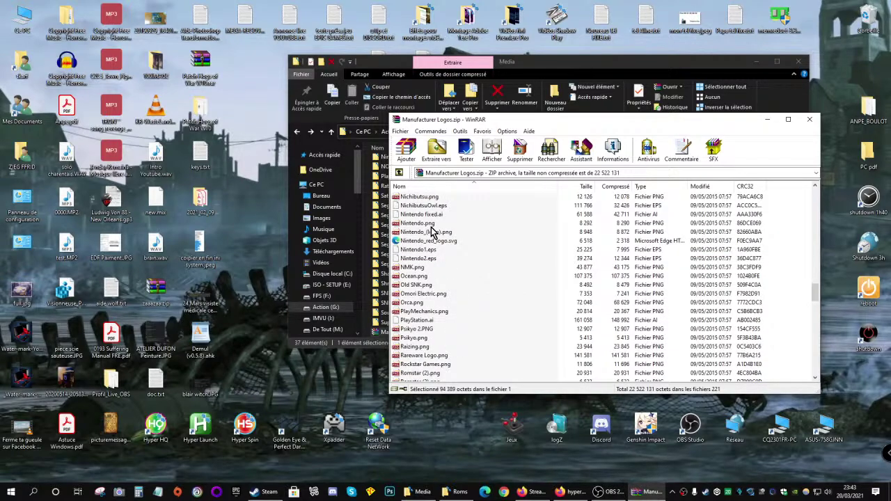
double_click(412, 287)
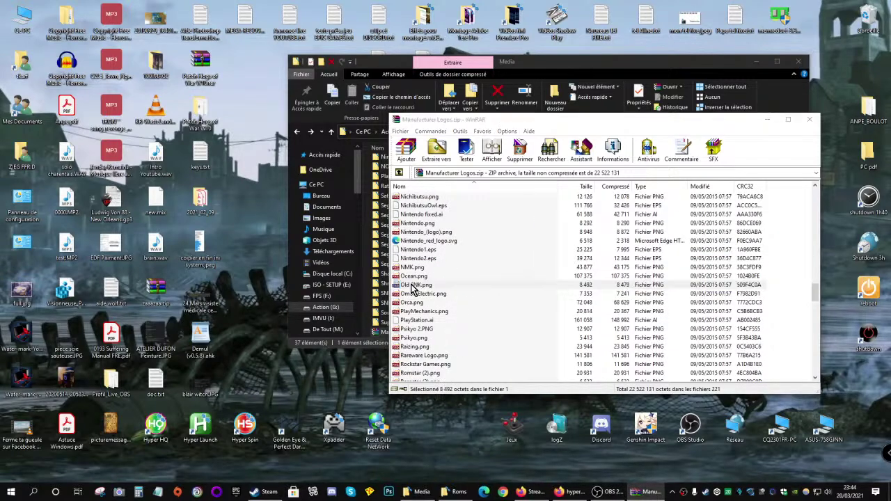
click(716, 69)
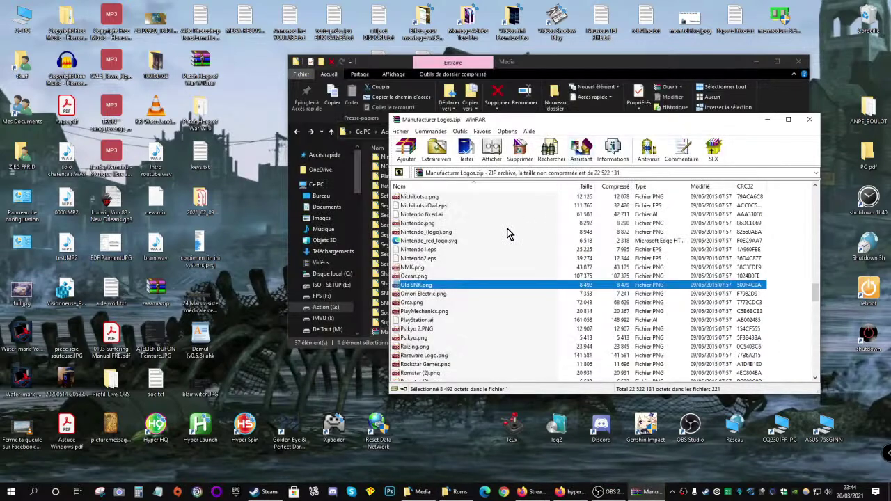
click(403, 278)
double_click(411, 276)
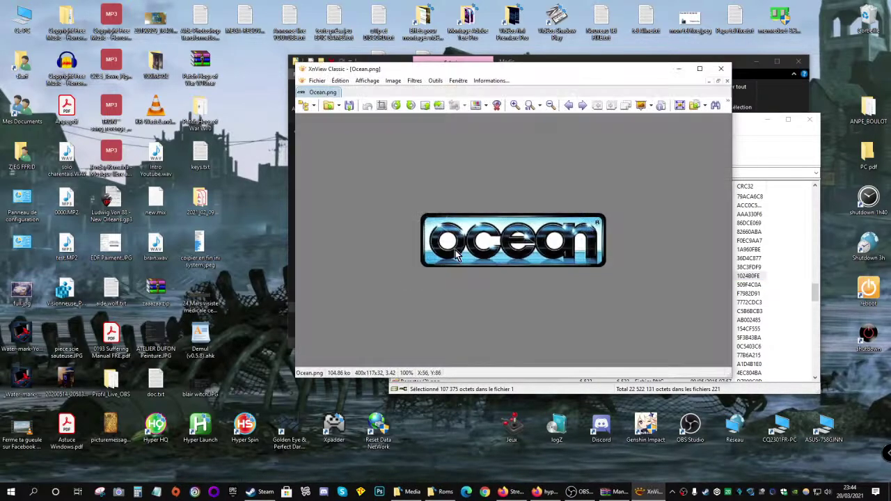
click(717, 69)
Preview the Romstar (3).png logo from the archive and close the viewer
scroll(493, 221, down, 2)
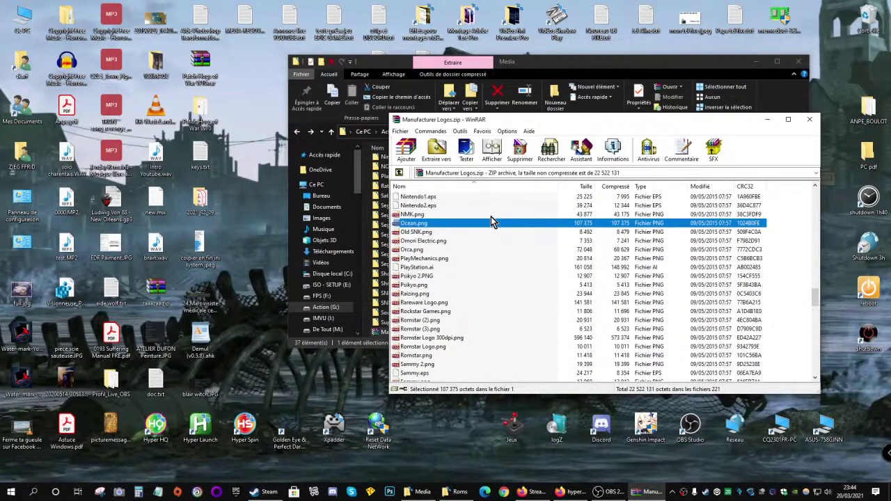
double_click(417, 330)
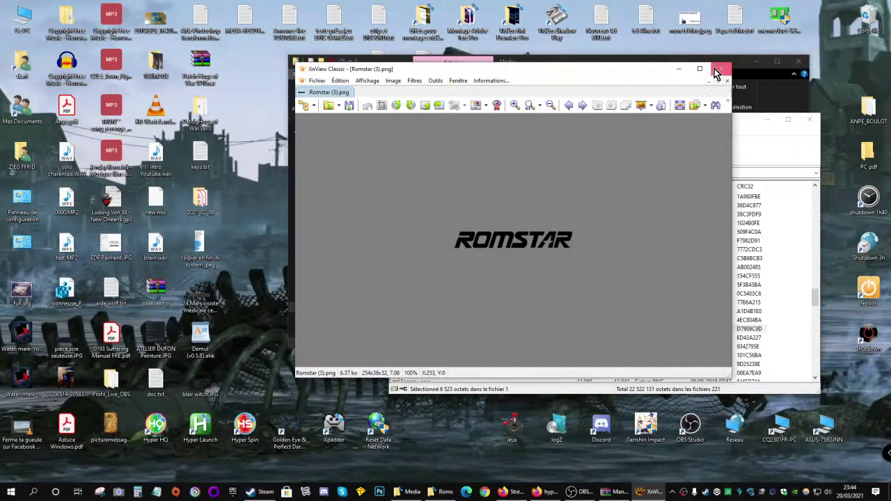
click(716, 69)
Find the SNK logos in the archive and preview SNK (2).png and SNK (4).png, closing the viewer after each
scroll(488, 230, down, 3)
scroll(449, 243, down, 3)
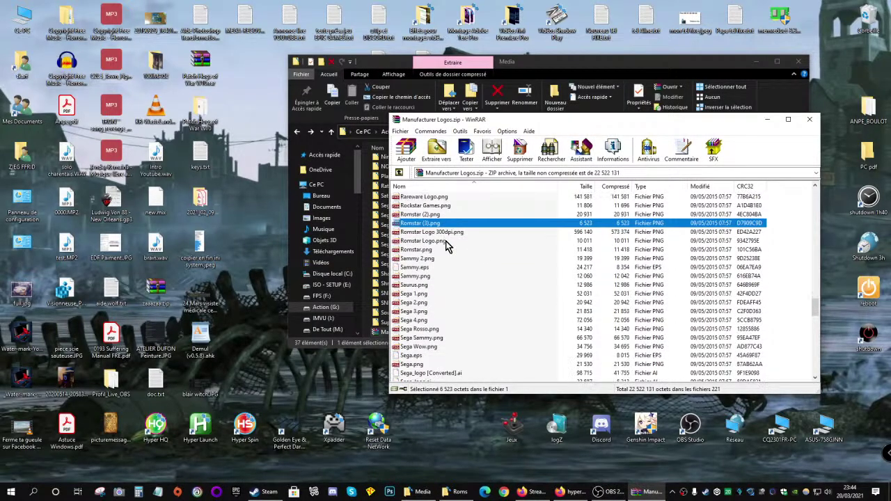
scroll(438, 237, down, 6)
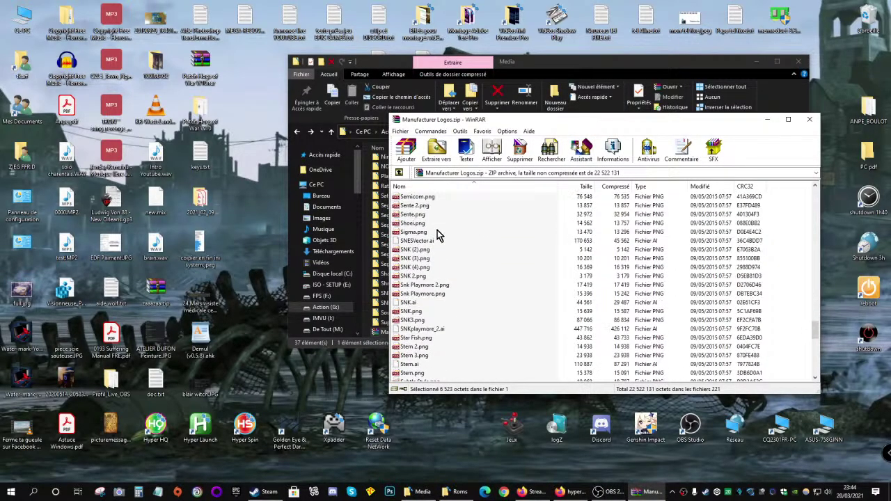
double_click(421, 249)
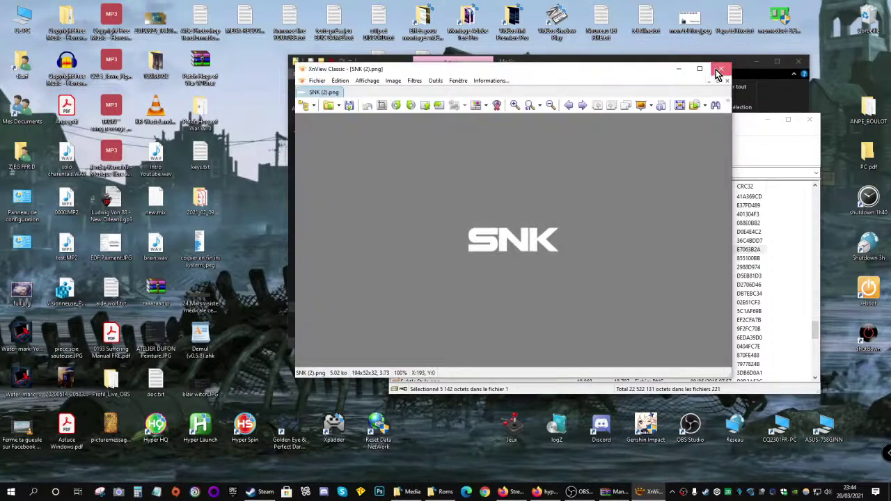
click(720, 70)
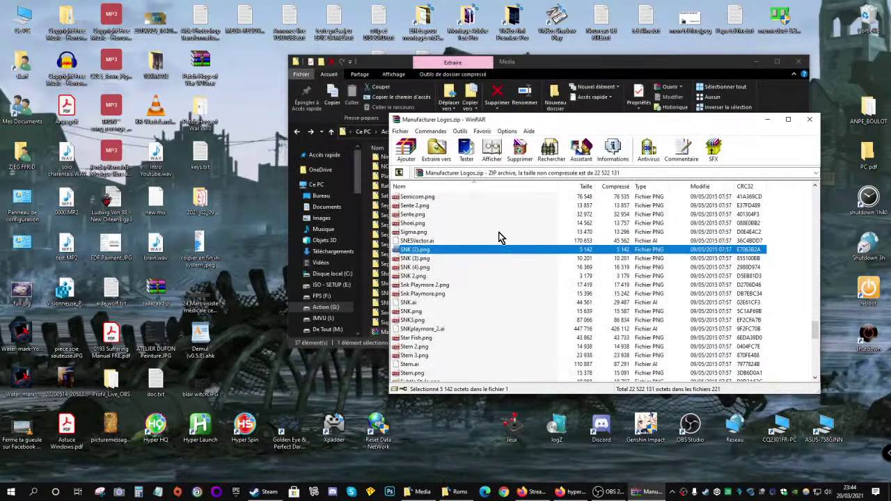
double_click(431, 267)
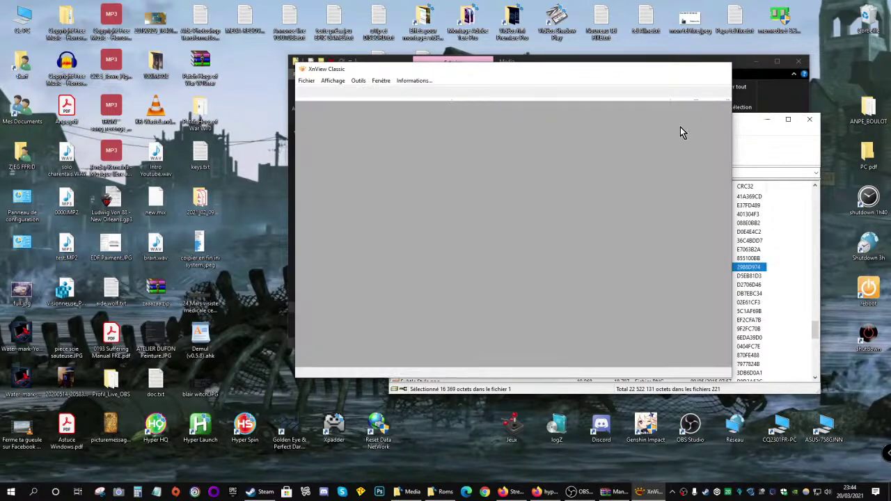
key(Escape)
Preview the Williams.png logo near the end of the archive and close the viewer
scroll(523, 268, down, 5)
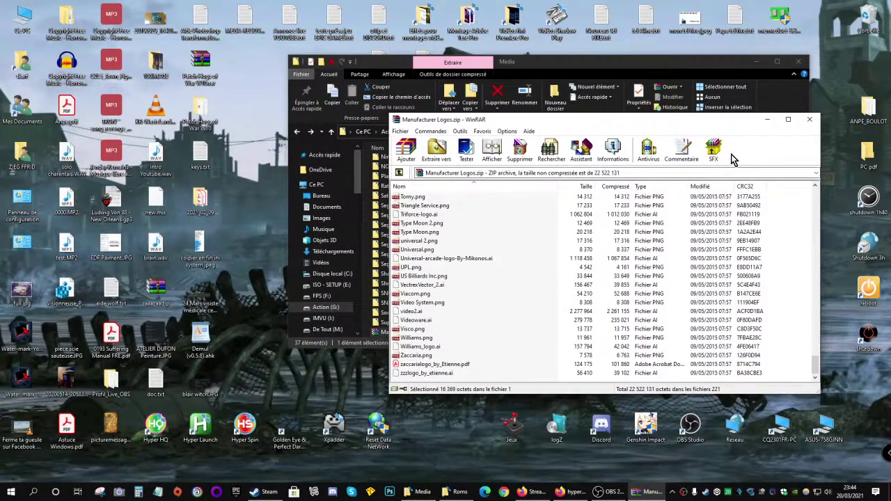
double_click(421, 339)
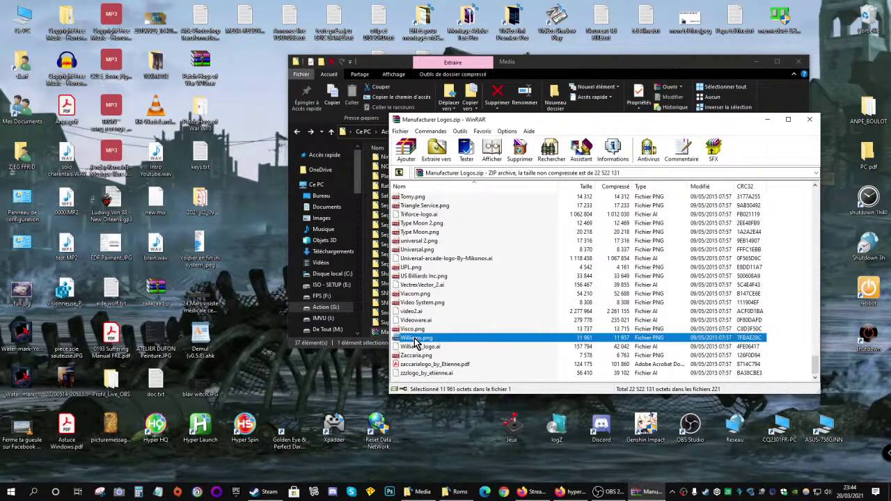
click(722, 69)
Look through the manufacturer logo files from Bally to Midway in the archive, and close the archive
scroll(517, 304, up, 20)
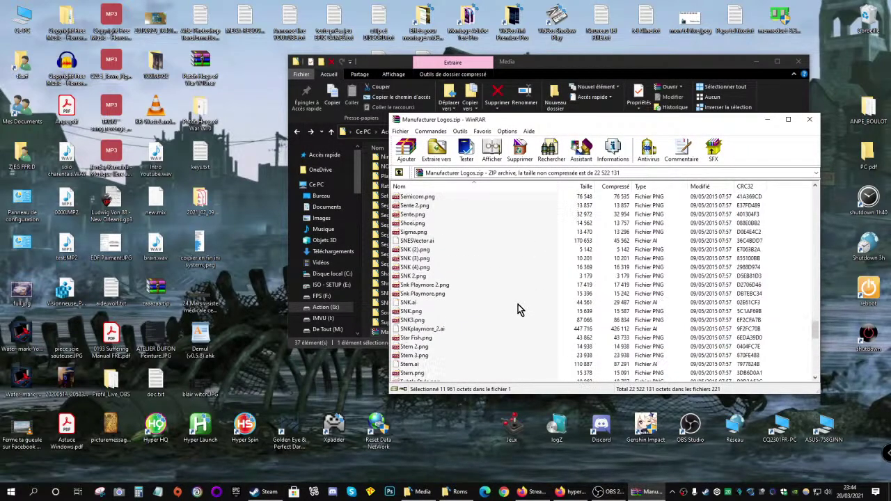
scroll(521, 302, up, 20)
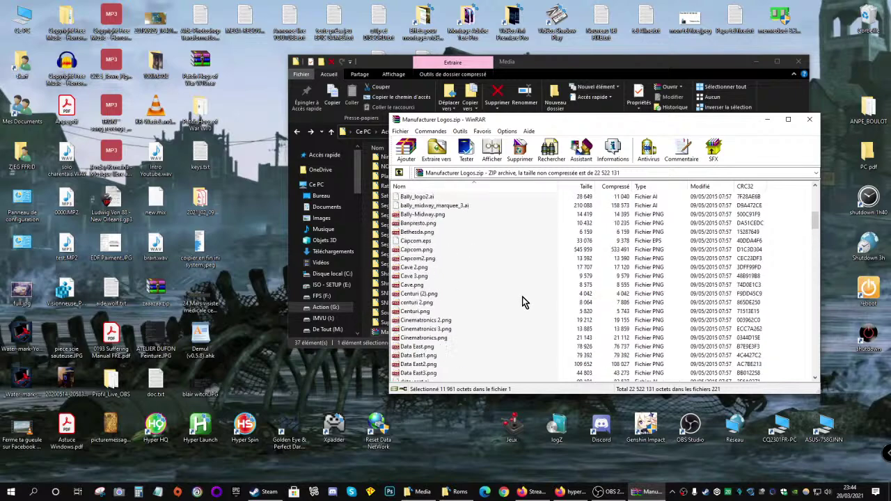
scroll(524, 302, down, 2)
scroll(449, 255, down, 2)
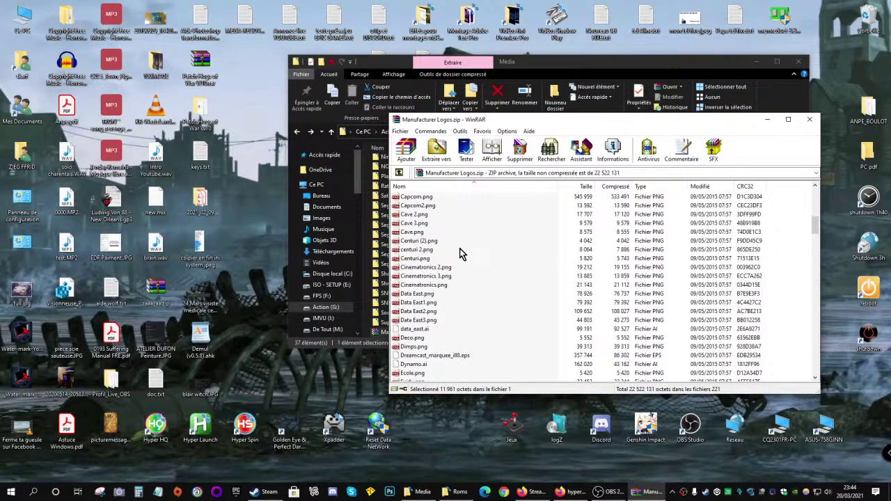
scroll(460, 255, down, 1)
scroll(460, 255, down, 5)
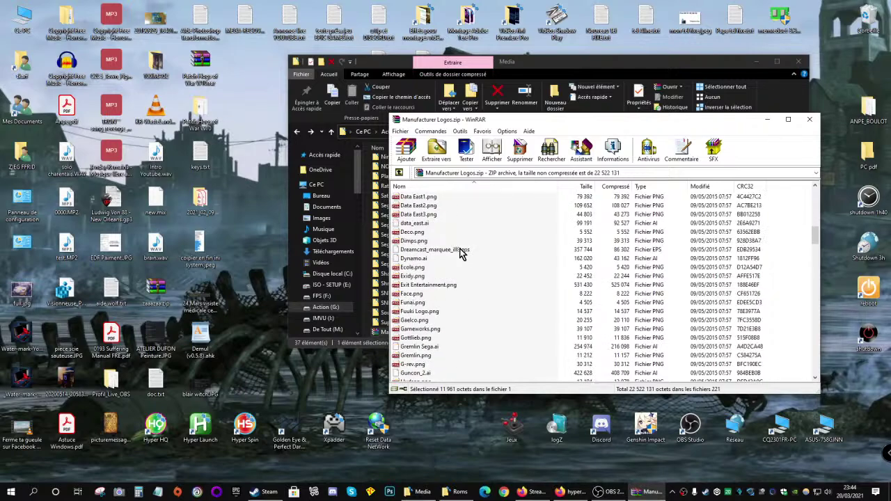
scroll(460, 254, down, 5)
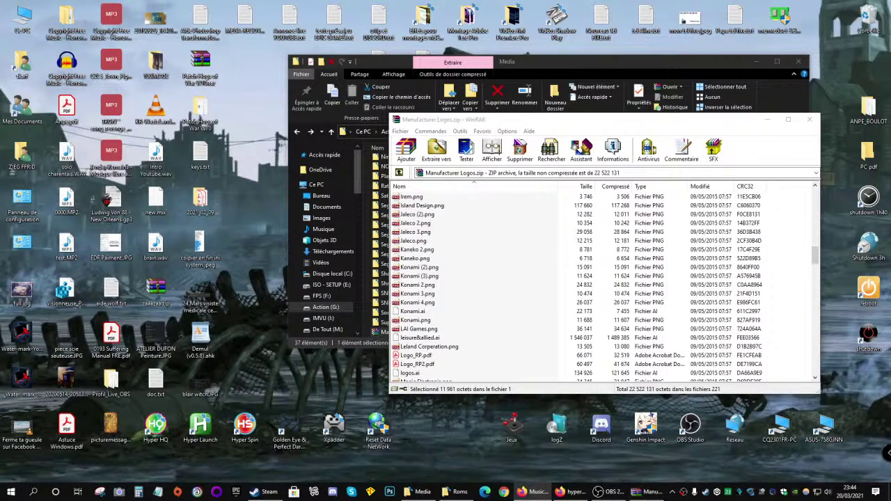
scroll(456, 249, down, 12)
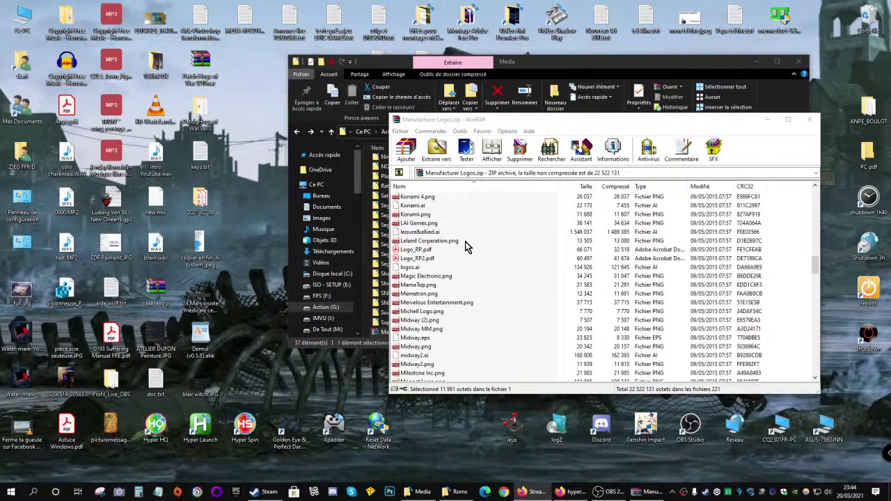
click(810, 120)
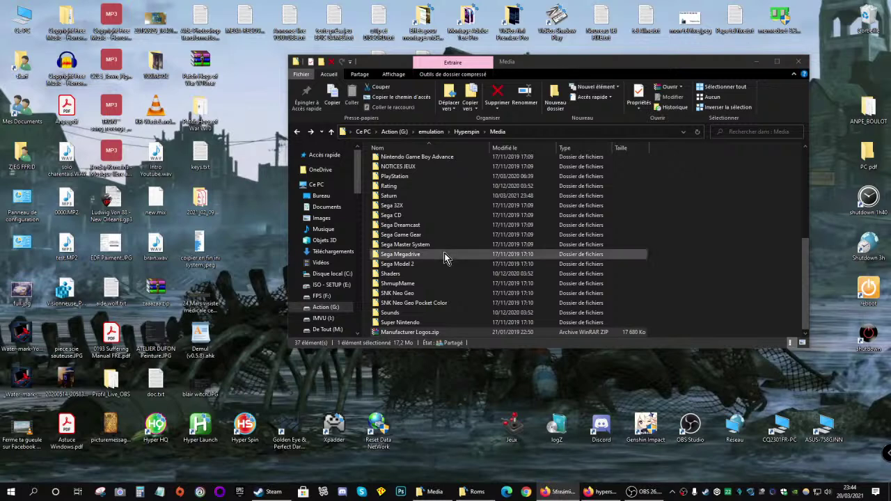
Inspect the Error and Menu subfolders of the Sounds folder, and return to the Hyperspin folder
double_click(390, 314)
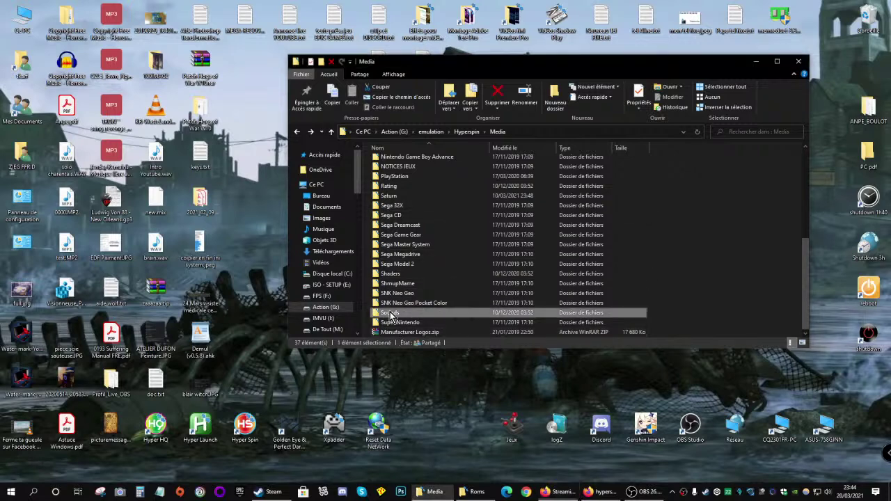
double_click(385, 161)
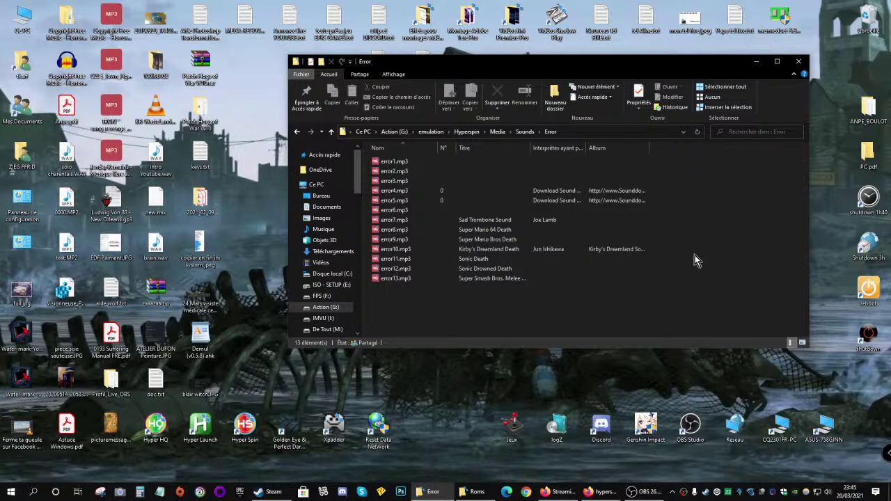
key(alt+Left)
double_click(389, 171)
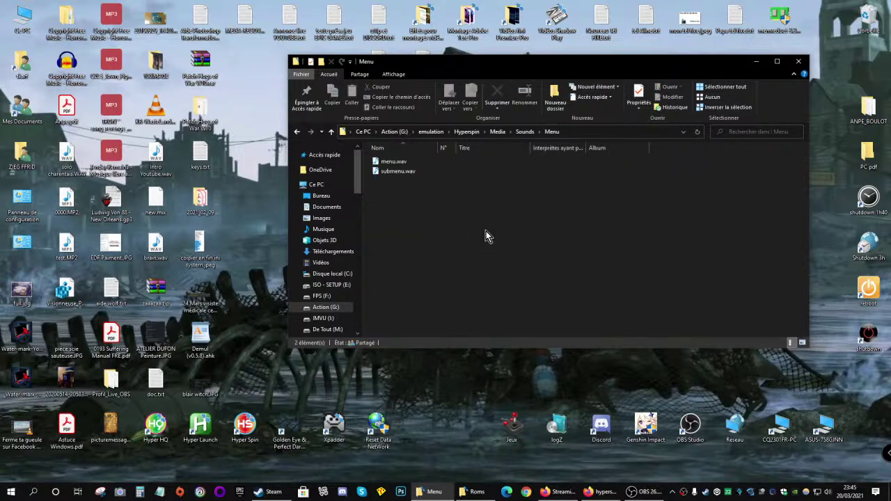
key(alt+Left)
key(alt+Left)
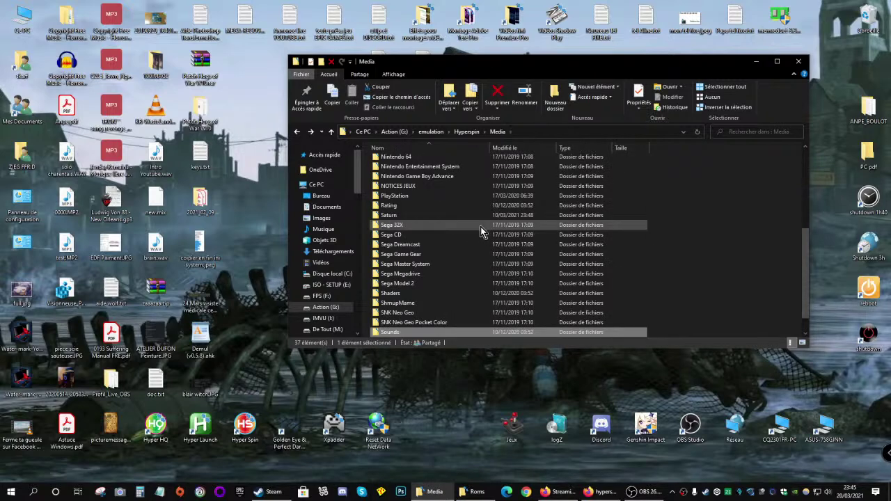
scroll(480, 226, down, 1)
key(alt+Left)
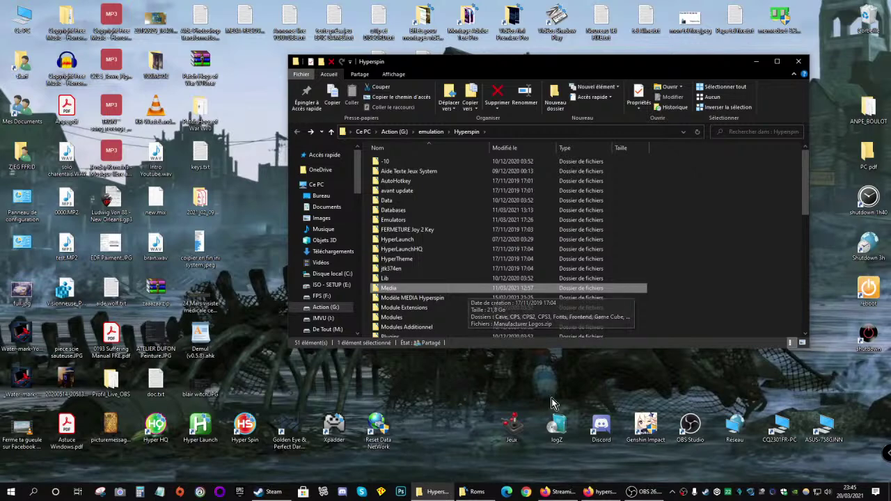
click(675, 494)
right_click(675, 496)
click(701, 449)
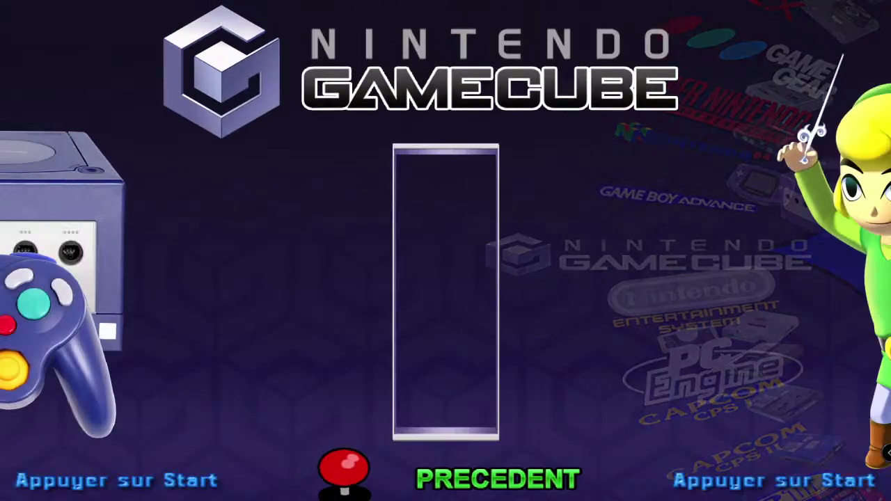
Browse the systems next to Nintendo GameCube in the HyperSpin front-end's wheel, including Nintendo Entertainment System
key(Down)
key(Down)
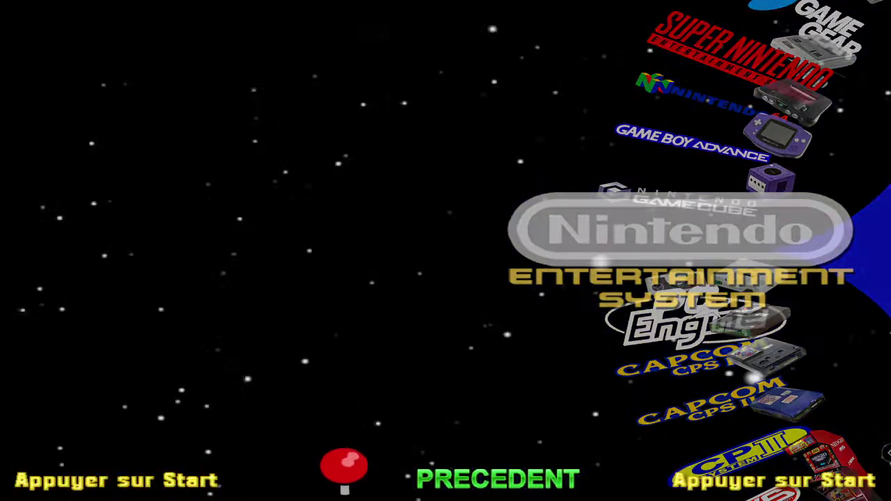
key(Up)
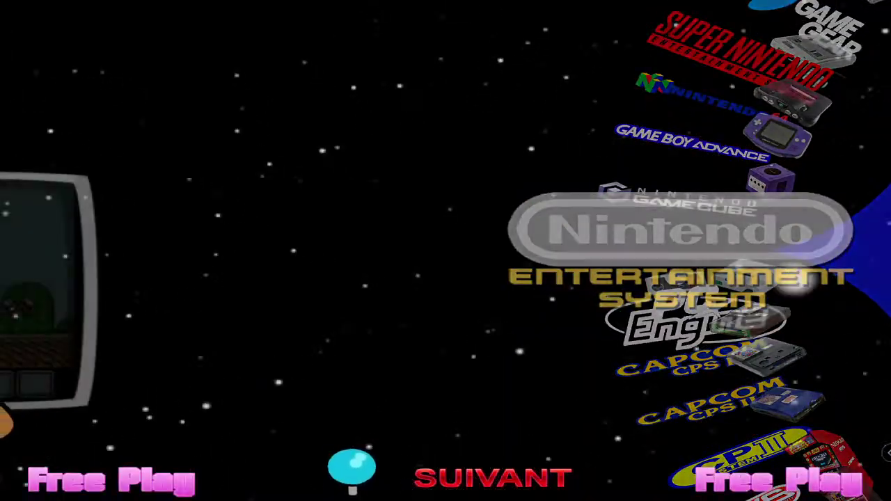
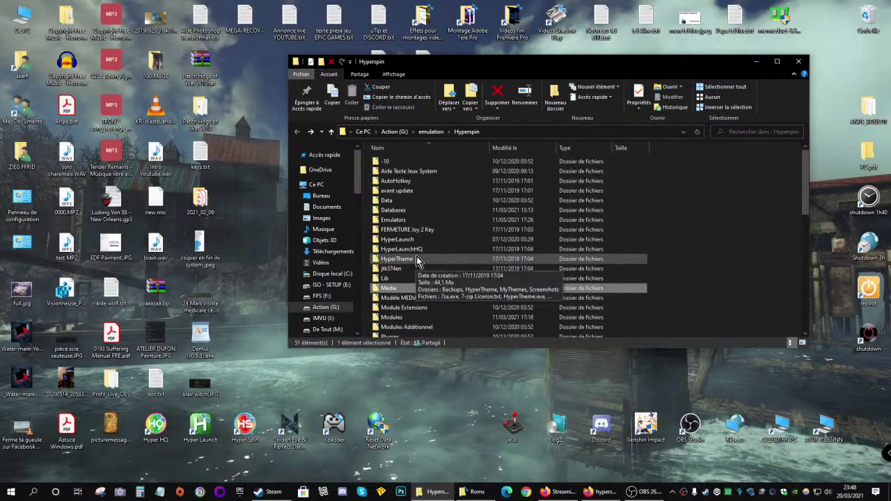
Open the Modules Additionnel folder and look through its emulator subfolders down to ZSNESw
scroll(421, 258, down, 1)
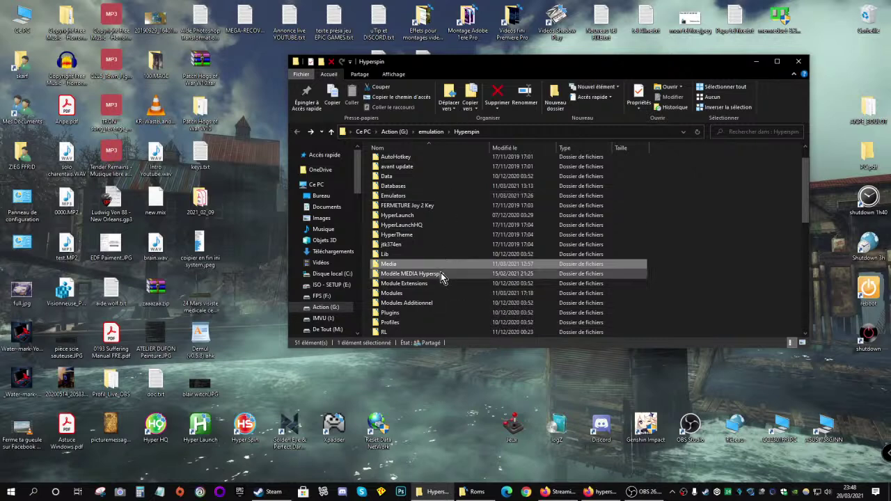
double_click(421, 304)
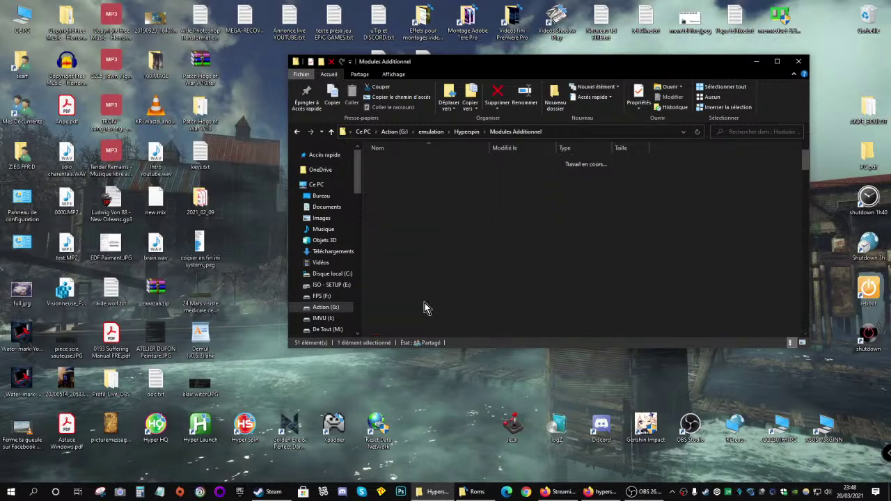
scroll(681, 202, down, 12)
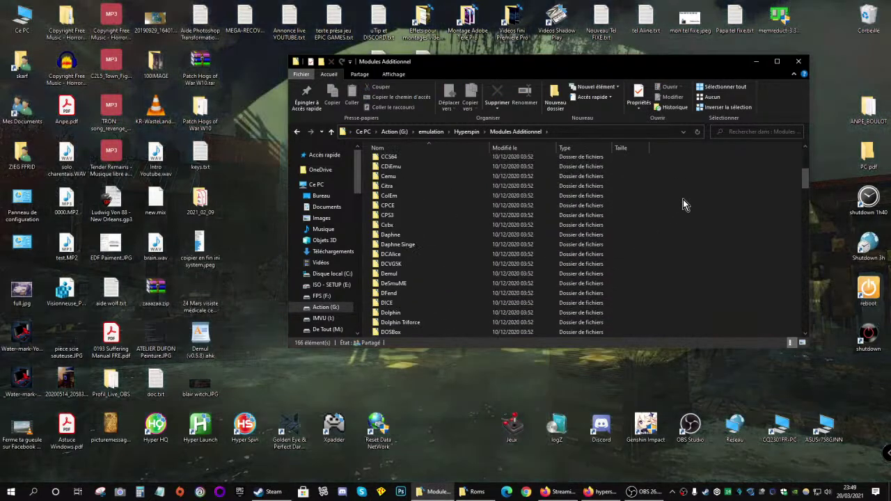
scroll(681, 202, down, 20)
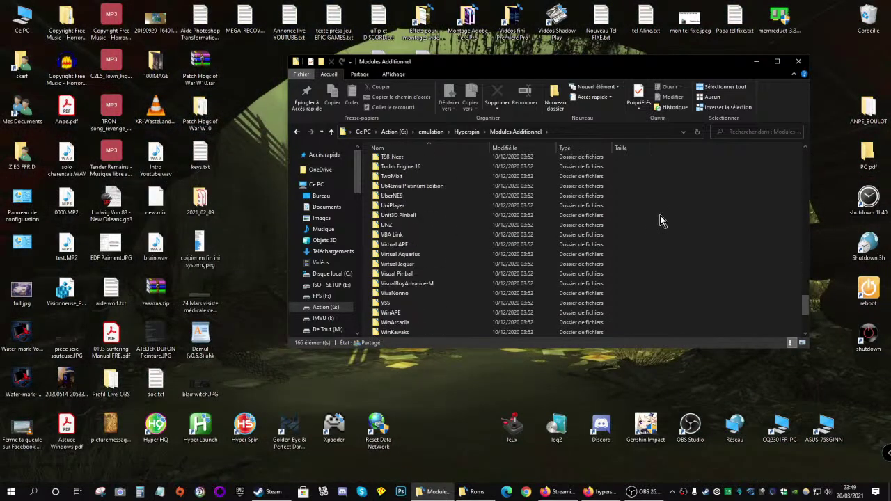
scroll(660, 213, down, 4)
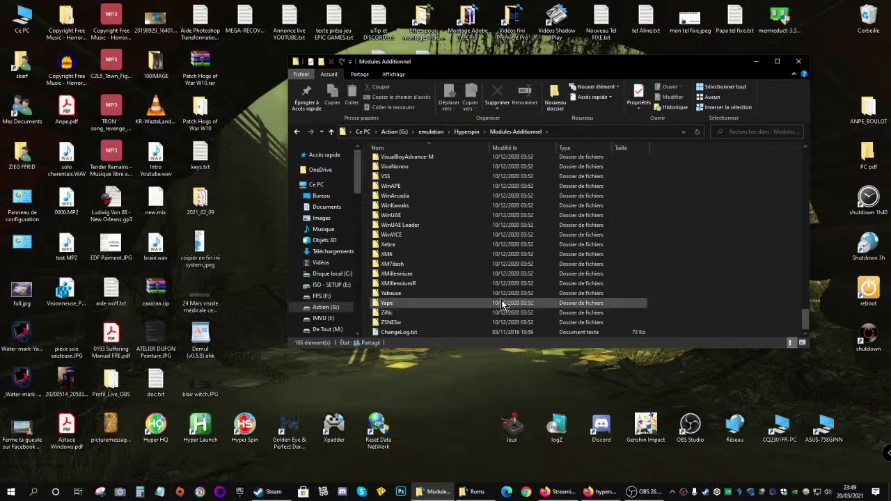
mouse_move(395, 324)
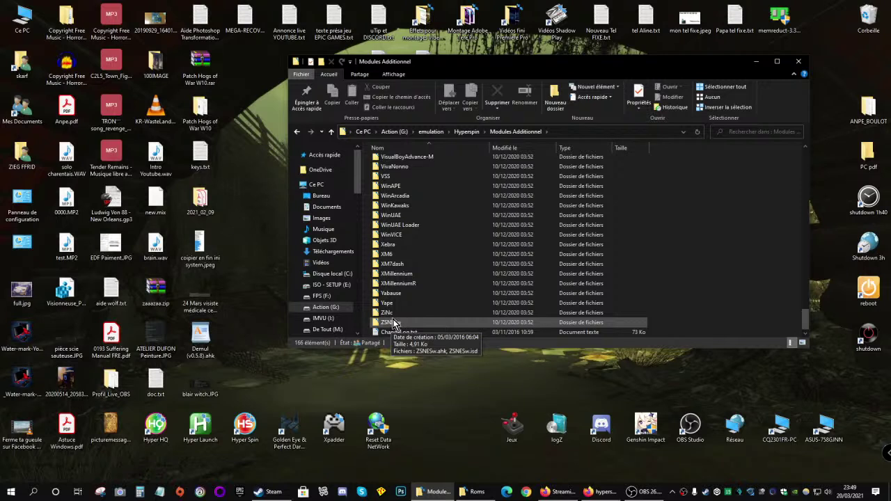
Read through the Yabause.ahk script in the Yabause module folder, close it and return to the Hyperspin folder
double_click(387, 296)
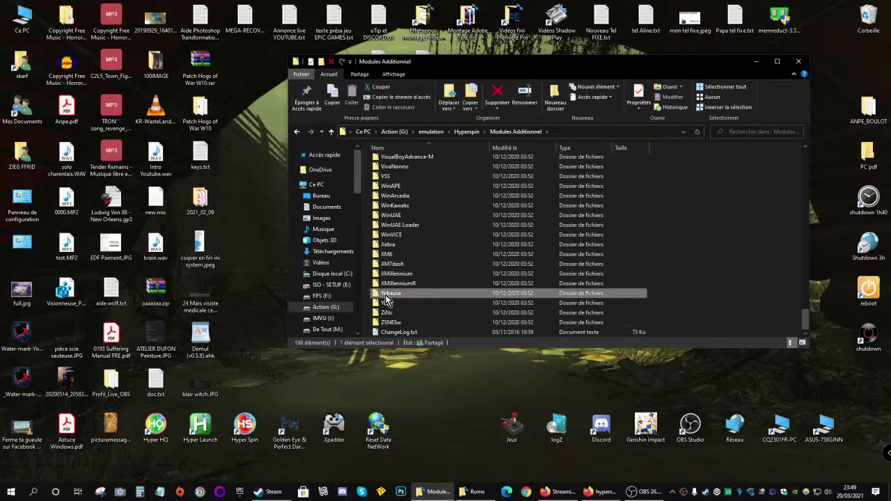
click(393, 164)
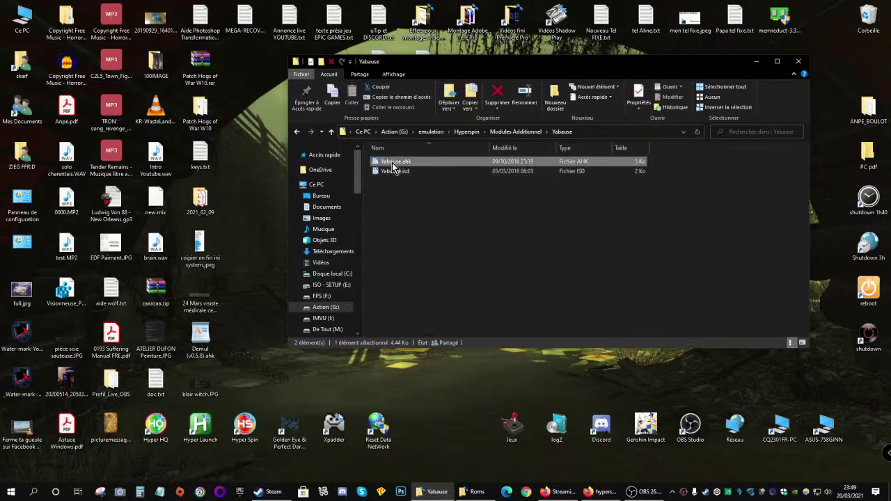
double_click(394, 166)
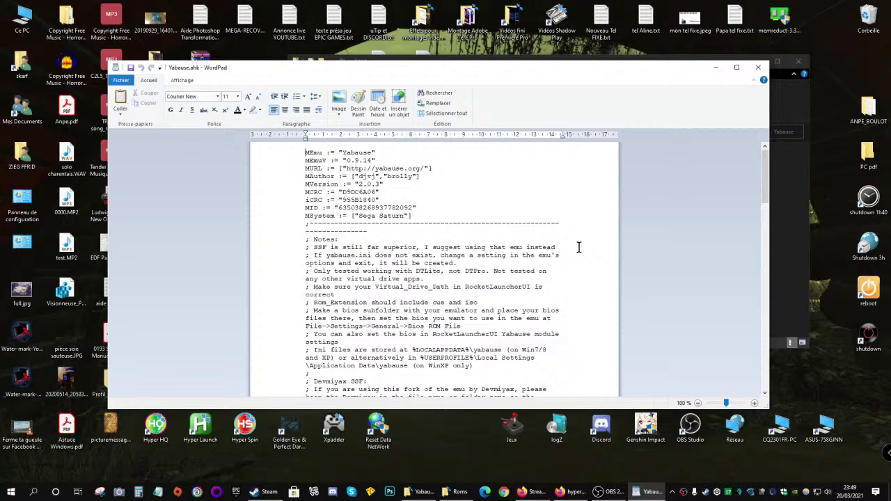
scroll(579, 247, down, 2)
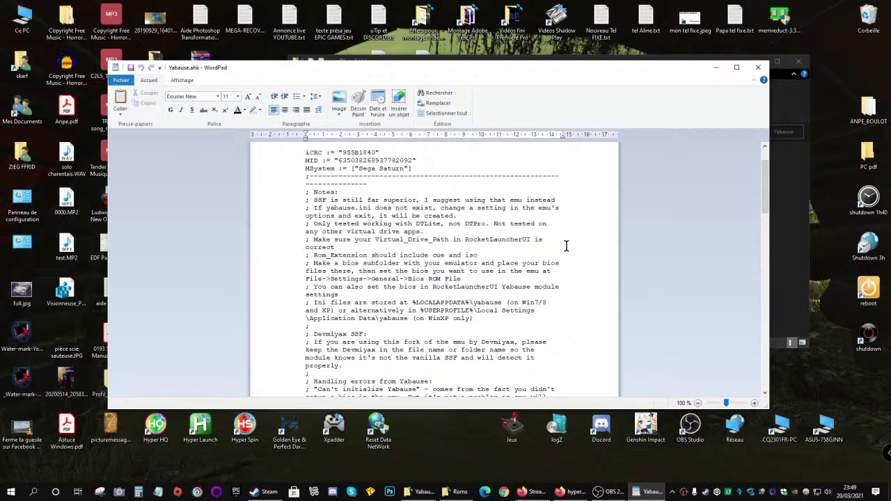
scroll(587, 240, down, 10)
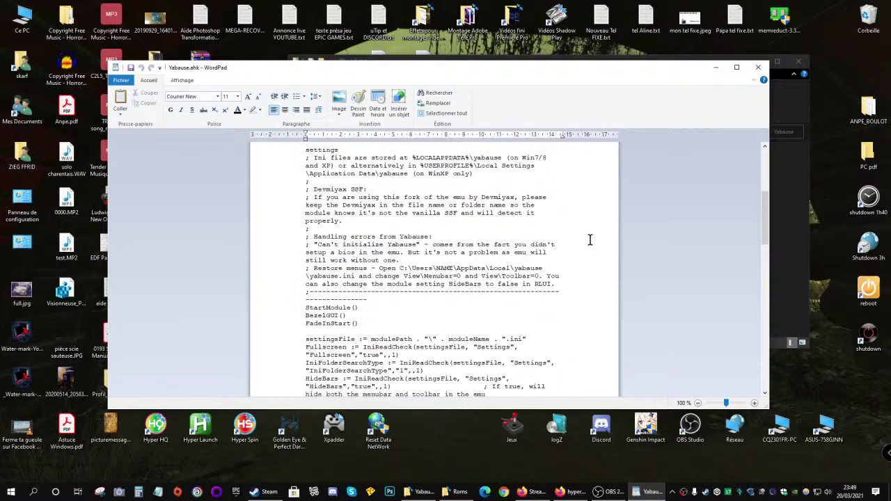
scroll(587, 240, down, 10)
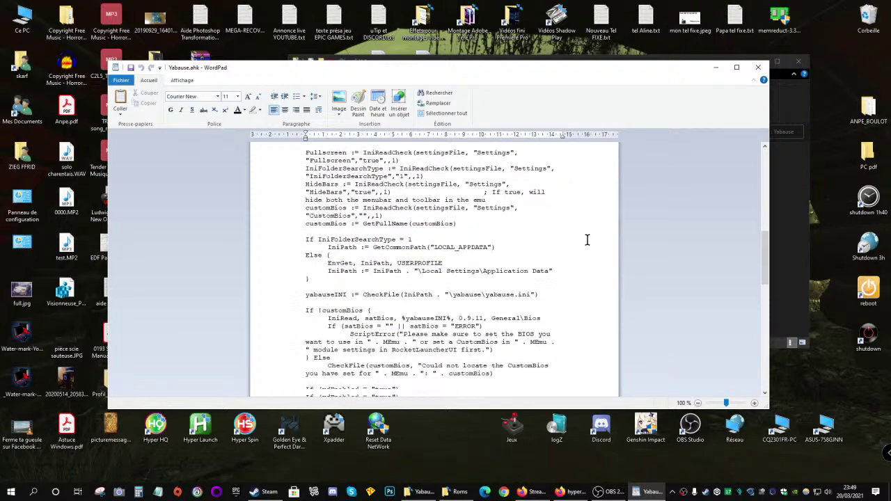
scroll(587, 241, down, 10)
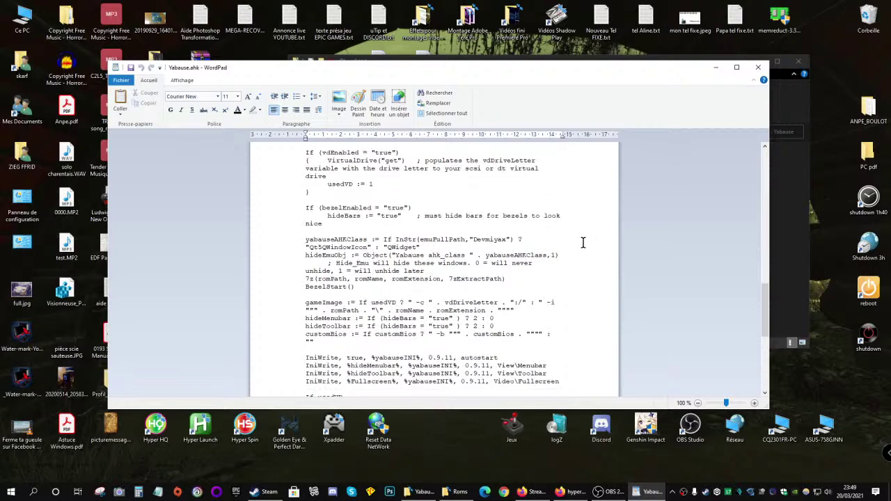
click(754, 65)
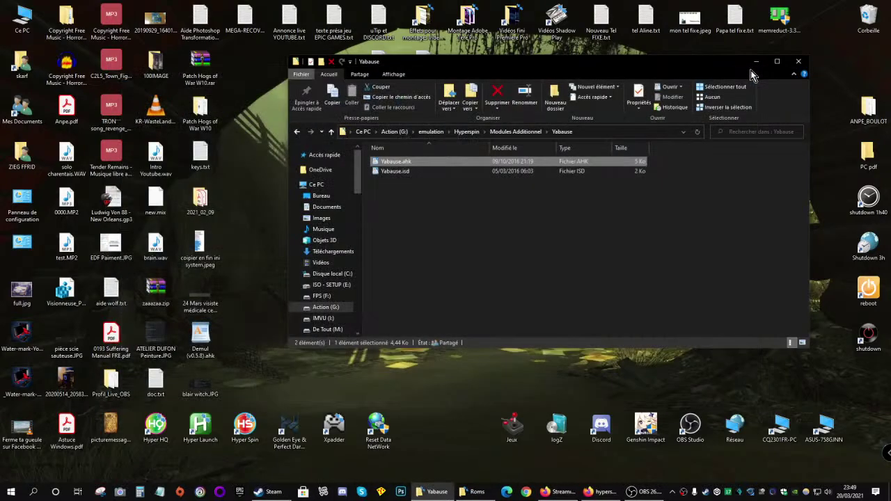
key(BackSpace)
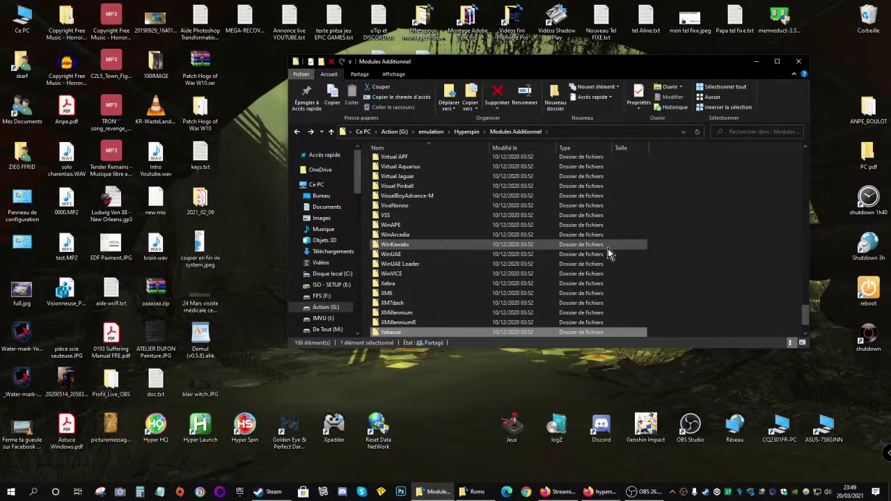
key(BackSpace)
View the plugin files in the Plugins folder, and return to the Hyperspin folder list
scroll(632, 244, down, 1)
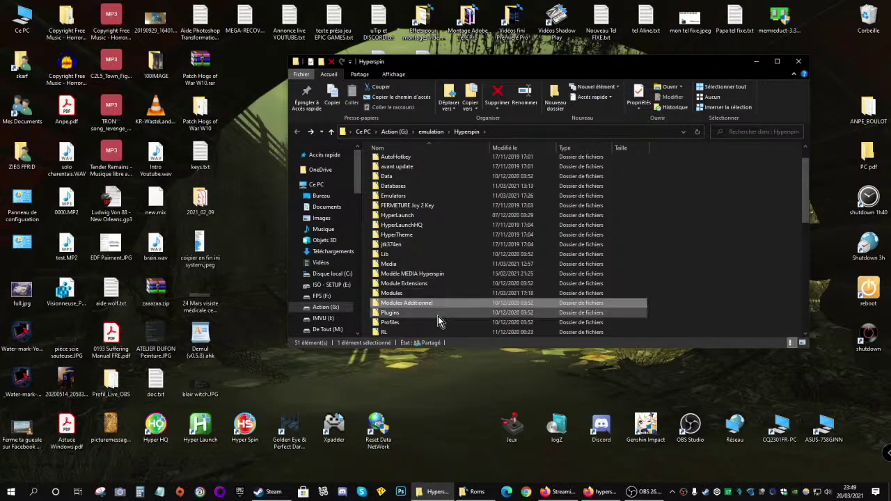
double_click(388, 313)
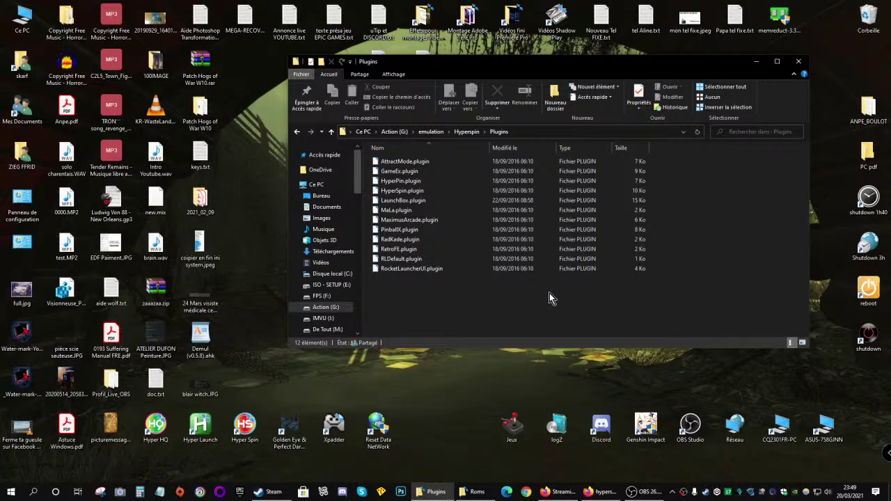
key(BackSpace)
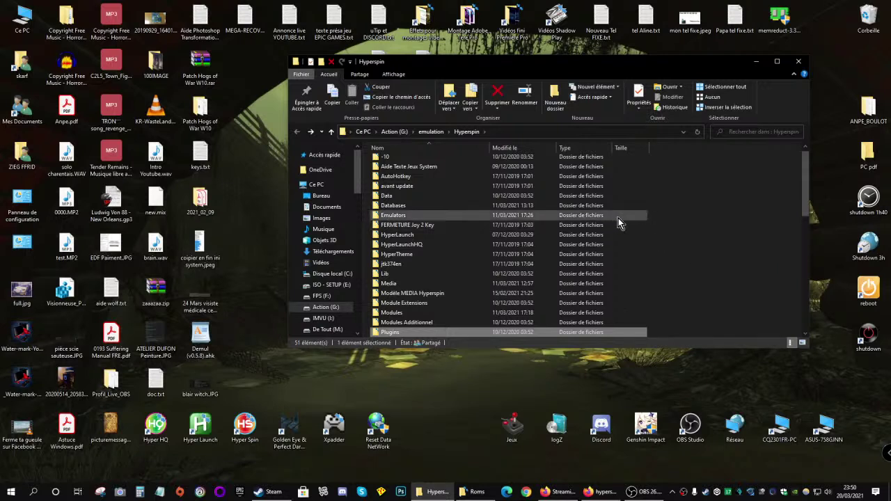
scroll(627, 219, down, 2)
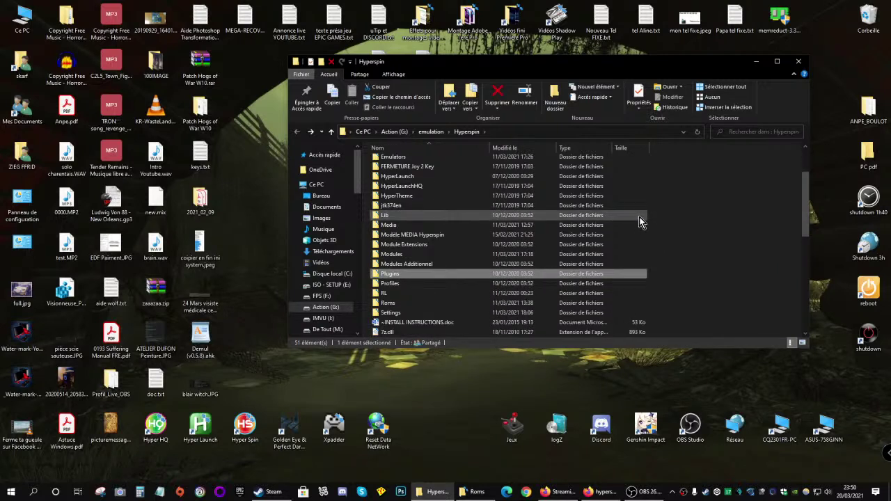
Look into the RL folder, return to the Hyperspin folder and open the Profiles folder
double_click(387, 295)
key(BackSpace)
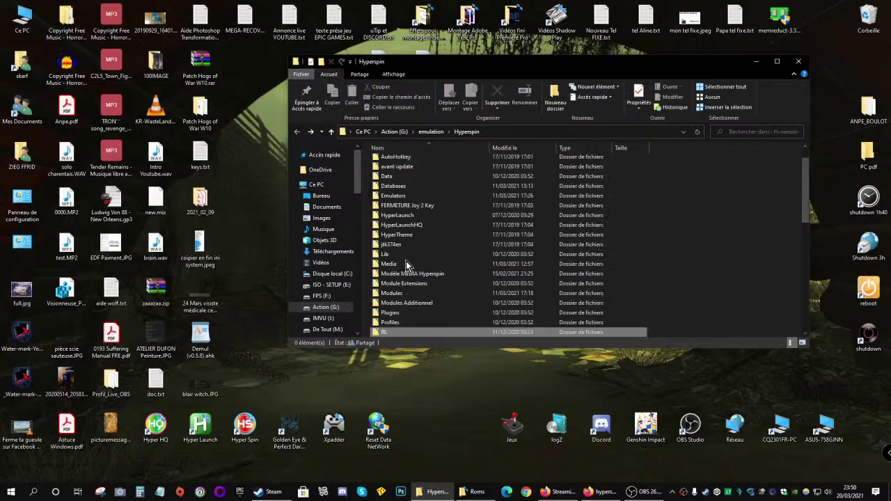
scroll(400, 310, down, 2)
click(391, 265)
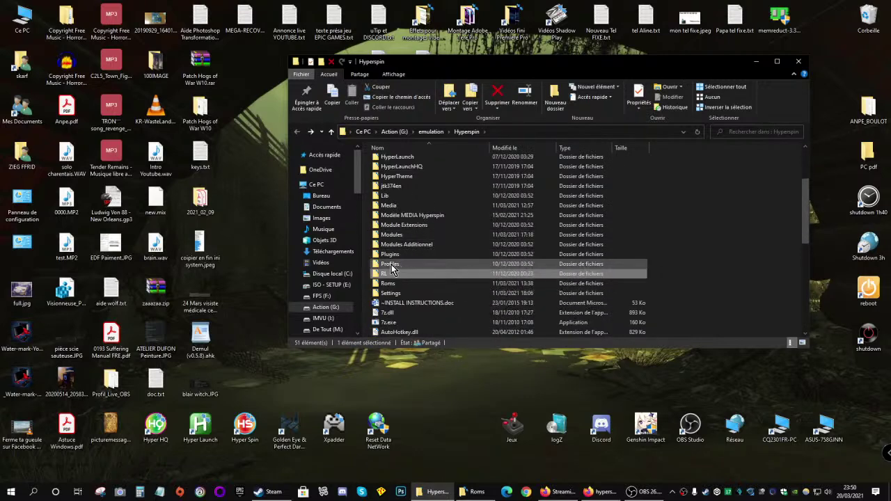
double_click(390, 265)
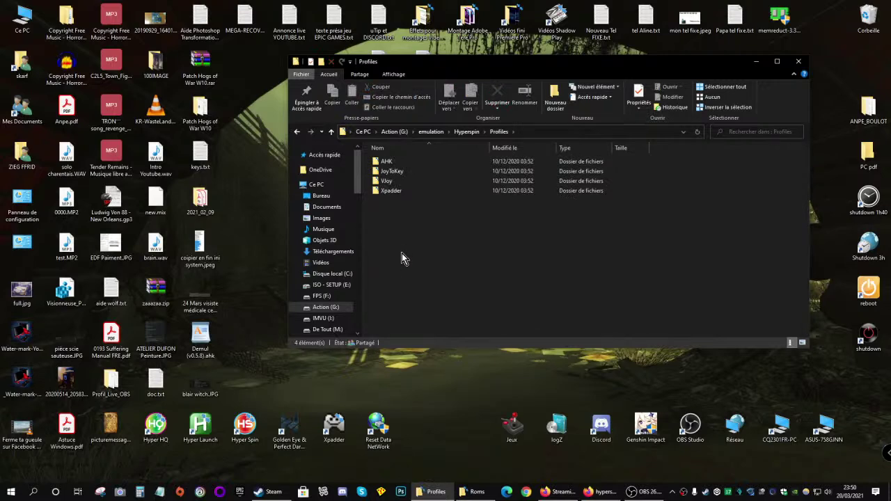
Check the dir.txt file in both the AHK and JoyToKey profile folders, close each one and return to the Hyperspin folder
double_click(387, 163)
double_click(386, 161)
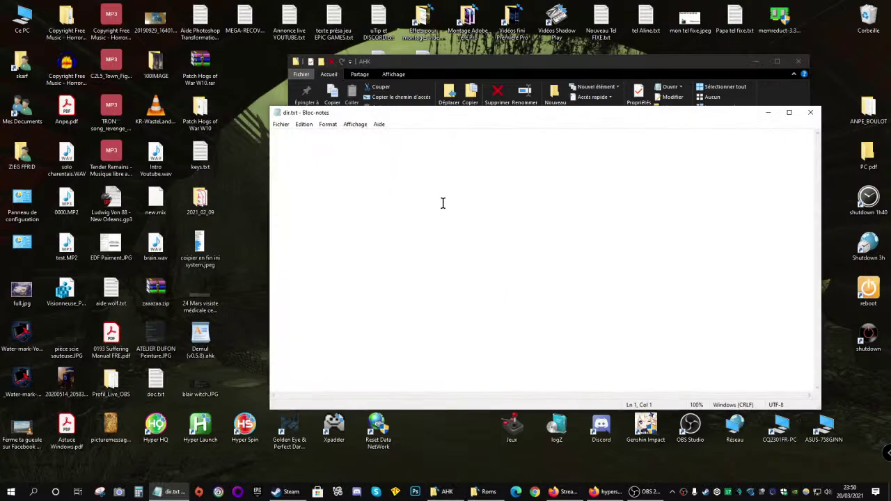
click(811, 112)
key(BackSpace)
double_click(391, 171)
double_click(384, 161)
click(810, 112)
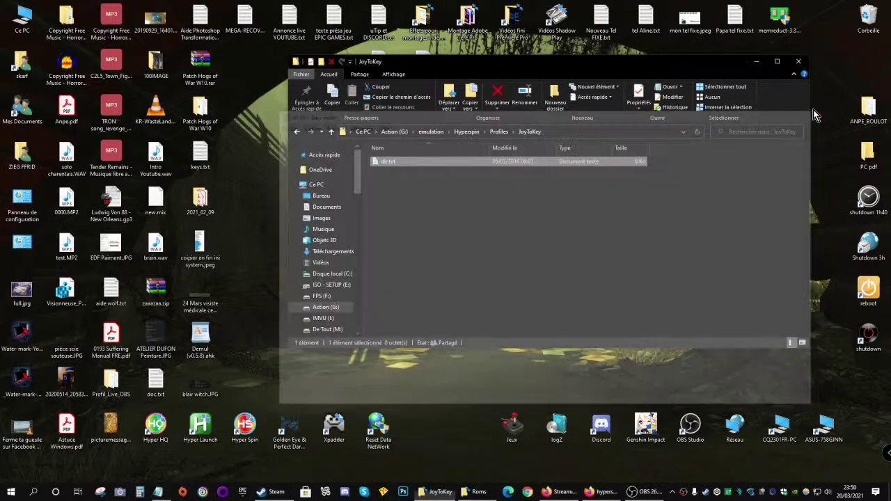
key(BackSpace)
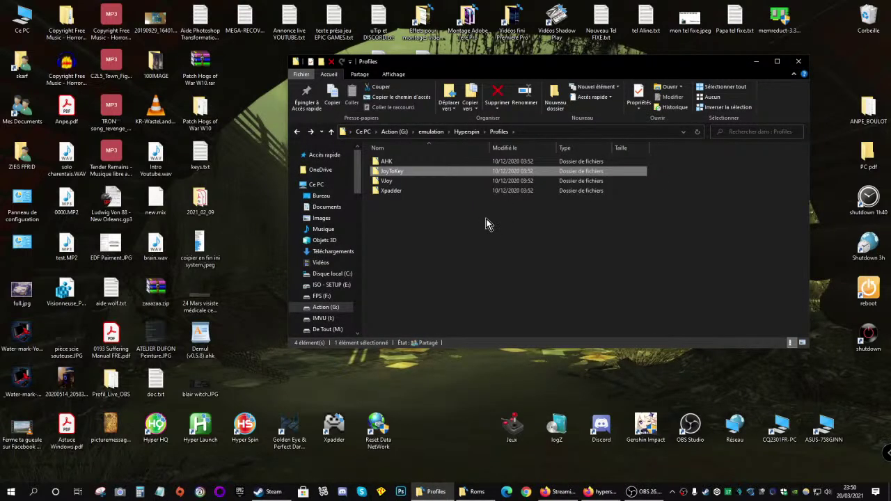
key(BackSpace)
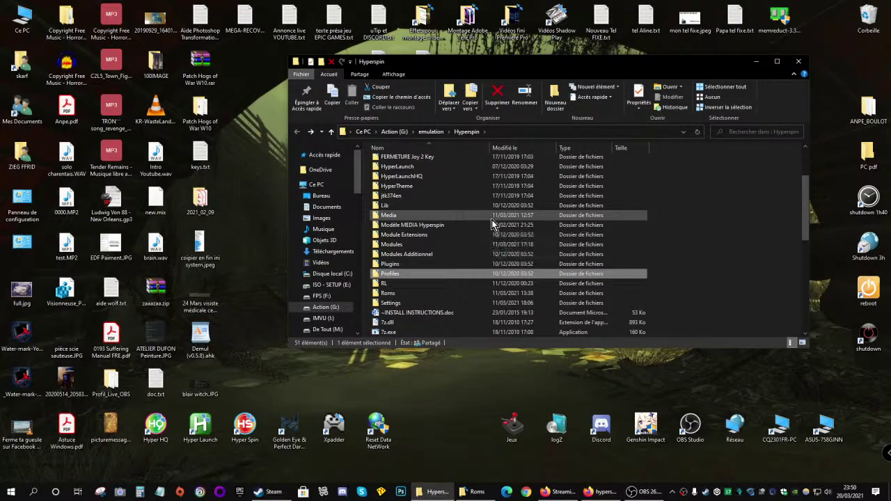
View Emulators.ini in the Game Cube subfolder of Settings, close it and return to the Settings folder
double_click(383, 303)
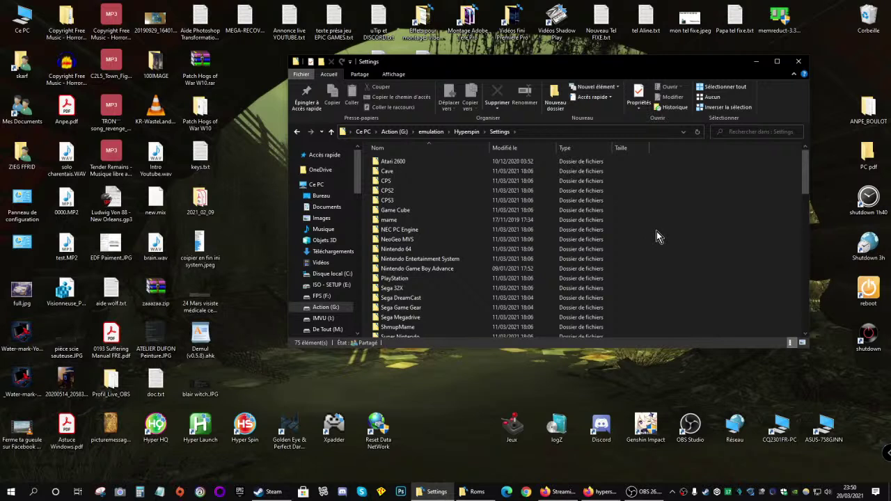
double_click(389, 211)
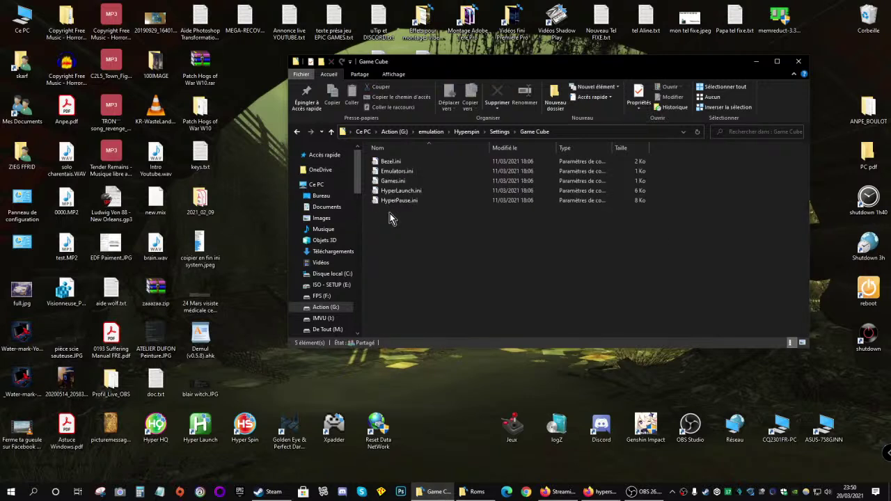
double_click(391, 174)
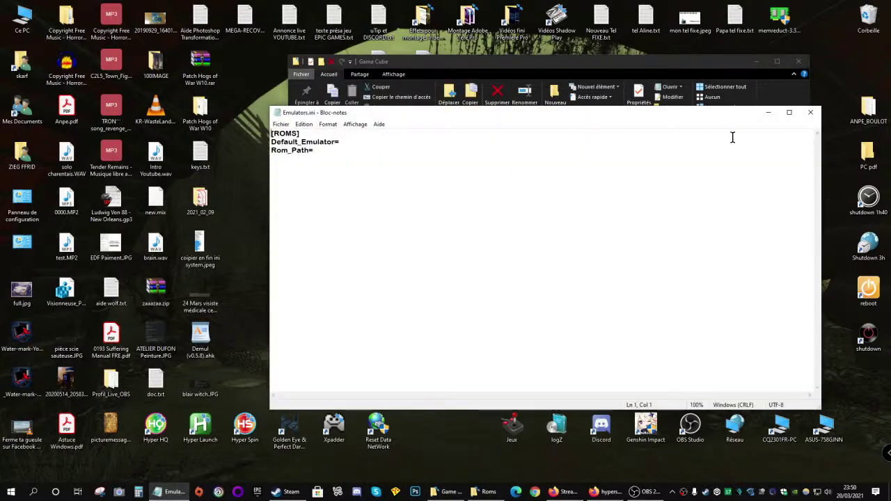
click(812, 113)
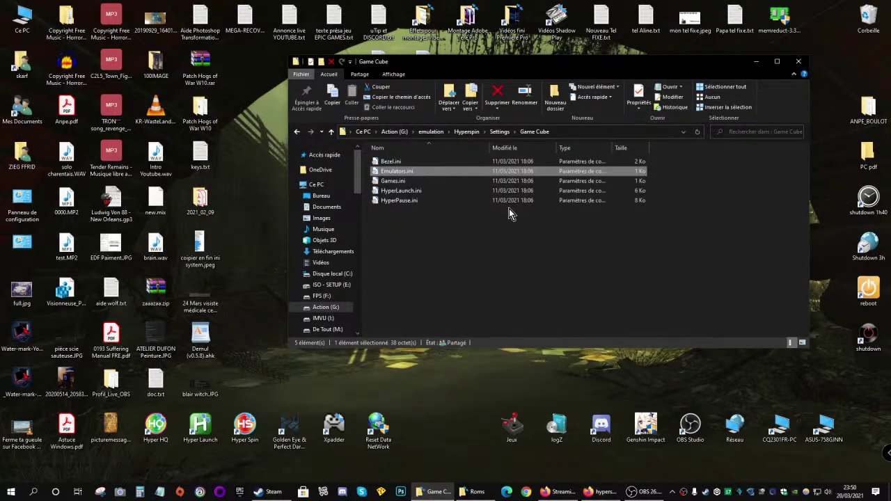
key(BackSpace)
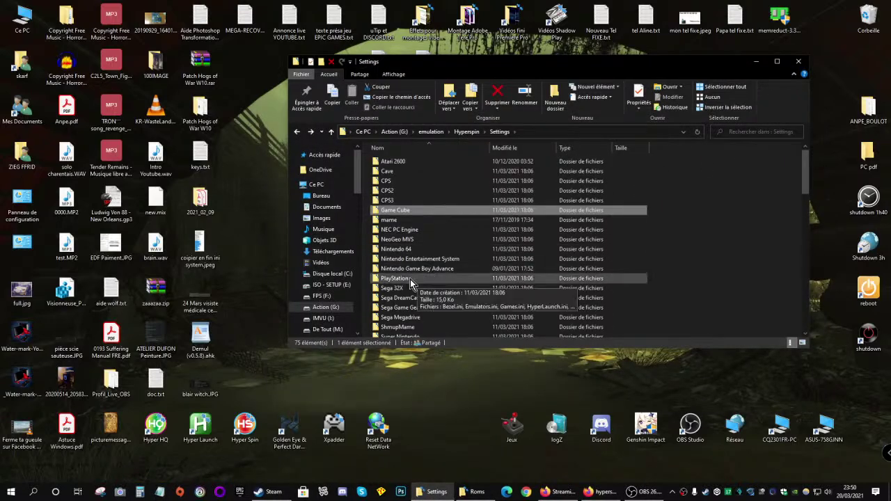
Open Game Cube.ini from the Settings folder and examine its [Game Text] section at the end of the file
scroll(452, 254, down, 2)
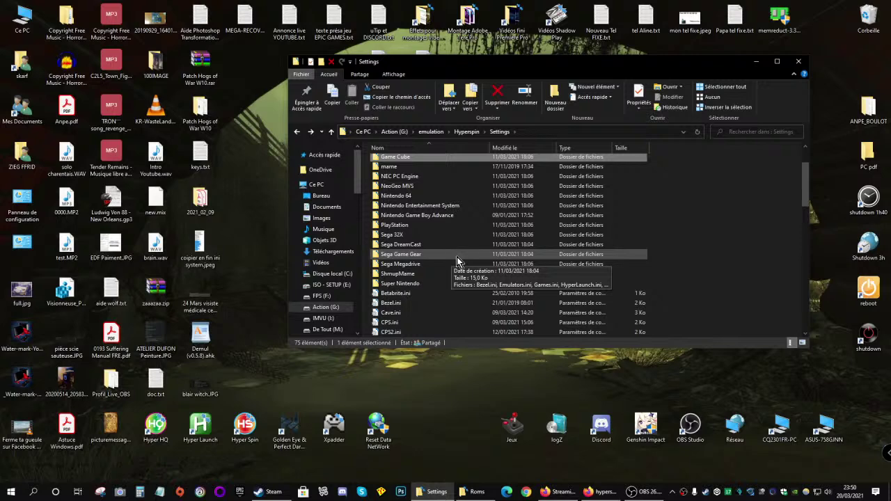
scroll(451, 253, down, 1)
scroll(427, 271, down, 1)
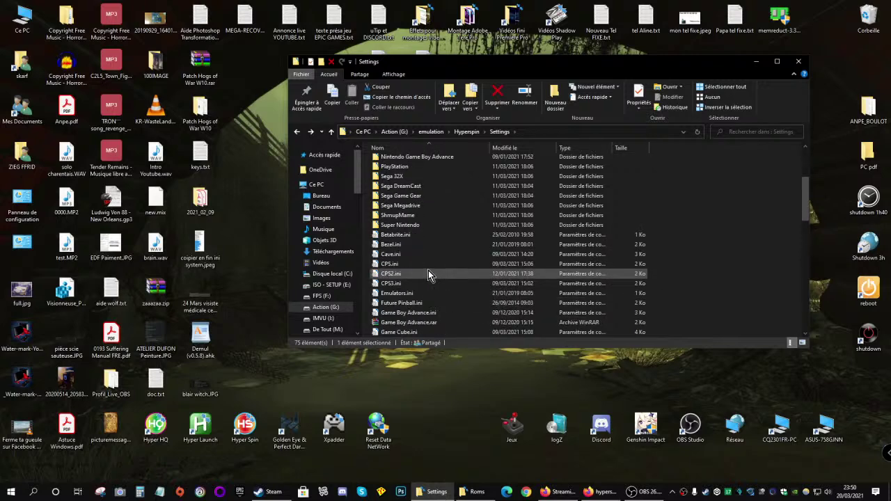
scroll(414, 271, down, 1)
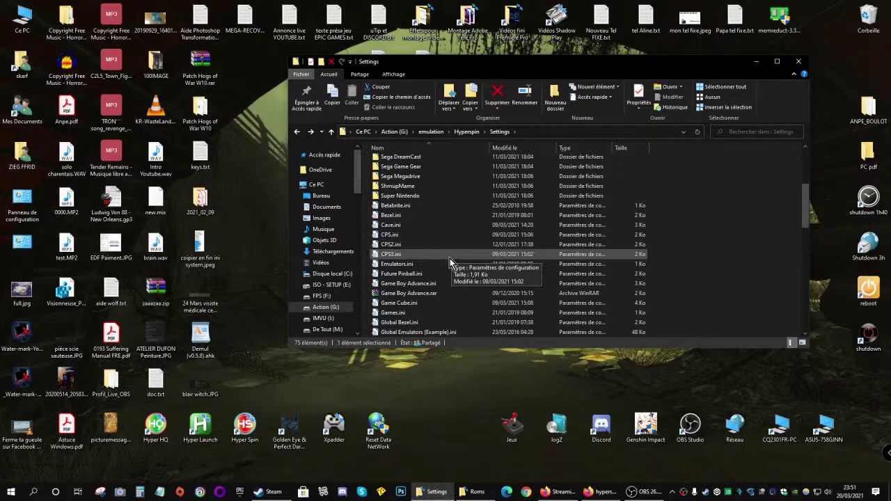
click(399, 307)
double_click(399, 306)
scroll(430, 265, down, 20)
scroll(426, 267, down, 20)
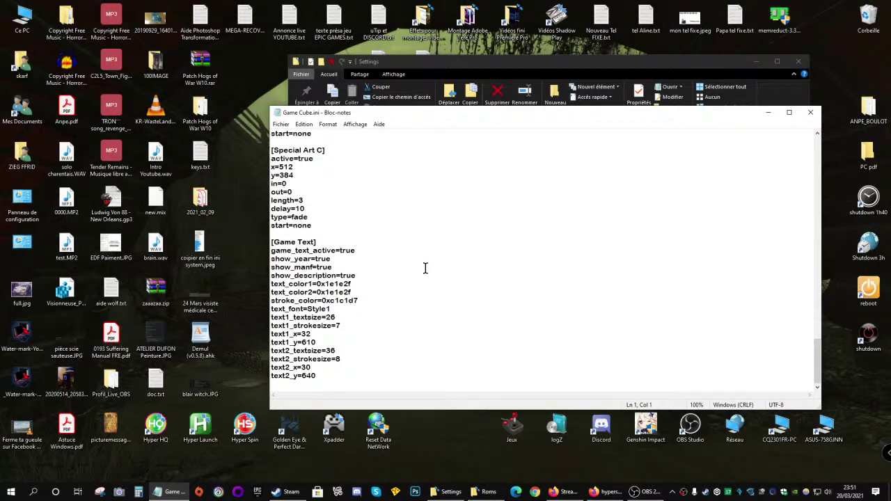
drag(318, 376, 276, 242)
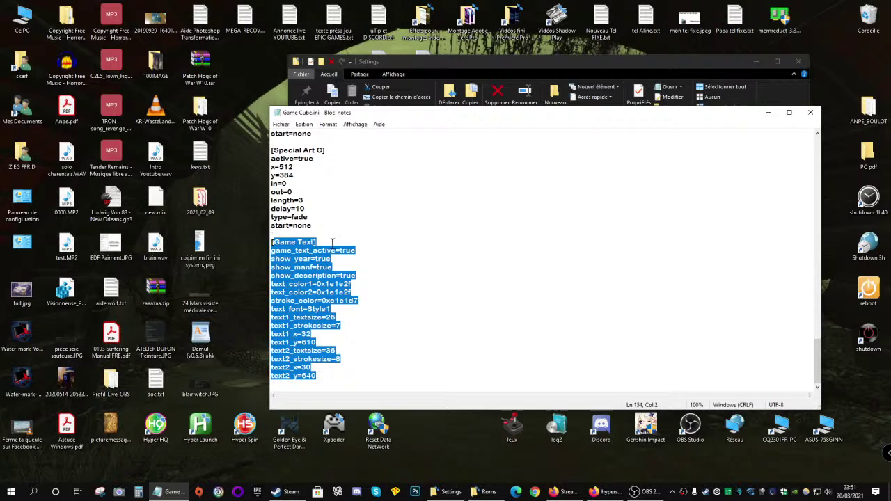
click(457, 256)
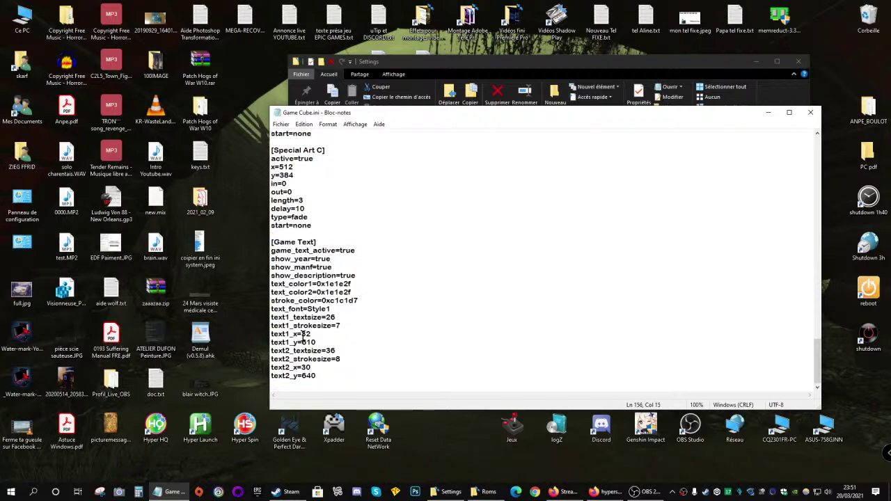
Launch HyperHQ and look through the Screen, Optimizer, Attract, Sound, Startup/Exit and Tools pages of its main settings
click(156, 431)
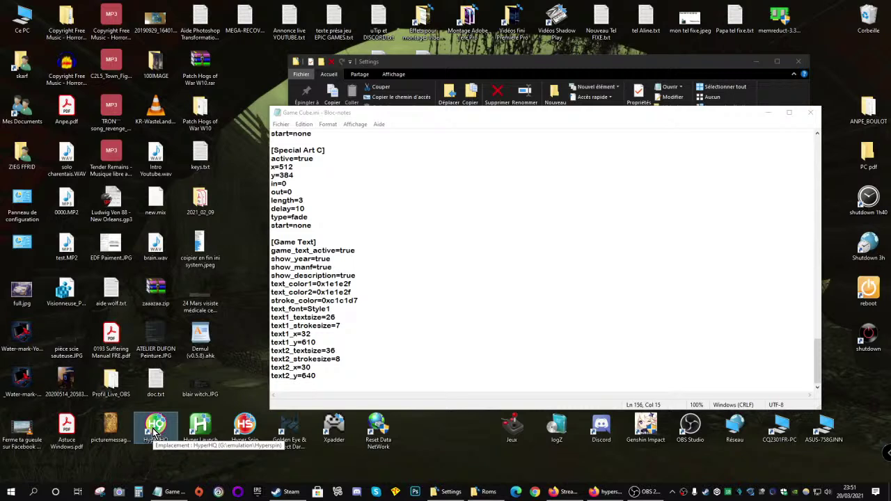
double_click(156, 427)
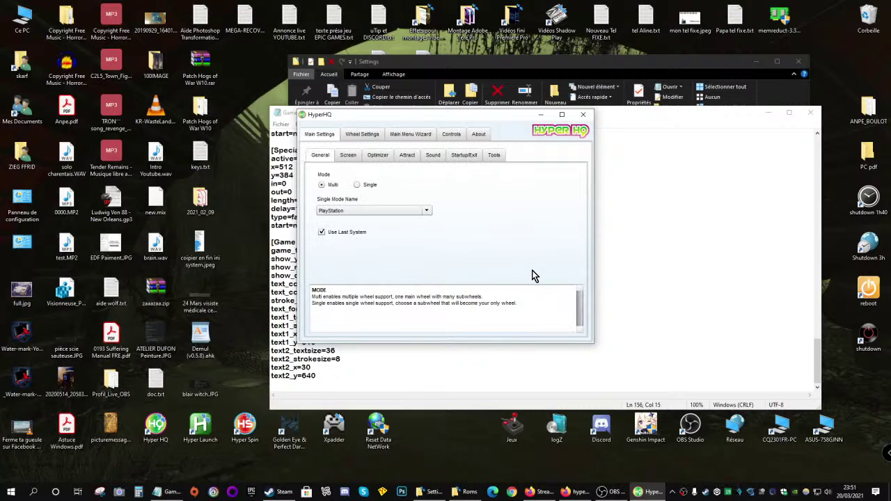
click(347, 157)
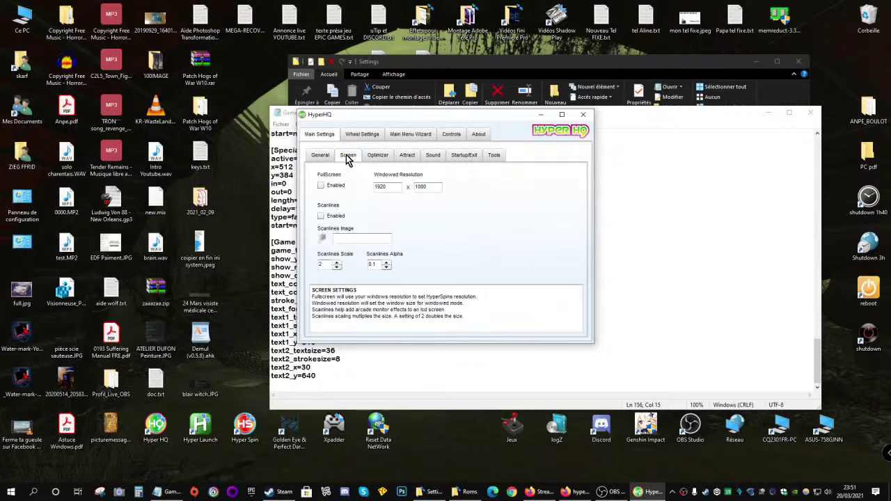
click(381, 157)
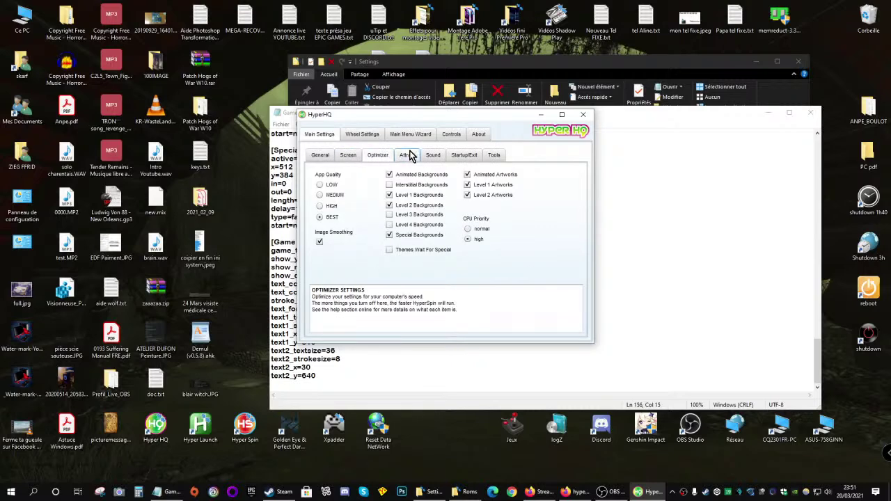
click(407, 156)
click(433, 156)
click(465, 157)
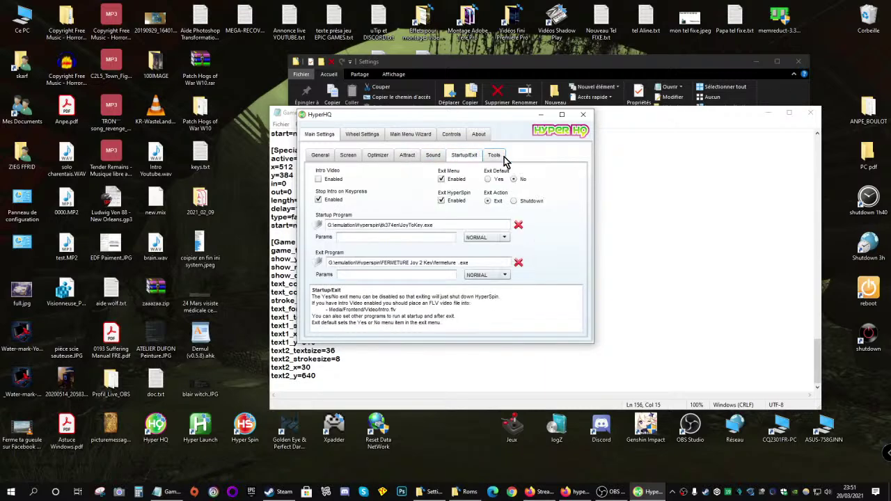
click(499, 158)
View HyperHQ's Wheel Settings, Main Menu Wizard and Controls sections
click(362, 137)
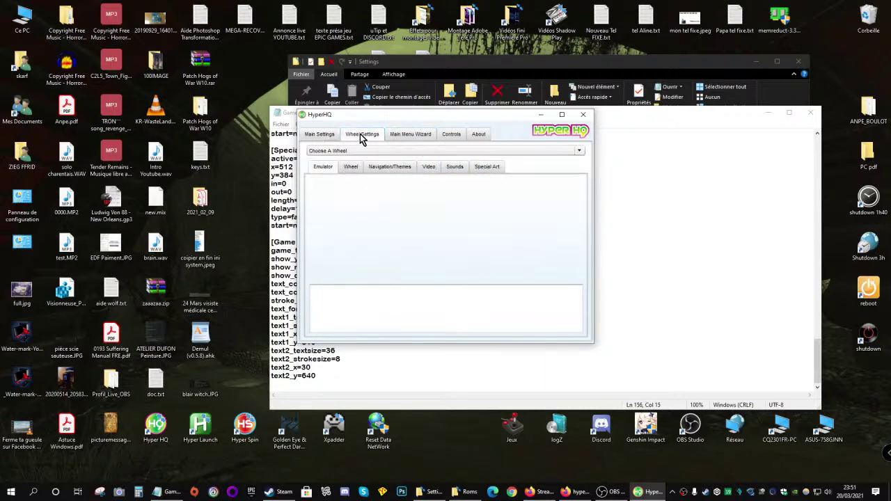
click(401, 136)
click(451, 135)
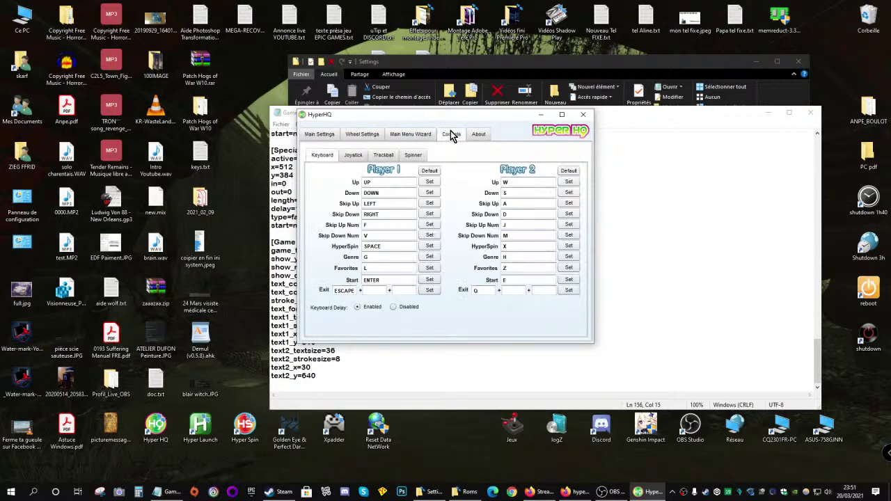
Load the Super Nintendo wheel and review its Wheel, Navigation/Themes, Video, Sounds, Special Art and Emulator settings
click(359, 135)
click(336, 152)
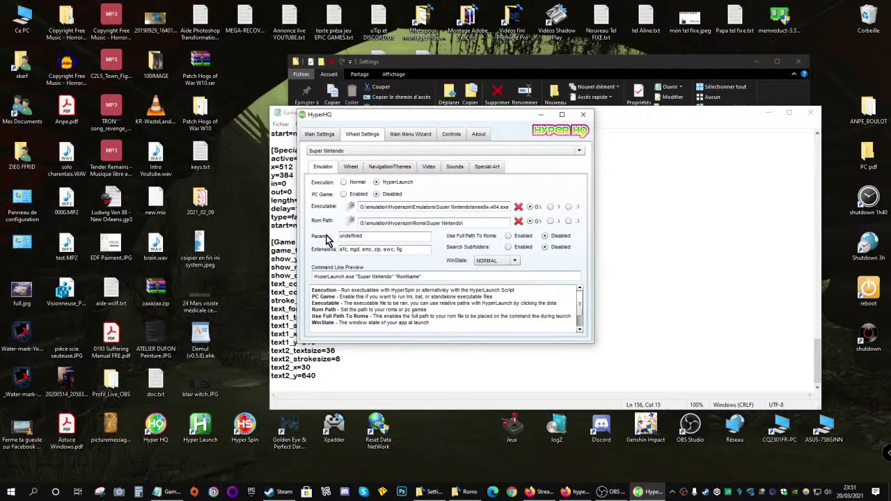
click(350, 168)
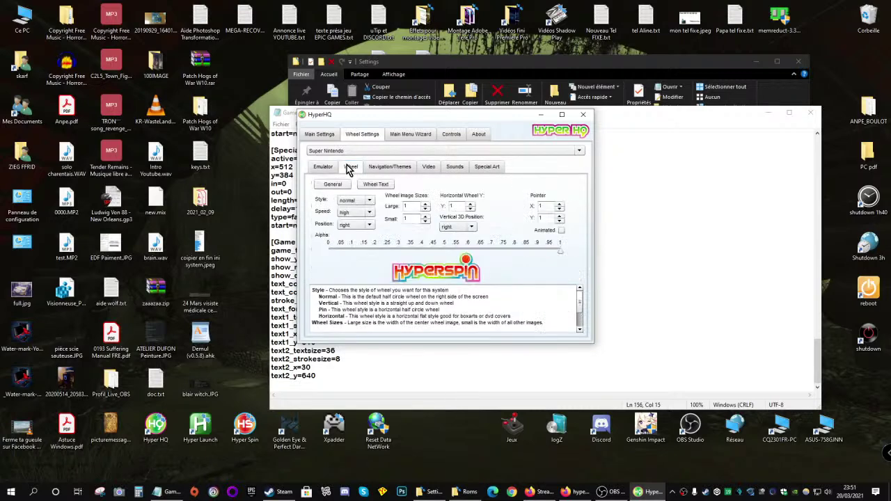
click(390, 168)
click(428, 168)
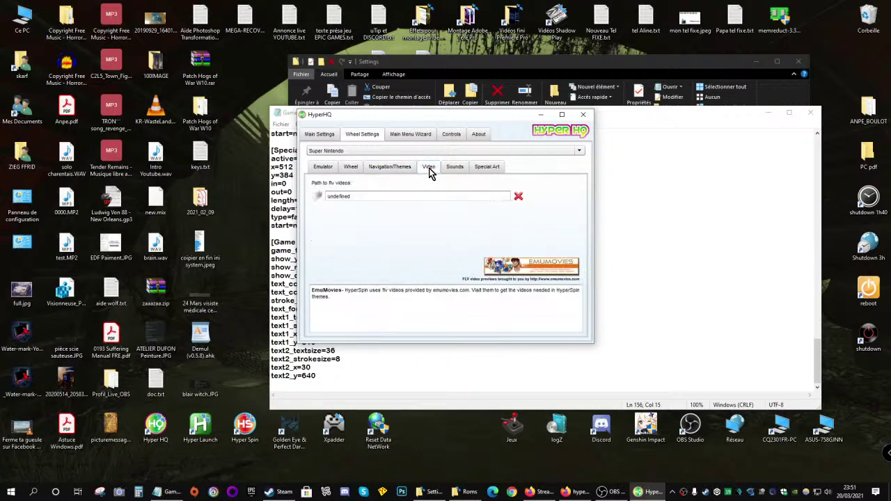
click(465, 169)
click(495, 169)
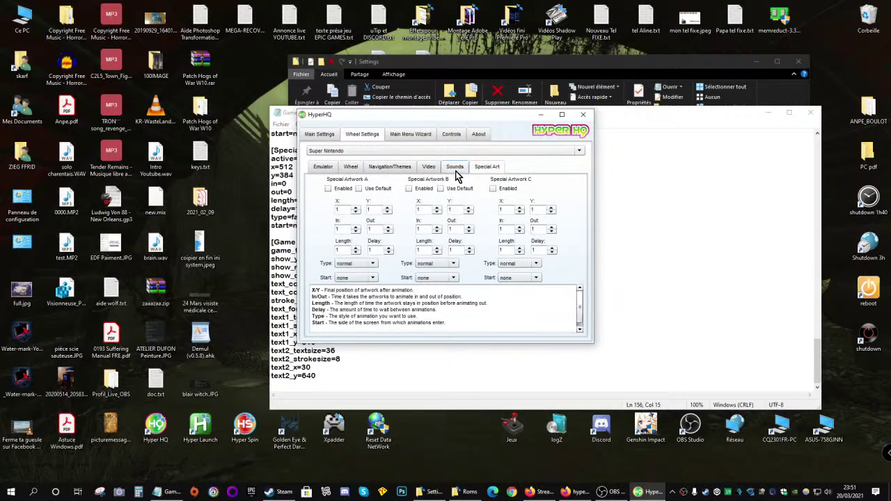
click(322, 168)
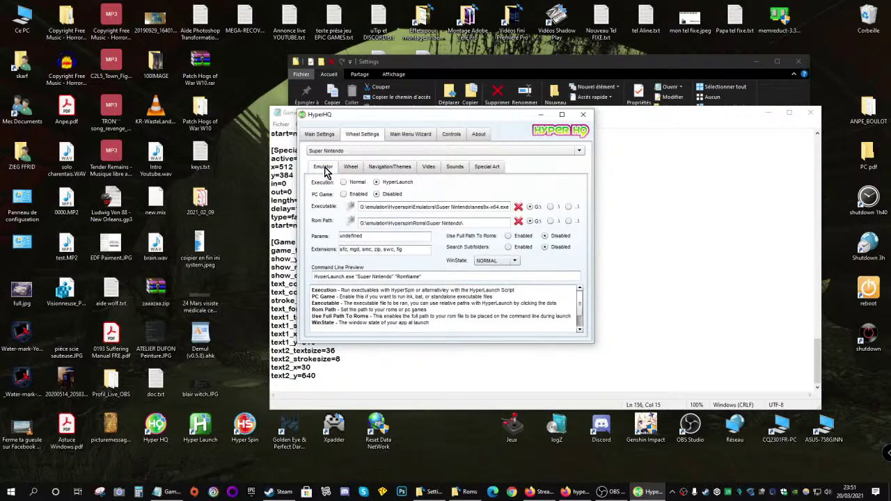
scroll(581, 317, down, 2)
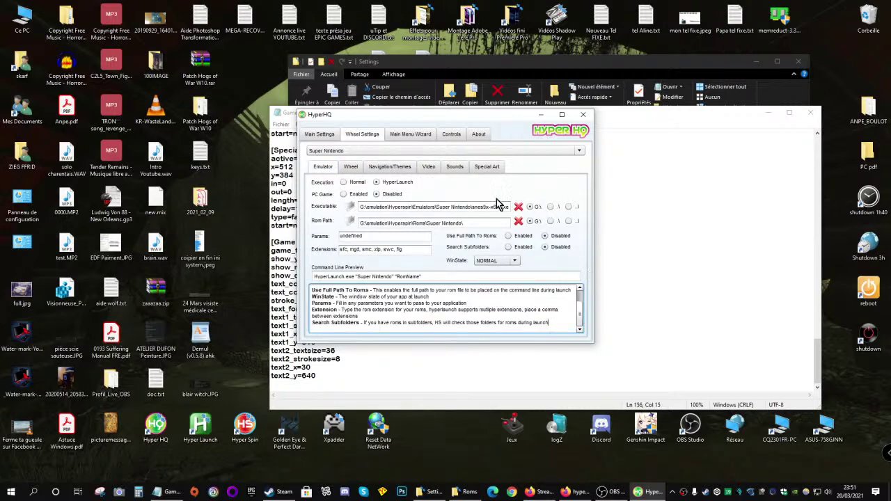
Go back to the main settings and review the General, Screen, Optimizer and Attract options
click(318, 137)
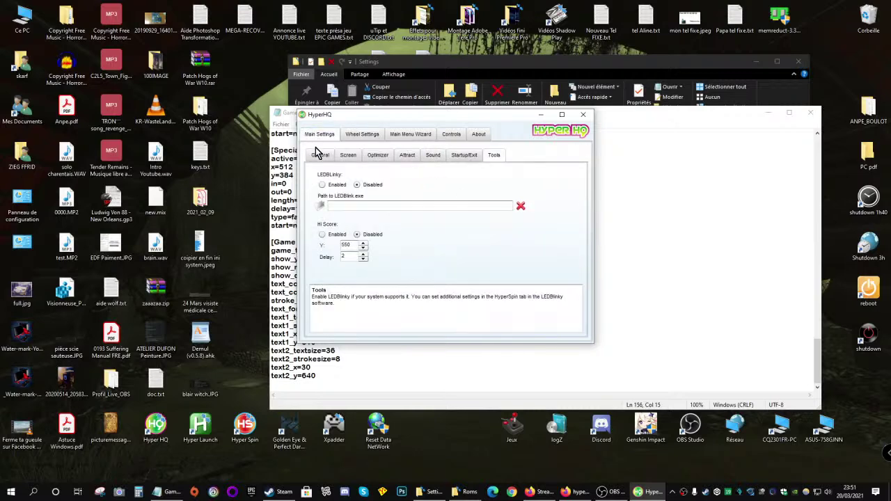
click(324, 156)
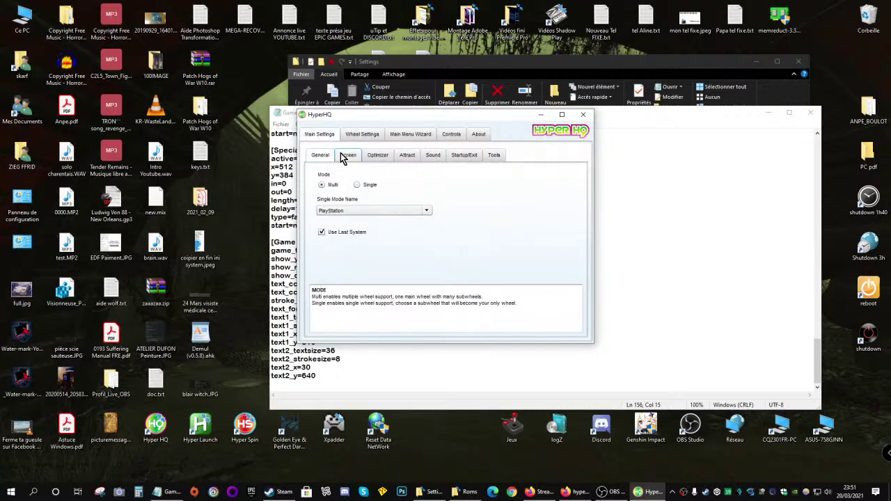
click(345, 156)
click(375, 156)
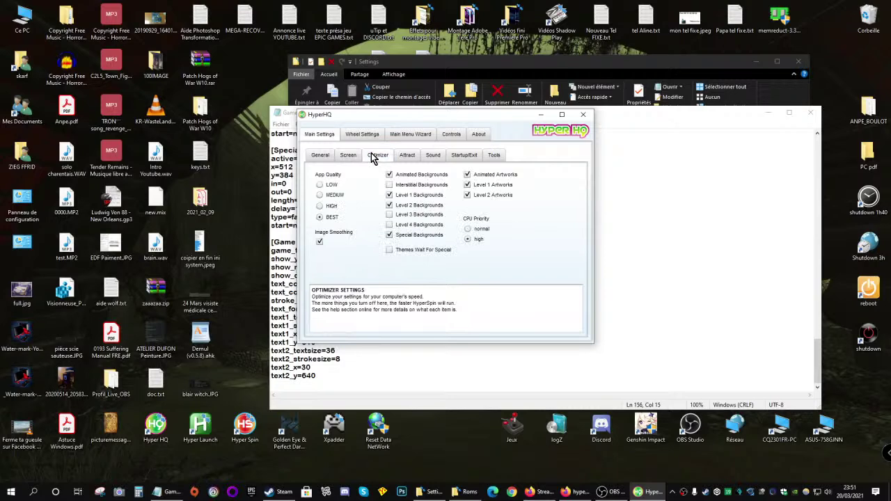
click(410, 157)
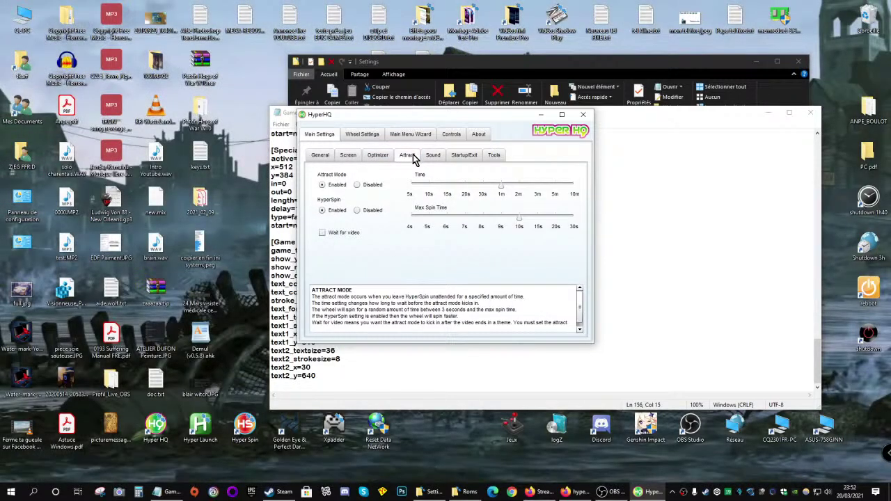
Review HyperHQ's Sound, Startup/Exit and Tools options, followed by its About, Controls and Main Menu Wizard sections
click(431, 157)
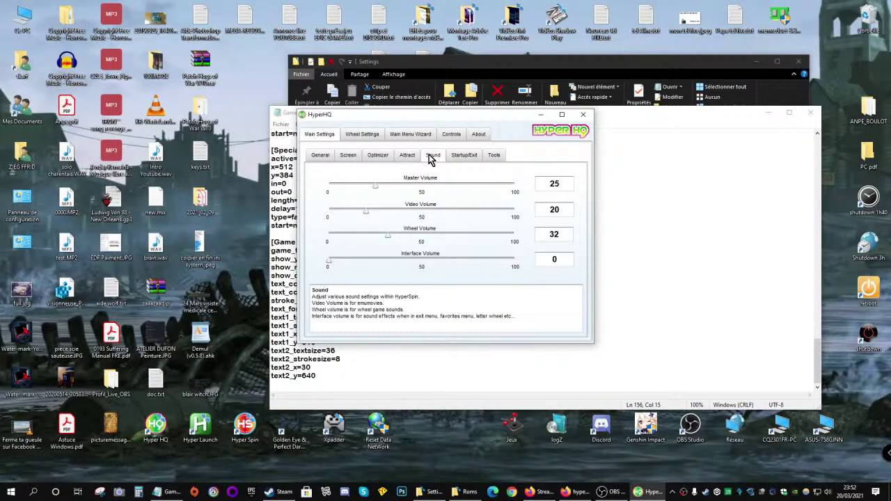
click(465, 156)
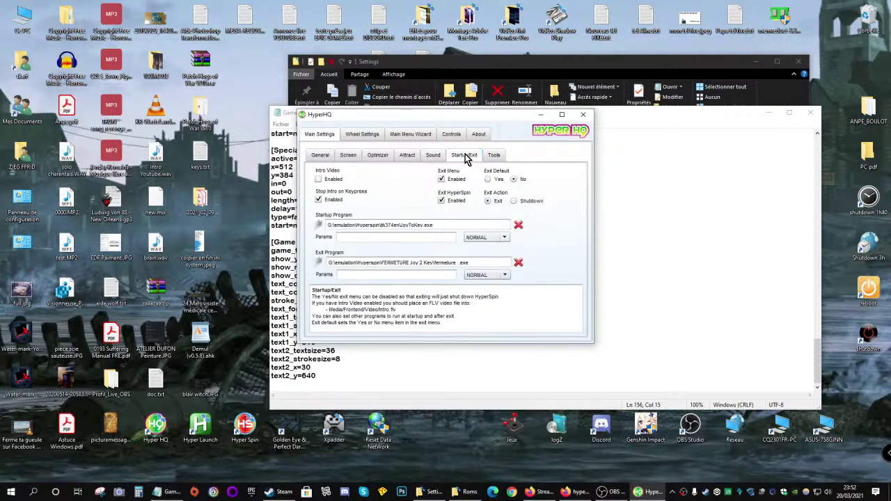
click(496, 157)
click(478, 135)
click(451, 135)
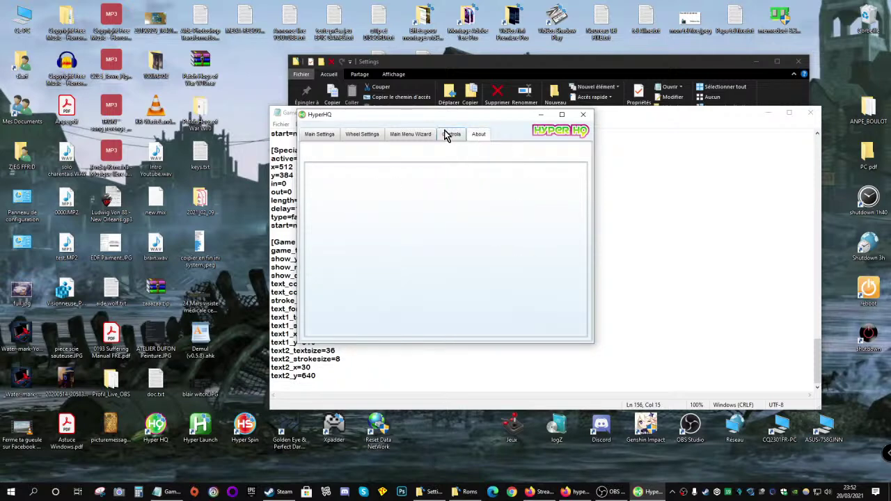
click(412, 137)
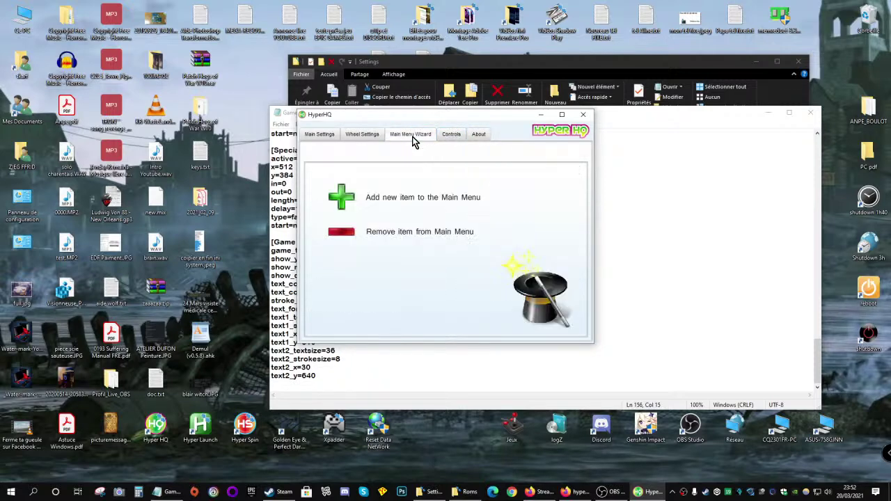
Load the Super Nintendo wheel in Wheel Settings and review its Emulator, general Wheel and Wheel Text settings
click(356, 135)
click(355, 151)
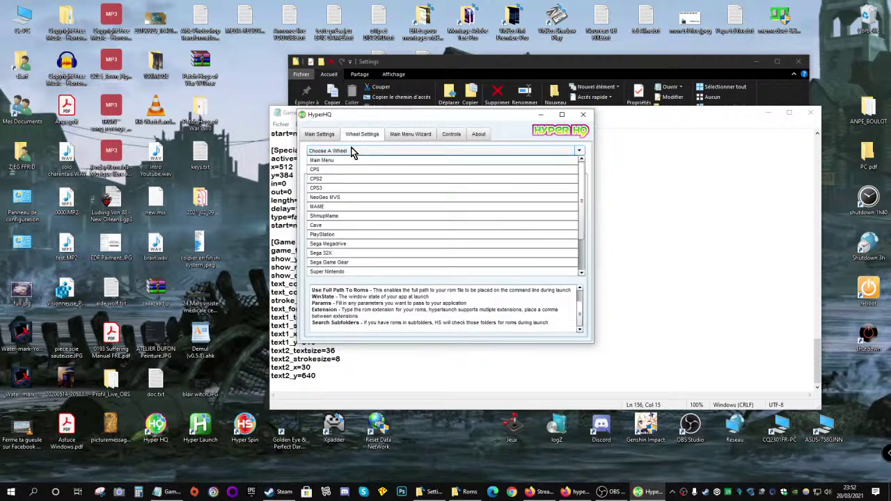
scroll(357, 228, down, 1)
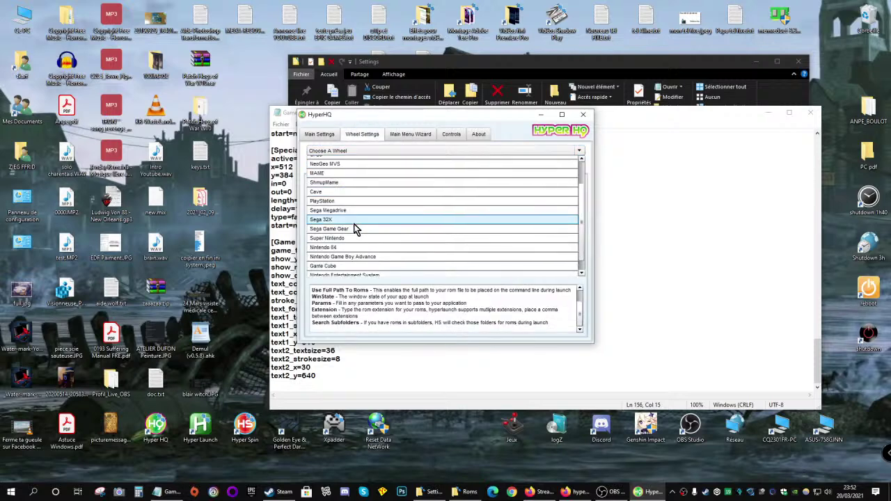
click(338, 239)
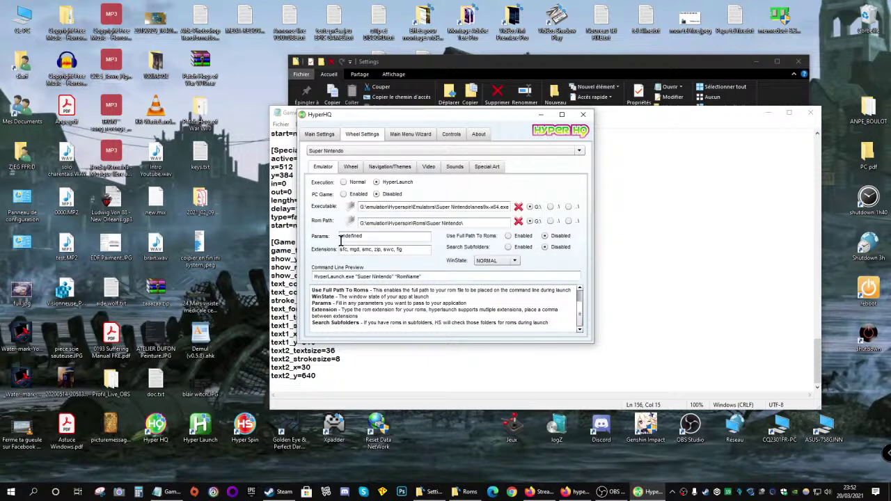
click(350, 168)
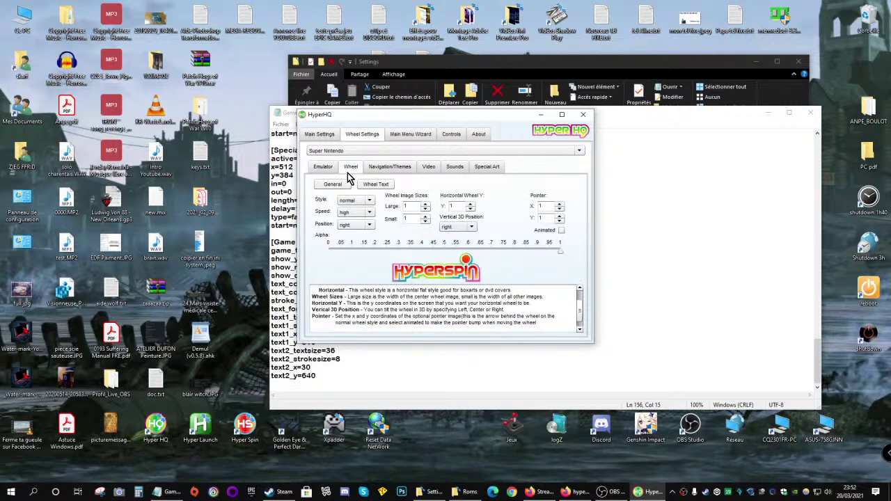
click(332, 184)
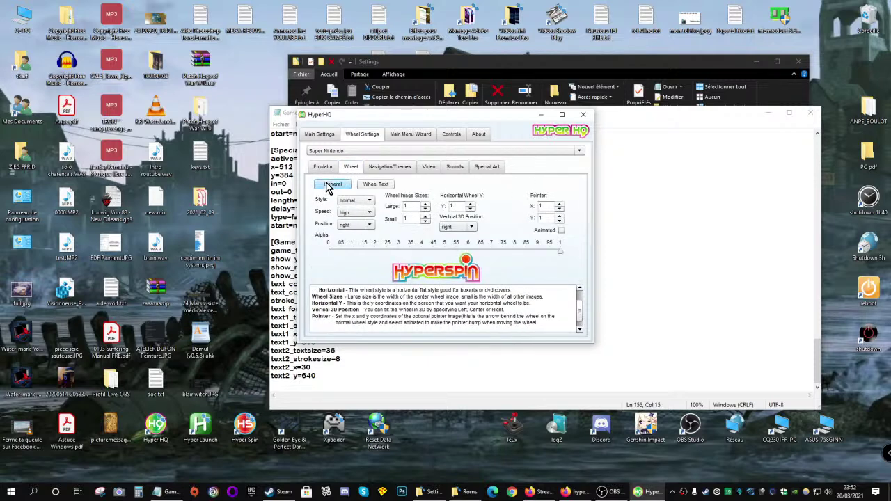
click(380, 185)
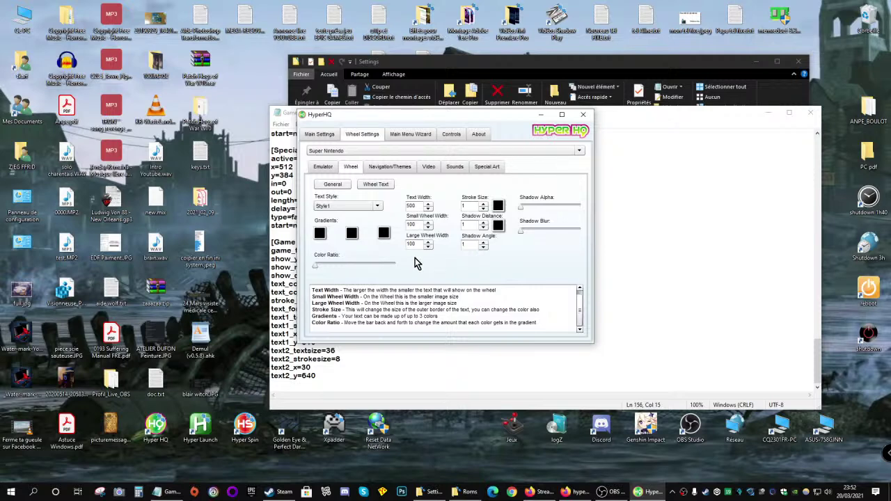
Close HyperHQ and highlight the text_color1 value under [Game Text] in Game Cube.ini
click(584, 116)
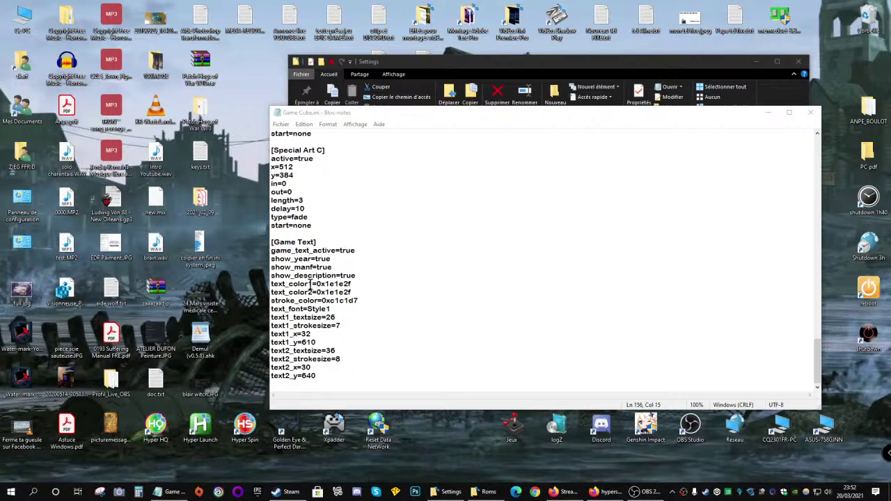
drag(318, 283, 352, 284)
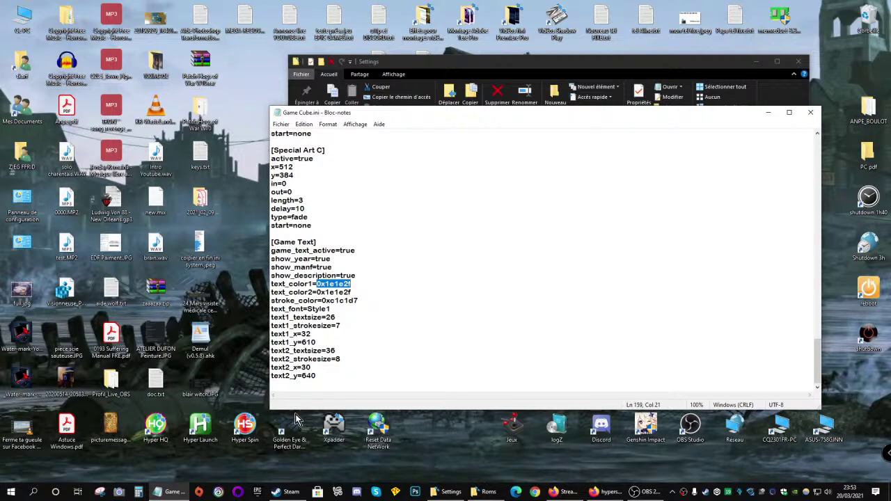
Open the Windows Task Manager and launch HyperSpin, dismissing its joystick alert
click(672, 492)
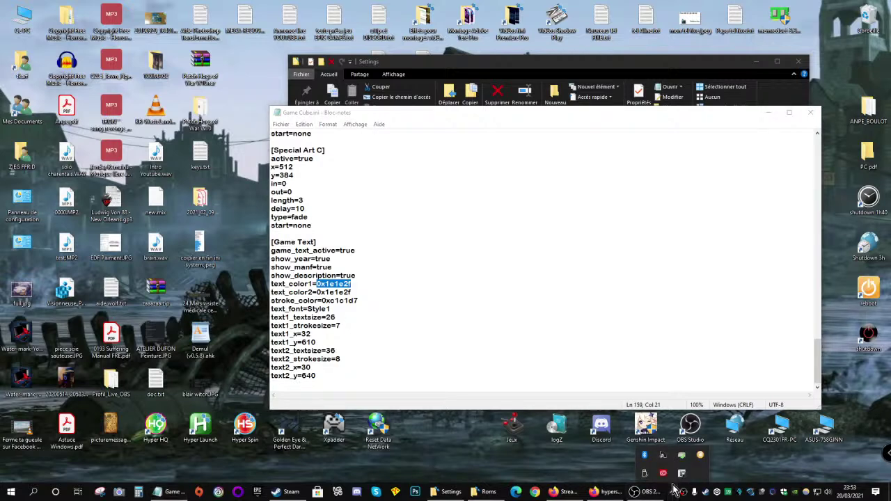
right_click(671, 493)
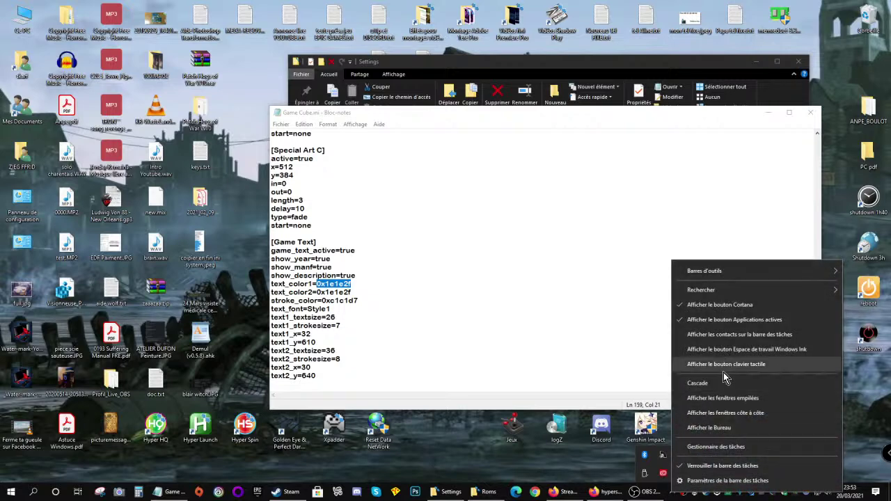
click(716, 447)
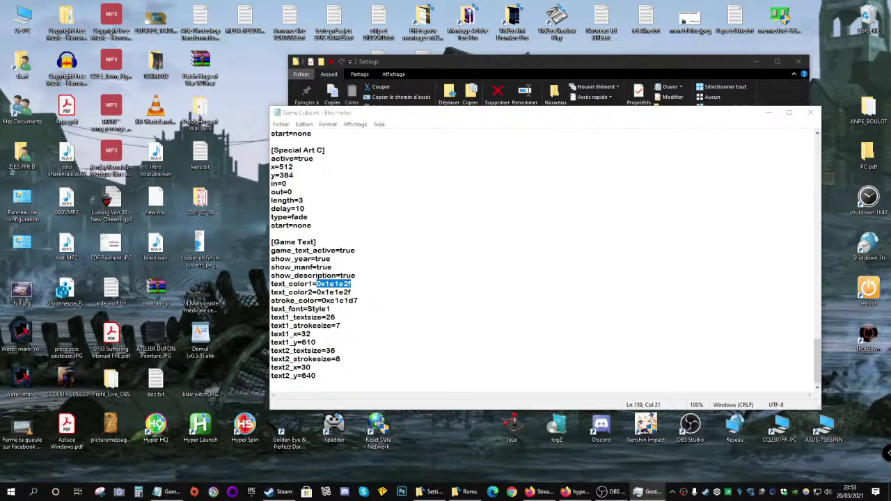
click(240, 430)
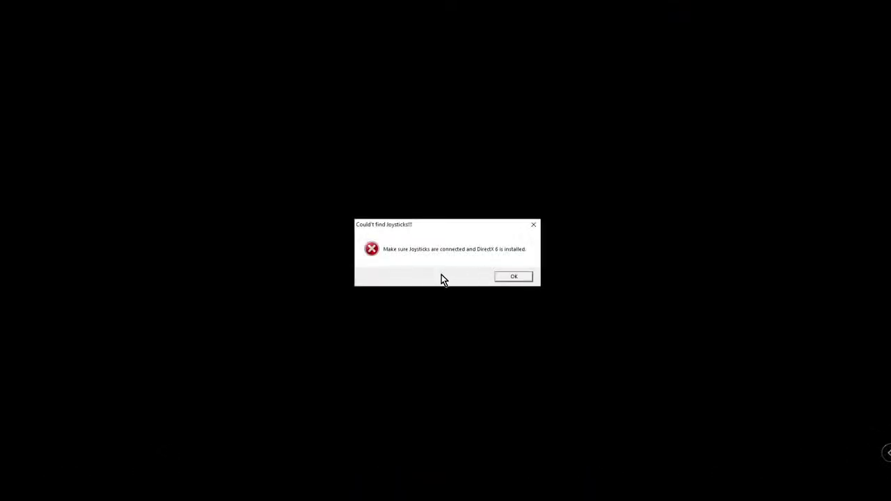
click(517, 277)
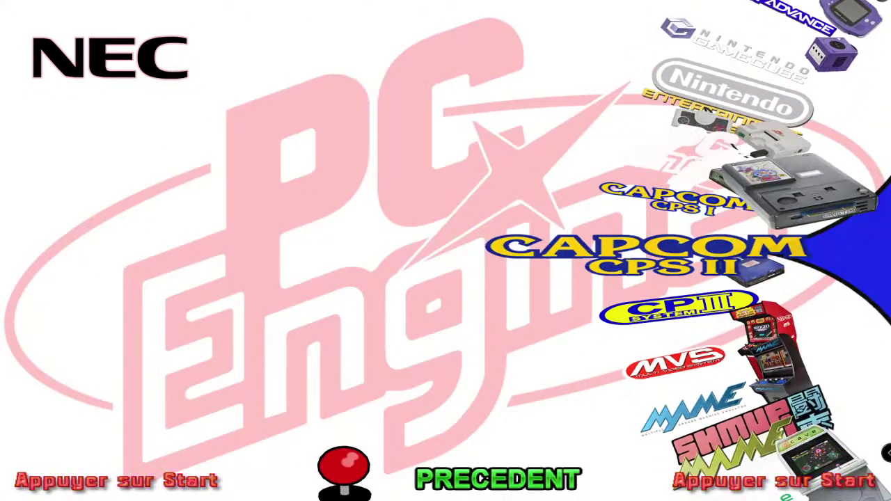
Enter the Capcom CPS II wheel and browse its games up to Marvel Super Heroes vs. Street Fighter, examining the on-screen game text
key(Return)
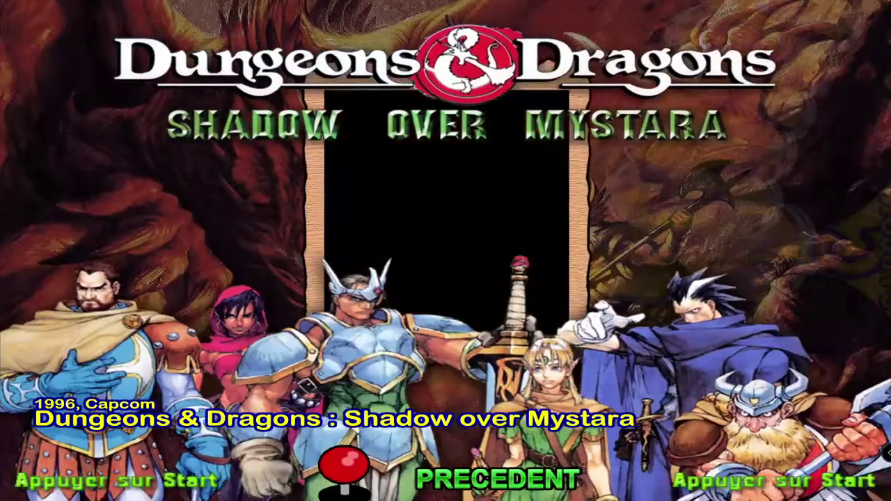
key(Down)
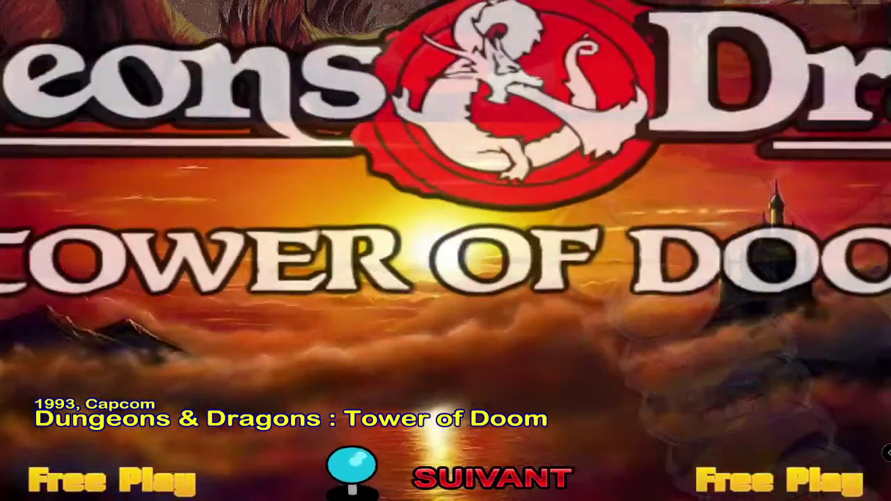
key(Down)
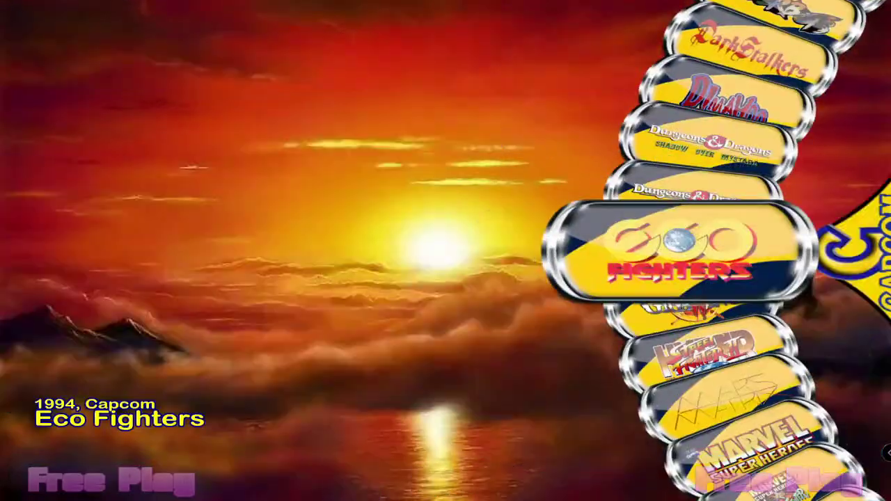
key(Down)
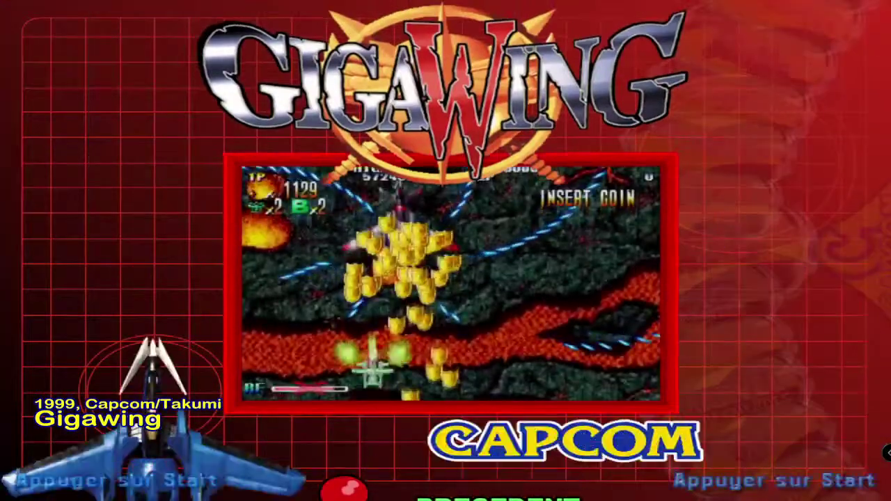
key(Down)
key(Down)
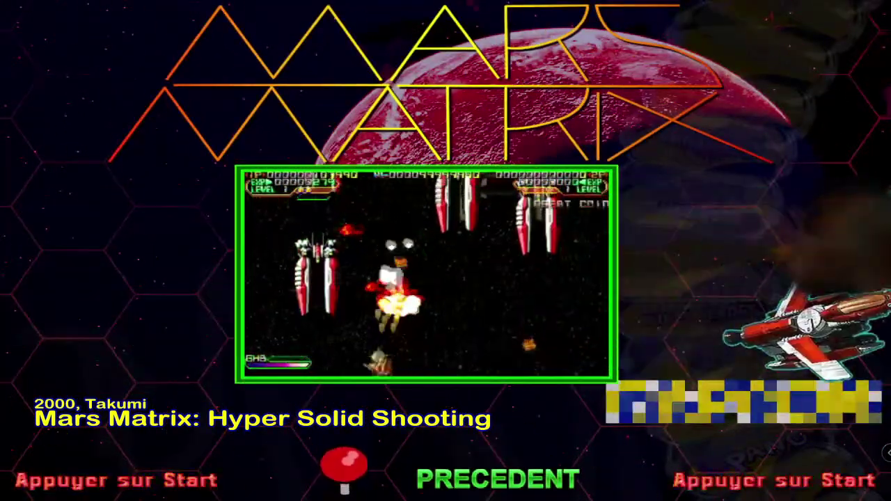
key(Down)
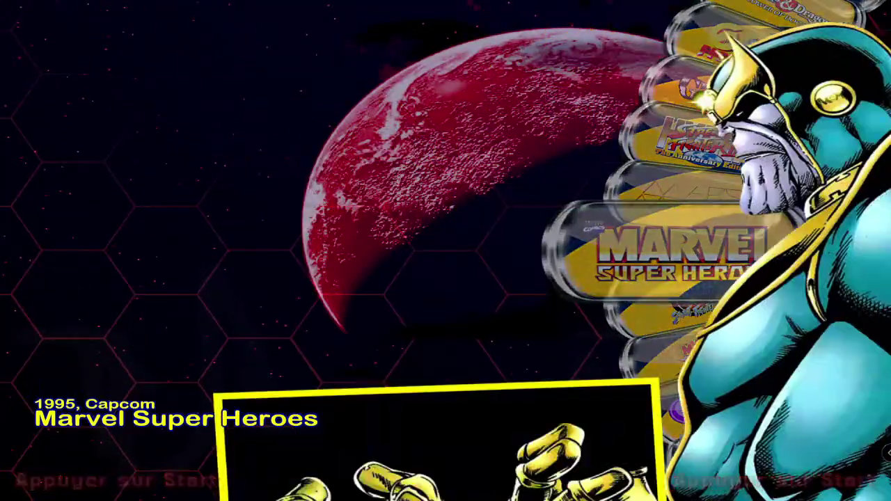
key(Down)
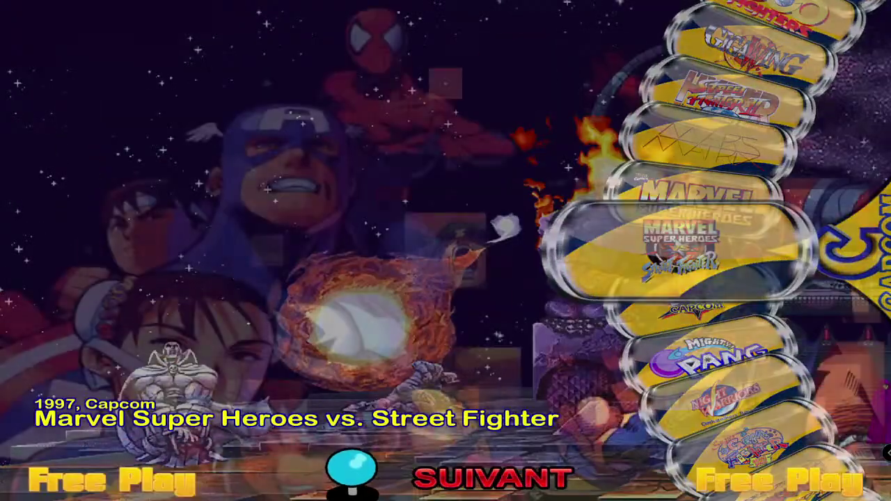
Return to the main menu wheel, move to Super Nintendo and open its game wheel to examine the game text
key(Down)
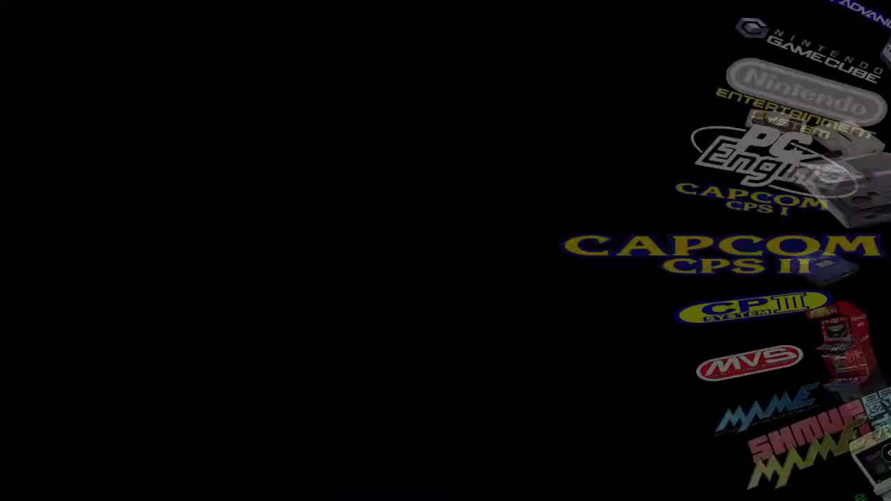
key(Down)
key(Down)
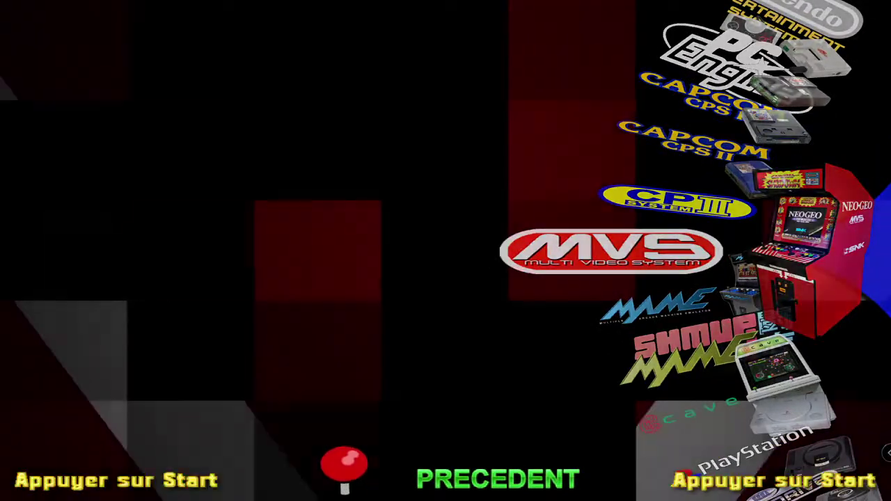
key(Down)
key(Down)
key(Down)
key(Down)
key(Down)
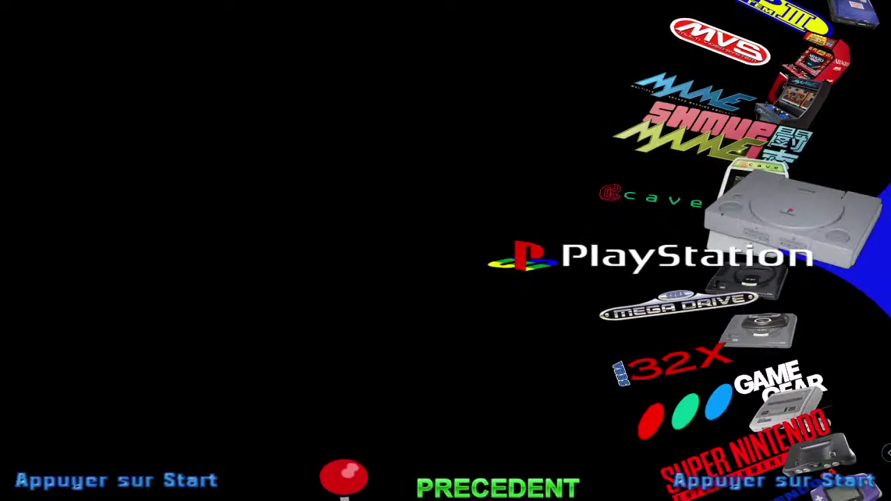
key(Down)
key(Down)
key(Down)
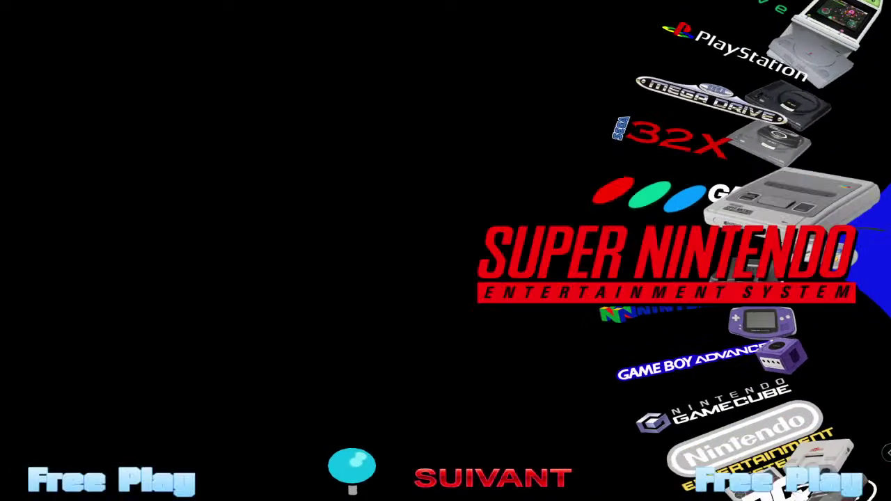
key(Return)
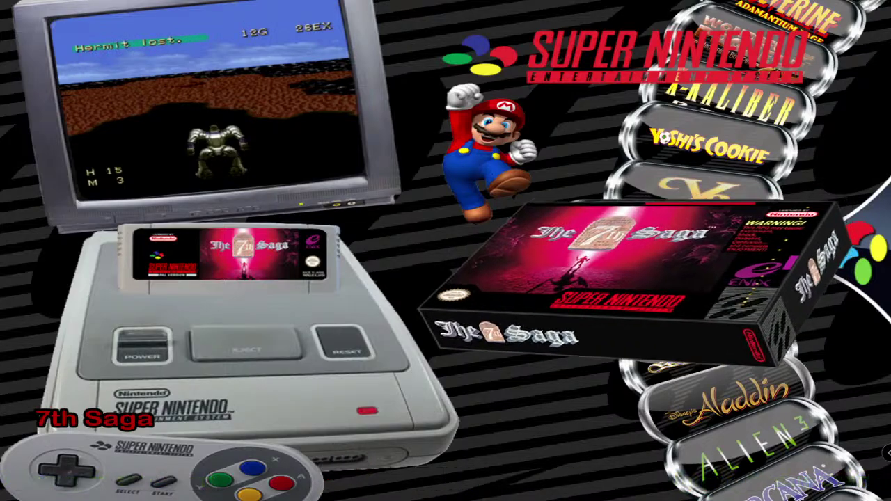
Leave the Super Nintendo wheel and quit HyperSpin, answering OUI to the exit question
key(Escape)
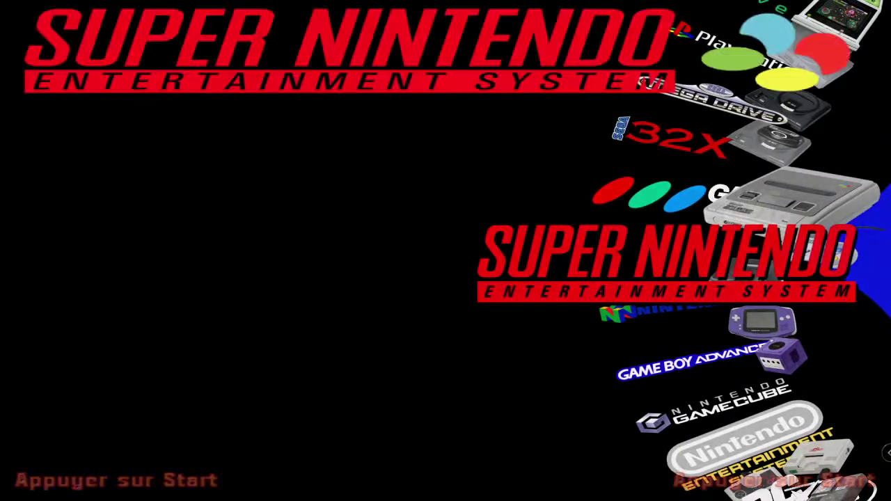
key(Escape)
key(Left)
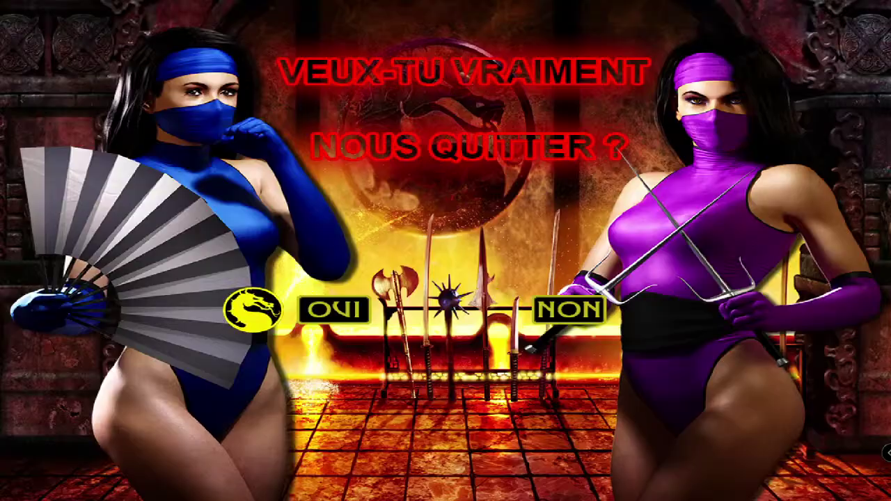
key(Return)
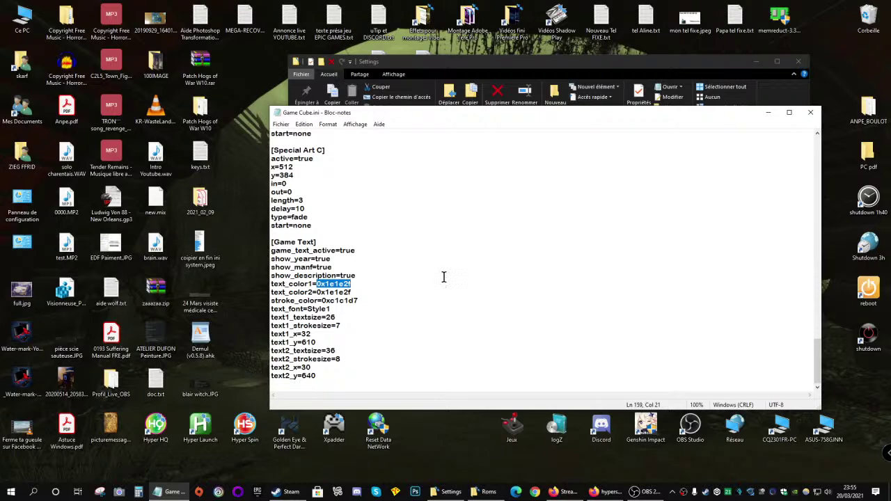
Close Game Cube.ini and return to the start of the Settings folder's file list
click(811, 112)
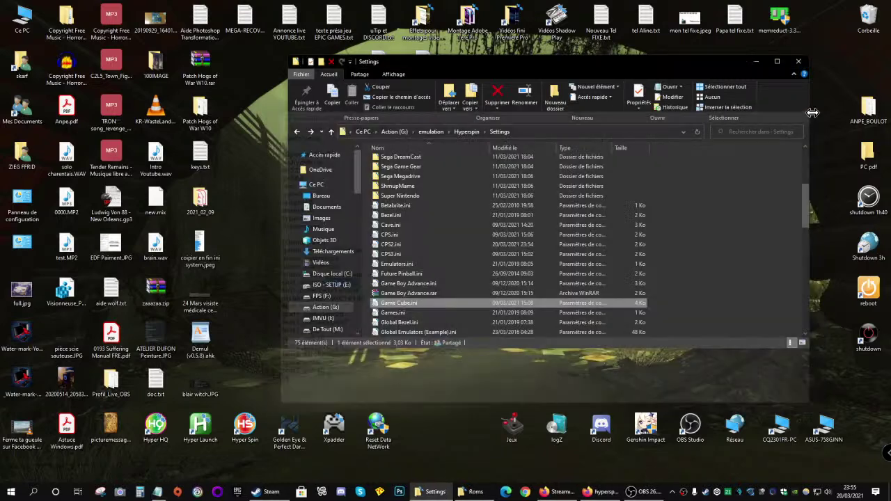
scroll(498, 221, up, 4)
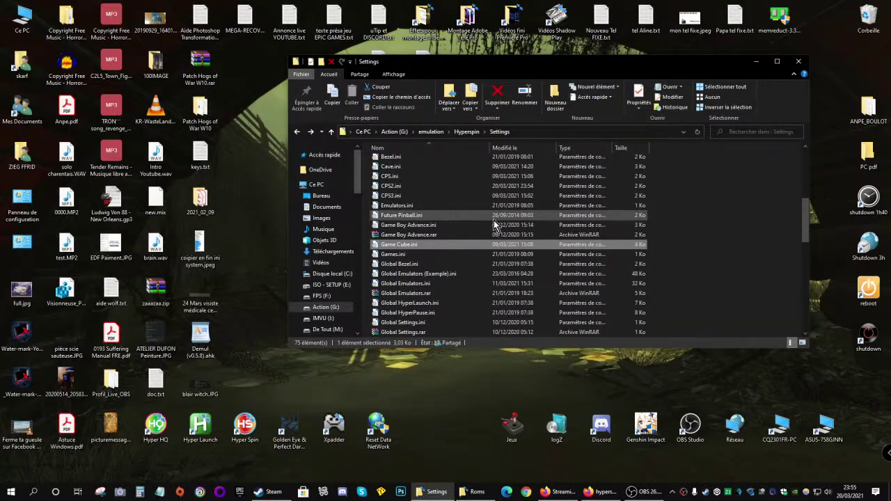
scroll(492, 224, up, 1)
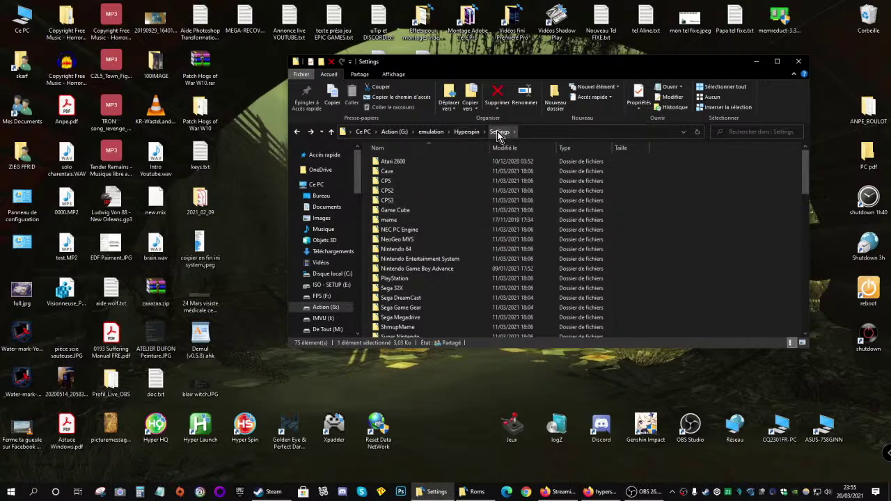
Look through the remaining ini files of the different systems in the Settings folder
scroll(452, 196, down, 6)
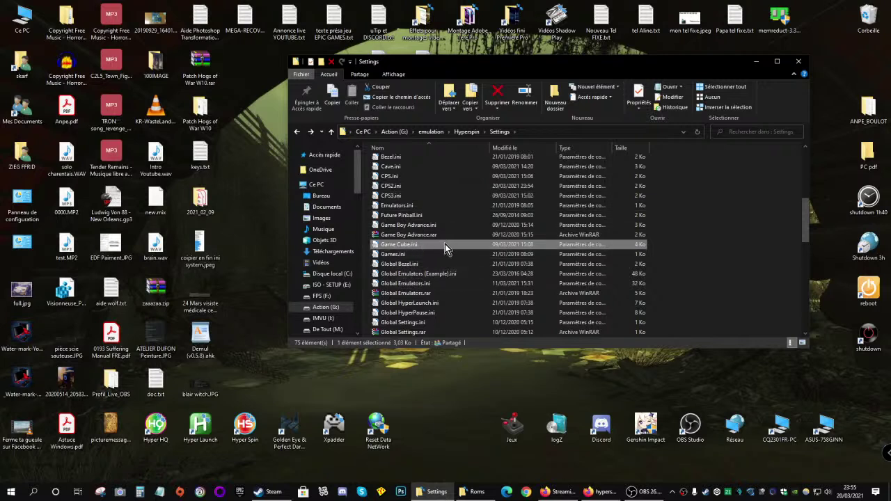
mouse_move(402, 238)
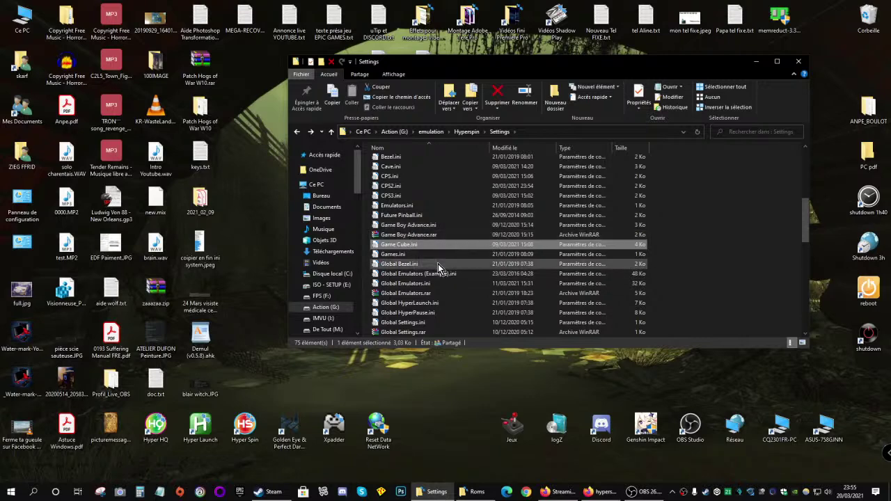
mouse_move(438, 263)
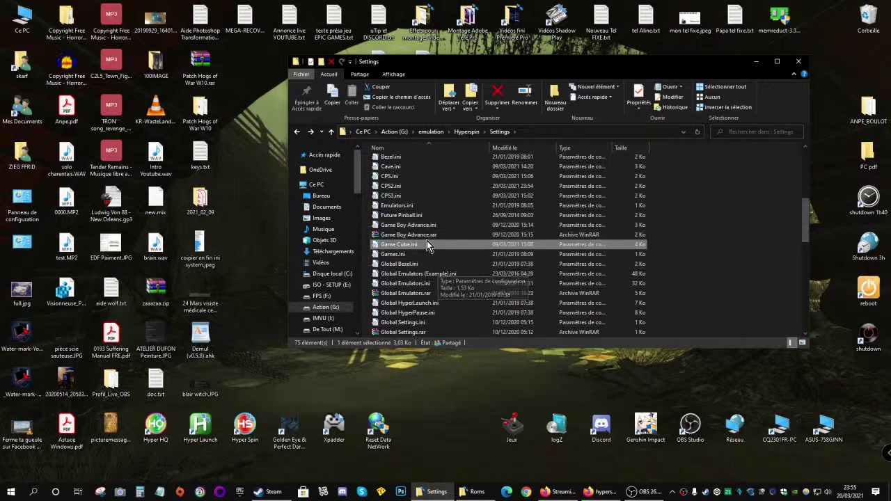
scroll(428, 241, down, 10)
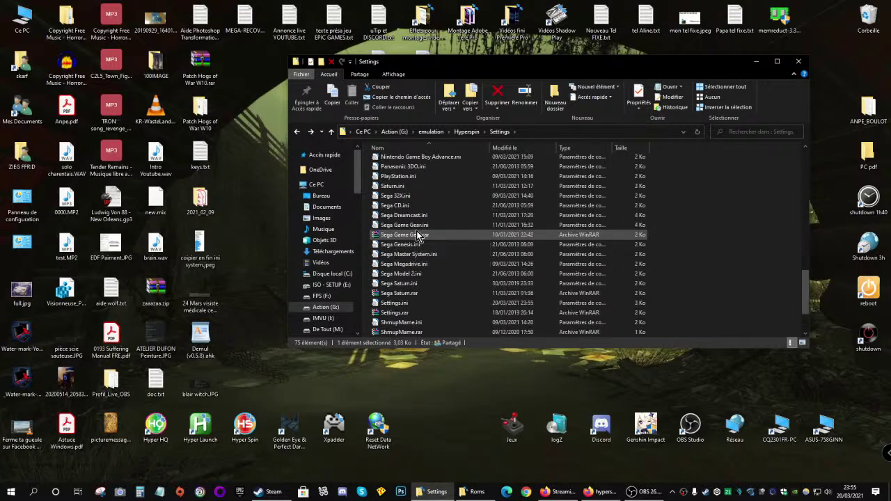
scroll(418, 236, down, 5)
Return to the parent Hyperspin folder and look over its list of subfolders
key(BackSpace)
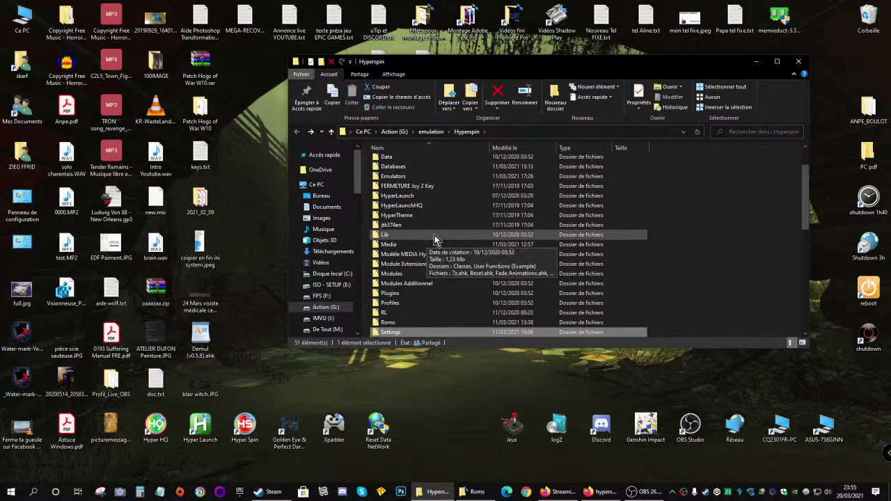
scroll(435, 234, down, 3)
scroll(435, 234, up, 5)
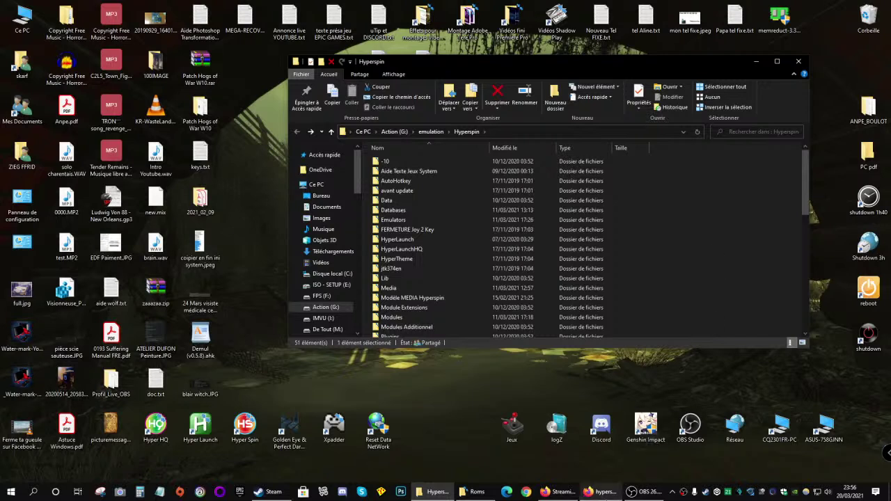
Switch to Firefox, search Google for "hyperspin" in a new tab and open the HyperSpin Home forum result
mouse_move(567, 496)
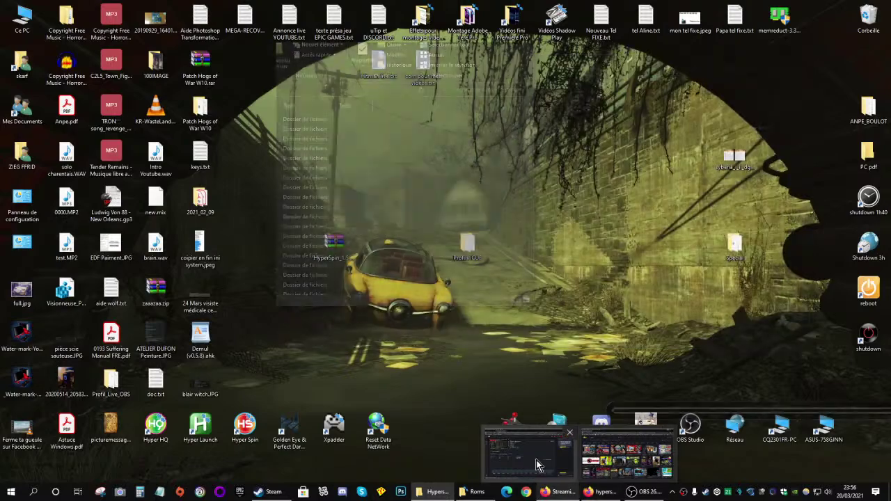
mouse_move(602, 465)
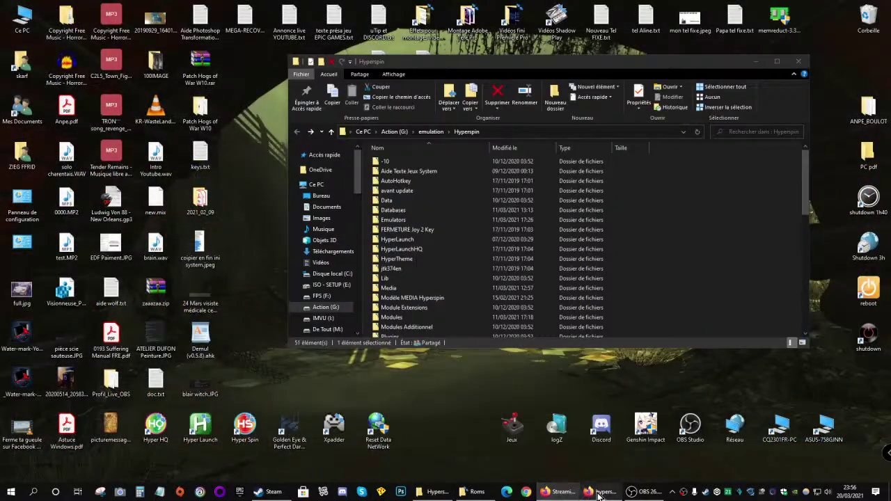
click(596, 494)
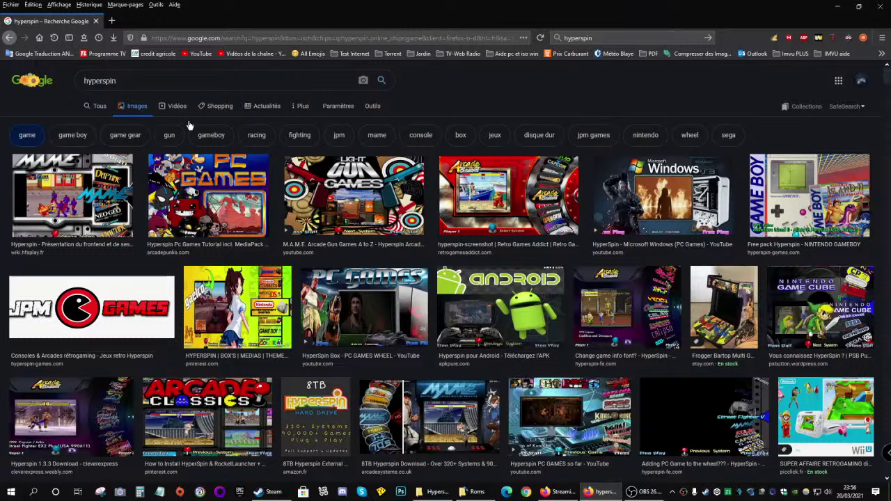
click(111, 20)
click(336, 195)
text(hyperspin)
key(Return)
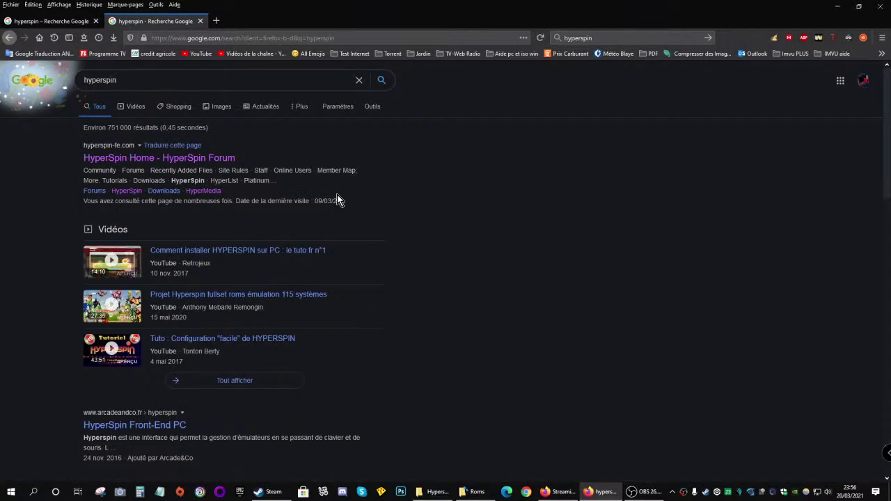
click(113, 158)
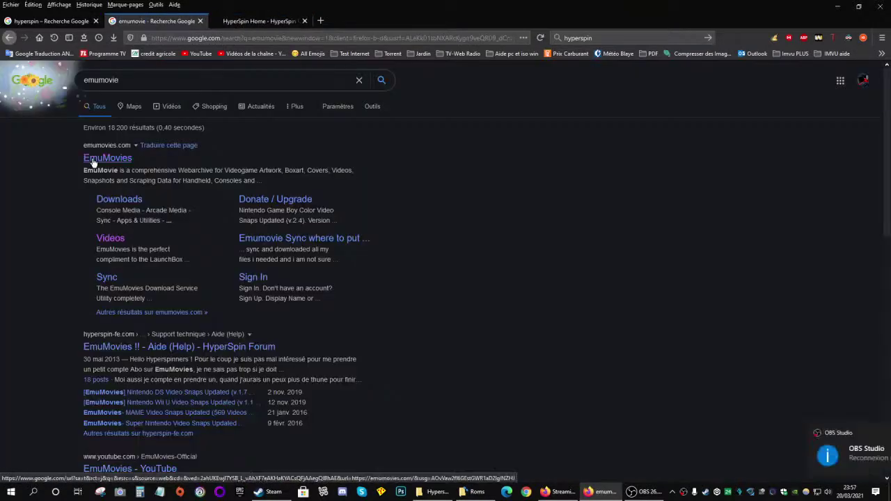
Open the EmuMovies site from the "emumovie" search results and look over its home page, including the recommended front ends
click(93, 160)
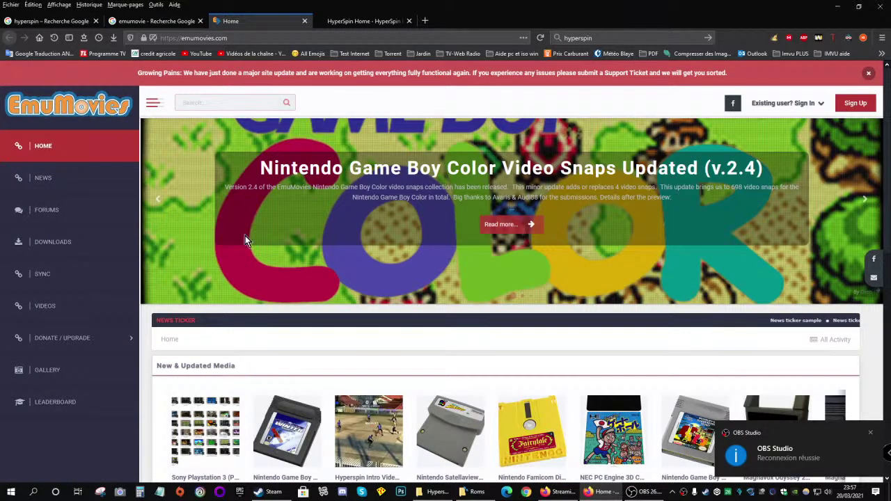
click(873, 433)
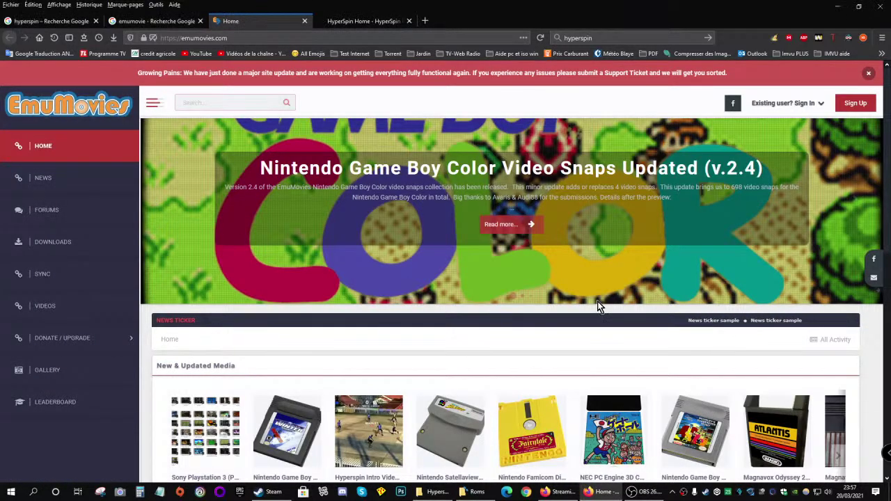
scroll(308, 203, down, 1)
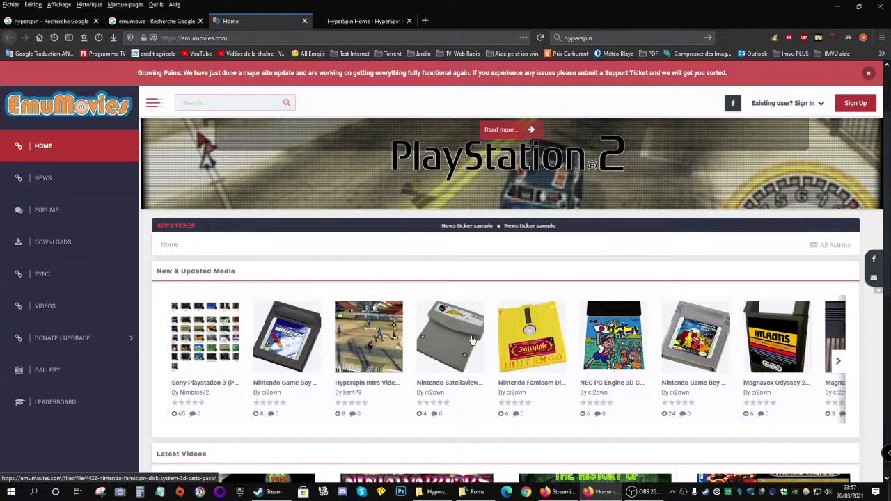
scroll(460, 327, down, 4)
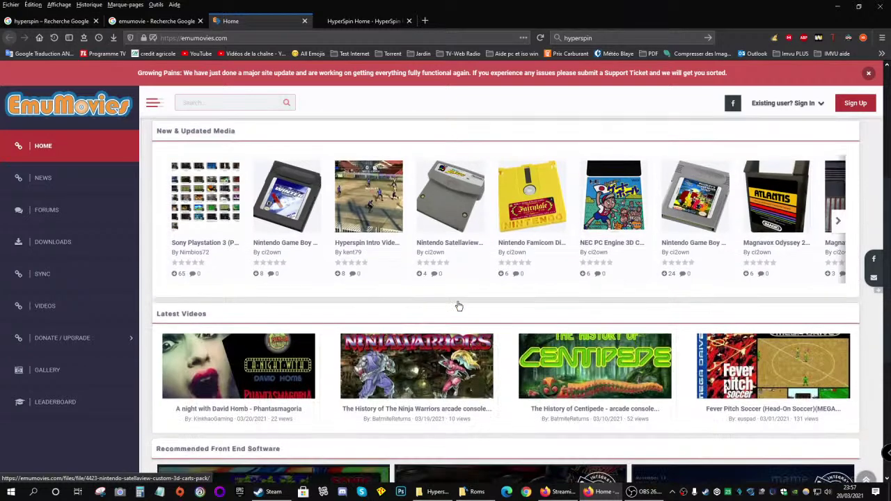
scroll(460, 307, down, 3)
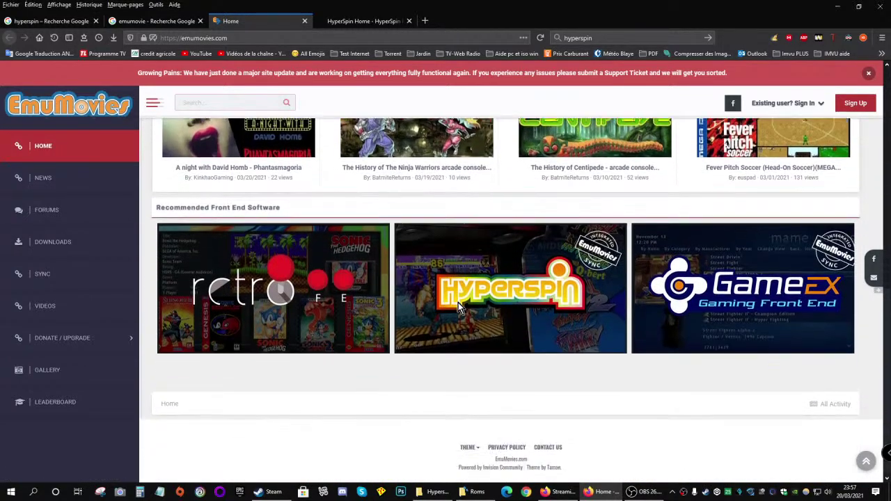
scroll(461, 304, up, 10)
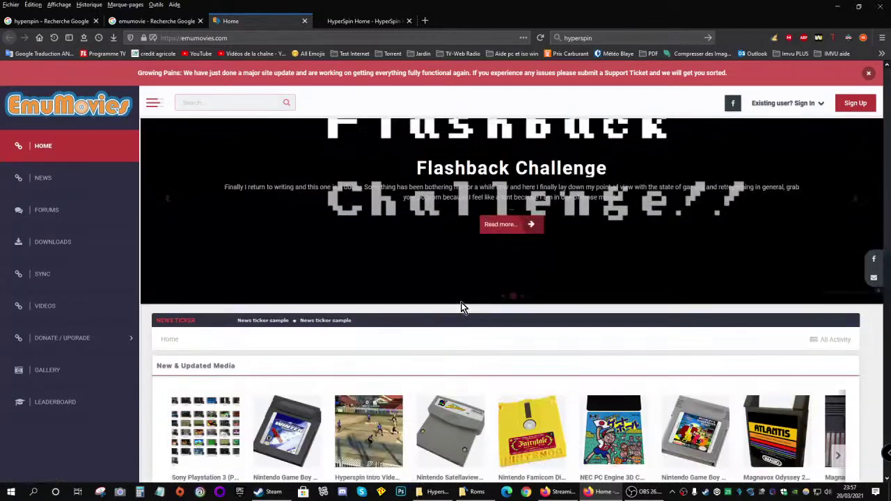
Open the EmuMovies Downloads page, glance at the registration form, and sign in with the saved account credentials
click(51, 239)
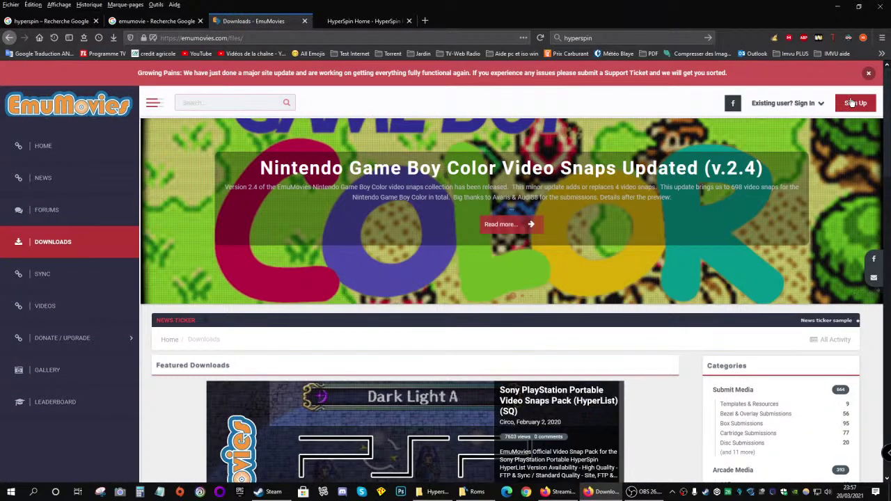
click(850, 101)
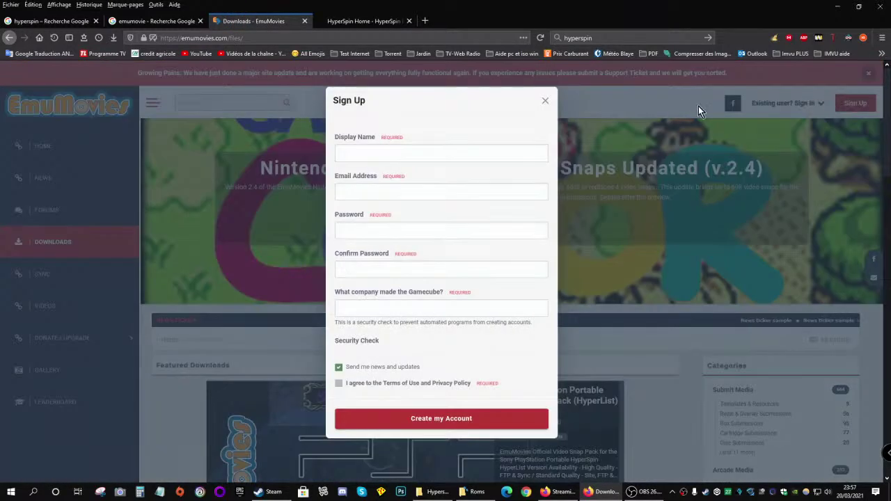
click(545, 101)
click(807, 103)
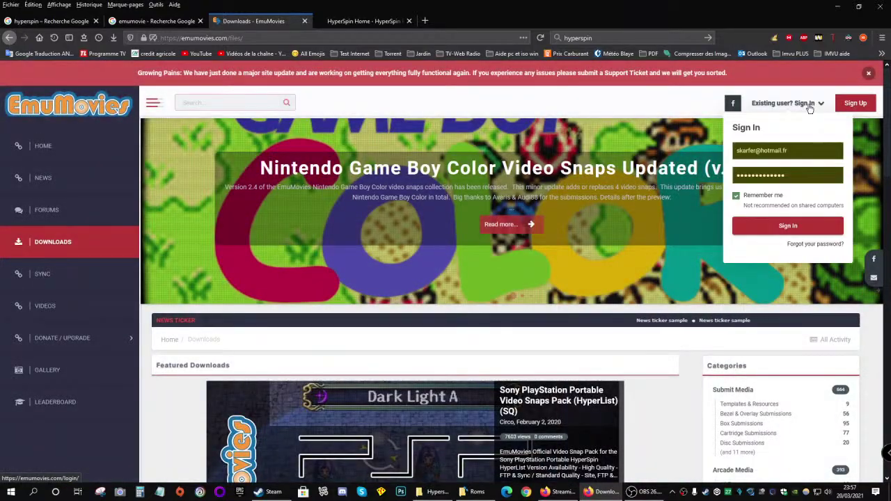
click(780, 227)
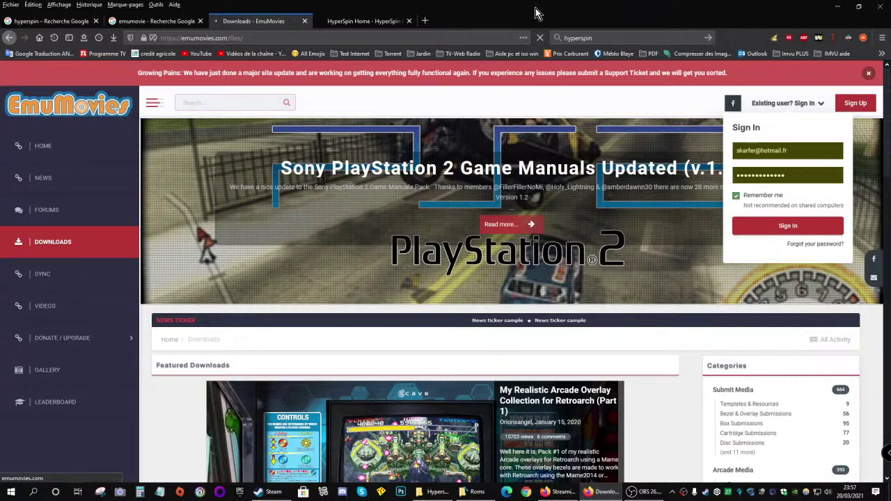
key(super+Right)
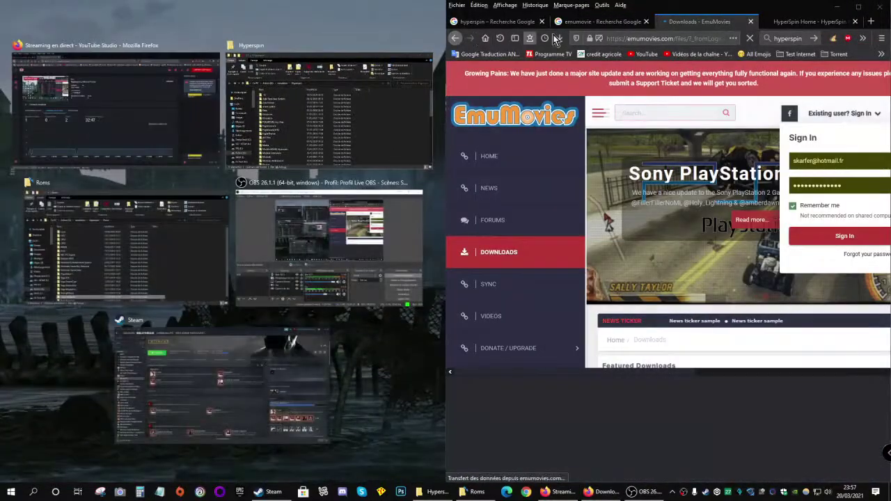
click(710, 10)
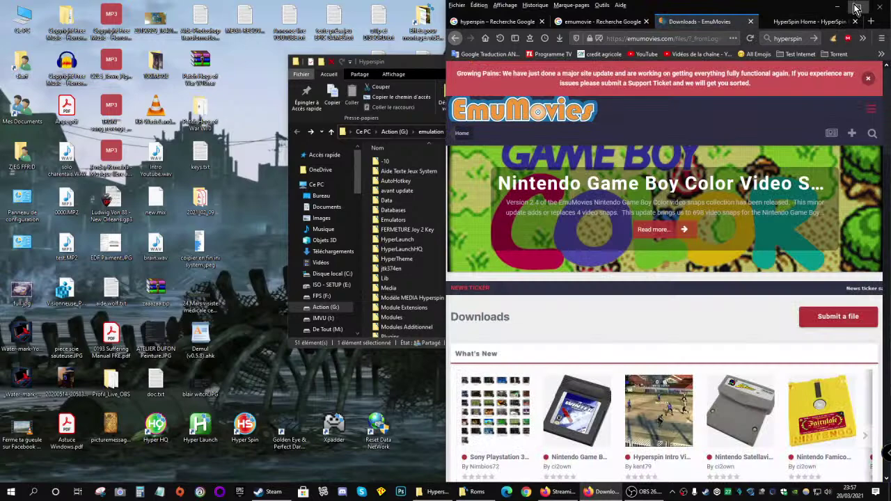
double_click(710, 11)
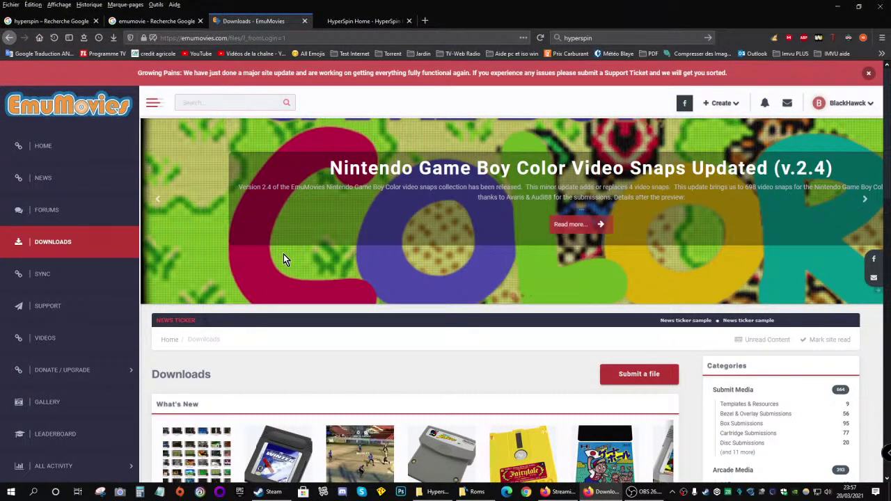
Examine the EmuMovies Downloads page, including its media categories and its highest-rated and most-downloaded packs
scroll(507, 334, down, 1)
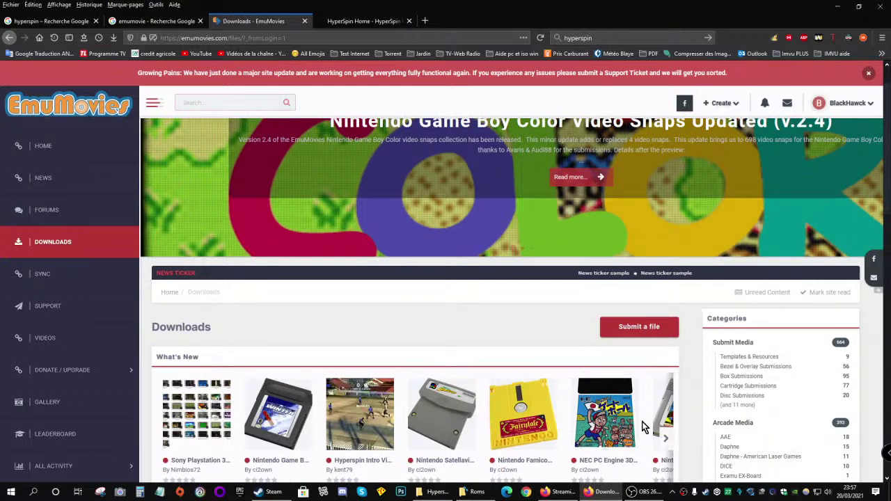
scroll(763, 337, down, 1)
scroll(763, 337, down, 4)
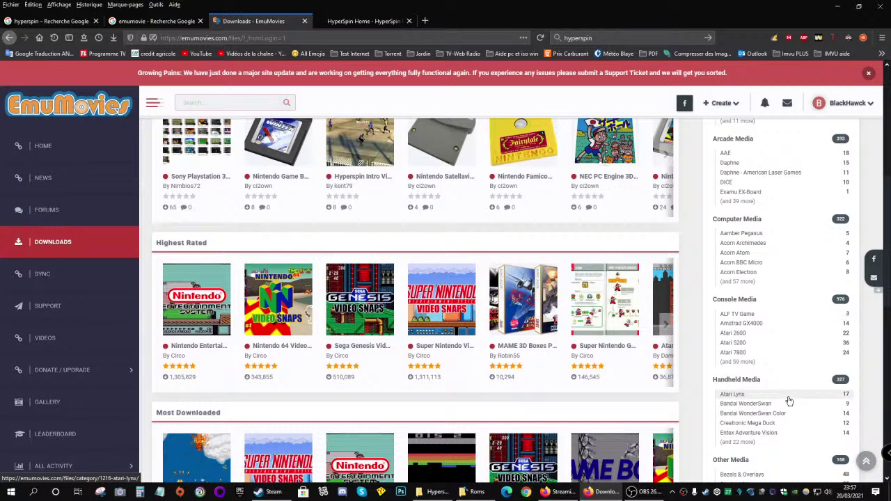
scroll(755, 333, down, 3)
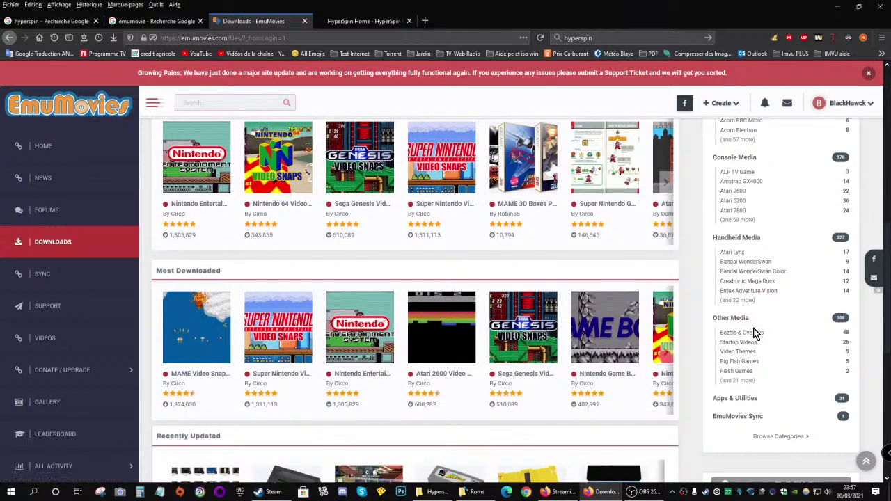
scroll(755, 333, up, 4)
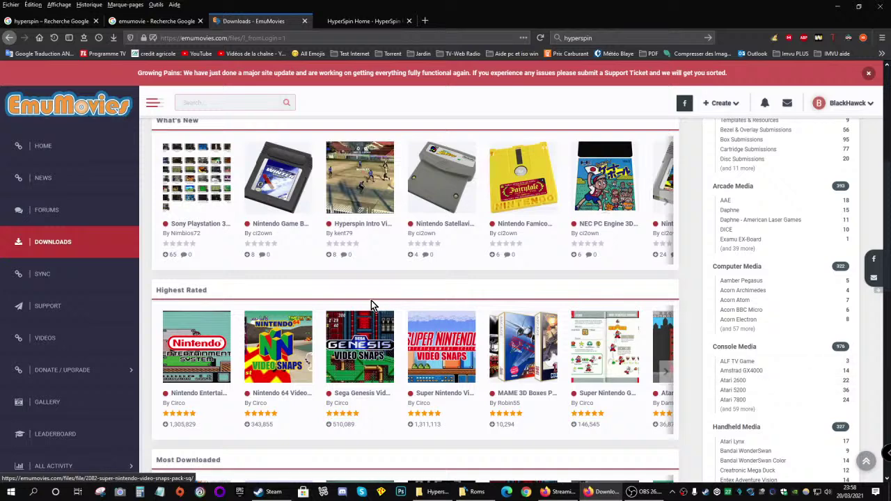
Open the Nintendo 64 Video Snaps Pack from the highest-rated downloads and examine its description and quality options
click(277, 346)
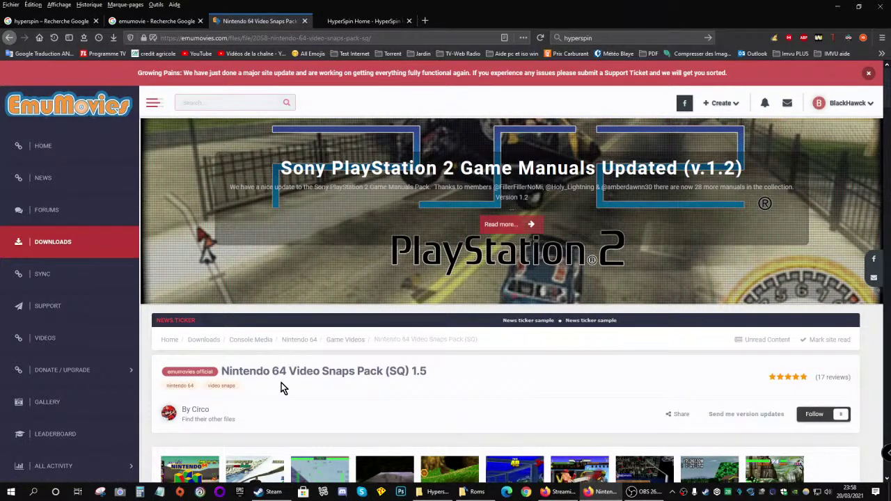
scroll(322, 355, down, 4)
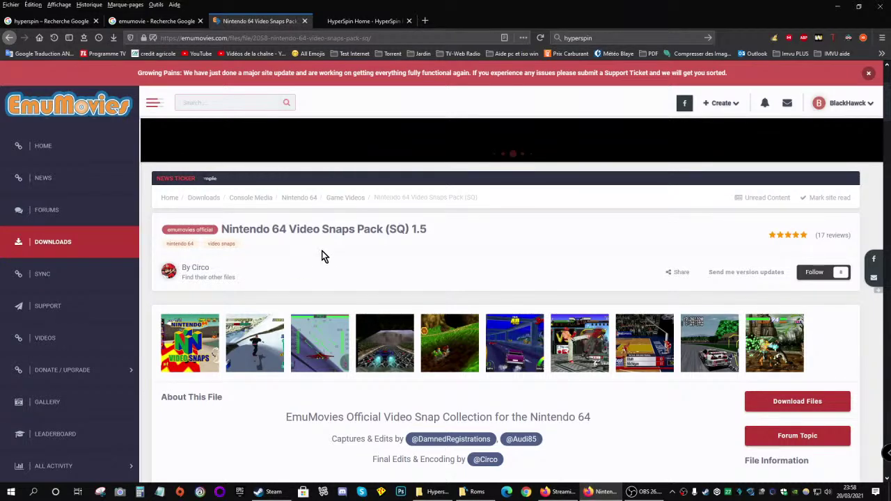
scroll(322, 256, down, 2)
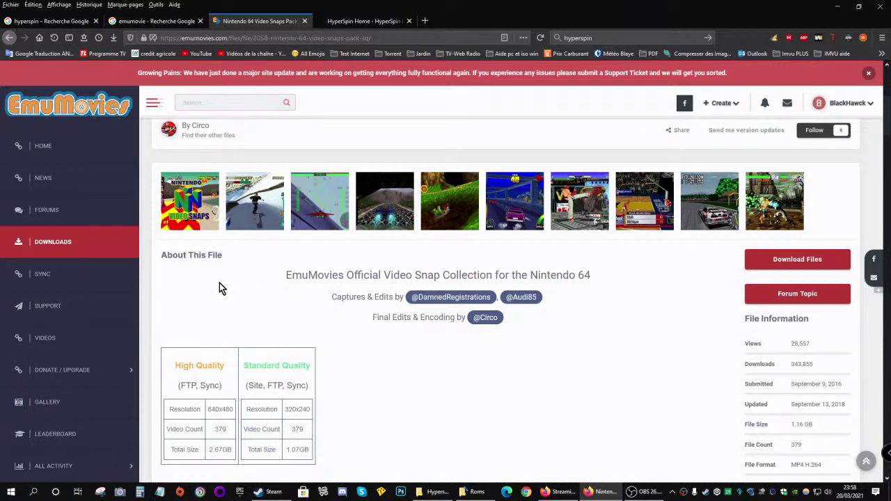
scroll(236, 334, down, 2)
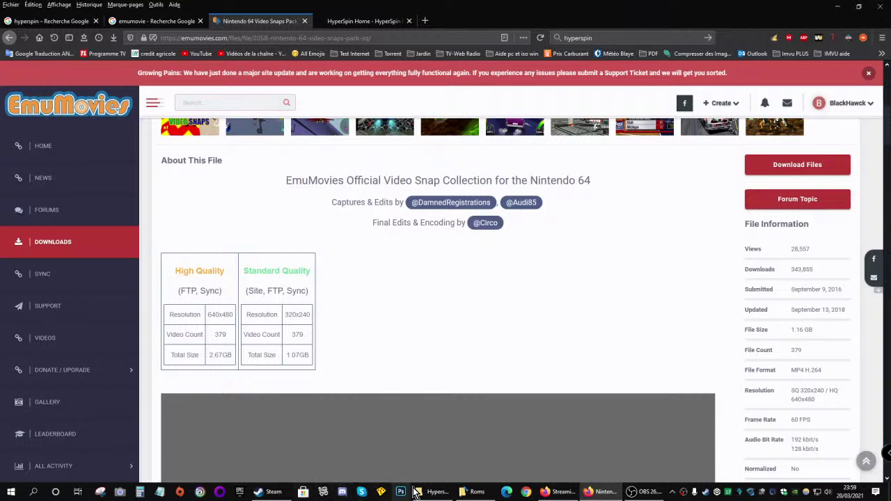
Switch to the Roms folder window in File Explorer, go up to Hyperspin and open Media's Game Cube subfolder
click(477, 493)
key(BackSpace)
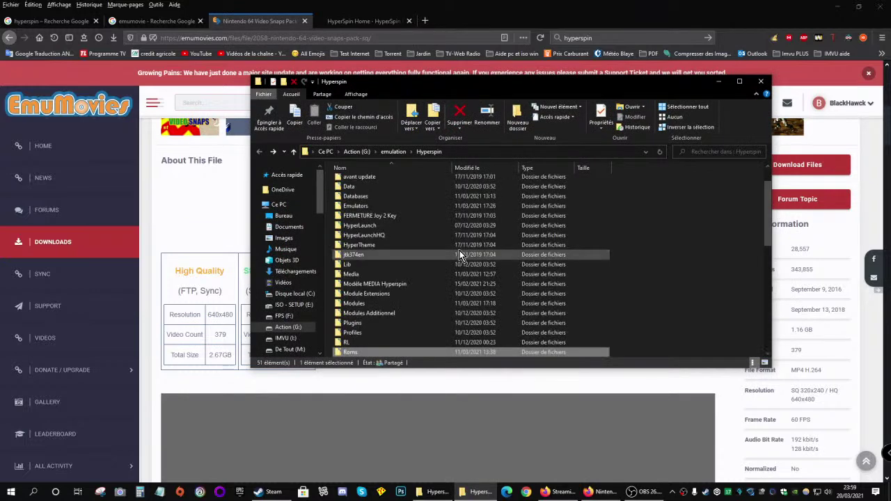
double_click(365, 273)
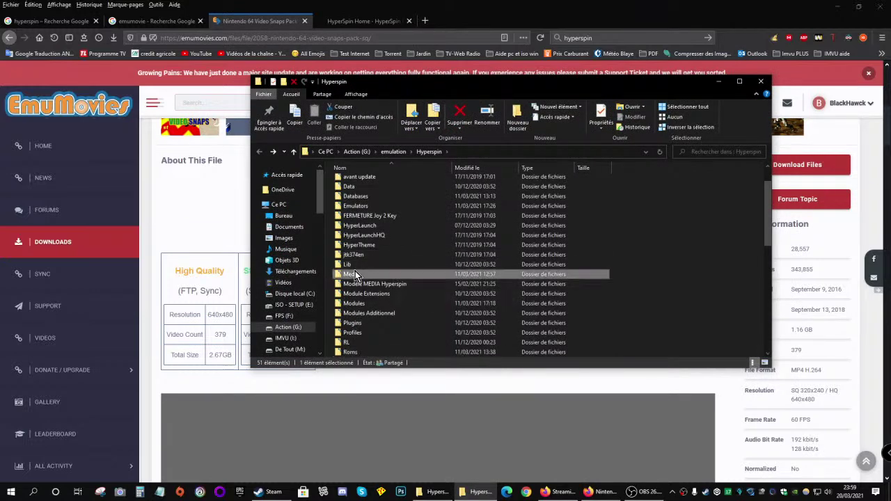
double_click(356, 240)
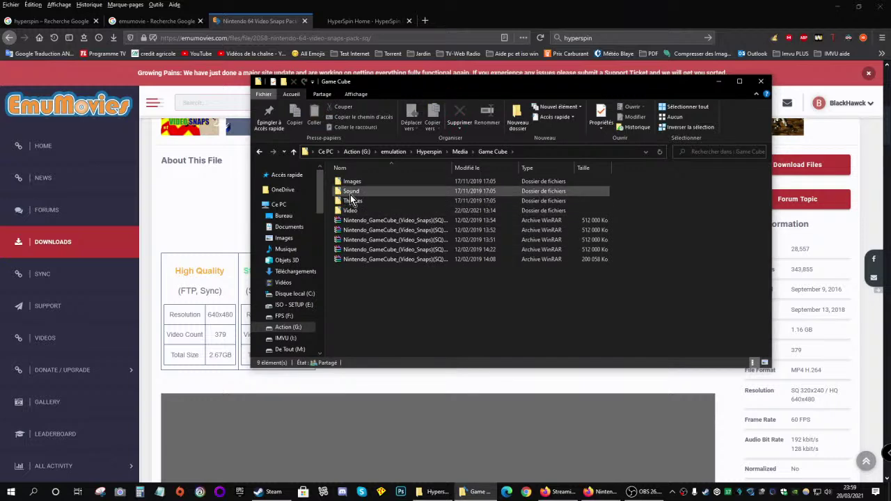
Check the Game Cube Images and Themes folders, inspect the contents of Default.zip in Themes, and return to the Game Cube folder
double_click(353, 183)
key(alt+Left)
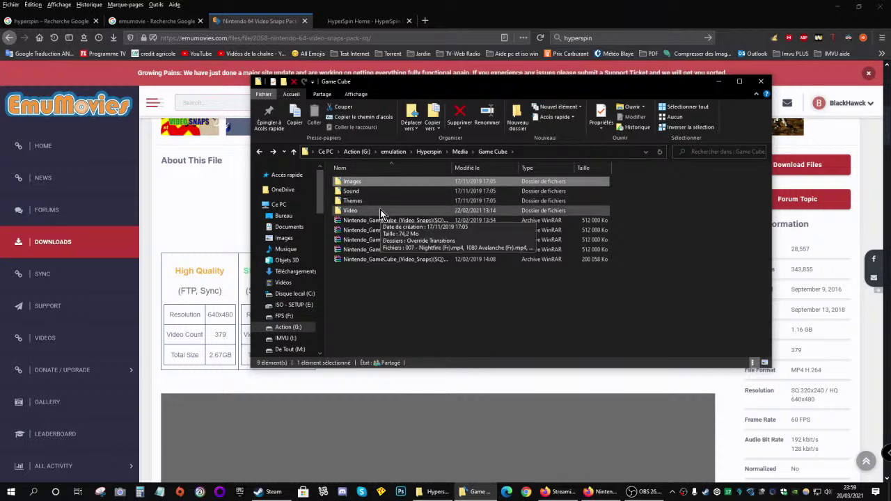
double_click(355, 202)
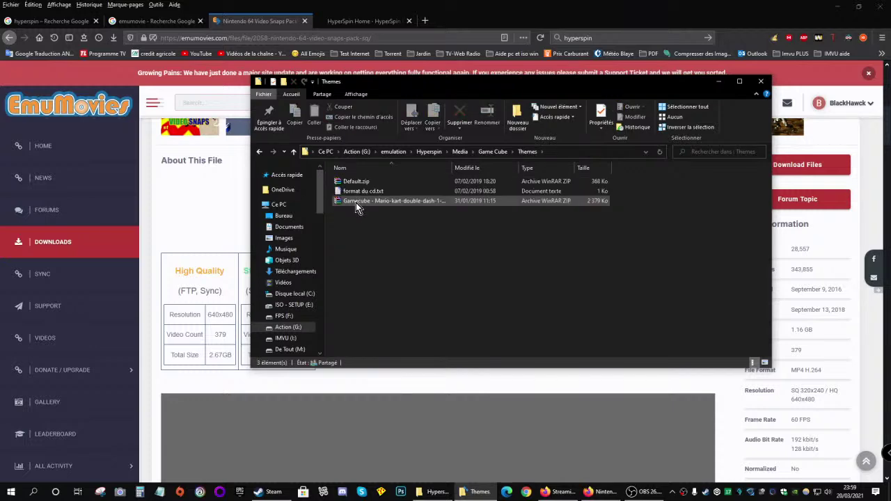
double_click(356, 182)
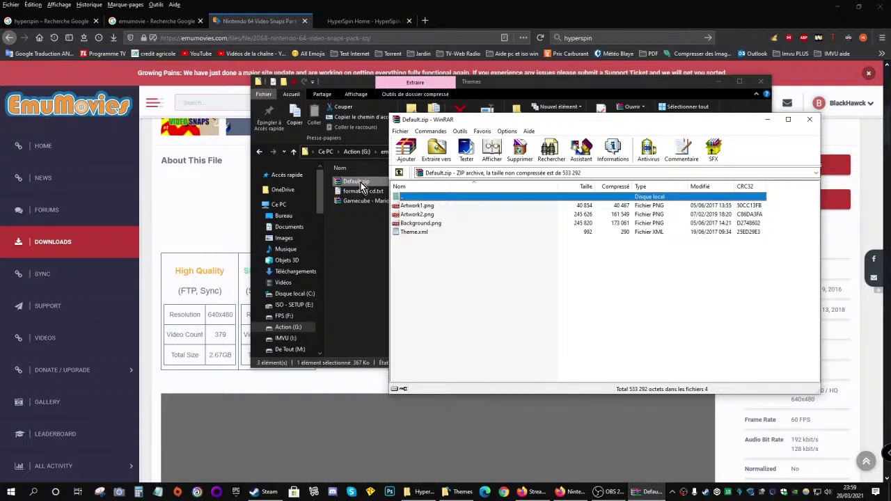
click(811, 120)
key(BackSpace)
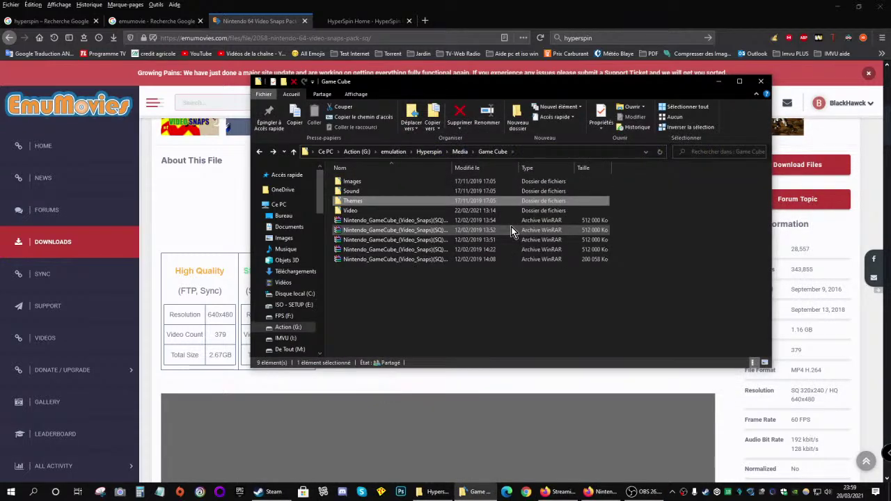
Go up to the Media folder and open Super Nintendo's Themes subfolder, glancing into its Images folder on the way
key(BackSpace)
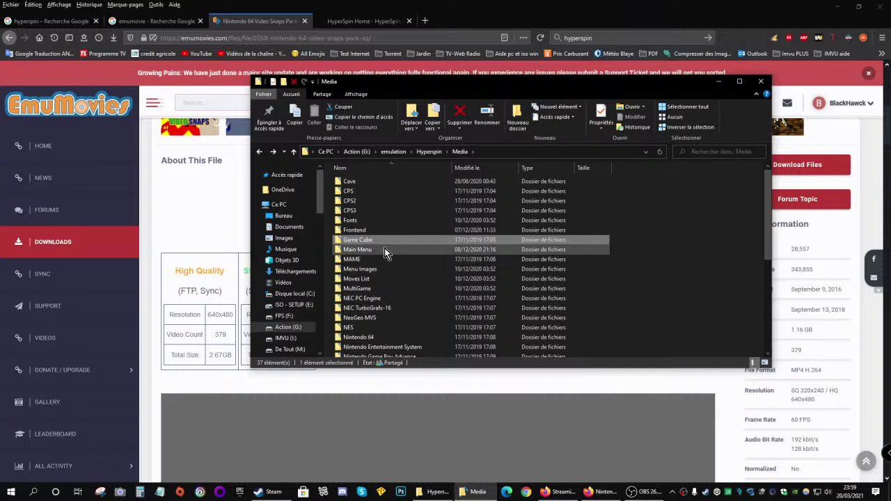
scroll(383, 245, down, 6)
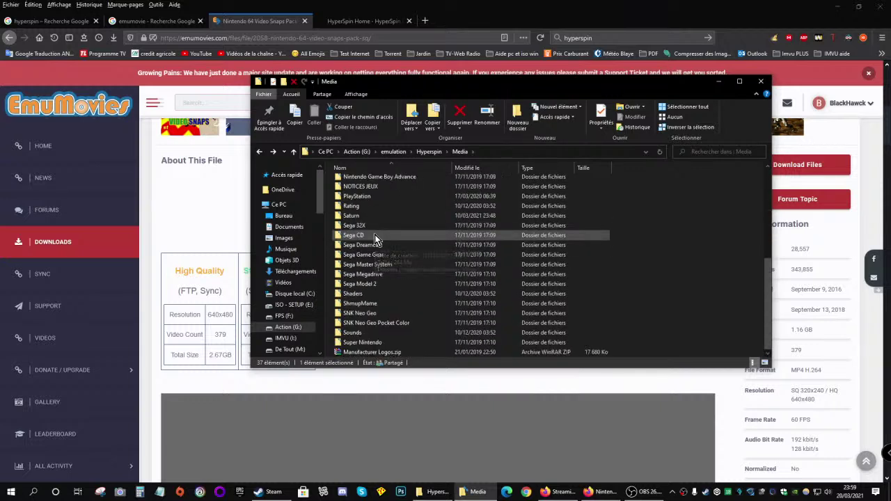
double_click(357, 343)
double_click(351, 182)
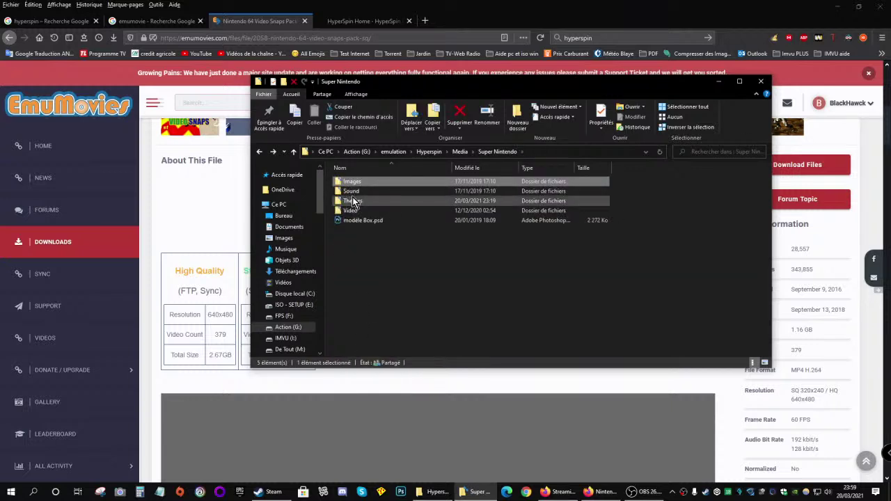
double_click(348, 201)
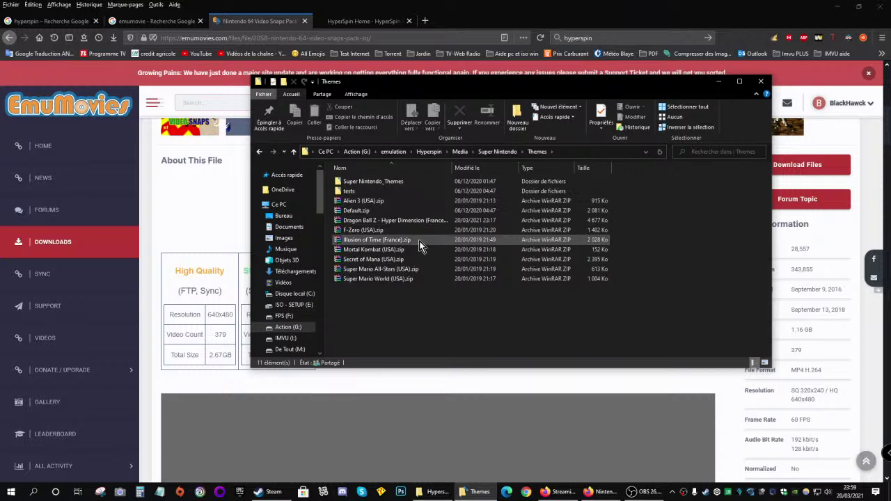
Open the Super Nintendo Default.zip theme, view its Video.png image, and close the image and the archive
click(353, 211)
double_click(354, 211)
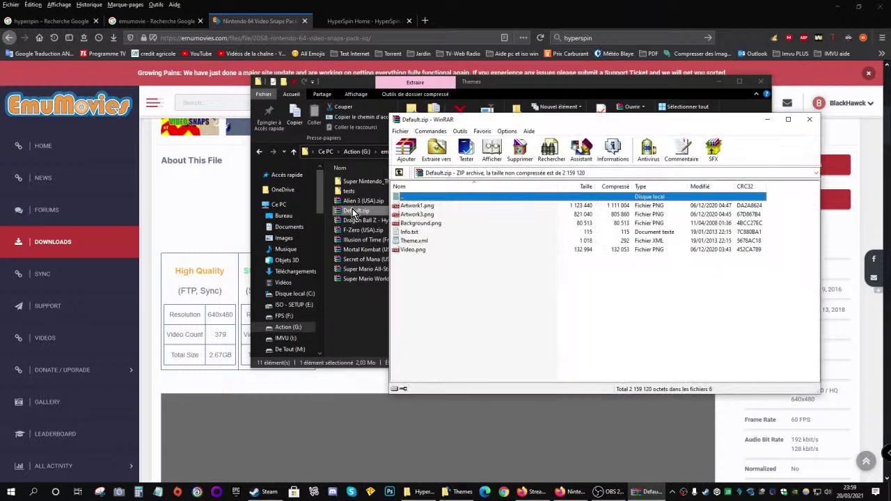
double_click(407, 251)
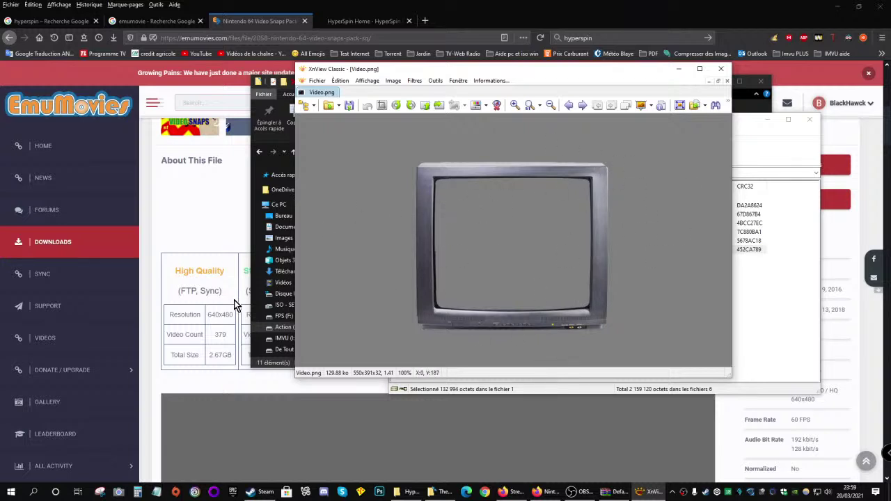
click(719, 68)
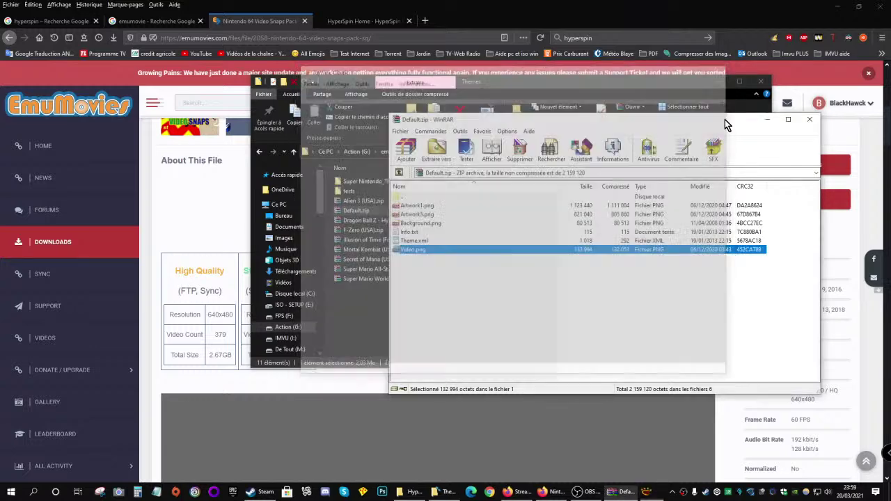
click(808, 123)
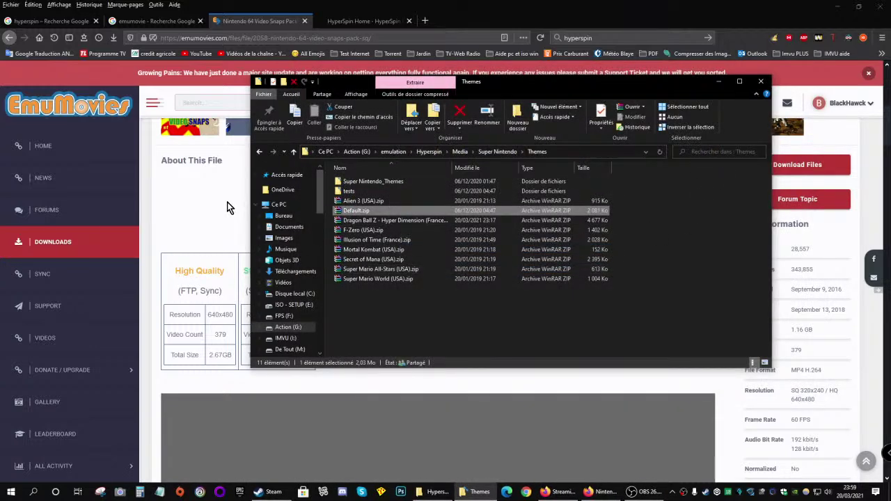
Switch back to Firefox, review the Nintendo 64 Video Snaps Pack page, and copy "Video Snap" from its description heading
click(231, 206)
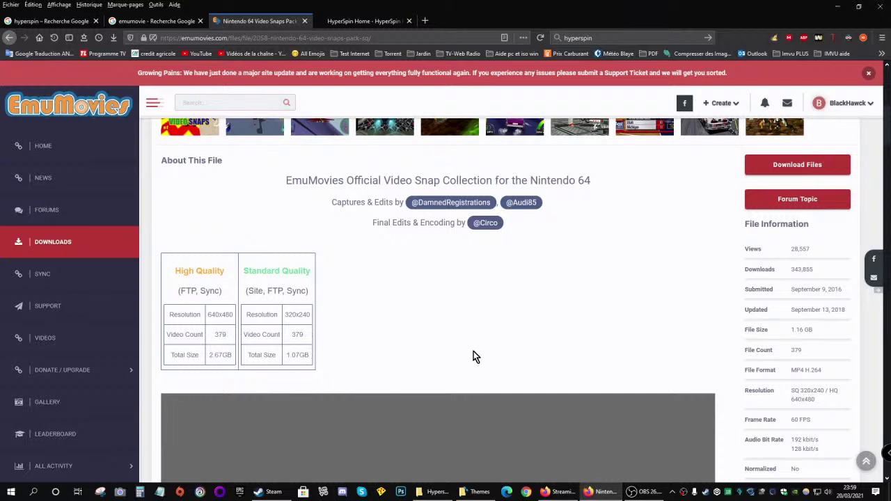
scroll(360, 256, down, 2)
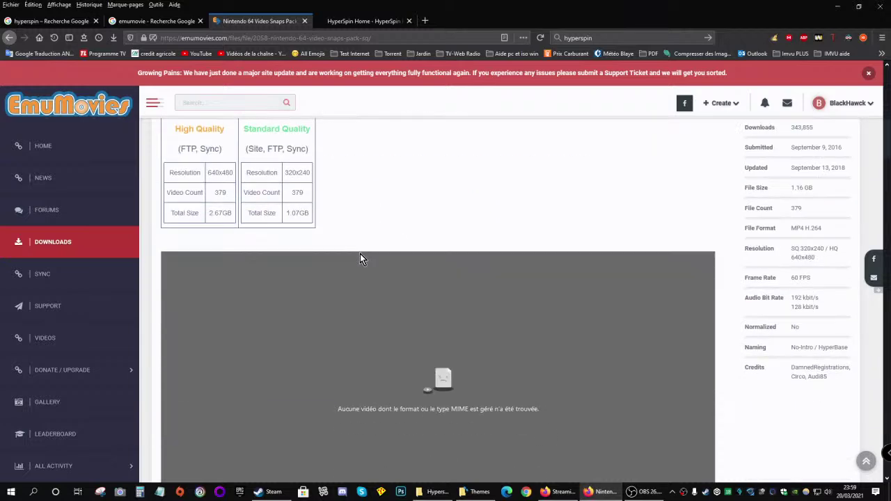
scroll(360, 259, up, 2)
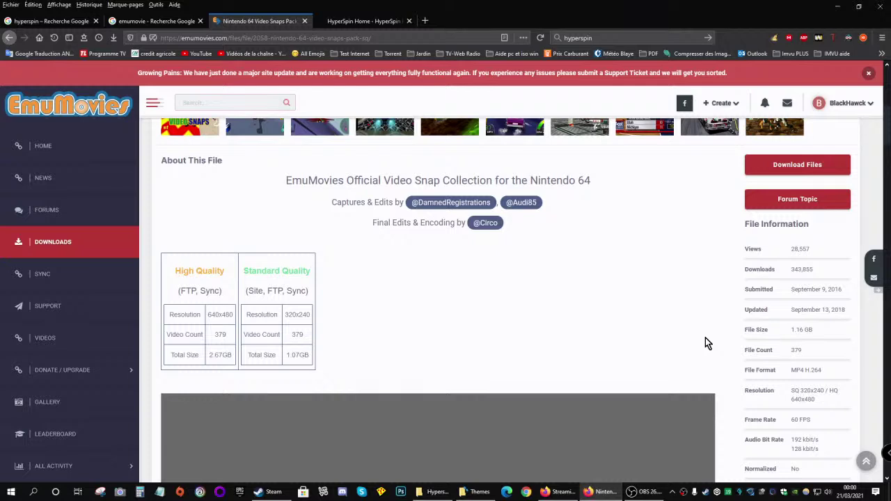
scroll(652, 321, up, 1)
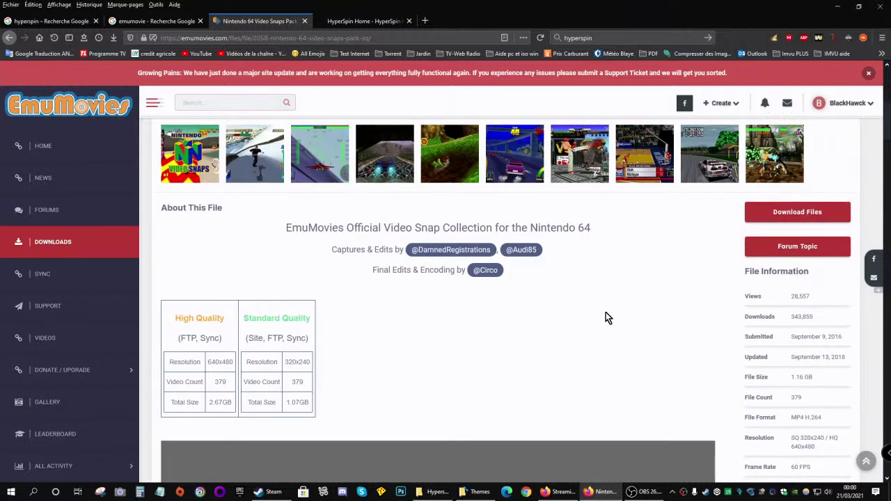
drag(384, 228, 440, 228)
right_click(440, 228)
click(461, 238)
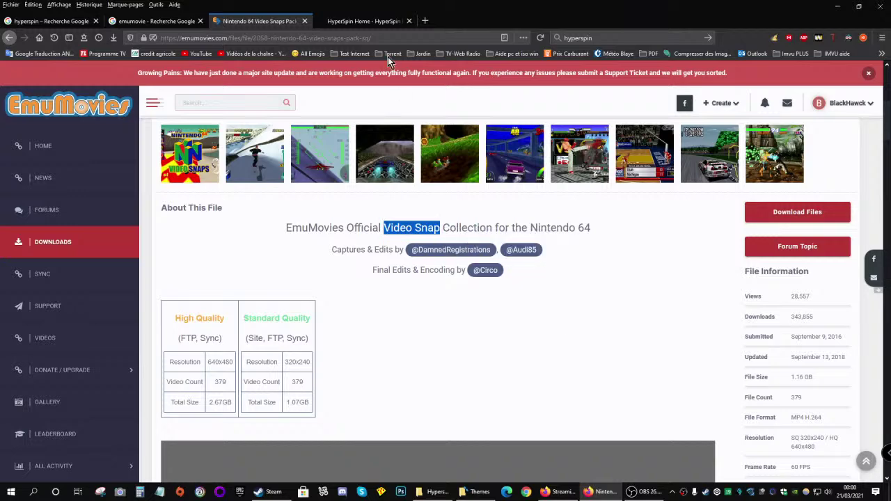
Open YouTube in a new tab and search it for "Video Snap hyperspin"
click(425, 21)
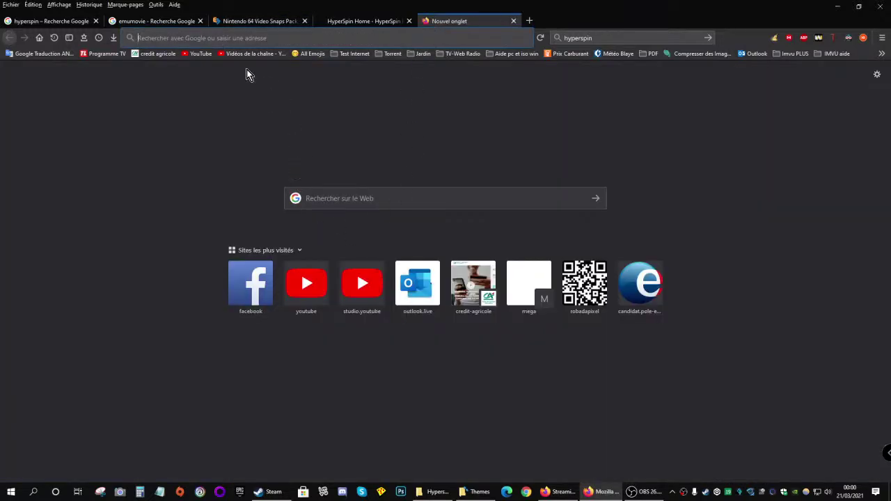
click(199, 53)
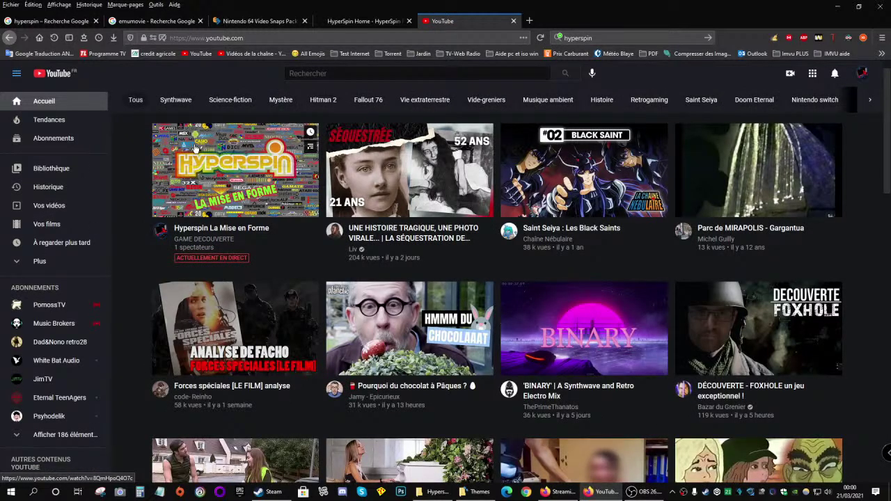
click(353, 72)
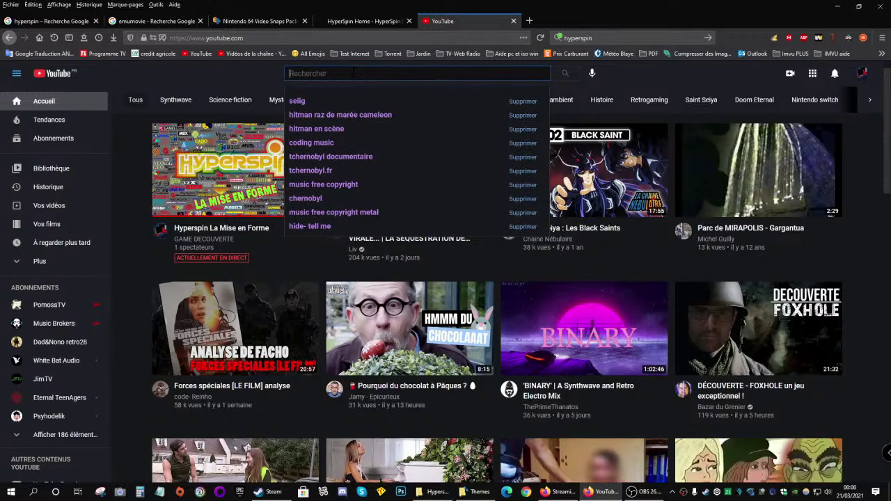
key(ctrl+v)
text(hyper)
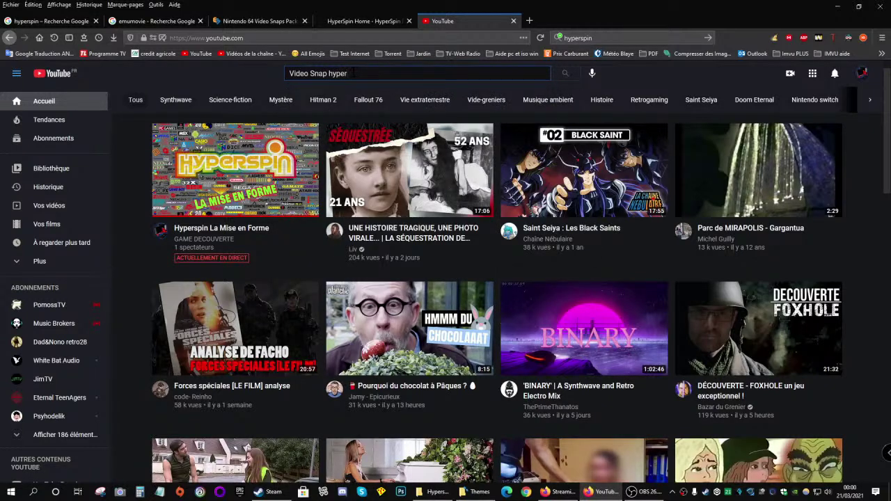
text(spin)
key(Return)
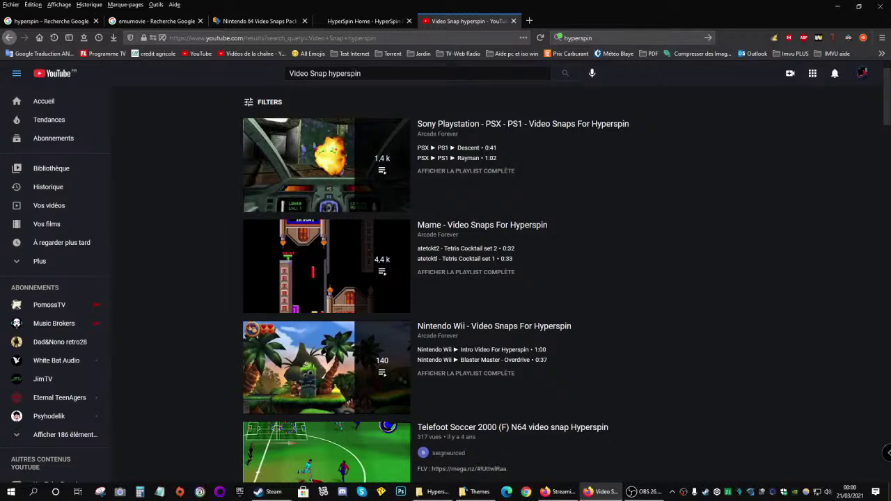
Examine the YouTube results for Hyperspin video snap playlists and clips across different consoles
scroll(224, 183, down, 3)
scroll(225, 183, down, 3)
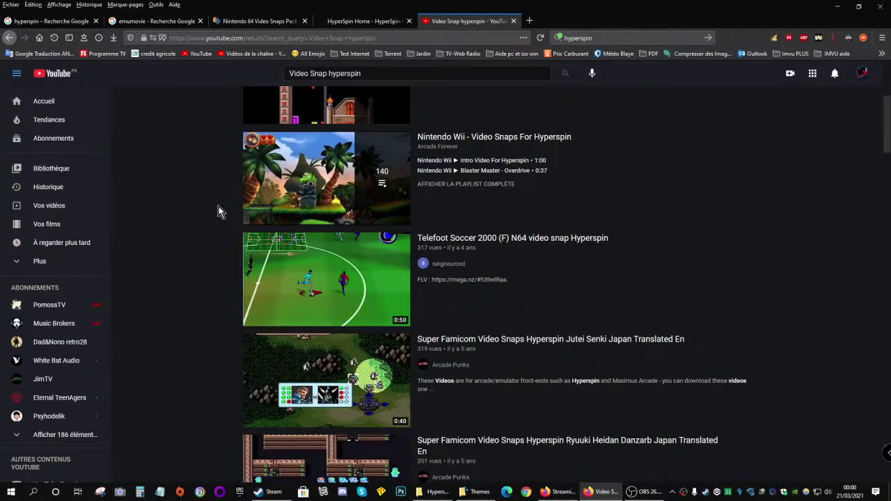
scroll(230, 223, down, 1)
scroll(210, 229, down, 2)
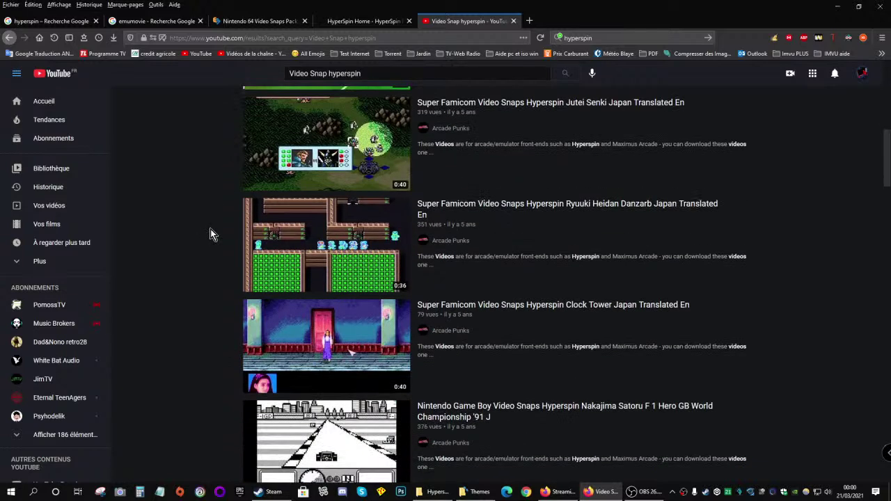
scroll(216, 250, down, 1)
scroll(202, 251, down, 1)
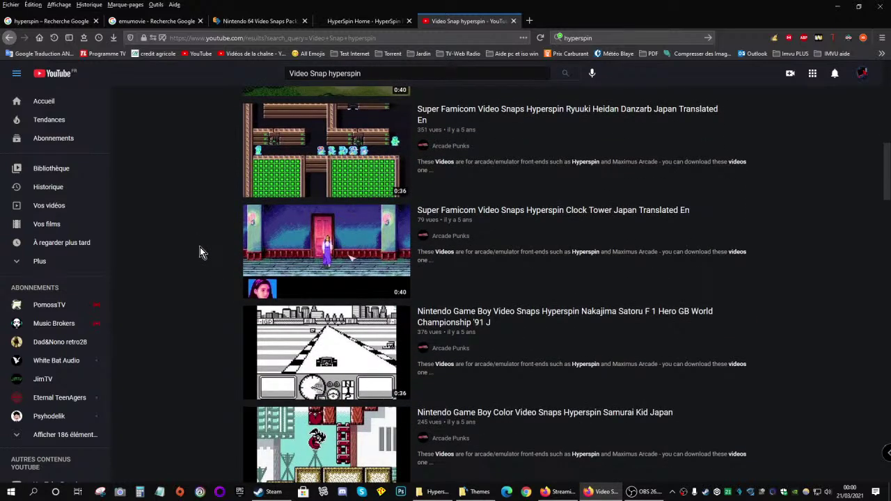
scroll(200, 248, down, 2)
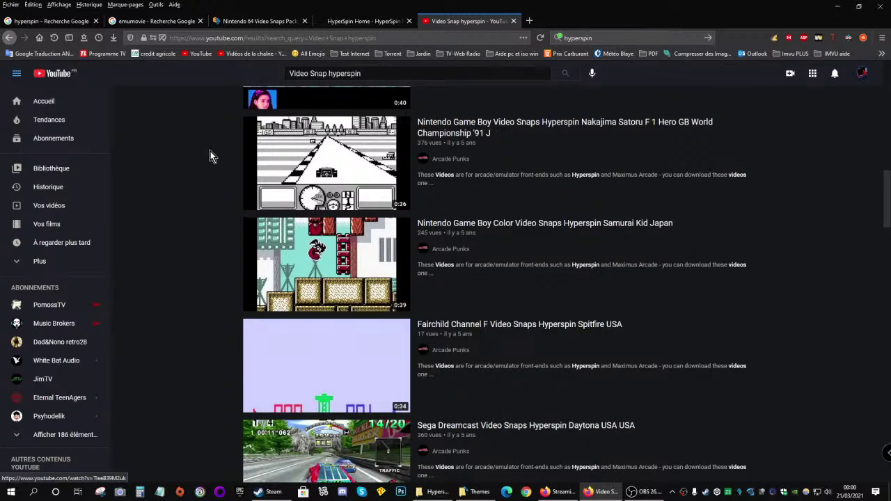
scroll(210, 205, down, 2)
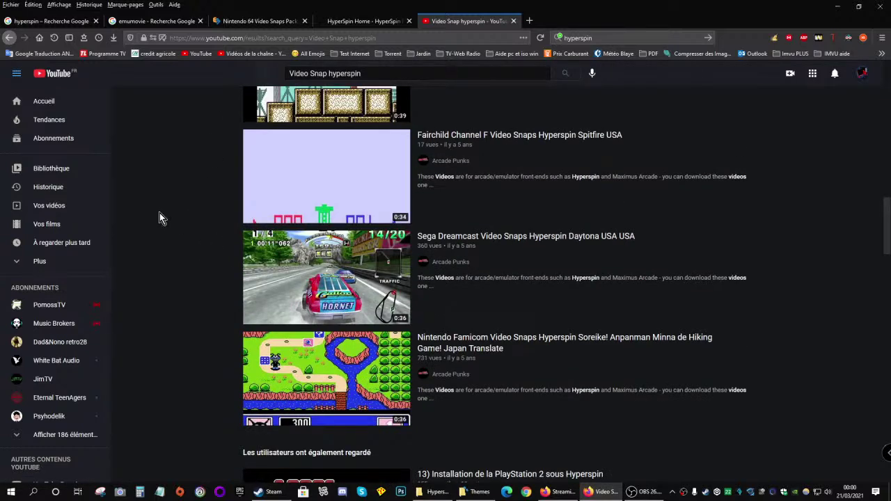
scroll(162, 213, down, 5)
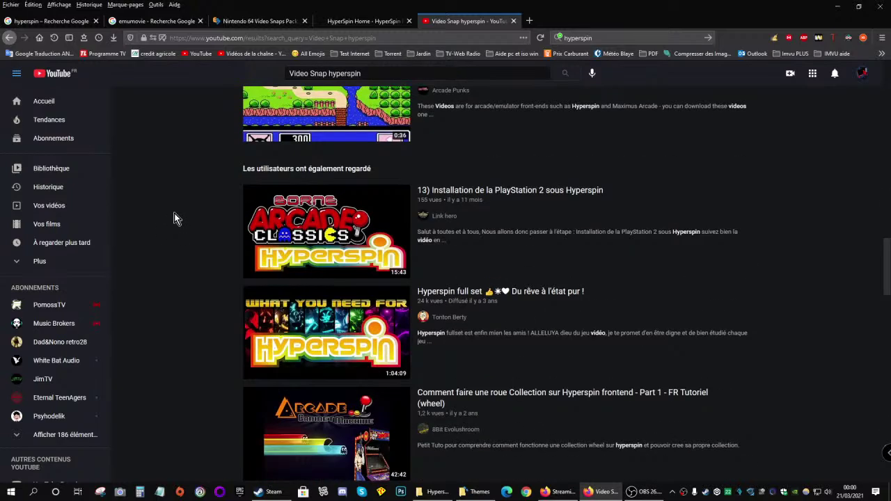
scroll(174, 216, down, 2)
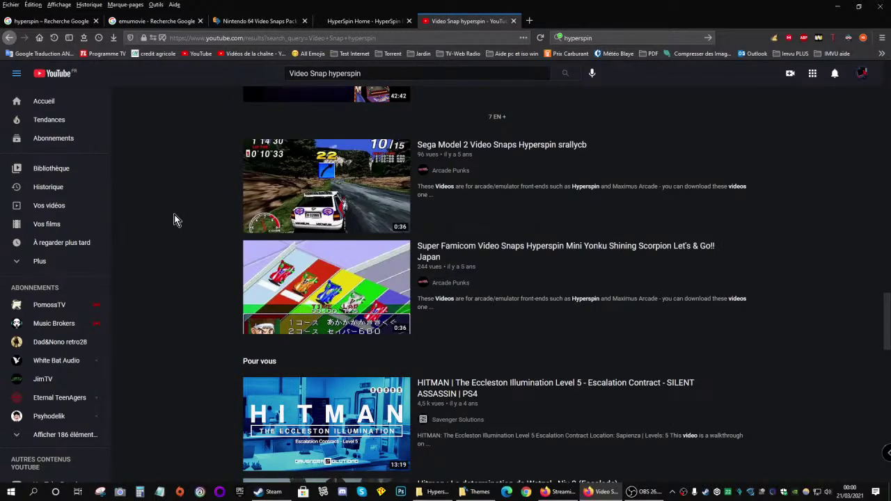
scroll(174, 220, down, 2)
scroll(174, 220, down, 2)
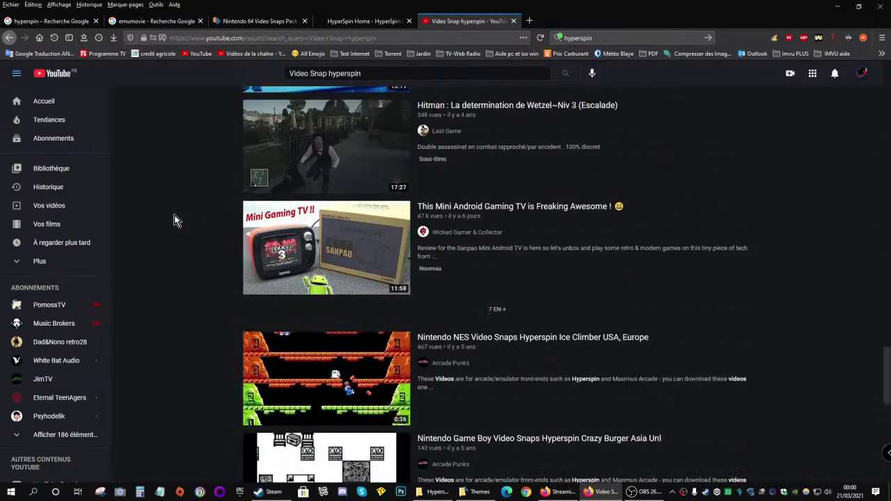
scroll(174, 220, down, 3)
scroll(174, 220, down, 3)
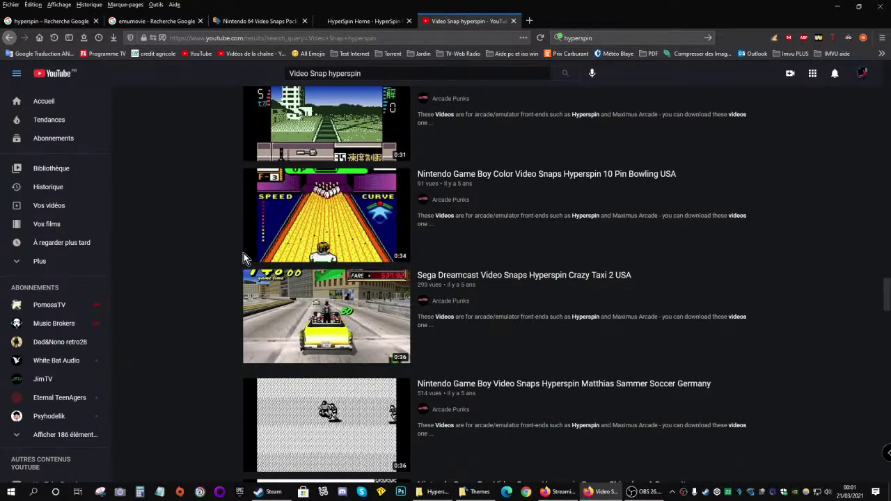
Watch part of the Sega Dreamcast Crazy Taxi 2 video snap, browse further results, and close the YouTube tab
click(345, 317)
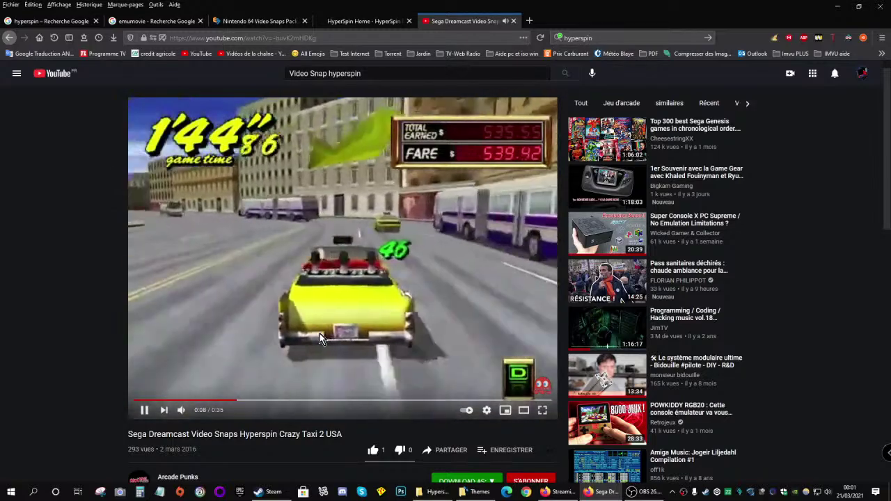
key(alt+Left)
scroll(234, 246, down, 10)
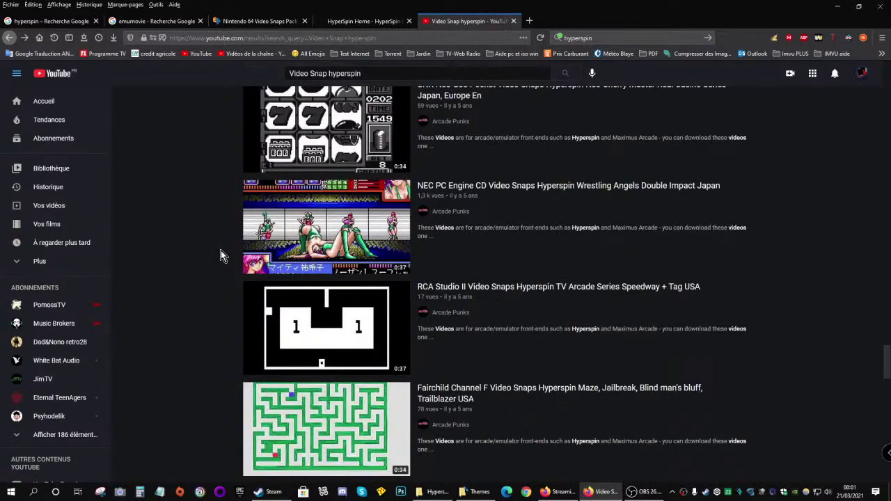
scroll(212, 254, down, 10)
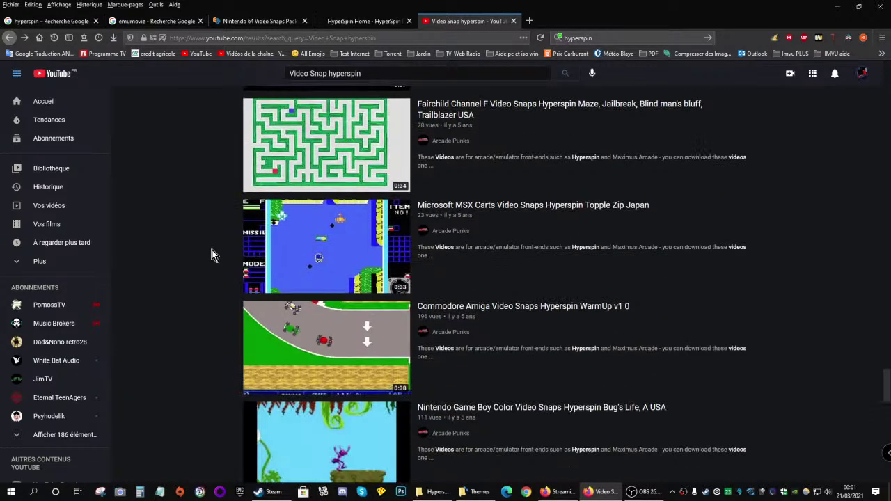
click(513, 21)
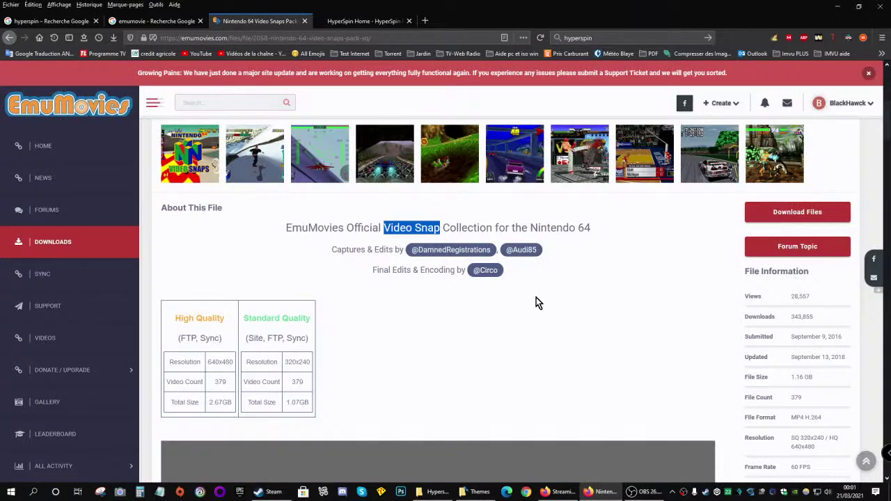
Examine the Nintendo 64 Video Snaps Pack page, including its quality samples, version notes and reviews section
scroll(547, 311, down, 5)
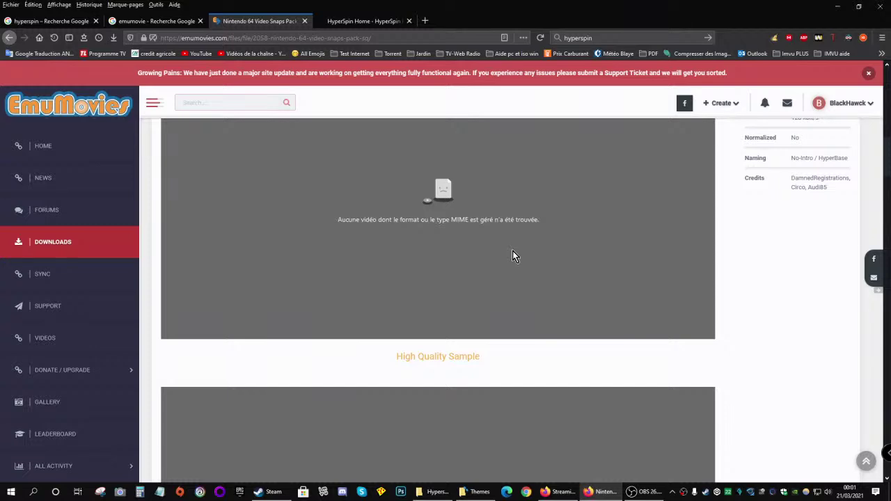
scroll(512, 256, down, 4)
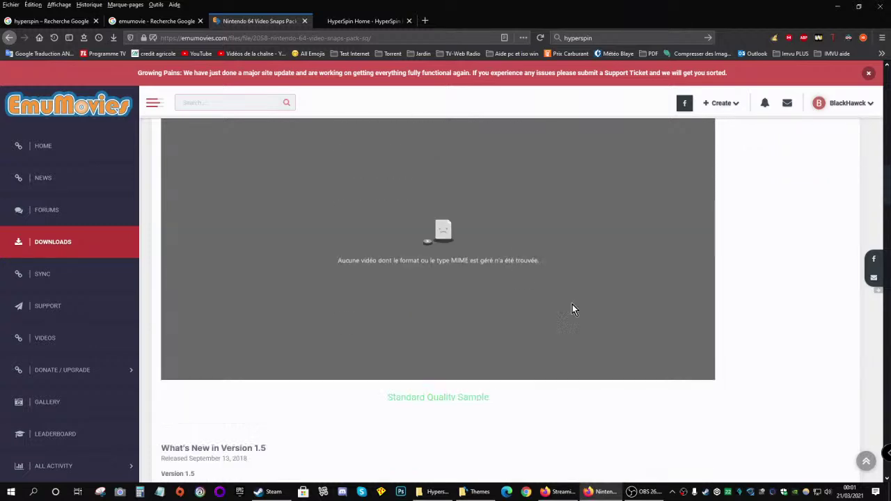
scroll(547, 307, down, 6)
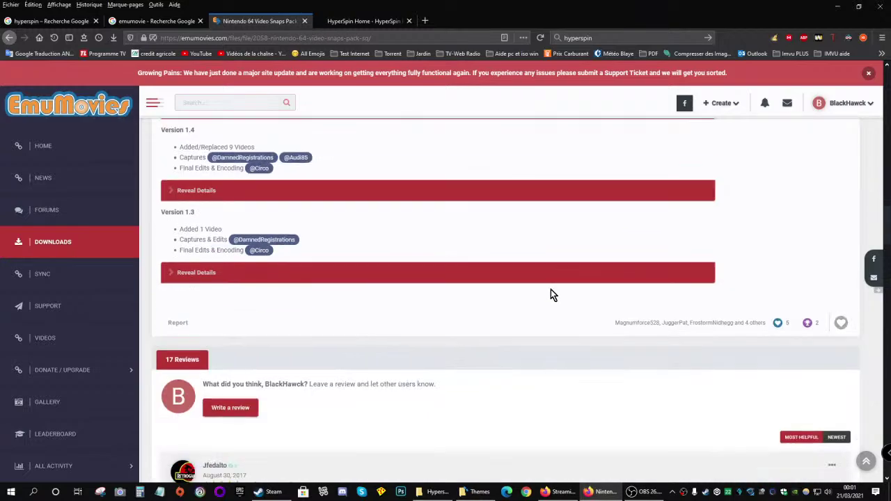
scroll(550, 292, down, 2)
scroll(551, 292, up, 4)
scroll(551, 295, up, 20)
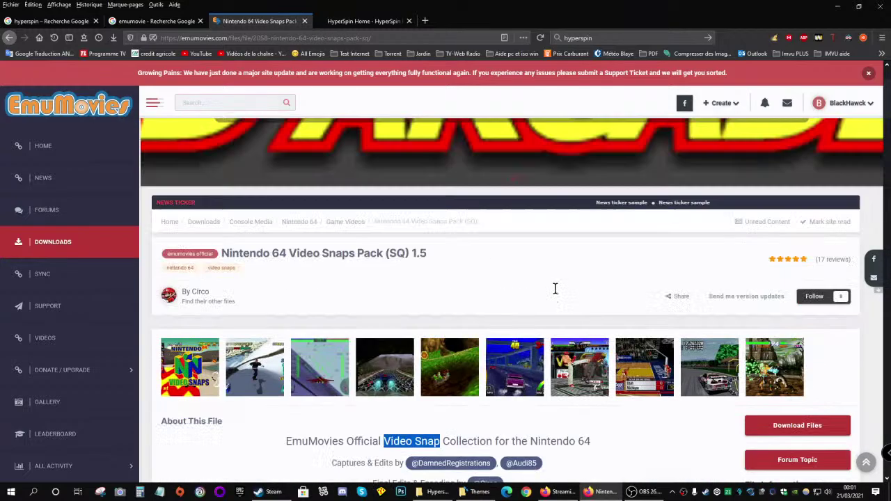
scroll(557, 294, down, 2)
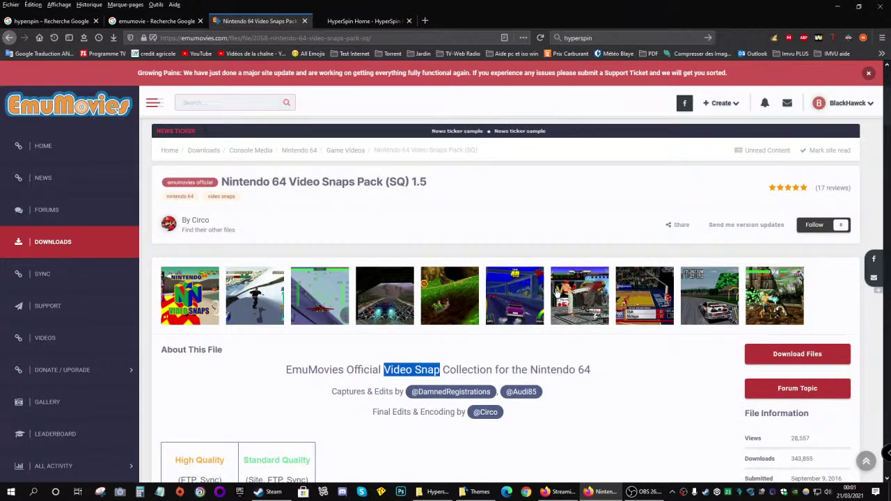
Preview the second screenshot in the Nintendo 64 pack's gallery, close it, and return to the file description
click(256, 295)
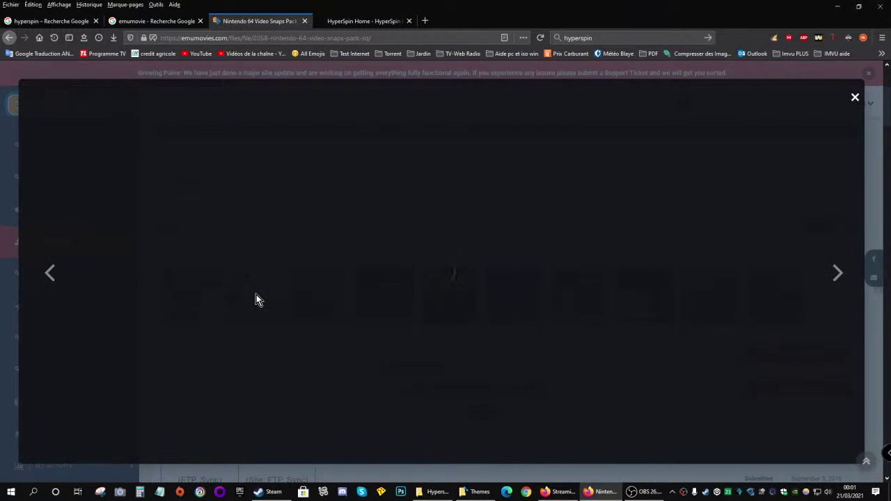
click(855, 97)
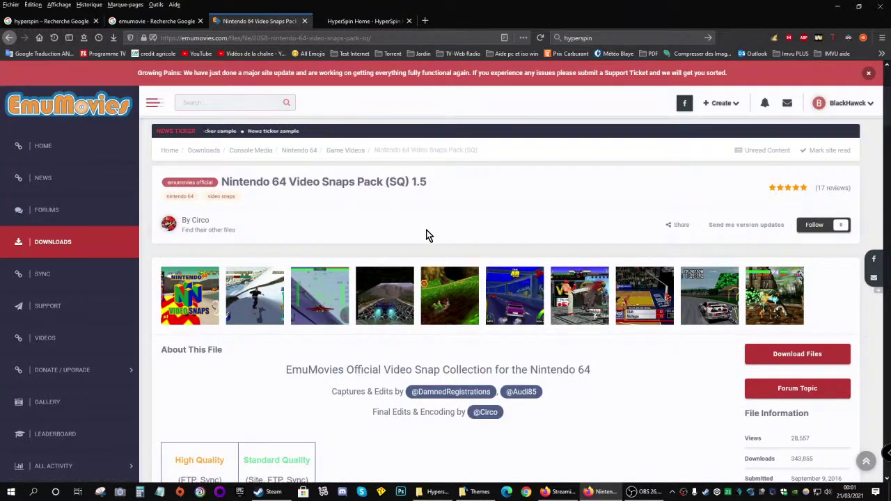
scroll(426, 230, down, 2)
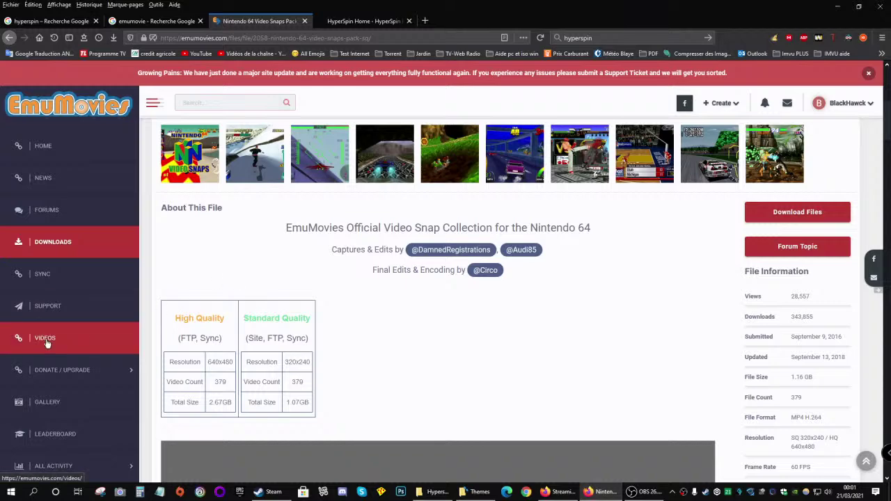
Open the EmuMovies Videos section, browse its featured and trending videos, and go back to the Nintendo 64 pack page
scroll(47, 341, down, 1)
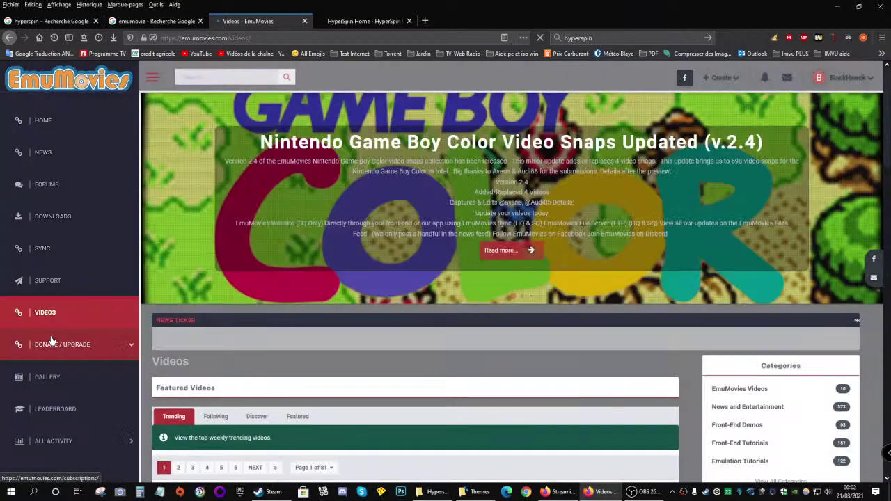
scroll(271, 285, down, 2)
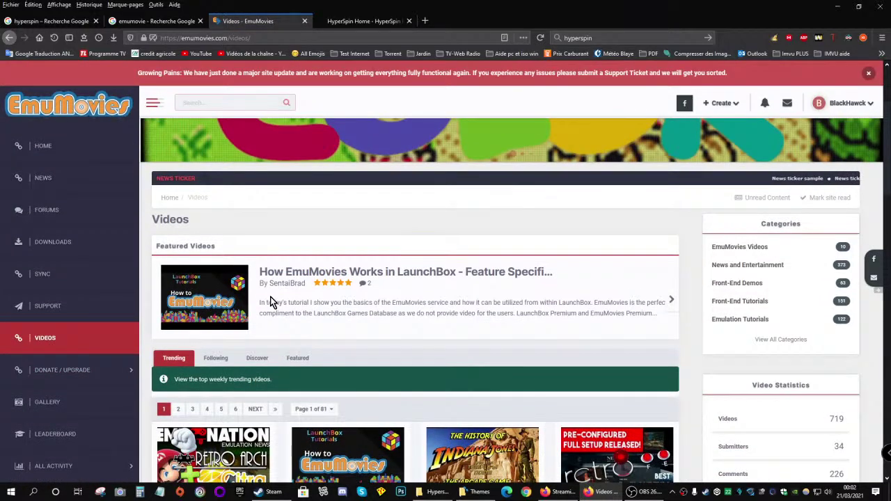
scroll(272, 292, down, 3)
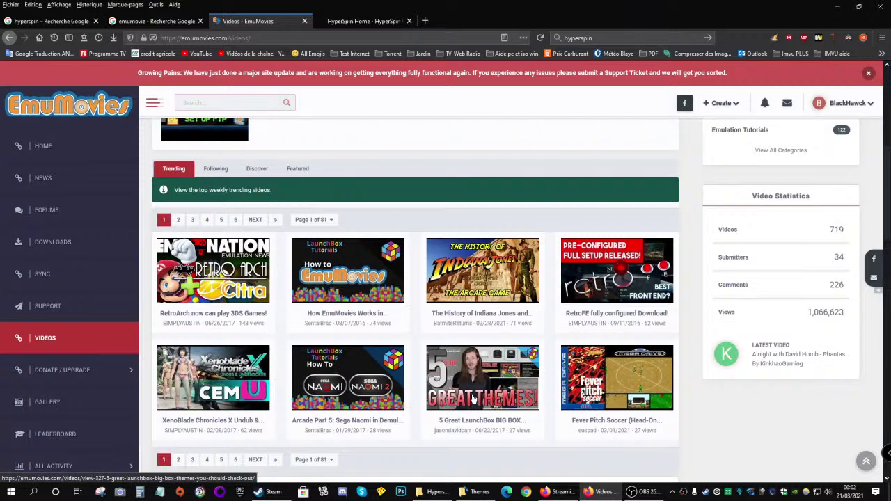
scroll(473, 399, up, 5)
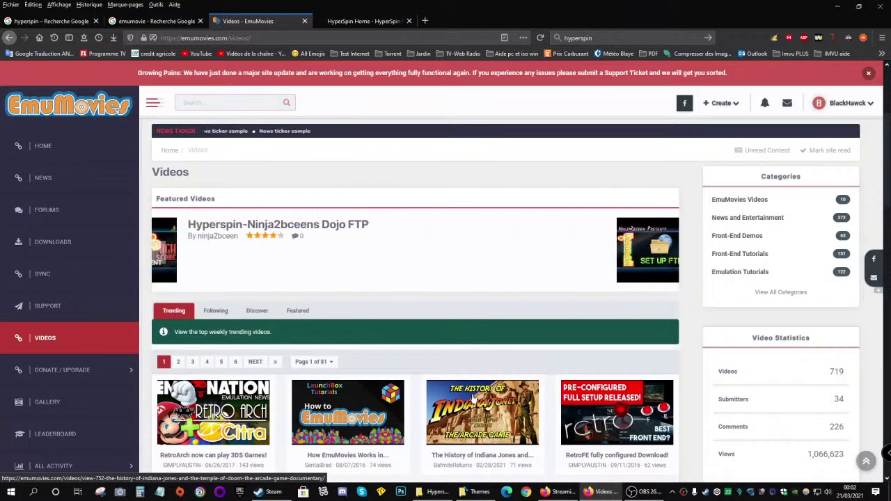
scroll(432, 371, up, 2)
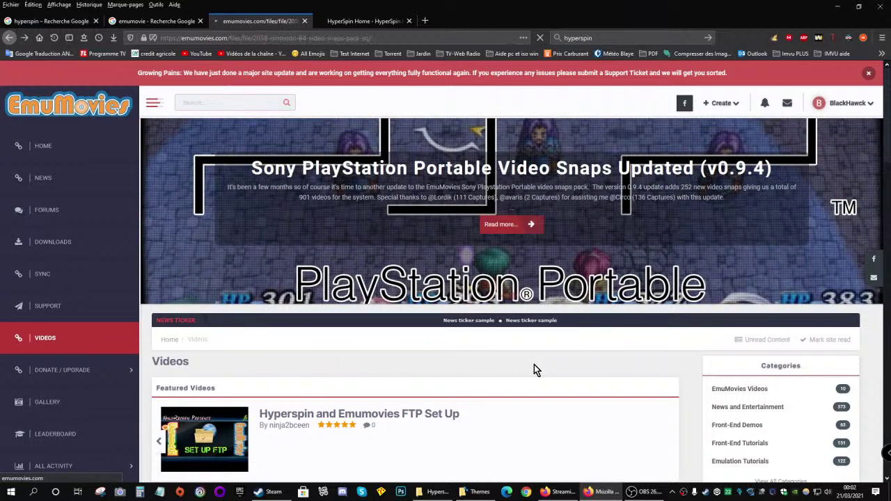
Reload the HyperSpin home page, refuse its virtual reality access request, and open the HyperMedia downloads category
click(353, 22)
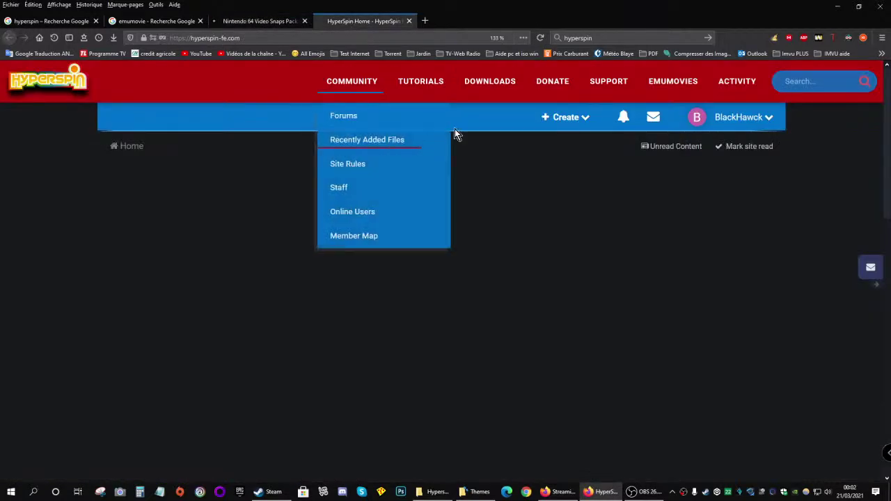
click(539, 37)
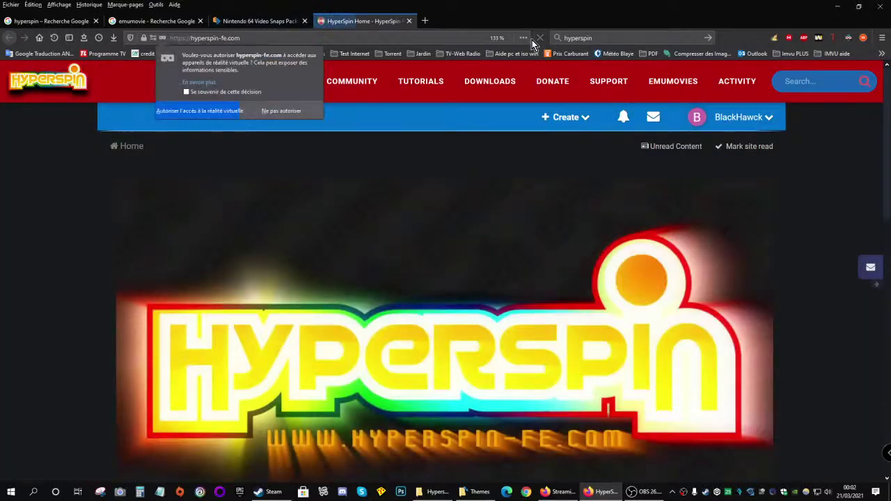
click(287, 110)
mouse_move(497, 78)
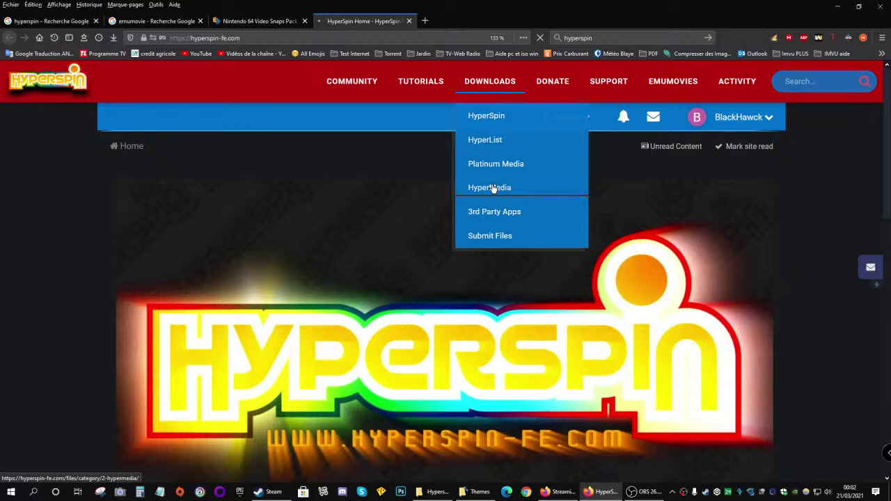
Return to the Nintendo 64 Video Snaps Pack page and look over its gallery, description and video samples
click(266, 21)
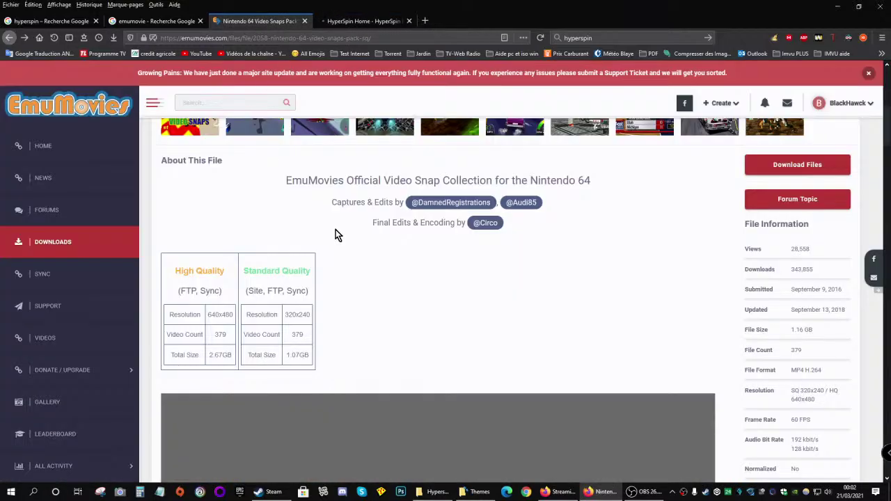
scroll(366, 291, up, 3)
scroll(367, 294, up, 2)
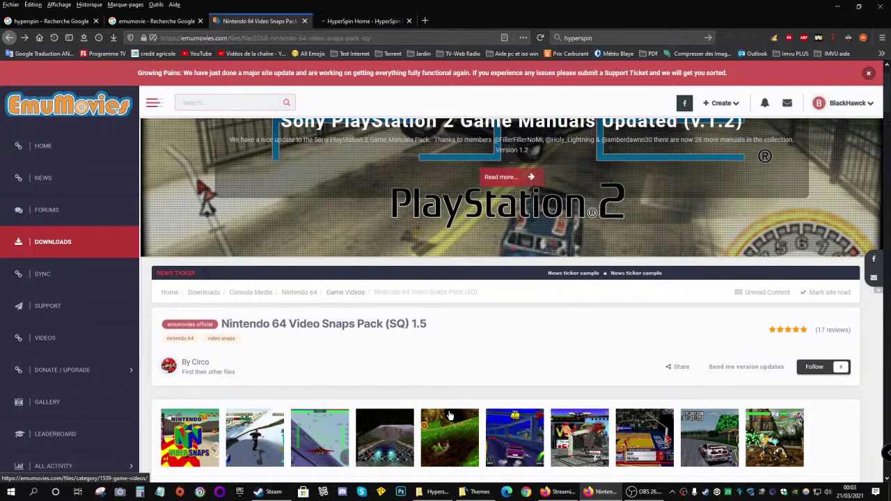
scroll(413, 340, down, 10)
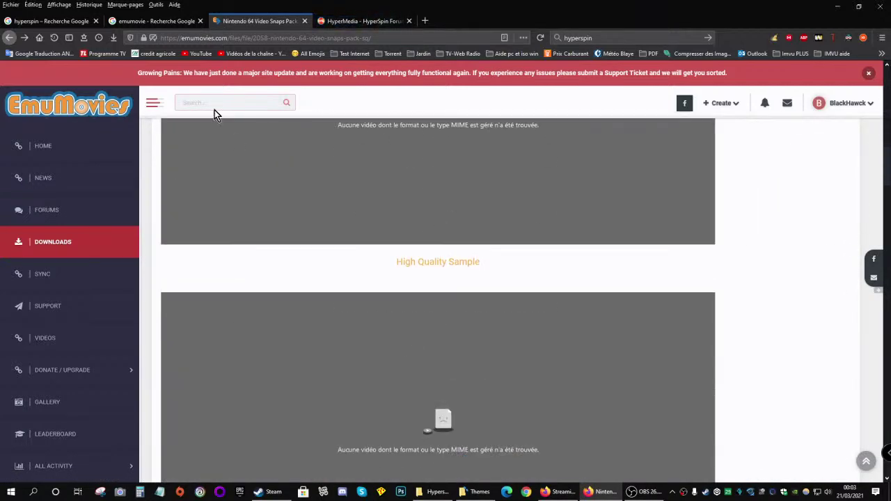
click(187, 23)
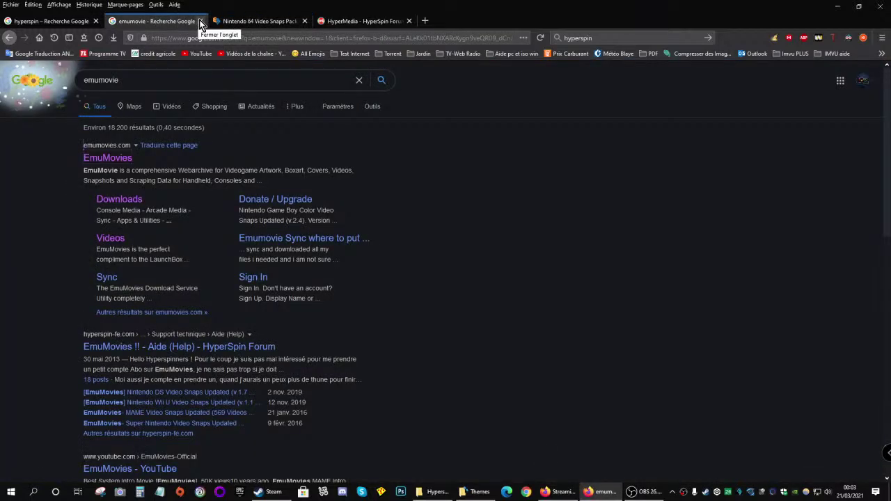
click(241, 21)
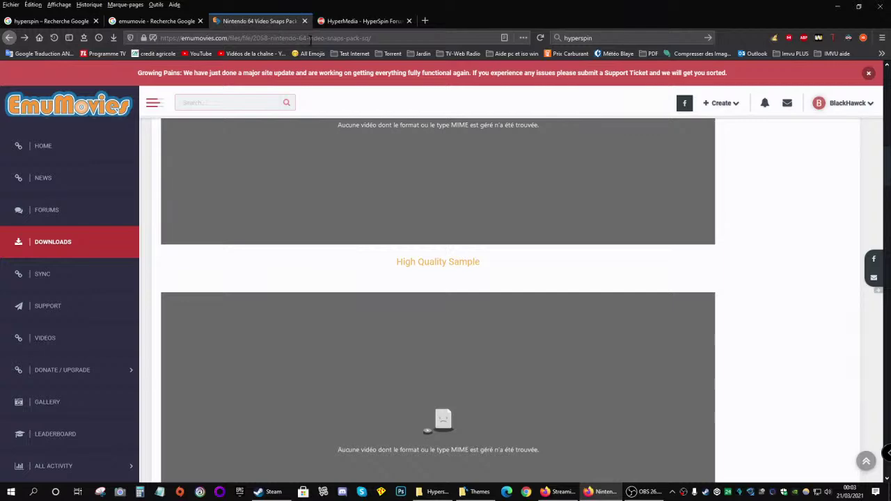
scroll(268, 146, up, 10)
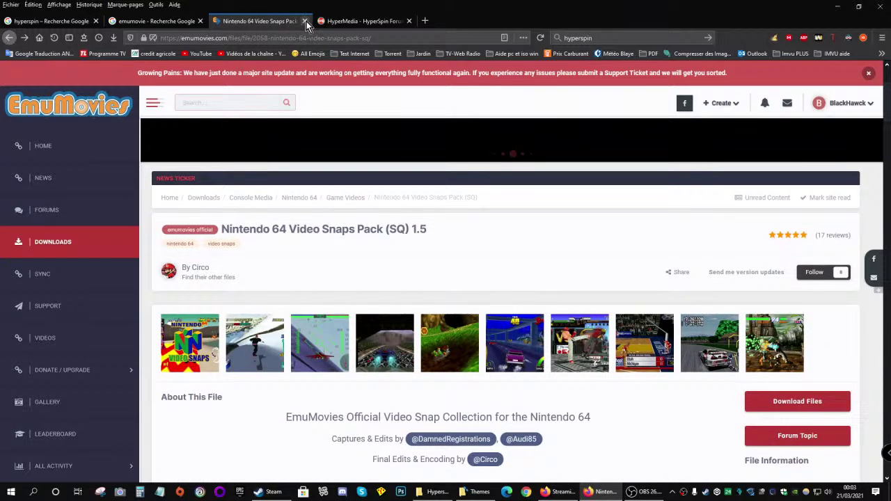
Close the Nintendo 64 pack page and open the EmuMovies home page from the "emumovie" Google results
click(304, 21)
click(130, 16)
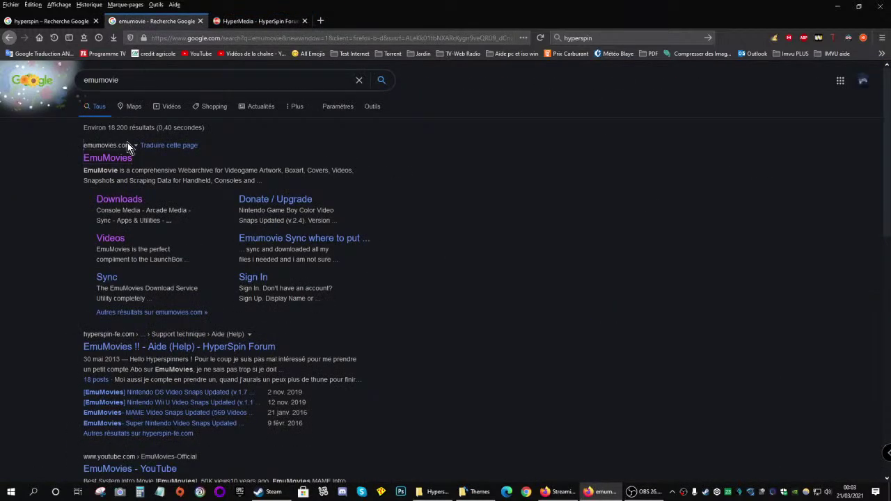
click(103, 161)
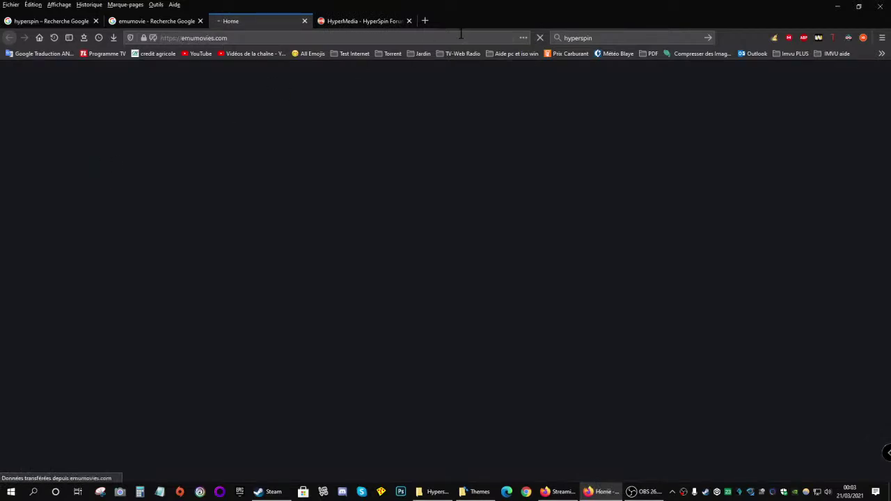
click(284, 35)
right_click(209, 39)
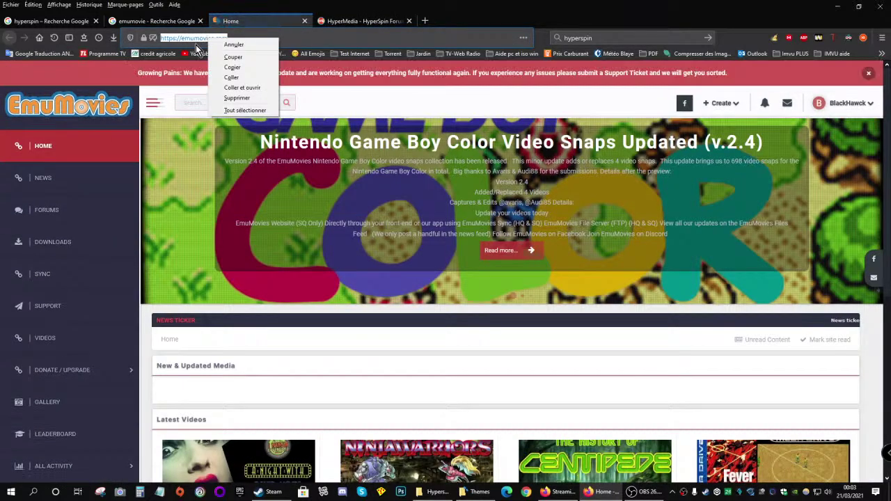
click(232, 68)
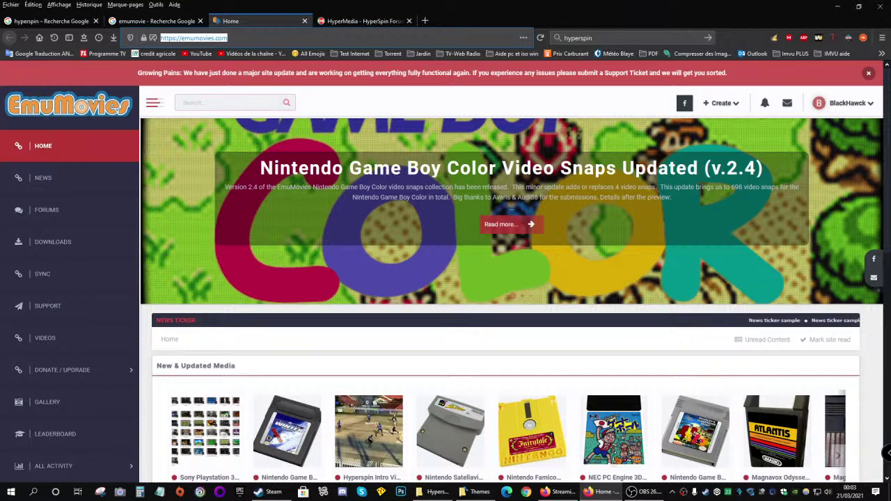